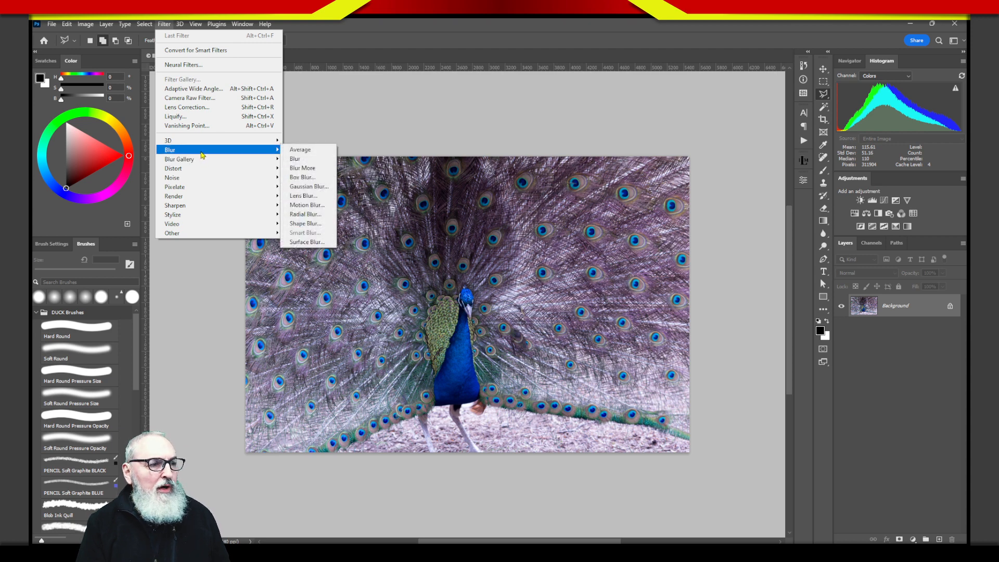
pyautogui.moveTo(205, 159)
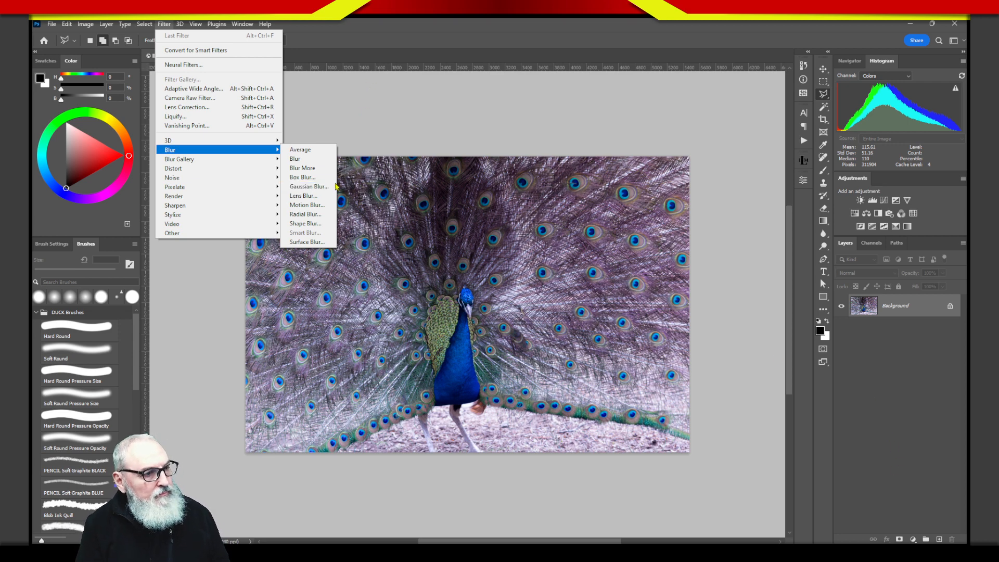
pyautogui.click(321, 186)
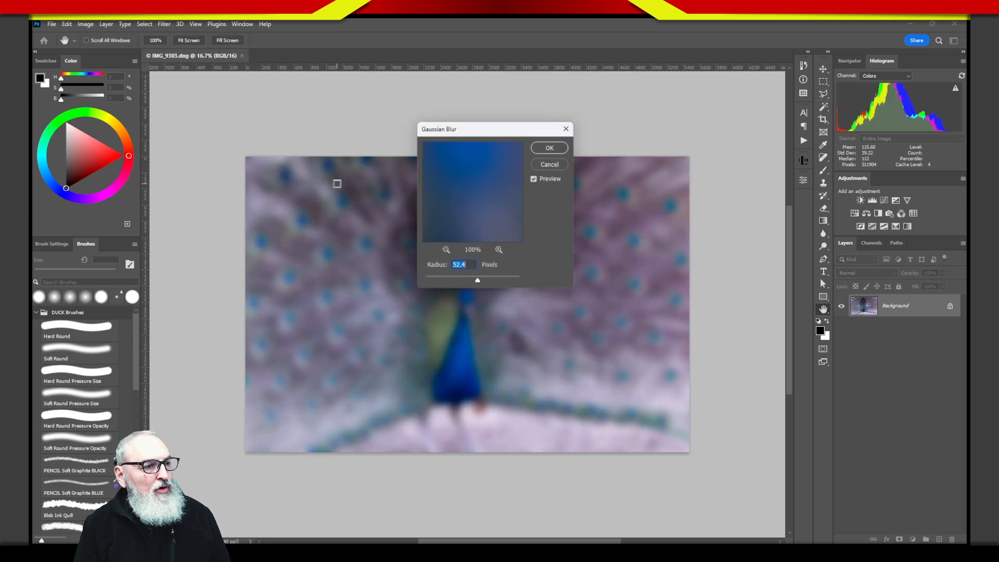
pyautogui.moveTo(501, 132); pyautogui.dragTo(690, 99)
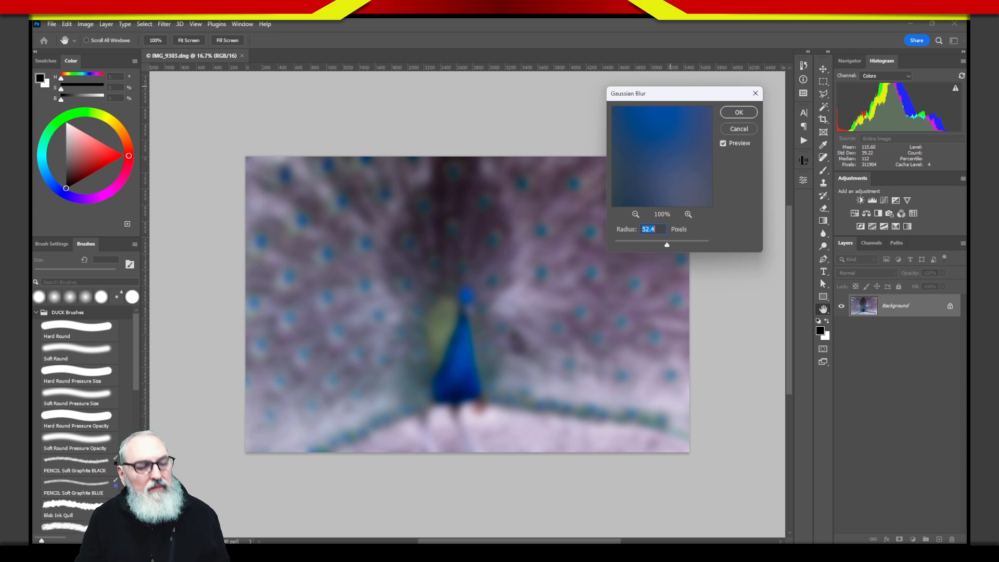
pyautogui.moveTo(700, 96); pyautogui.dragTo(726, 65)
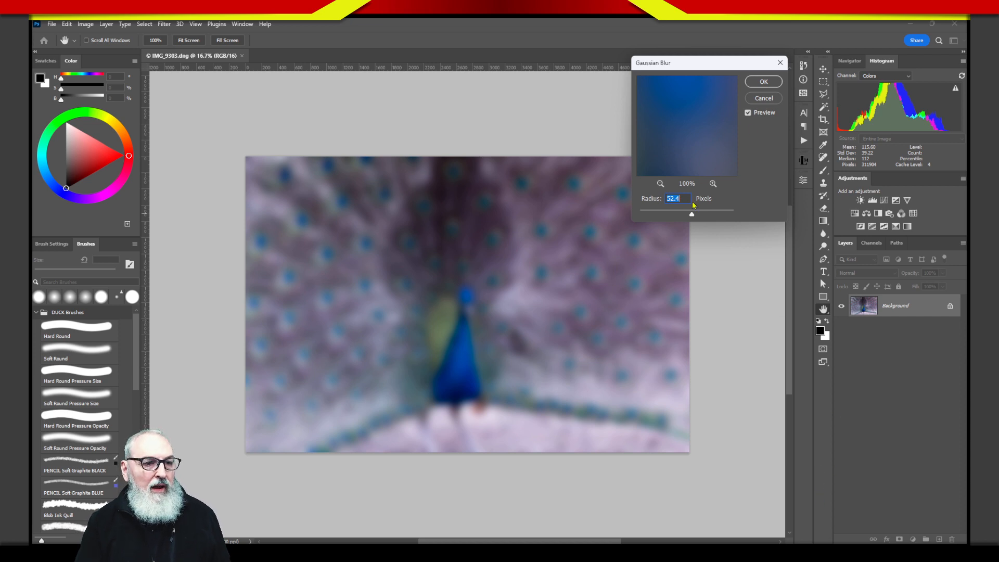
pyautogui.click(667, 213)
pyautogui.moveTo(667, 213); pyautogui.dragTo(680, 220)
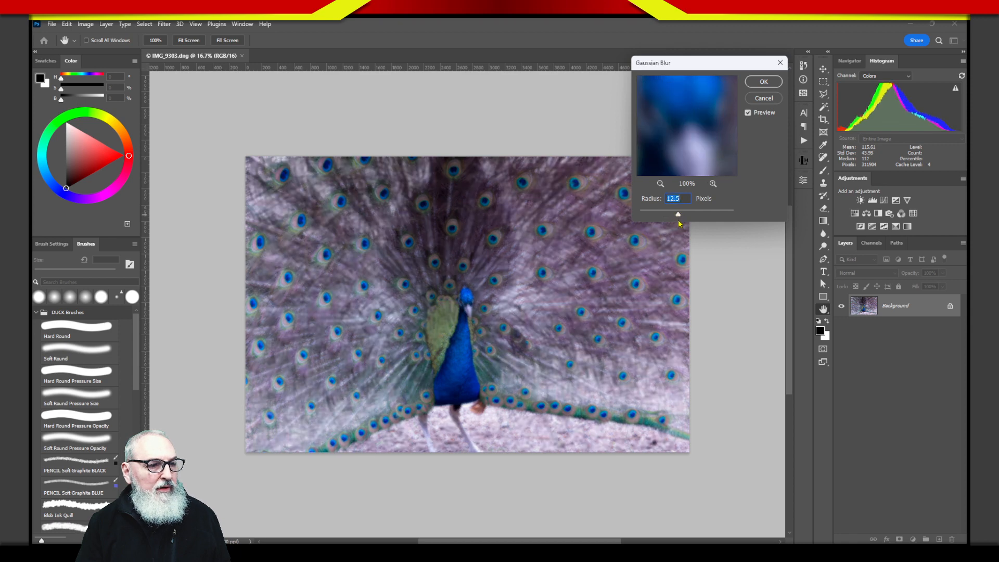
pyautogui.click(763, 98)
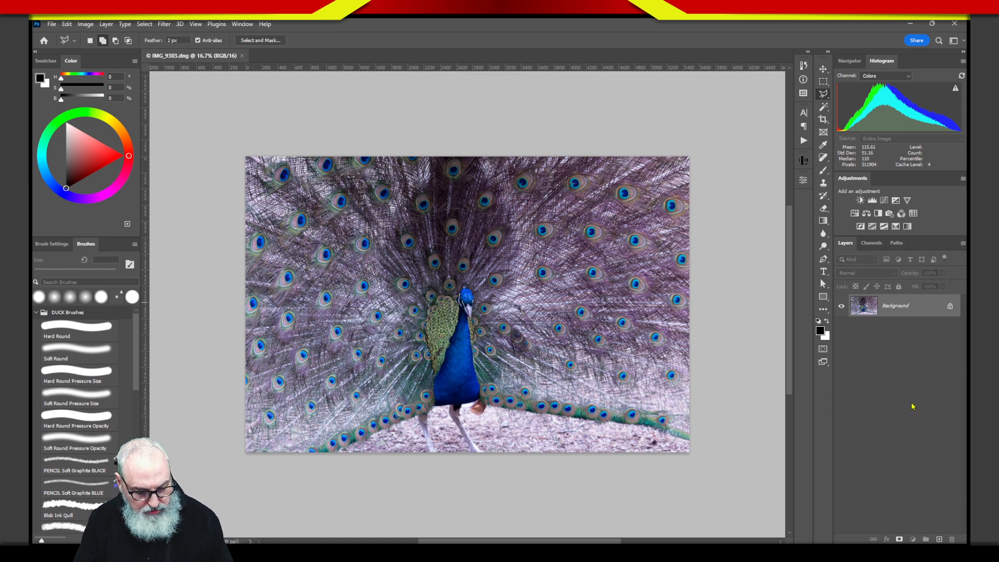
# - Duplicate the Background layer and apply a Gaussian Blur with an 18.0-pixel radius to the copy
pyautogui.hotkey('ctrl', 'j')
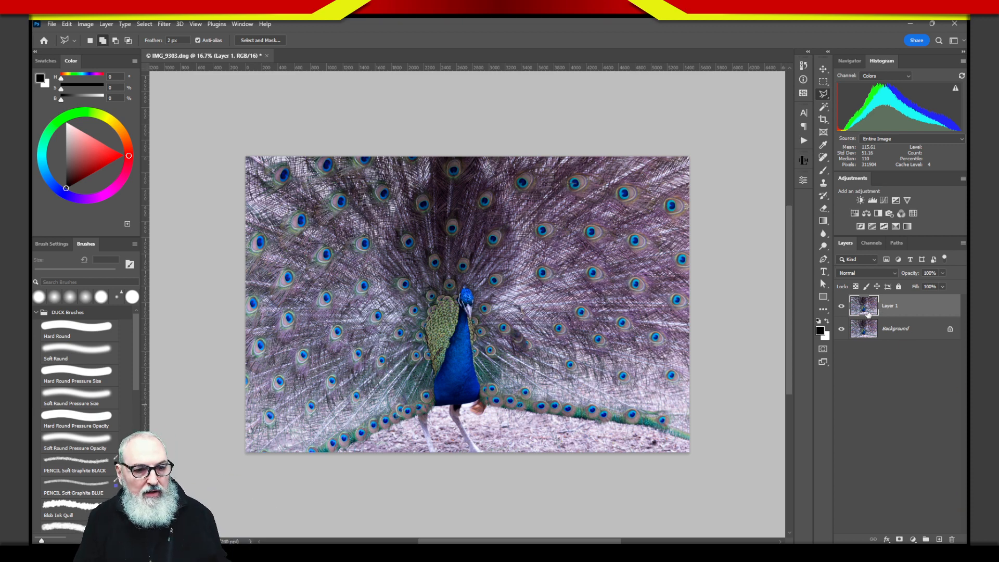
pyautogui.click(165, 24)
pyautogui.moveTo(181, 152)
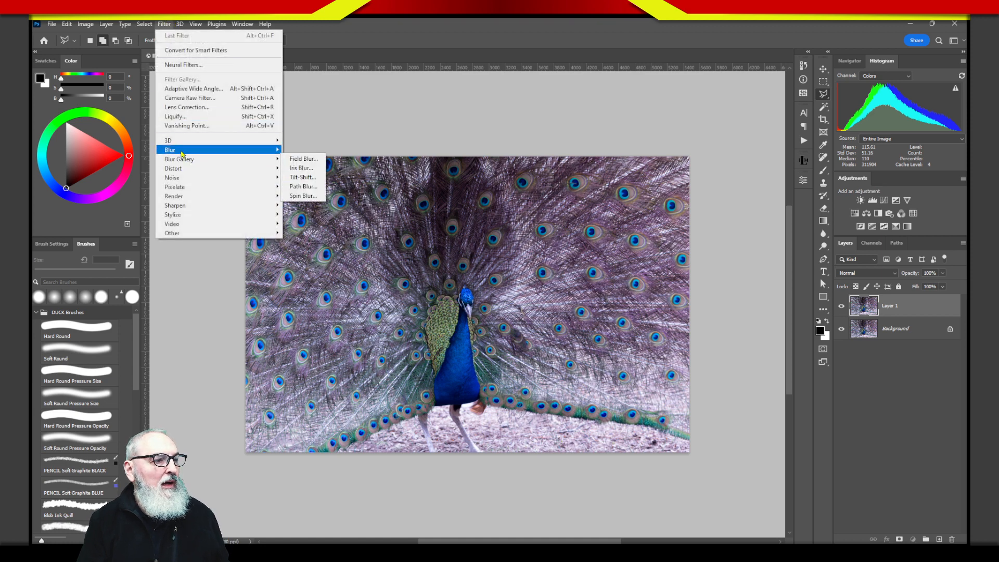
pyautogui.click(305, 189)
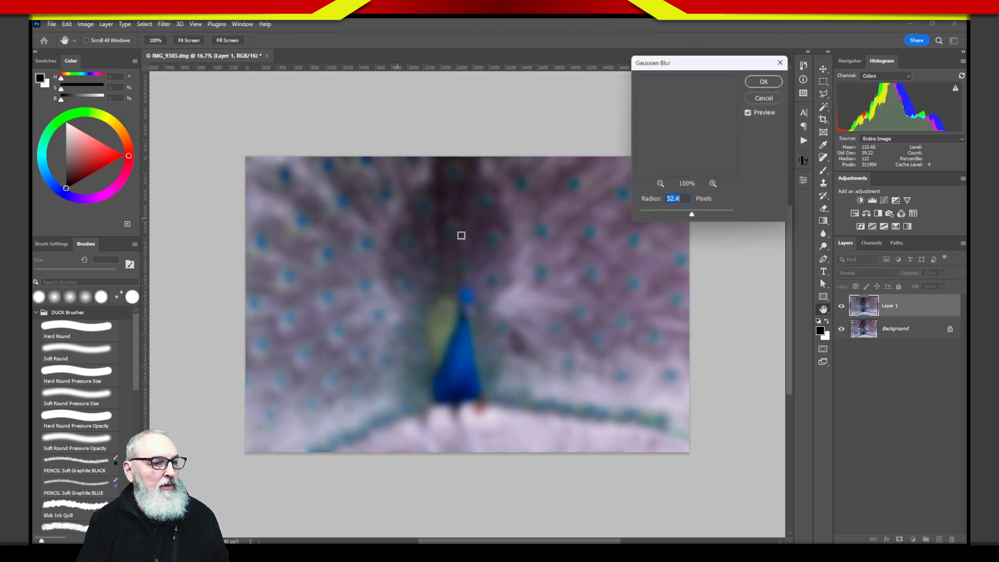
pyautogui.moveTo(692, 219); pyautogui.dragTo(684, 218)
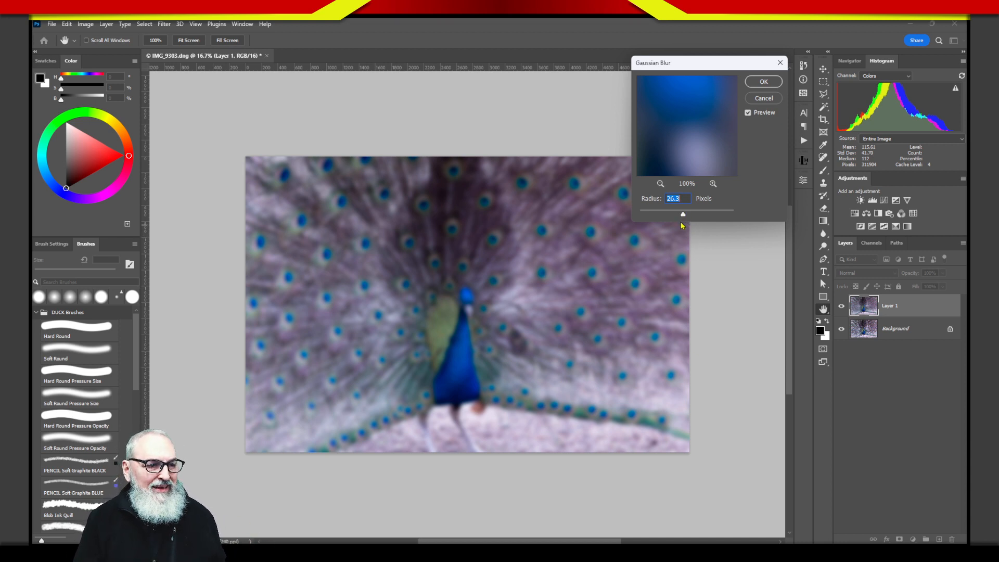
pyautogui.moveTo(683, 214); pyautogui.dragTo(680, 213)
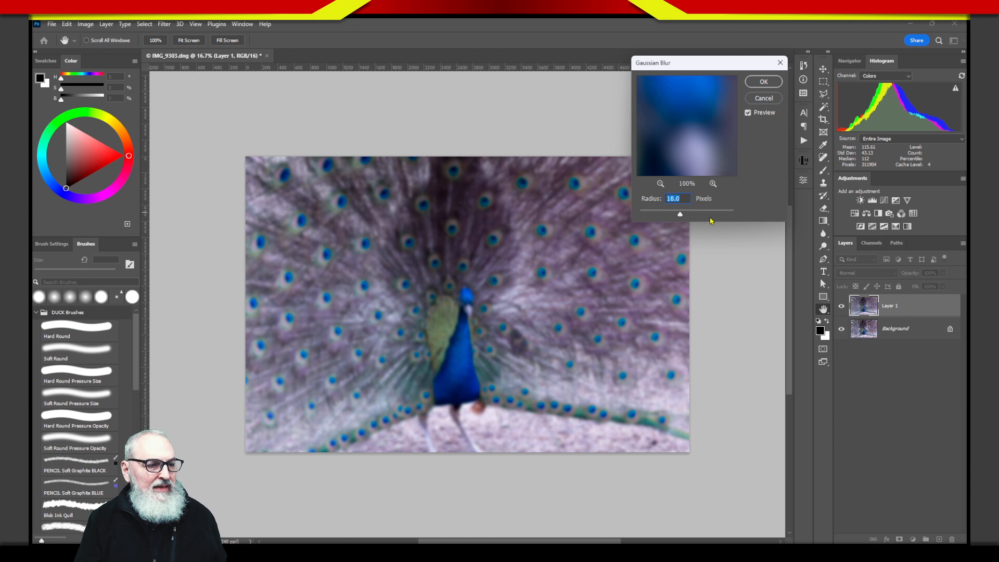
pyautogui.click(762, 84)
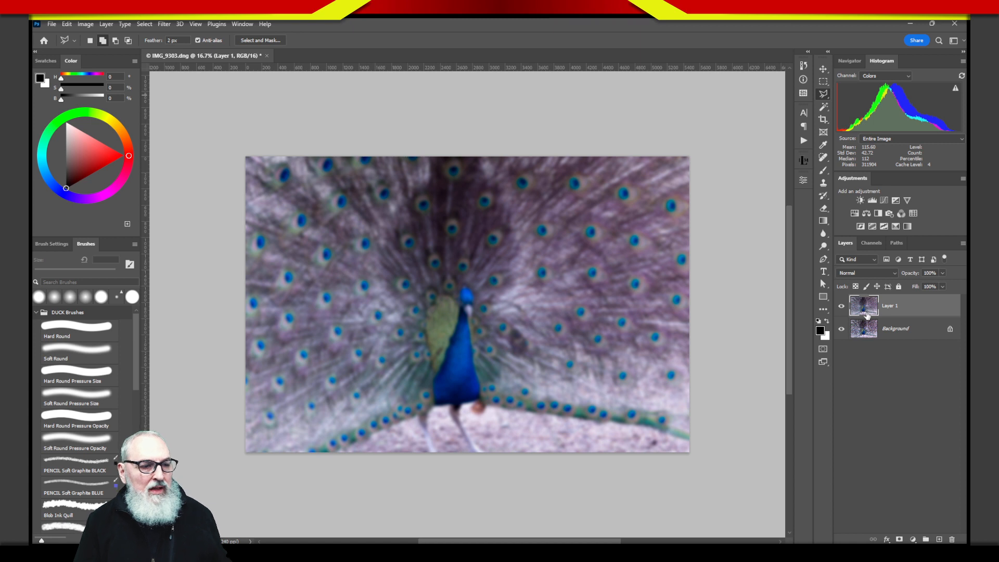
pyautogui.click(217, 26)
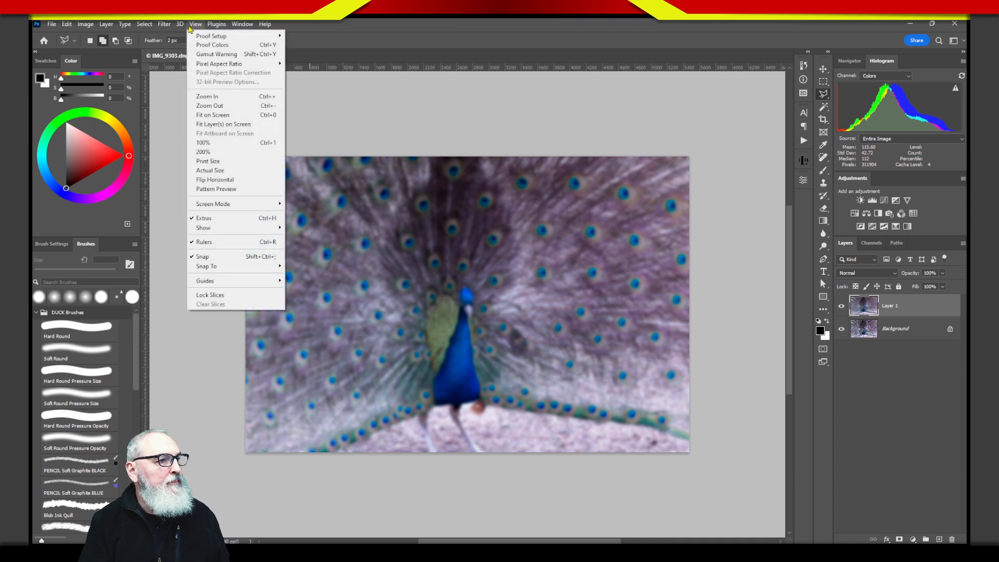
pyautogui.moveTo(165, 26)
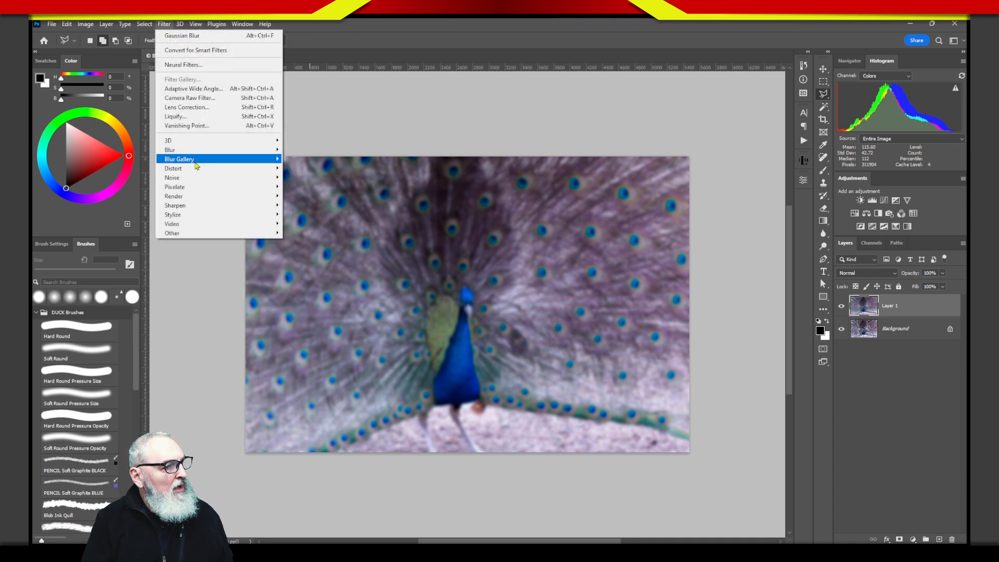
pyautogui.moveTo(197, 172)
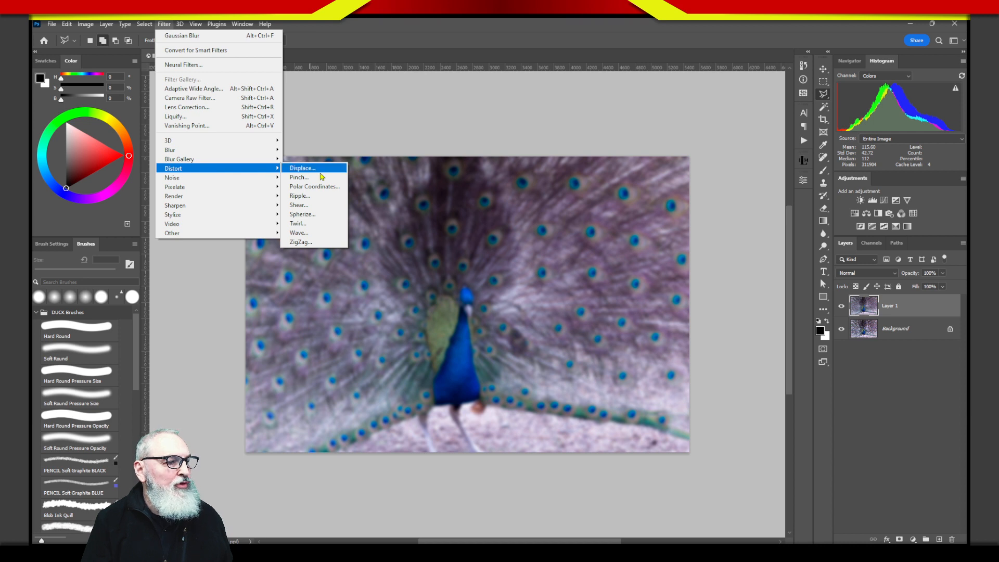
pyautogui.click(312, 228)
pyautogui.moveTo(540, 142); pyautogui.dragTo(692, 82)
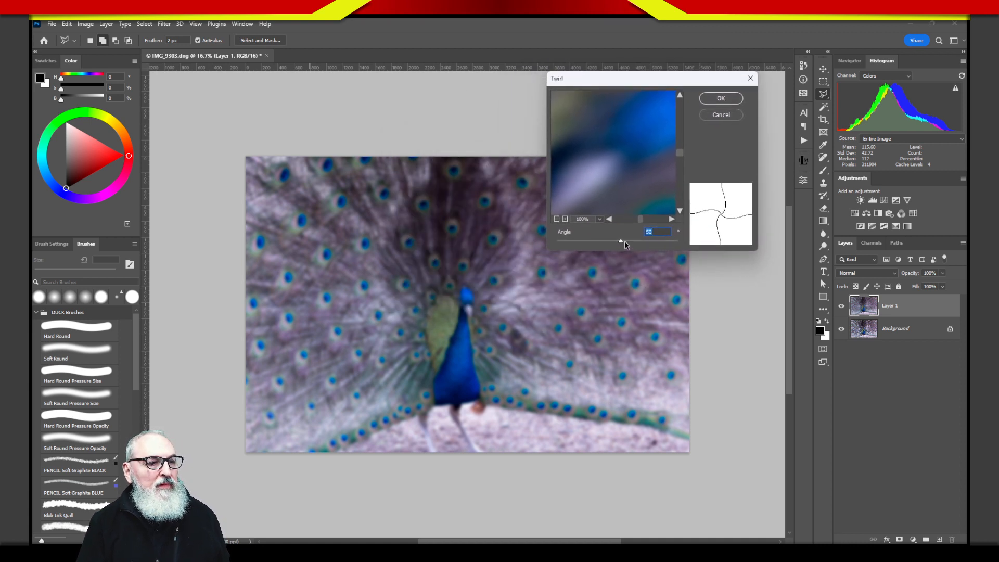
pyautogui.moveTo(622, 242)
pyautogui.mouseDown()
pyautogui.moveTo(638, 245)
pyautogui.moveTo(599, 250)
pyautogui.moveTo(635, 249)
pyautogui.mouseUp()
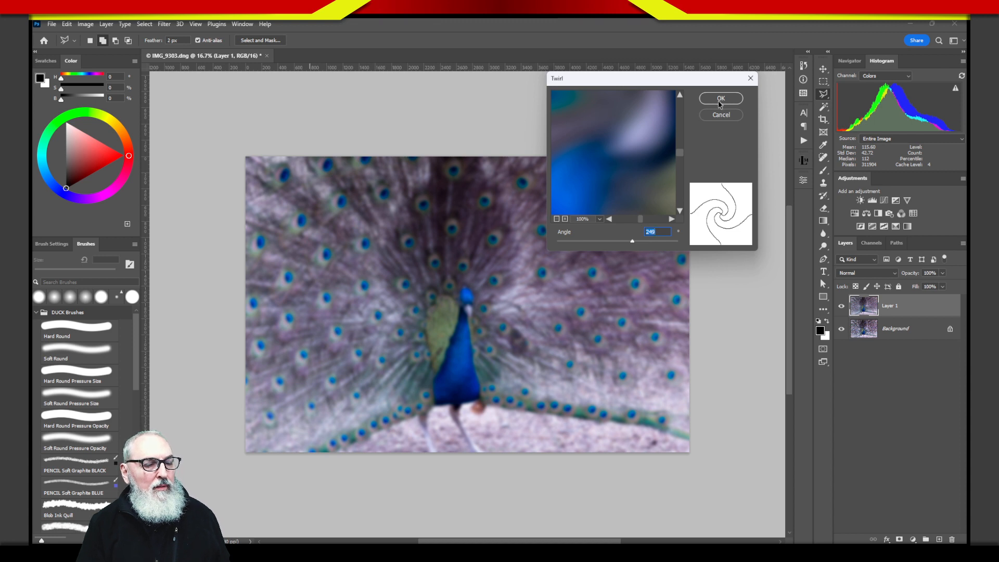
pyautogui.click(731, 119)
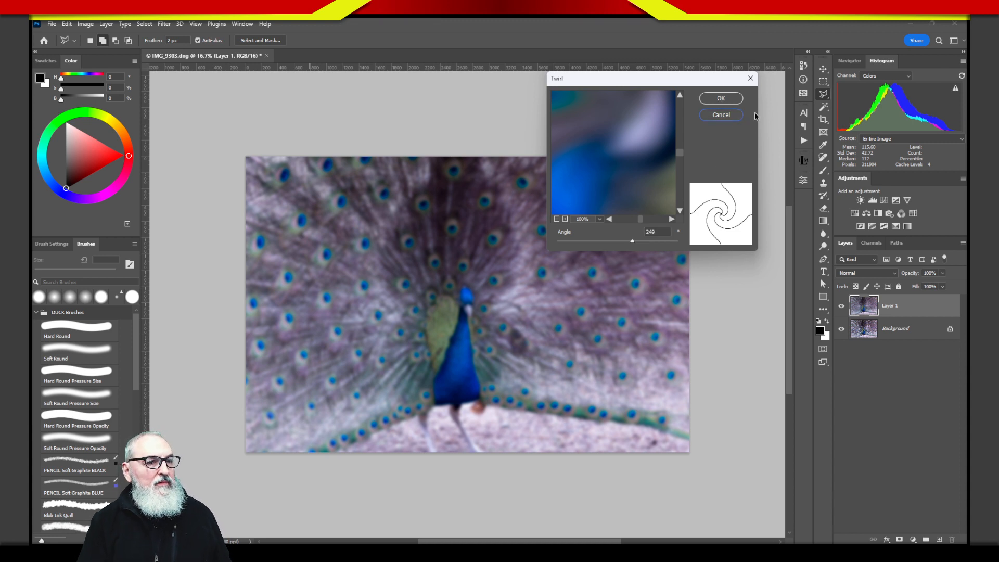
pyautogui.click(721, 115)
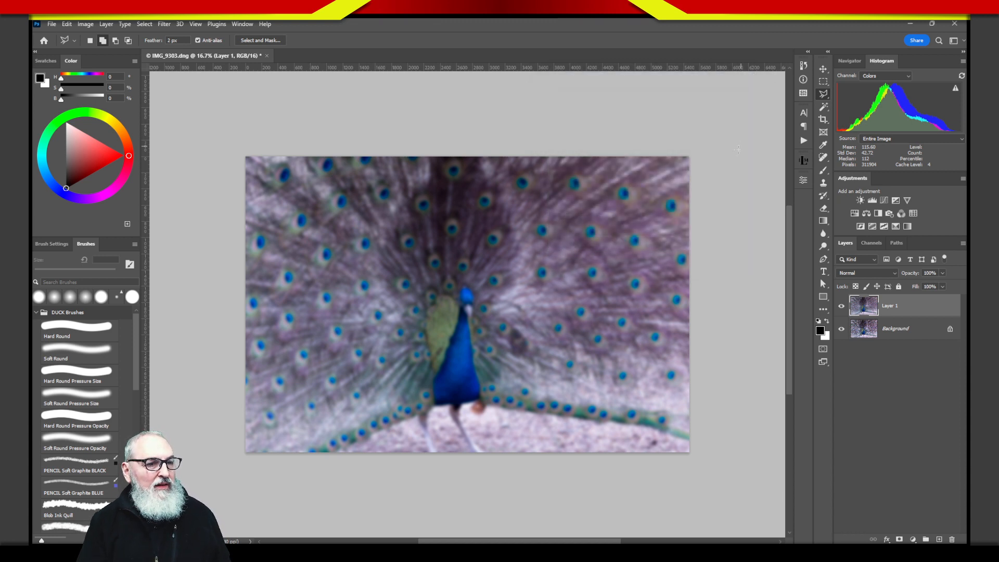
# - Preview the Polar Coordinates filter with Rectangular to Polar on the blurred layer and close it without applying
pyautogui.click(164, 24)
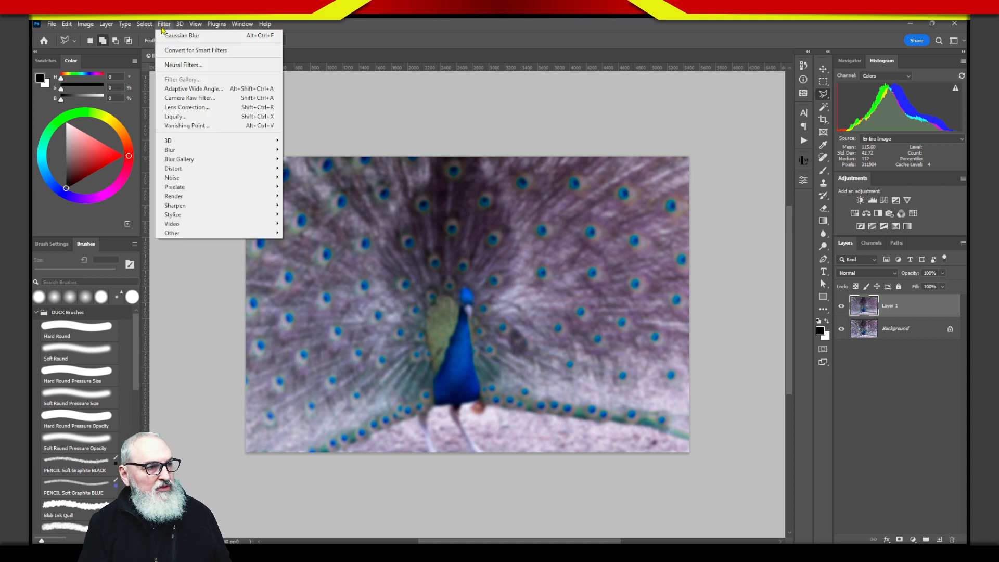
pyautogui.moveTo(190, 177)
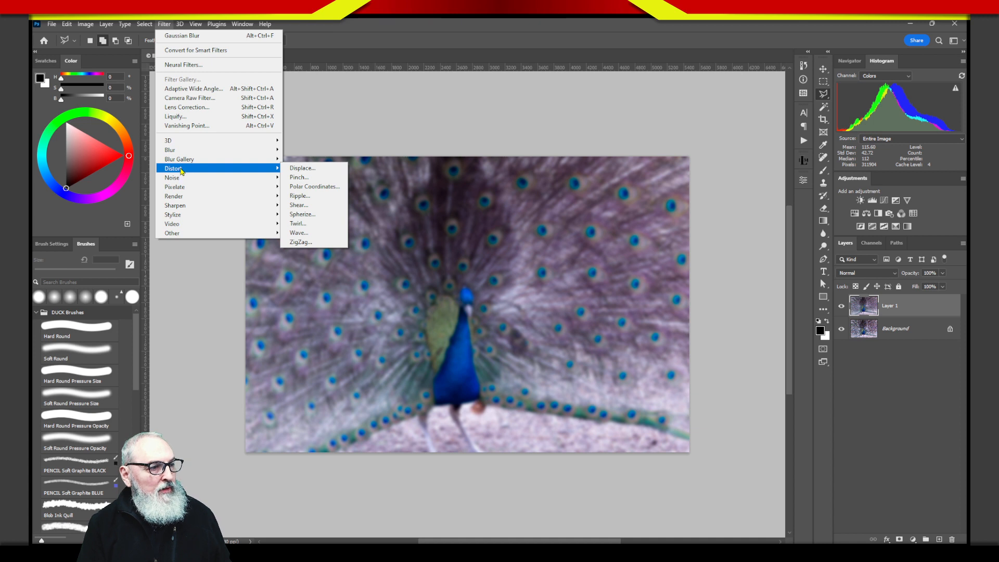
pyautogui.moveTo(276, 178)
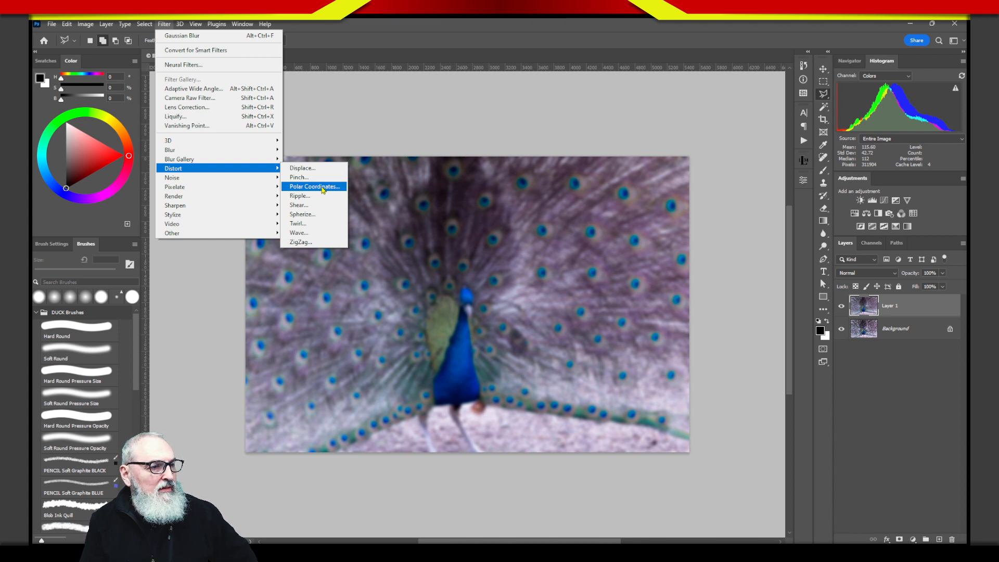
pyautogui.click(323, 187)
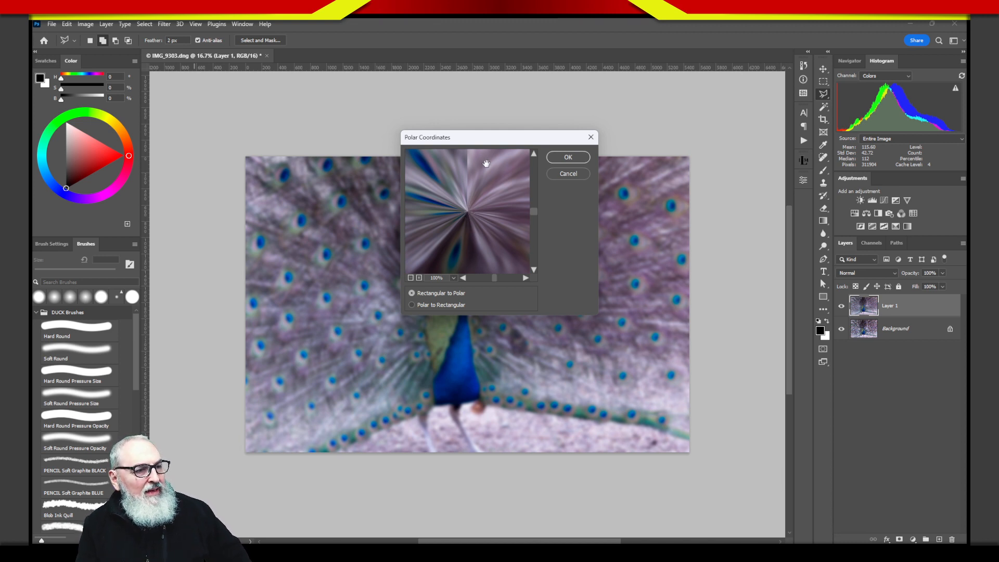
pyautogui.moveTo(495, 140); pyautogui.dragTo(687, 133)
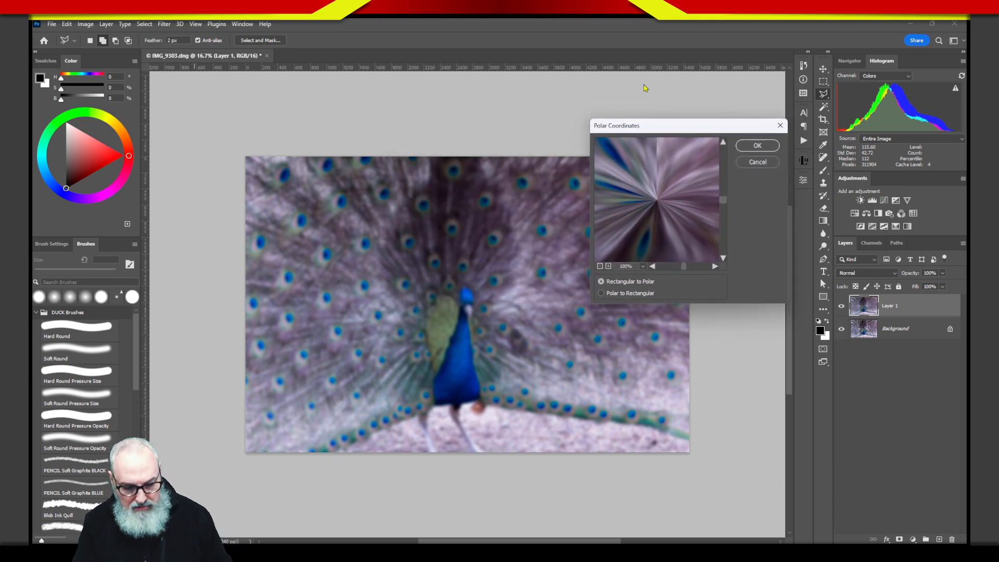
pyautogui.hotkey('alt', 'Tab')
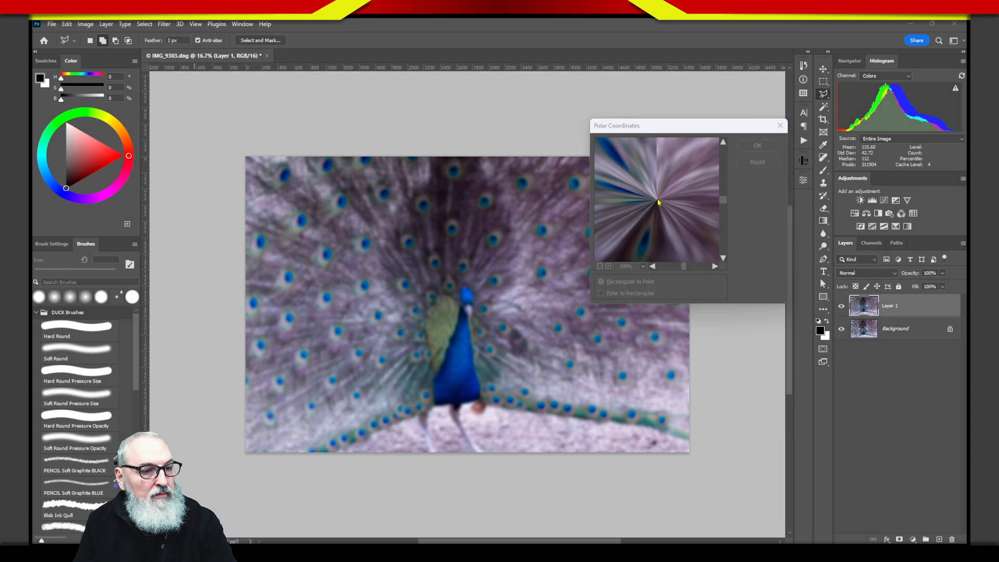
pyautogui.click(657, 201)
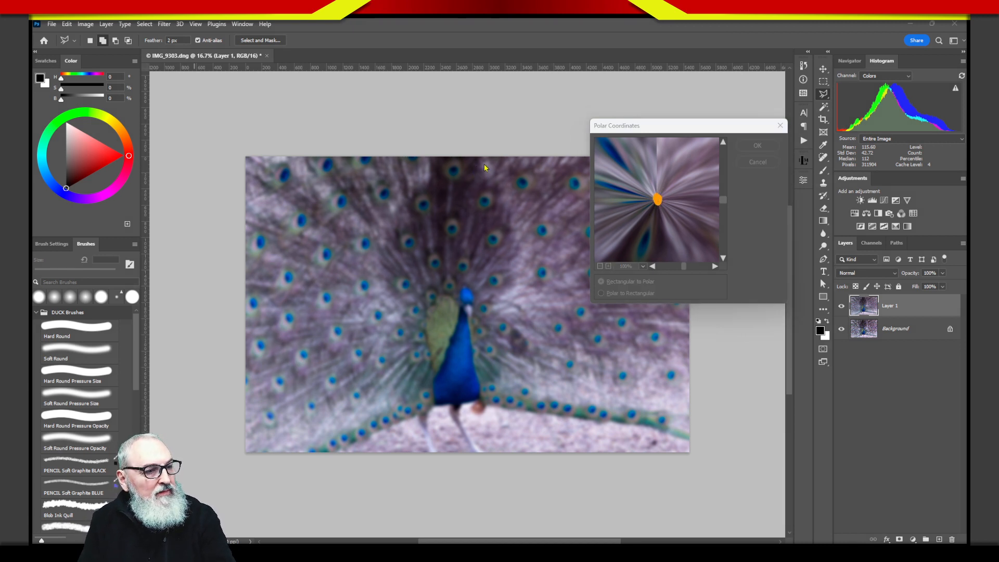
pyautogui.click(469, 155)
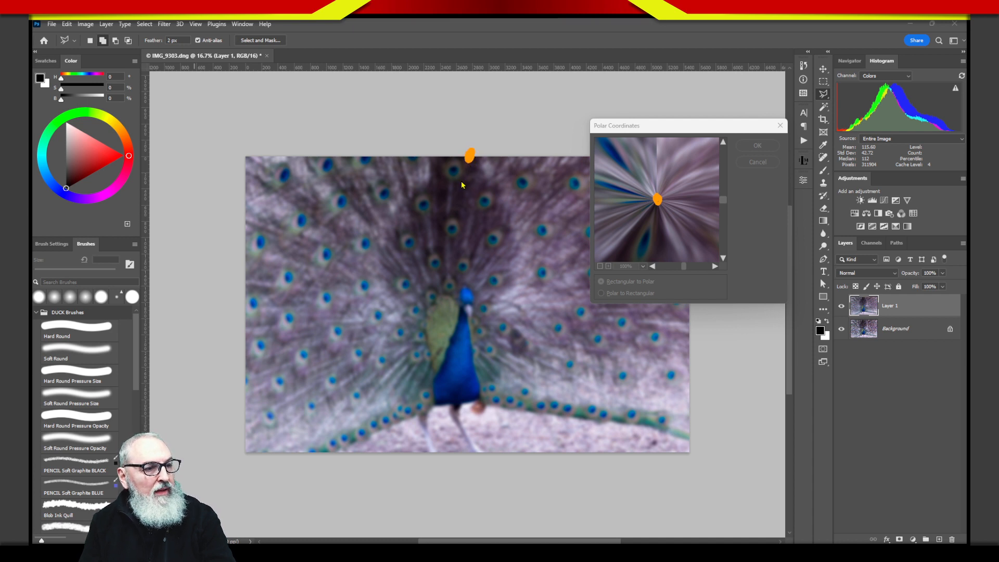
pyautogui.moveTo(656, 197); pyautogui.dragTo(653, 126)
pyautogui.moveTo(245, 151)
pyautogui.mouseDown()
pyautogui.moveTo(429, 152)
pyautogui.moveTo(274, 161)
pyautogui.mouseUp()
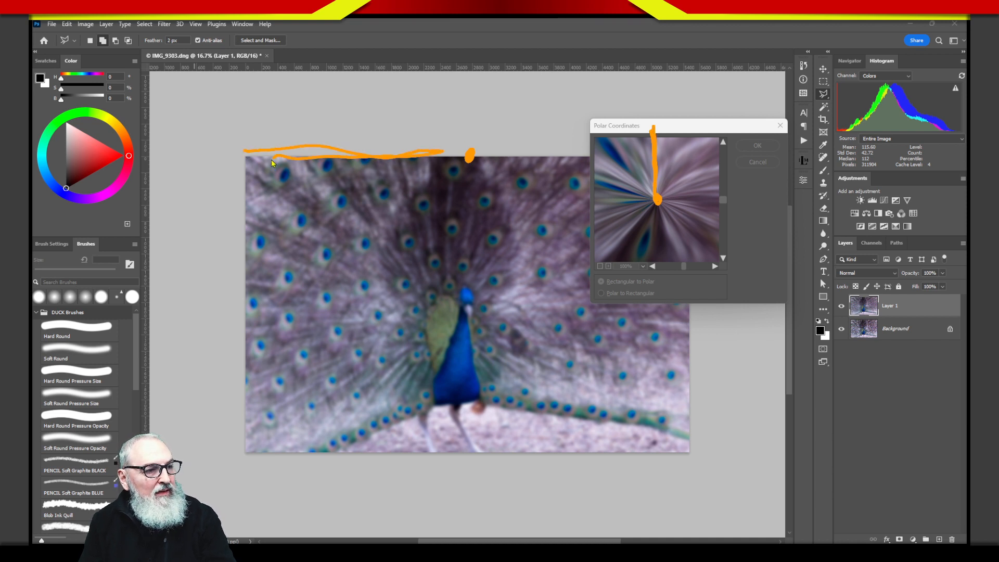
pyautogui.moveTo(508, 156)
pyautogui.mouseDown()
pyautogui.moveTo(615, 159)
pyautogui.moveTo(497, 162)
pyautogui.mouseUp()
pyautogui.moveTo(580, 148)
pyautogui.mouseDown()
pyautogui.moveTo(576, 128)
pyautogui.moveTo(528, 102)
pyautogui.mouseUp()
pyautogui.moveTo(518, 97); pyautogui.dragTo(541, 131)
pyautogui.moveTo(517, 96); pyautogui.dragTo(560, 84)
pyautogui.moveTo(326, 159)
pyautogui.mouseDown()
pyautogui.moveTo(382, 102)
pyautogui.moveTo(380, 132)
pyautogui.mouseUp()
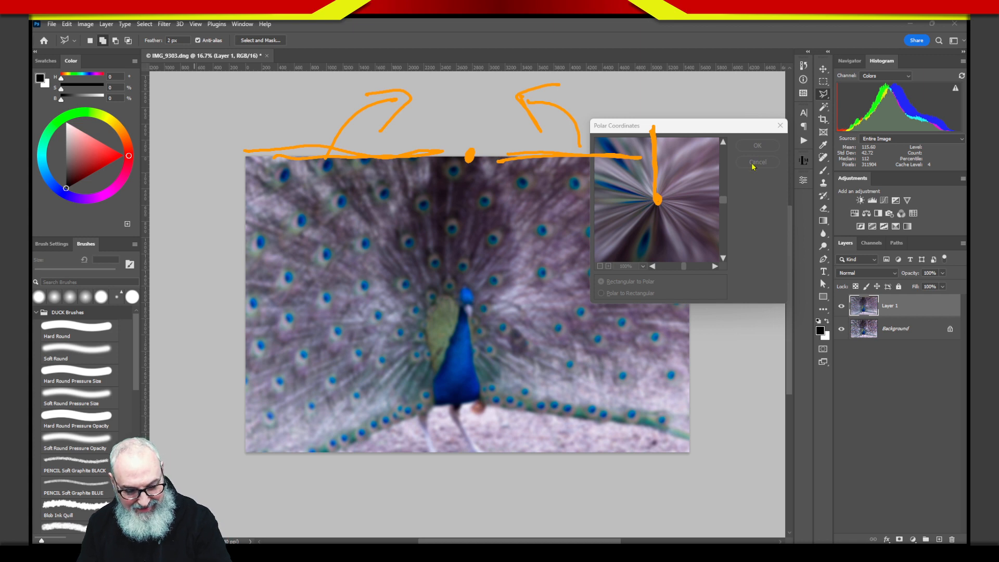
pyautogui.press('Escape')
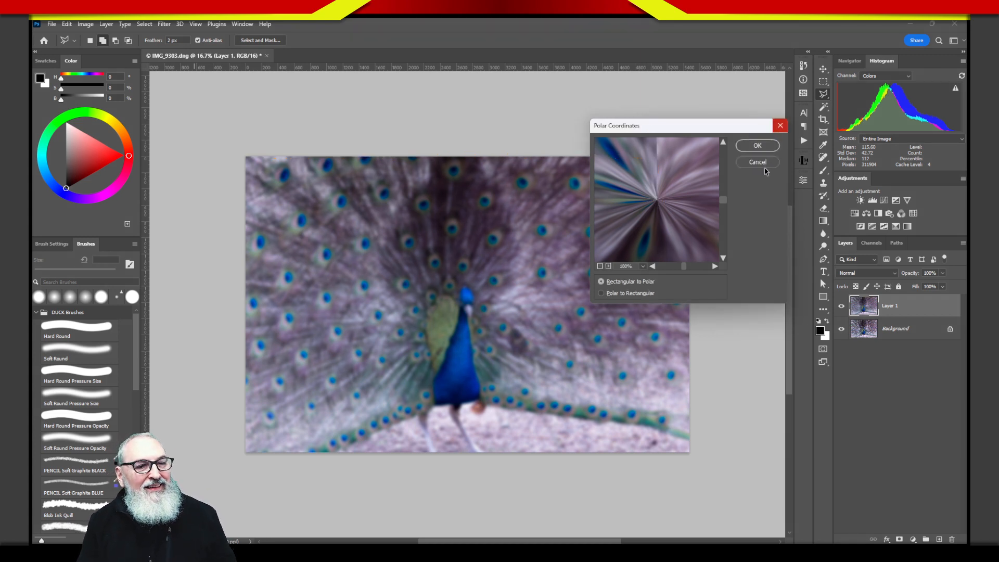
pyautogui.click(767, 172)
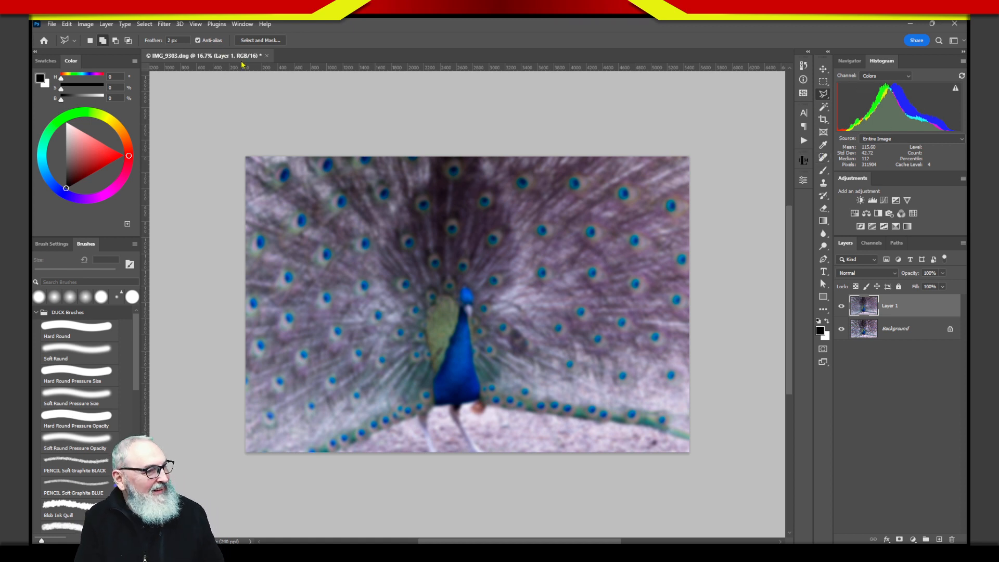
# - Apply a Twirl filter with an angle of 281° to the blurred peacock layer, previewing it at 50%
pyautogui.click(165, 25)
pyautogui.moveTo(196, 172)
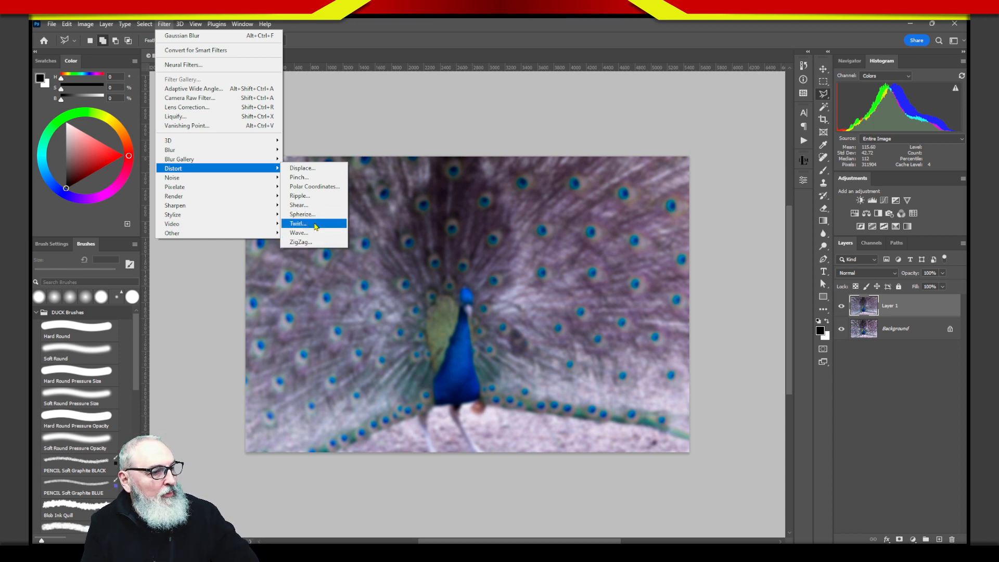
pyautogui.click(314, 227)
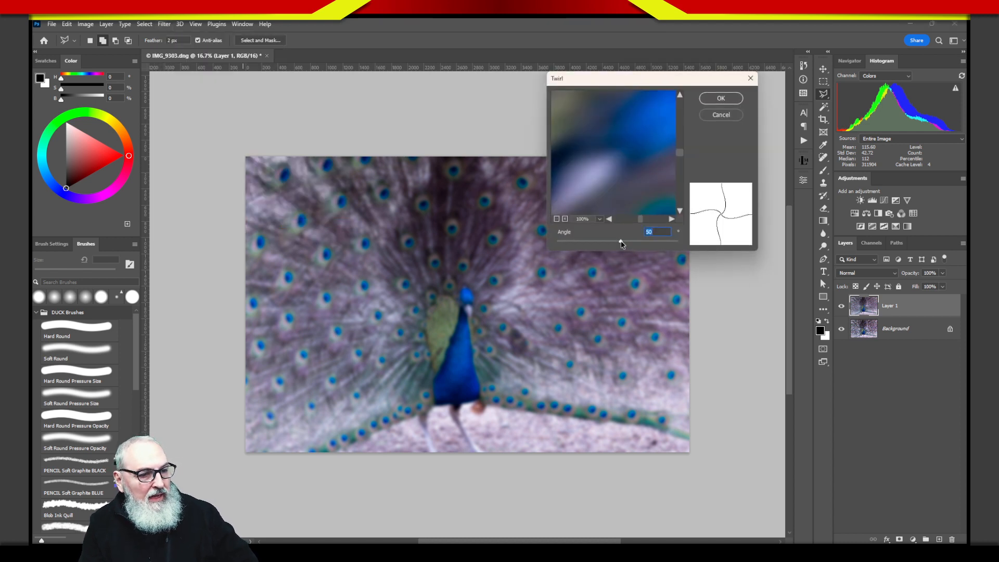
pyautogui.moveTo(623, 243); pyautogui.dragTo(635, 245)
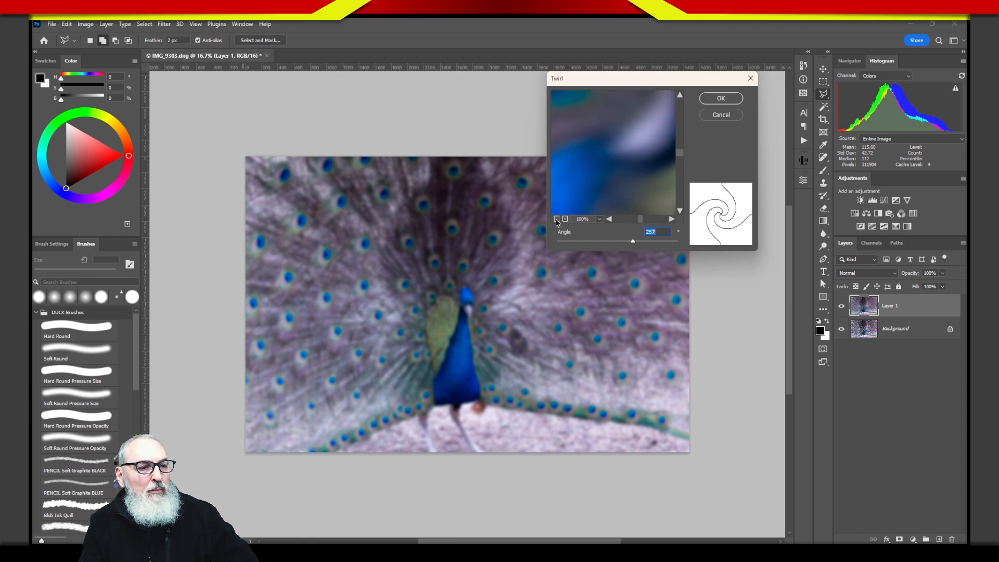
pyautogui.click(594, 221)
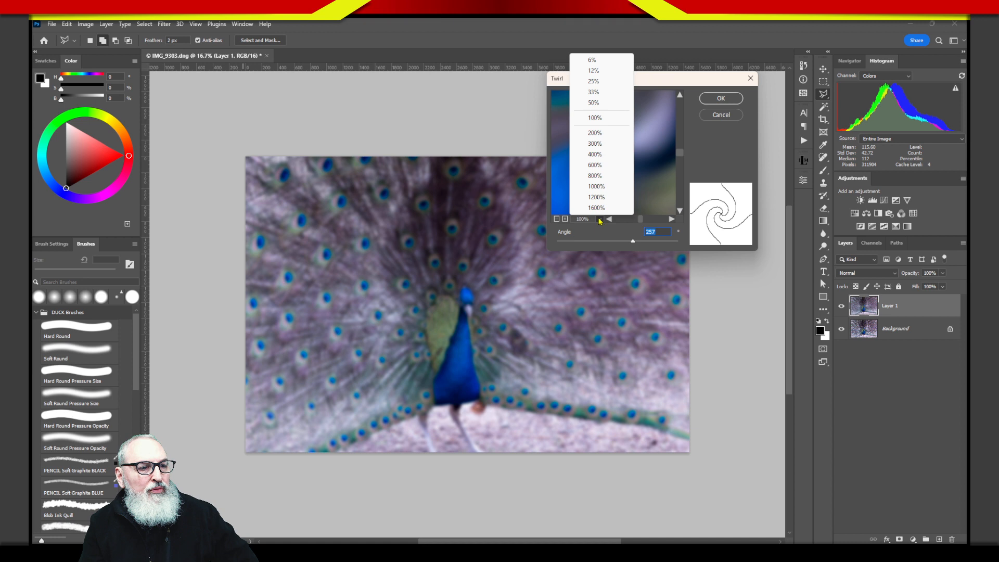
pyautogui.click(594, 103)
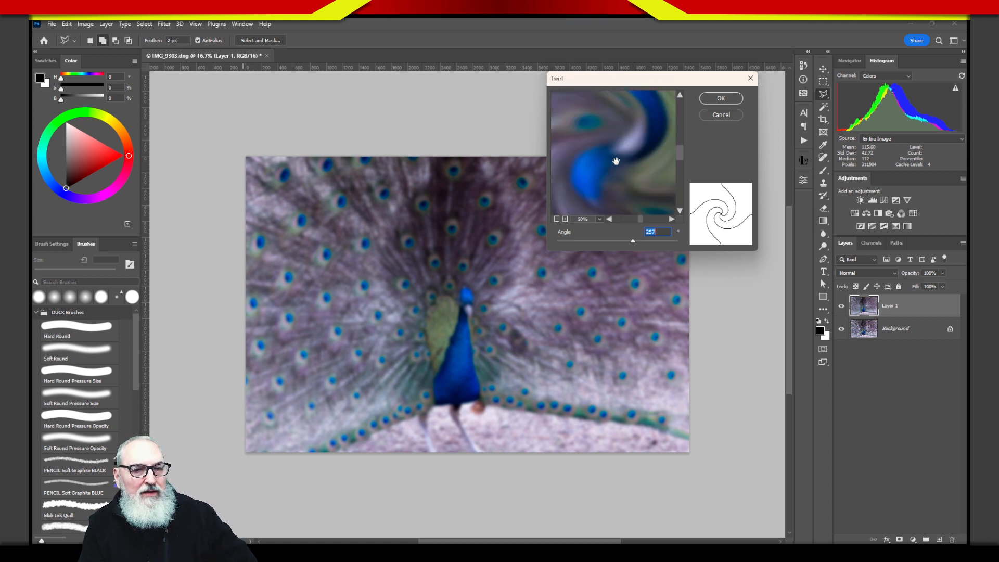
pyautogui.moveTo(656, 81); pyautogui.dragTo(669, 112)
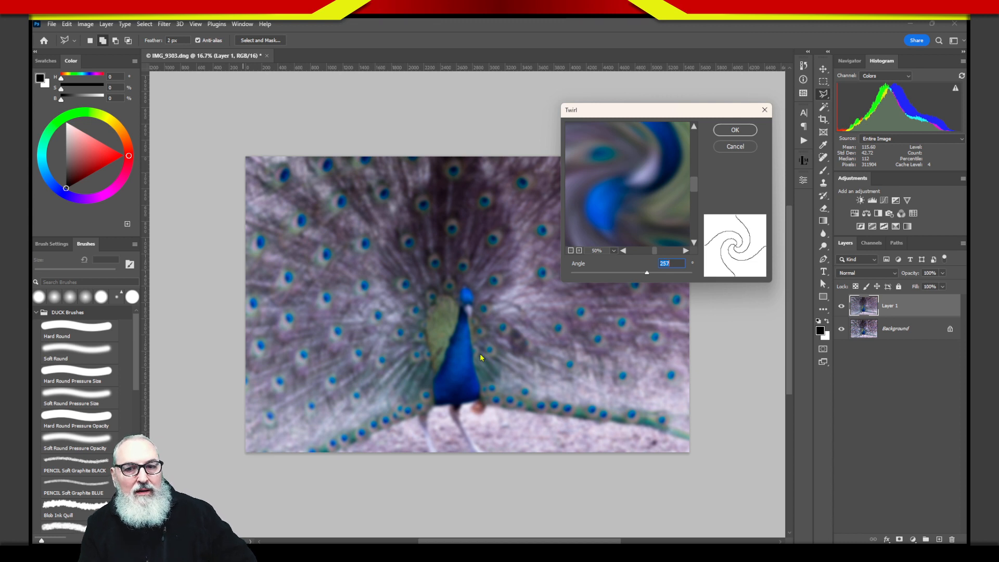
pyautogui.moveTo(648, 276)
pyautogui.mouseDown()
pyautogui.moveTo(636, 279)
pyautogui.moveTo(653, 270)
pyautogui.moveTo(654, 293)
pyautogui.mouseUp()
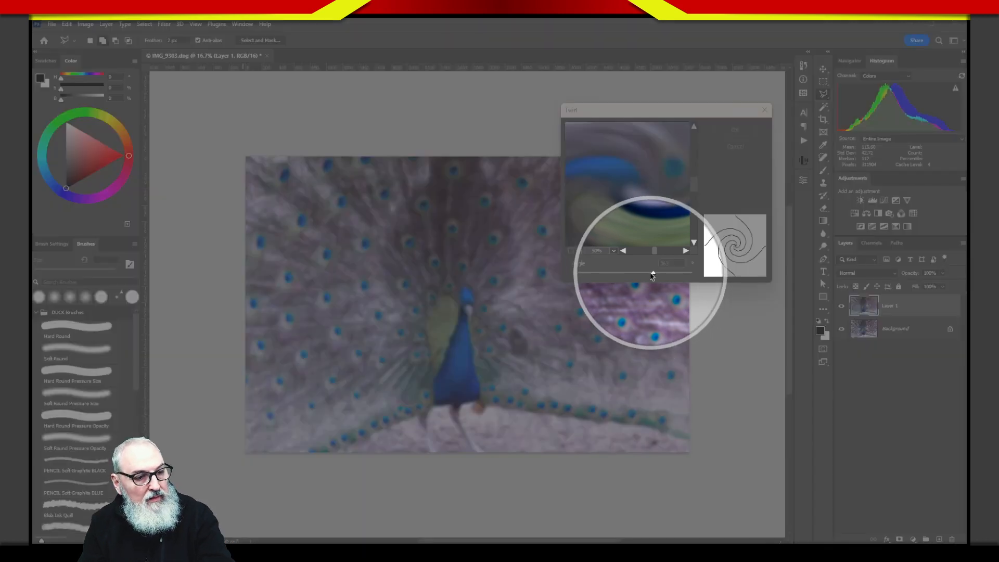
pyautogui.moveTo(654, 278)
pyautogui.mouseDown()
pyautogui.moveTo(666, 274)
pyautogui.moveTo(608, 276)
pyautogui.moveTo(599, 287)
pyautogui.moveTo(651, 285)
pyautogui.mouseUp()
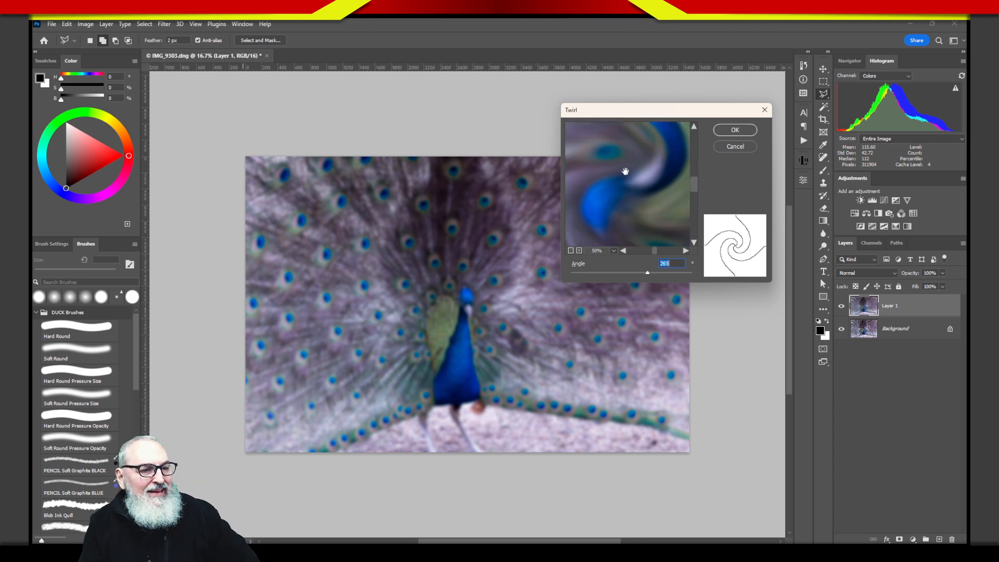
pyautogui.moveTo(649, 277); pyautogui.dragTo(652, 281)
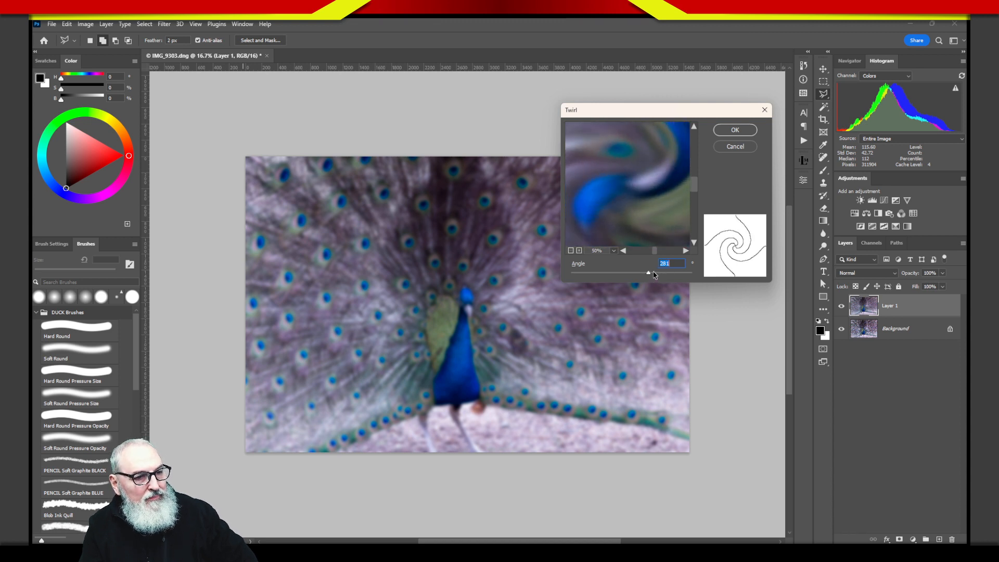
pyautogui.click(742, 134)
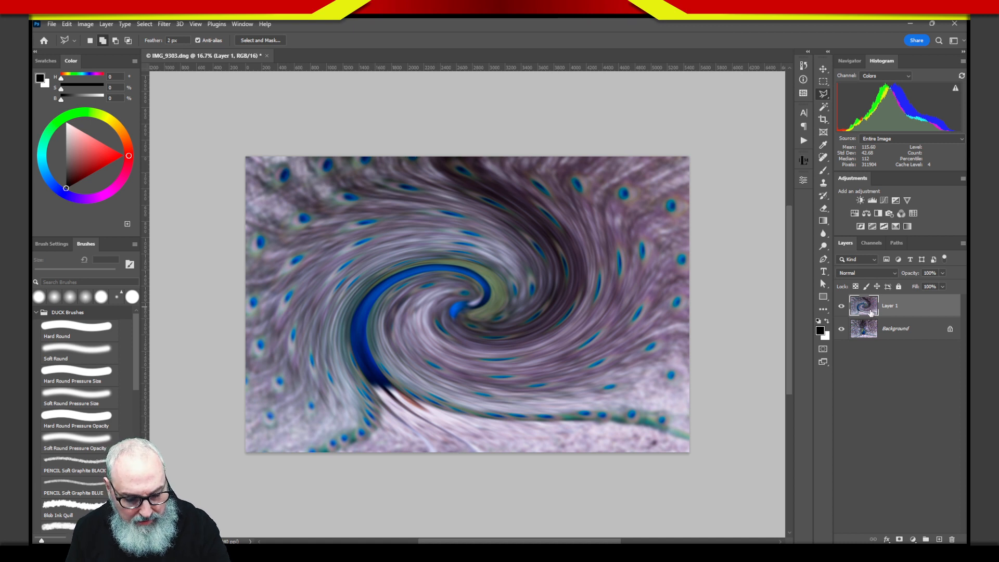
# - Delete the blurred and twirled Layer 1, leaving only the Background layer
pyautogui.click(953, 540)
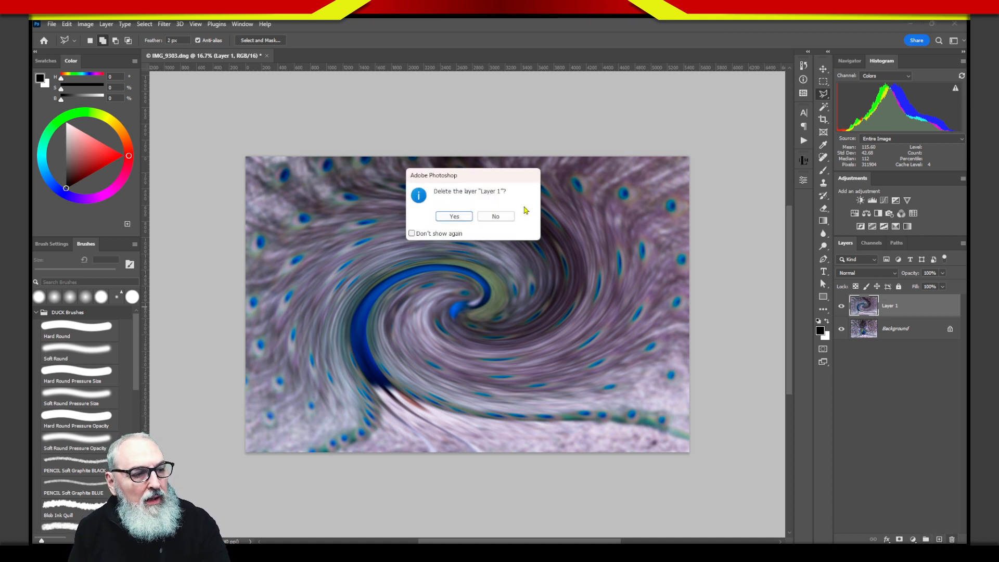
pyautogui.click(508, 217)
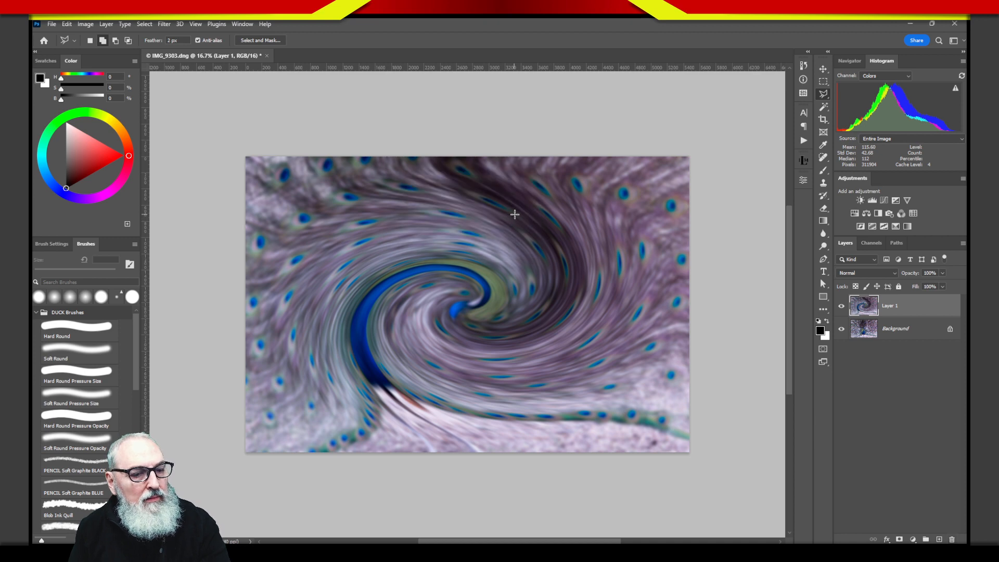
pyautogui.click(952, 540)
pyautogui.click(474, 215)
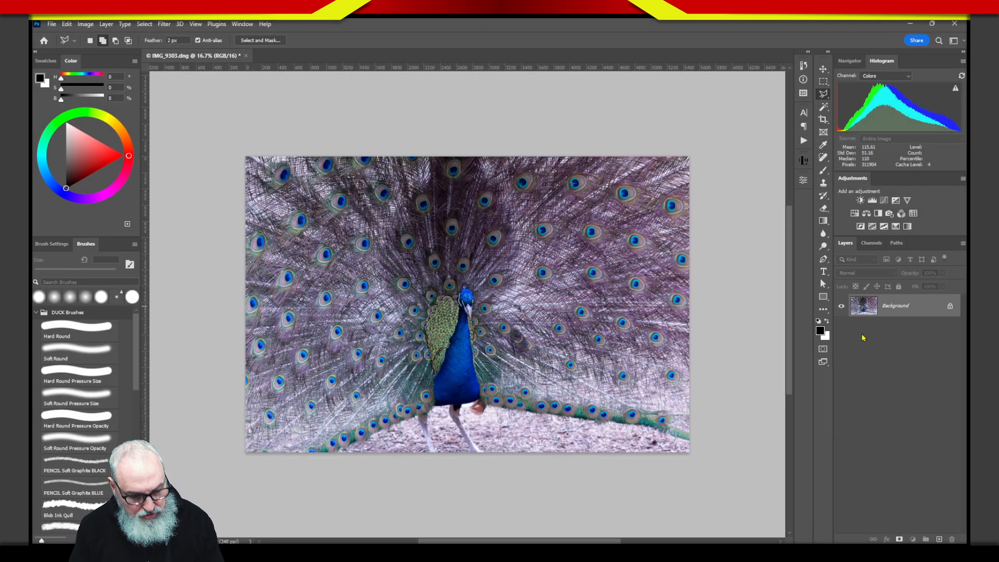
# - Duplicate the Background layer and convert the copy into a smart object for re-editable smart filters
pyautogui.hotkey('ctrl', 'j')
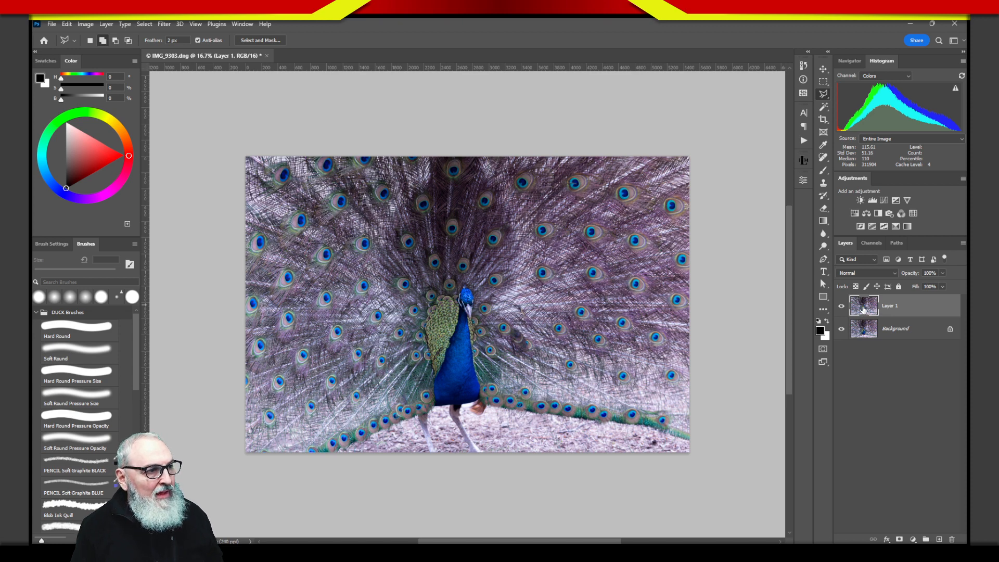
pyautogui.click(164, 23)
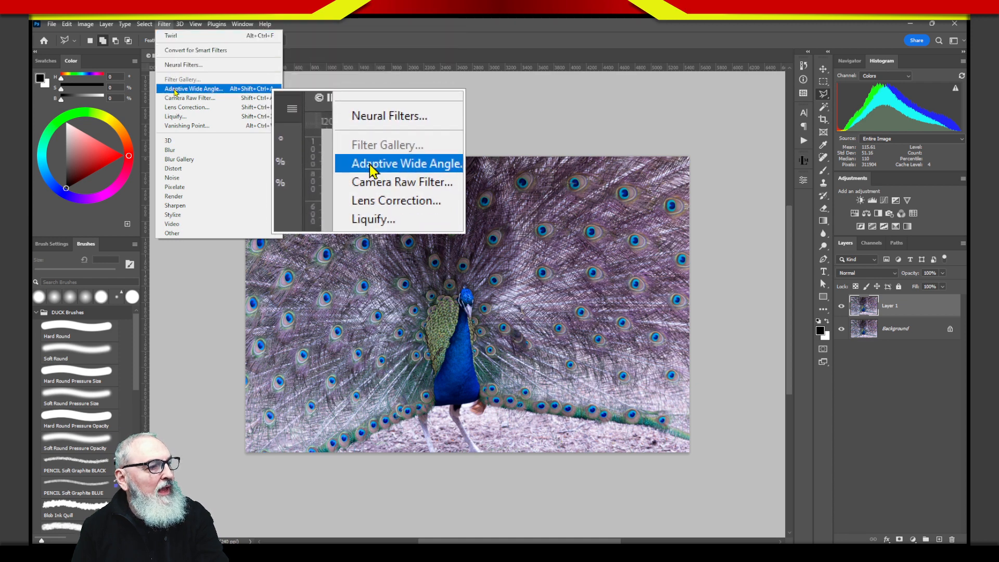
pyautogui.click(190, 51)
pyautogui.click(165, 25)
pyautogui.click(180, 50)
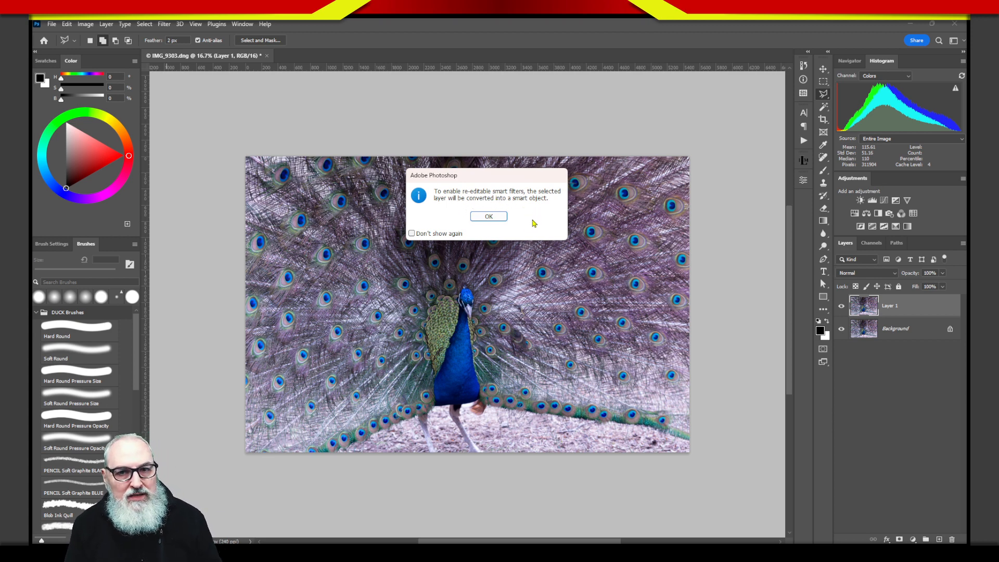
pyautogui.click(497, 217)
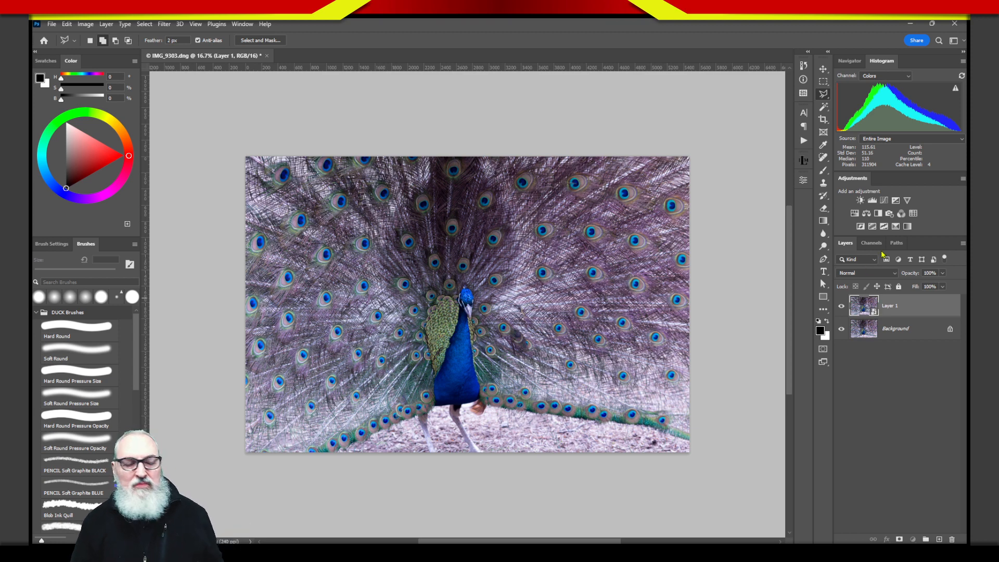
# - Apply a Gaussian Blur with an 18.0-pixel radius to Layer 1 as a smart filter
pyautogui.click(165, 25)
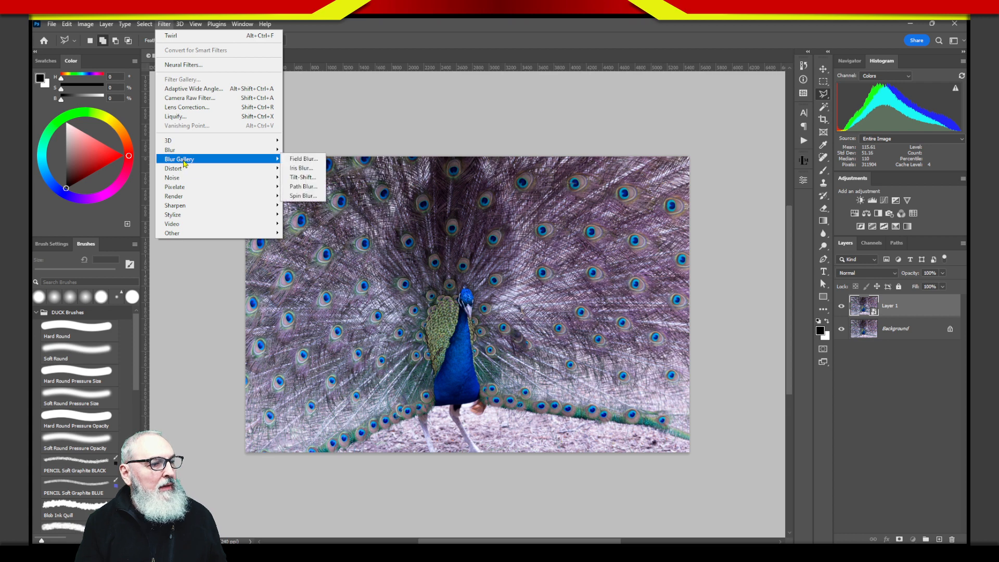
pyautogui.moveTo(199, 152)
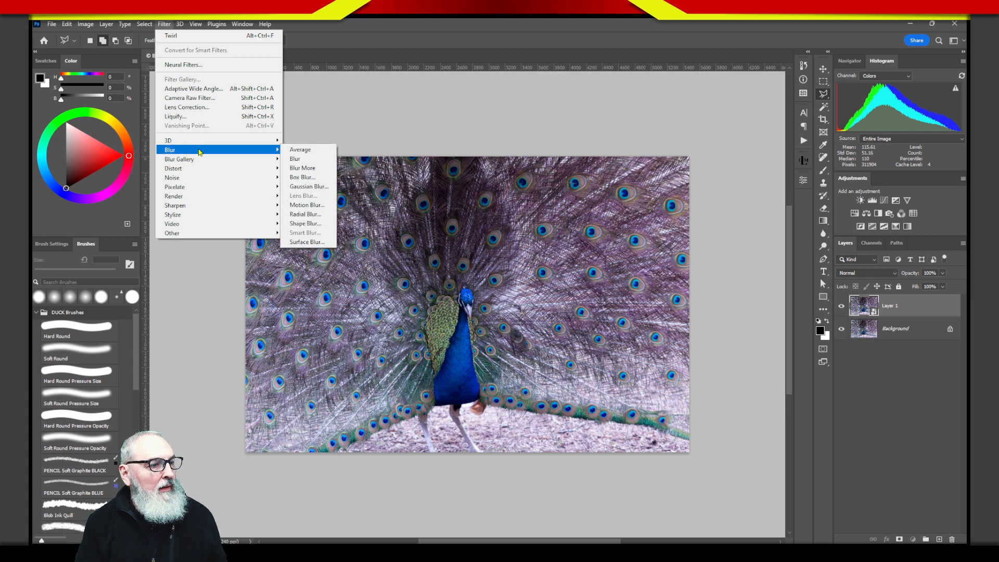
pyautogui.click(313, 187)
pyautogui.moveTo(703, 64); pyautogui.dragTo(660, 63)
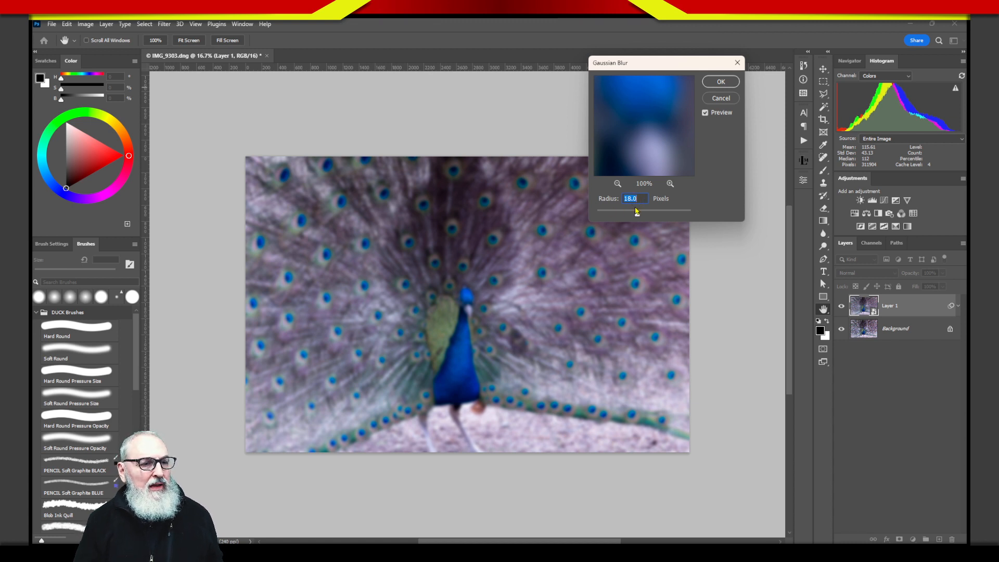
pyautogui.click(729, 87)
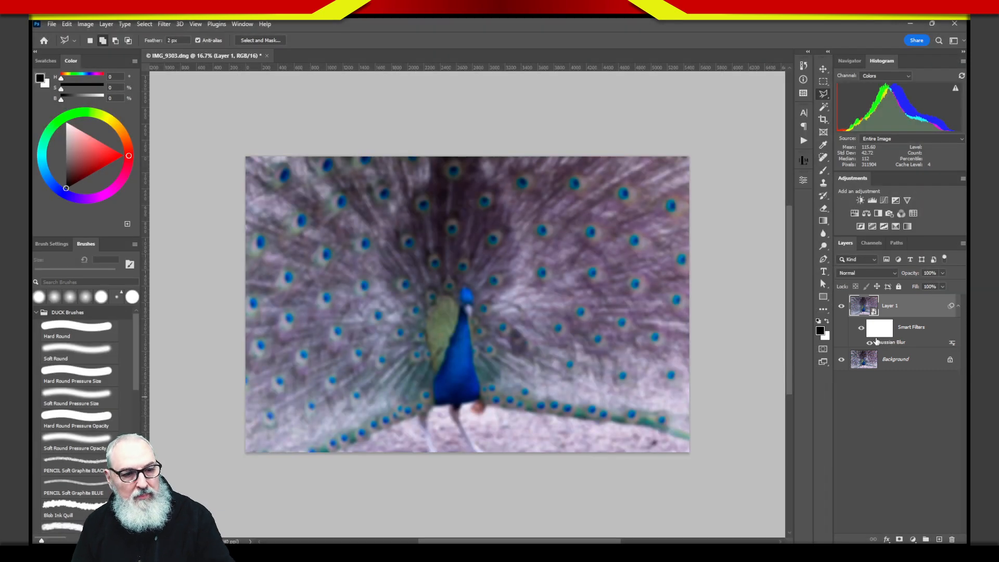
# - Add a Twirl smart filter with an angle of 280° to the blurred Layer 1
pyautogui.click(164, 24)
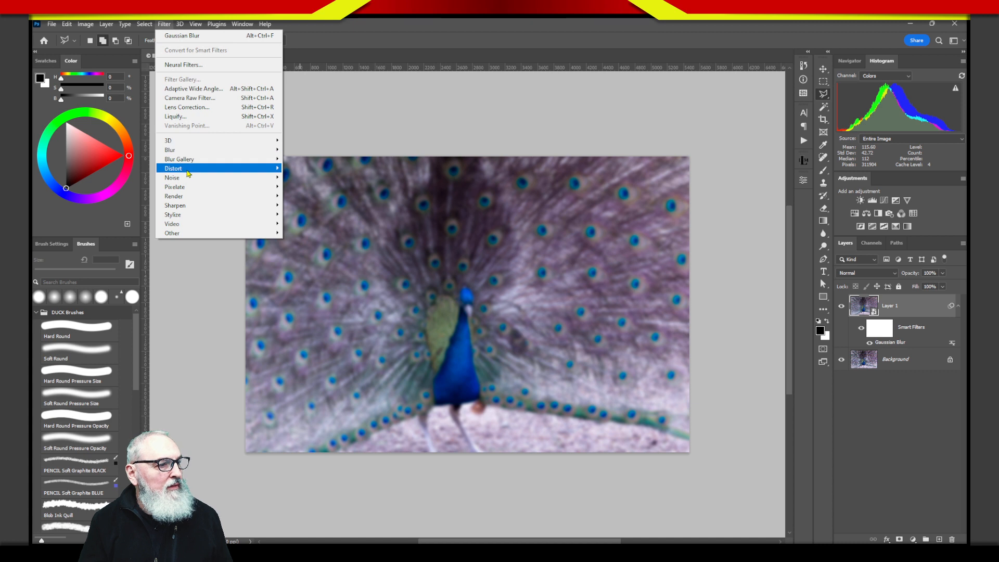
pyautogui.moveTo(188, 169)
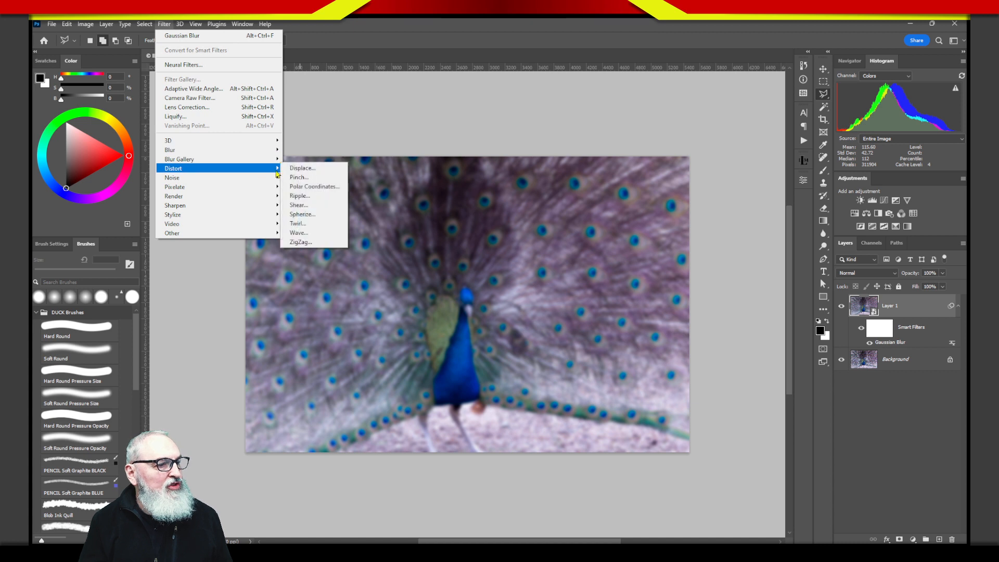
pyautogui.click(310, 224)
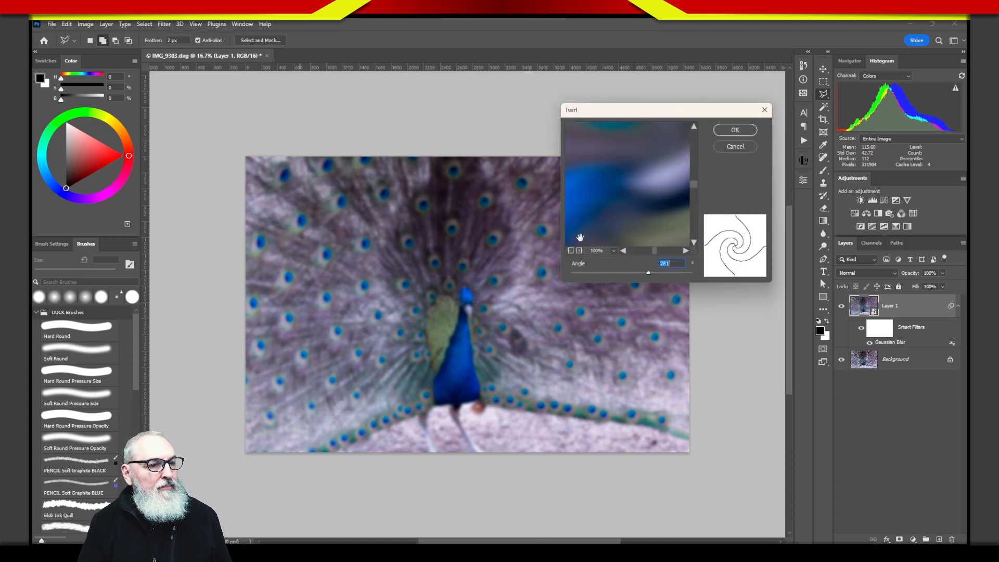
pyautogui.click(675, 265)
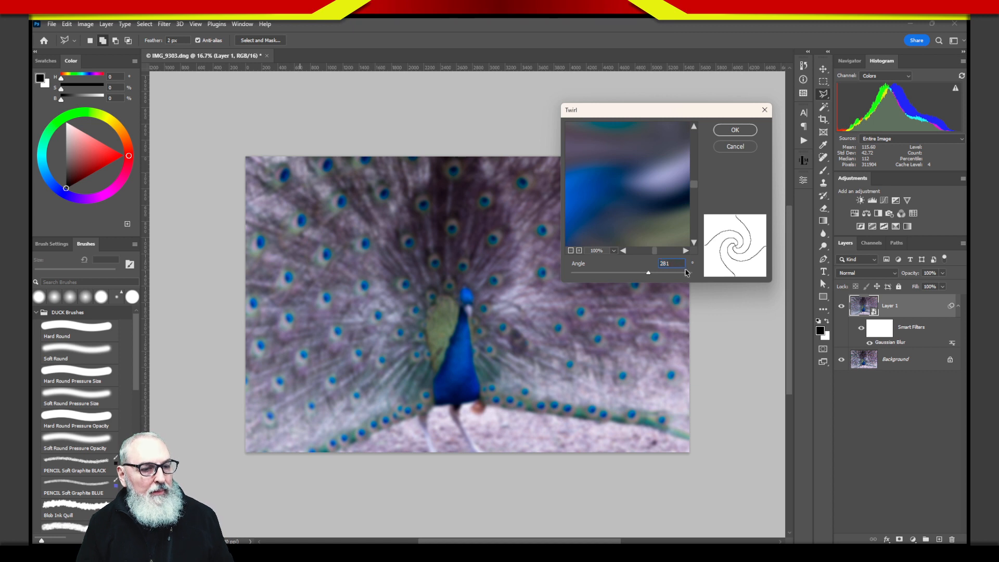
pyautogui.press('Down')
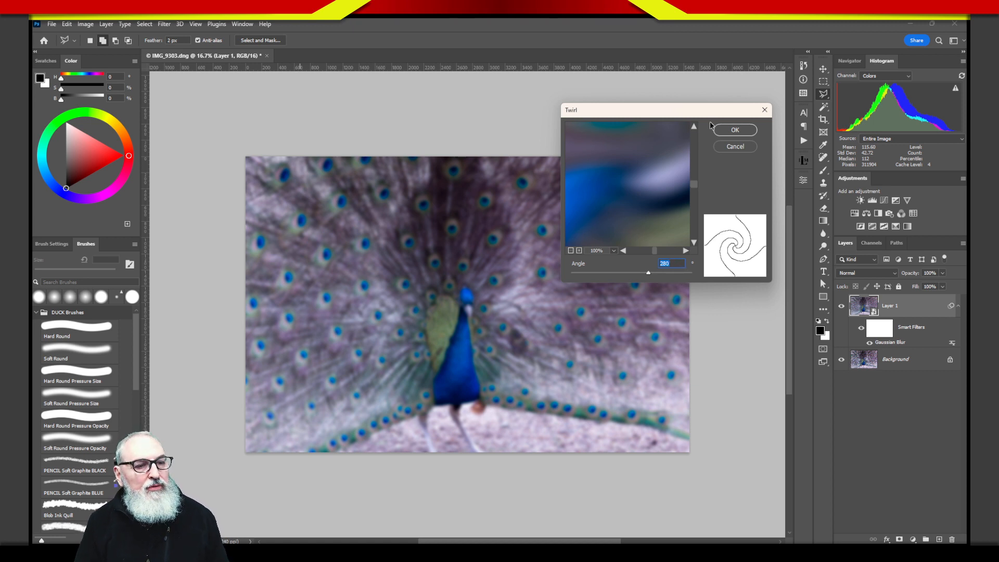
pyautogui.click(731, 134)
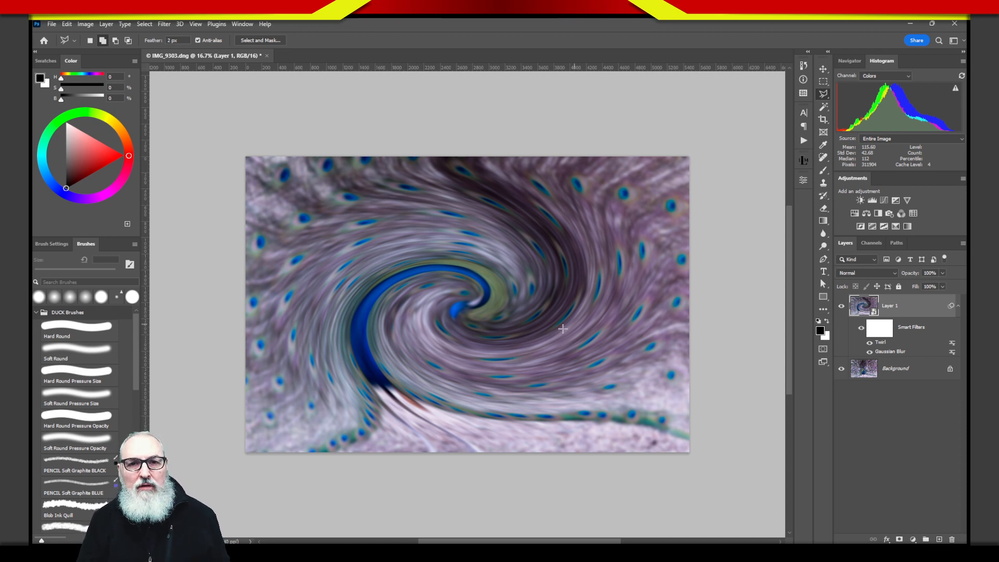
# - Reopen the Twirl smart filter on Layer 1 and set its angle to 180°
pyautogui.doubleClick(881, 343)
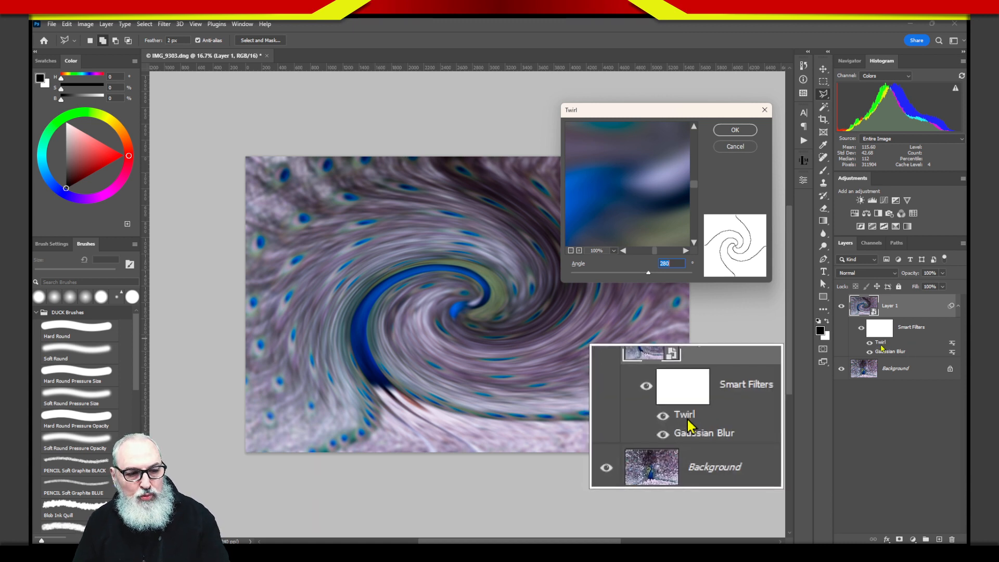
pyautogui.moveTo(699, 115); pyautogui.dragTo(562, 107)
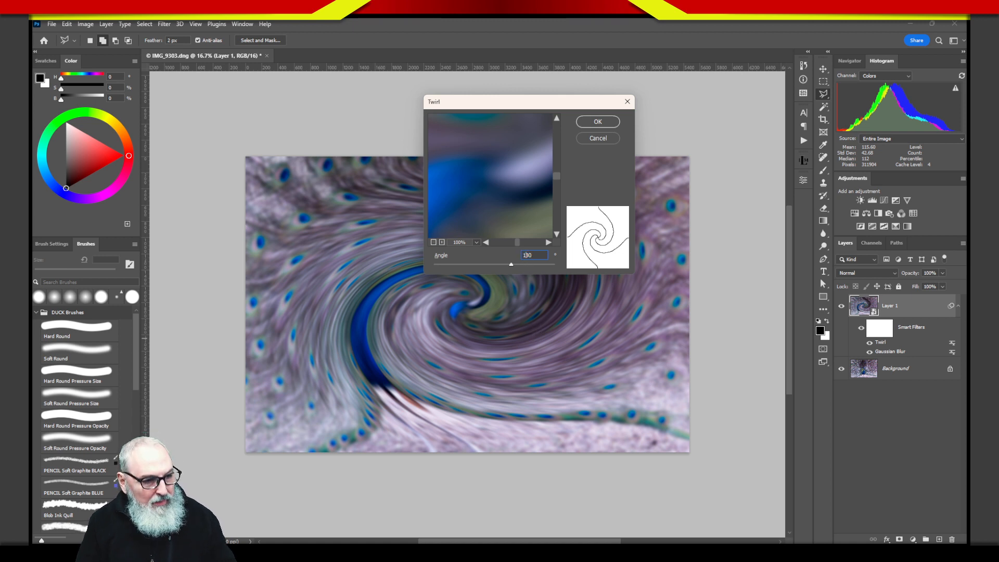
pyautogui.write('180')
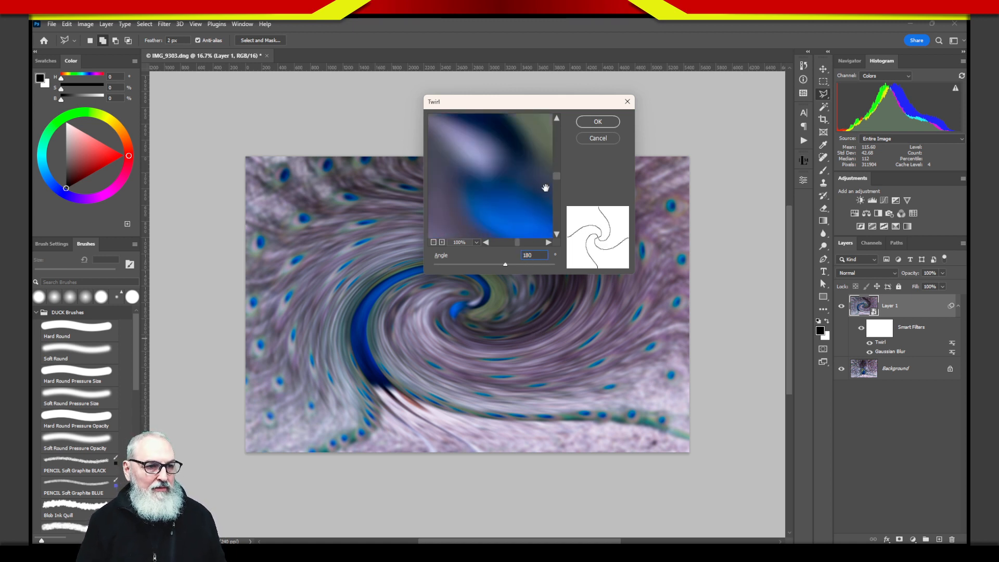
pyautogui.click(598, 122)
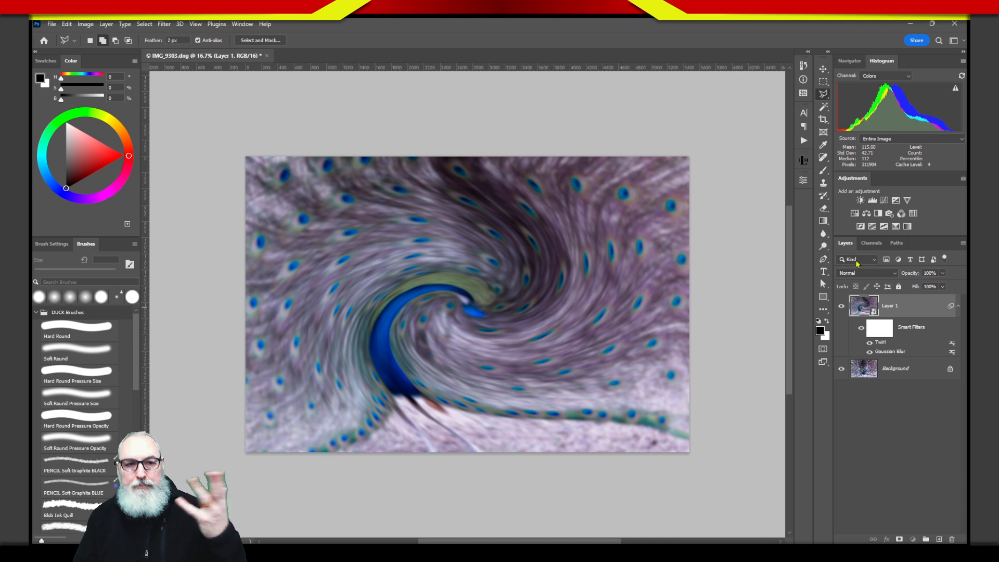
# - Add a Curves adjustment layer above the twirled Layer 1
pyautogui.click(883, 200)
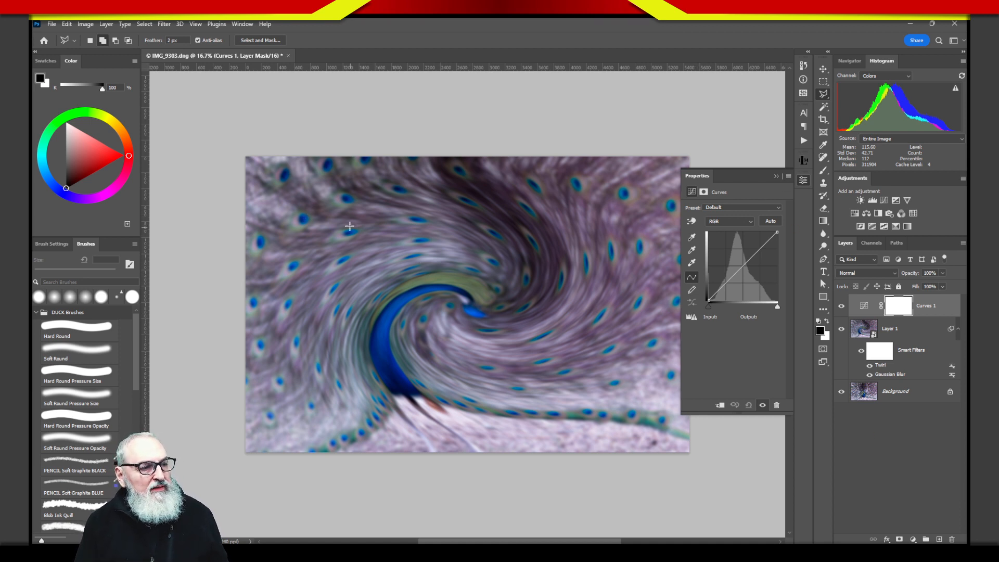
pyautogui.moveTo(383, 170)
pyautogui.mouseDown()
pyautogui.moveTo(320, 198)
pyautogui.moveTo(282, 239)
pyautogui.moveTo(261, 287)
pyautogui.moveTo(263, 351)
pyautogui.moveTo(289, 400)
pyautogui.moveTo(370, 444)
pyautogui.moveTo(560, 431)
pyautogui.moveTo(631, 407)
pyautogui.moveTo(666, 319)
pyautogui.moveTo(660, 224)
pyautogui.moveTo(565, 154)
pyautogui.moveTo(421, 146)
pyautogui.moveTo(294, 282)
pyautogui.moveTo(467, 443)
pyautogui.moveTo(625, 297)
pyautogui.moveTo(440, 184)
pyautogui.moveTo(340, 391)
pyautogui.moveTo(624, 390)
pyautogui.moveTo(382, 212)
pyautogui.moveTo(255, 316)
pyautogui.mouseUp()
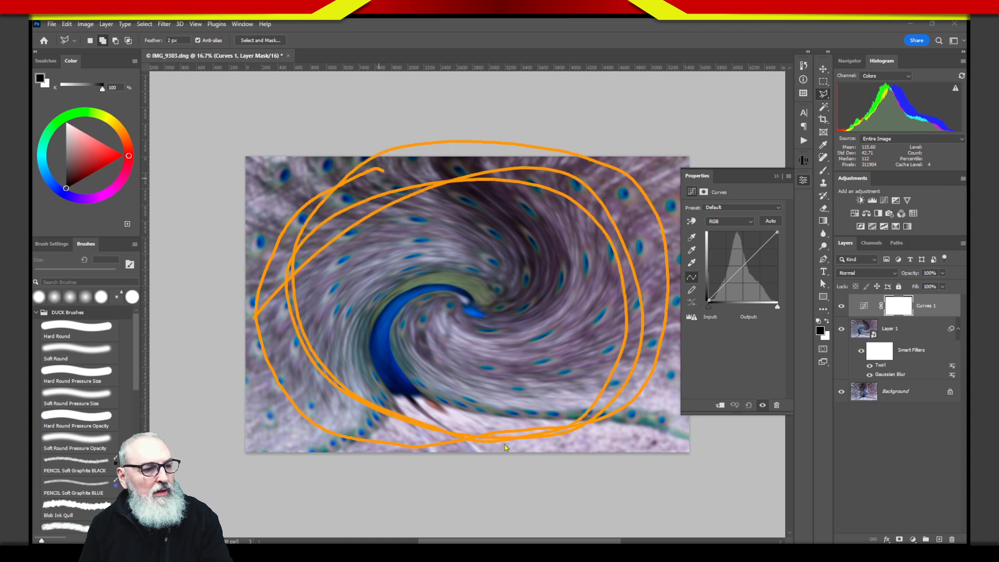
pyautogui.moveTo(247, 164); pyautogui.dragTo(289, 216)
pyautogui.moveTo(673, 155); pyautogui.dragTo(645, 191)
pyautogui.press('Escape')
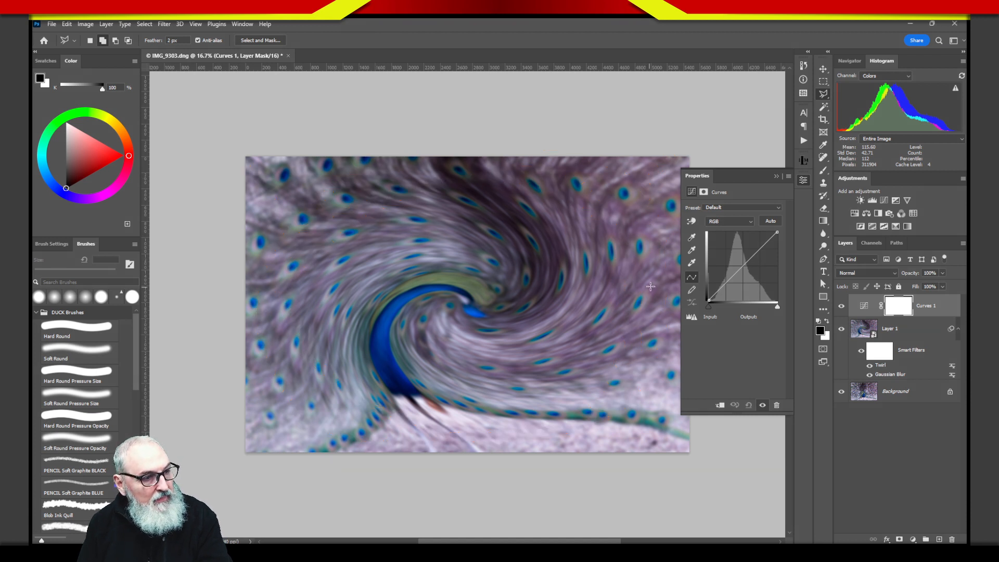
pyautogui.moveTo(264, 156); pyautogui.dragTo(305, 183)
pyautogui.moveTo(308, 441)
pyautogui.mouseDown()
pyautogui.moveTo(242, 396)
pyautogui.moveTo(229, 414)
pyautogui.mouseUp()
pyautogui.moveTo(665, 371)
pyautogui.mouseDown()
pyautogui.moveTo(598, 468)
pyautogui.moveTo(623, 370)
pyautogui.mouseUp()
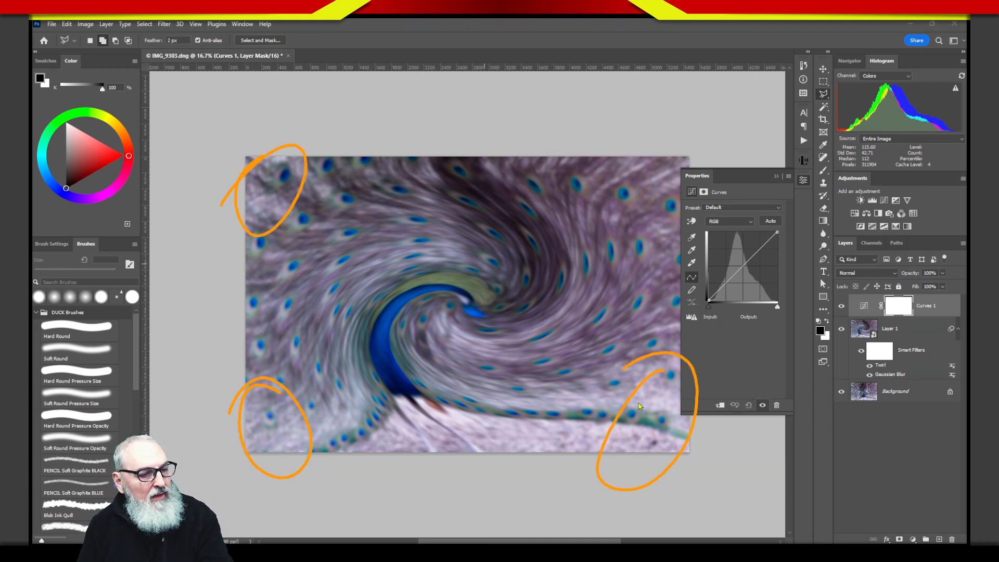
pyautogui.moveTo(647, 122); pyautogui.dragTo(621, 133)
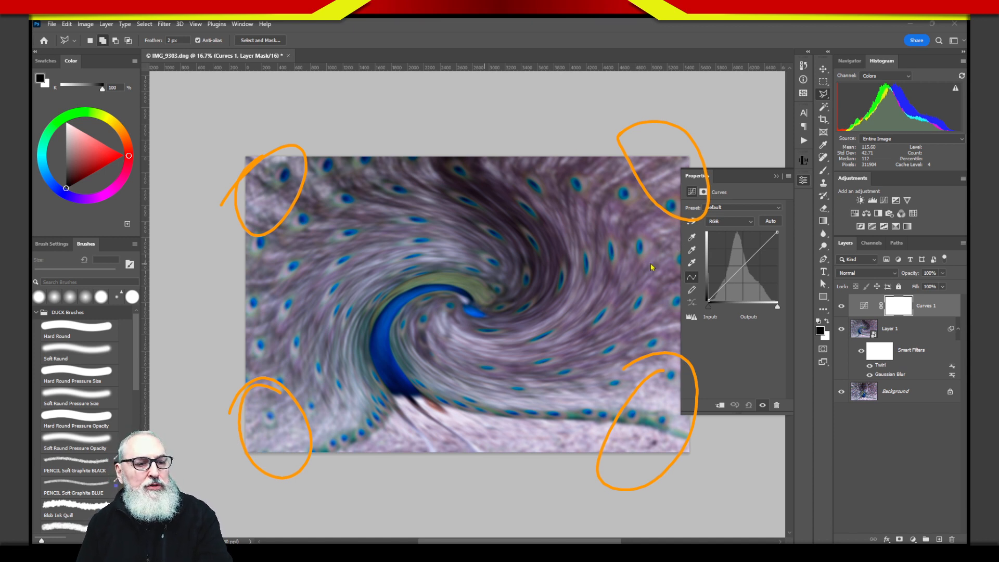
pyautogui.press('Escape')
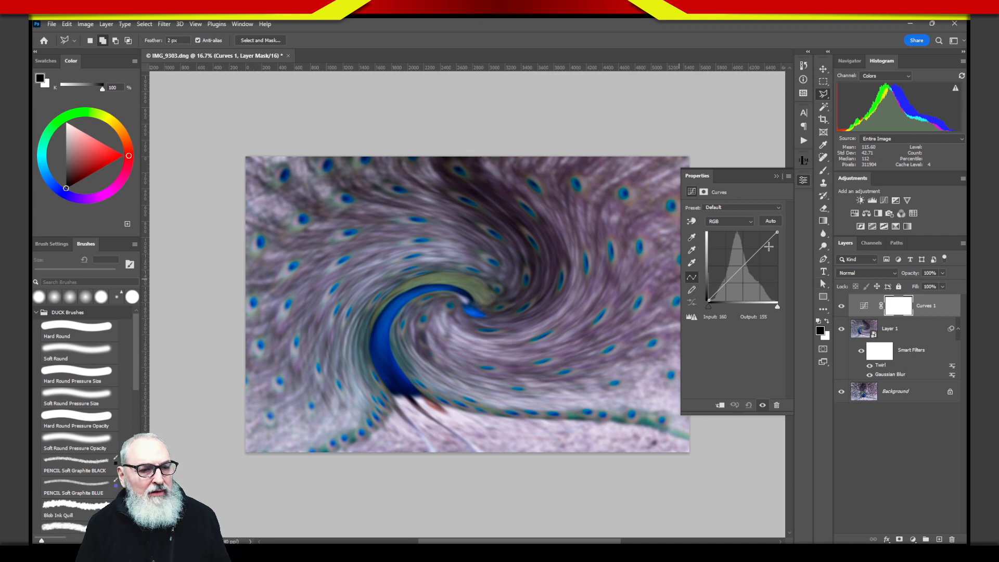
# - Brighten the Curves 1 adjustment by pulling the white point inward and raising a curve point to input 87, output 142
pyautogui.moveTo(745, 267)
pyautogui.mouseDown()
pyautogui.moveTo(731, 254)
pyautogui.moveTo(785, 233)
pyautogui.moveTo(745, 229)
pyautogui.moveTo(756, 232)
pyautogui.moveTo(735, 264)
pyautogui.mouseUp()
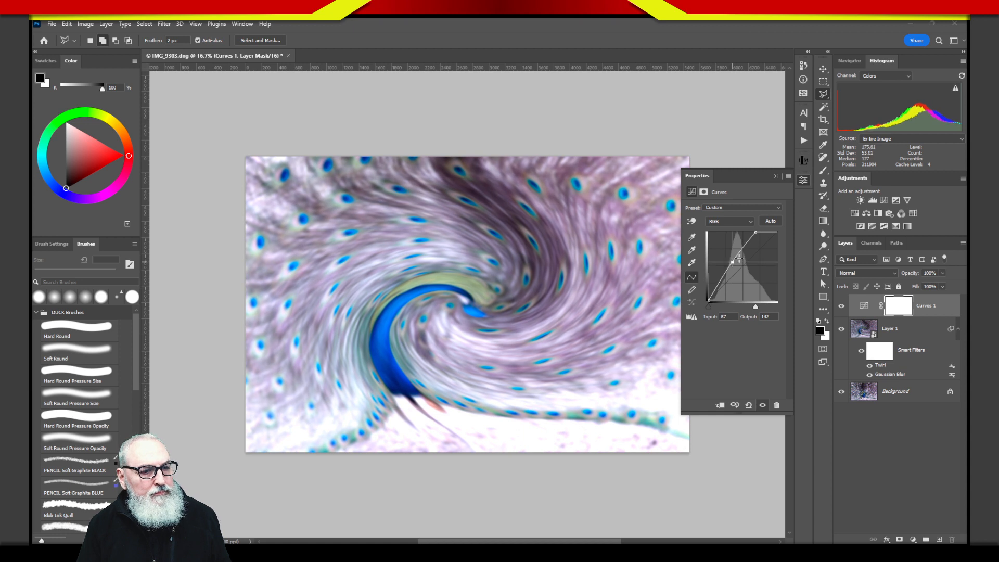
# - Fill a large ellipse almost reaching the canvas edges with black on the Curves 1 layer mask and clear the selection
pyautogui.click(896, 309)
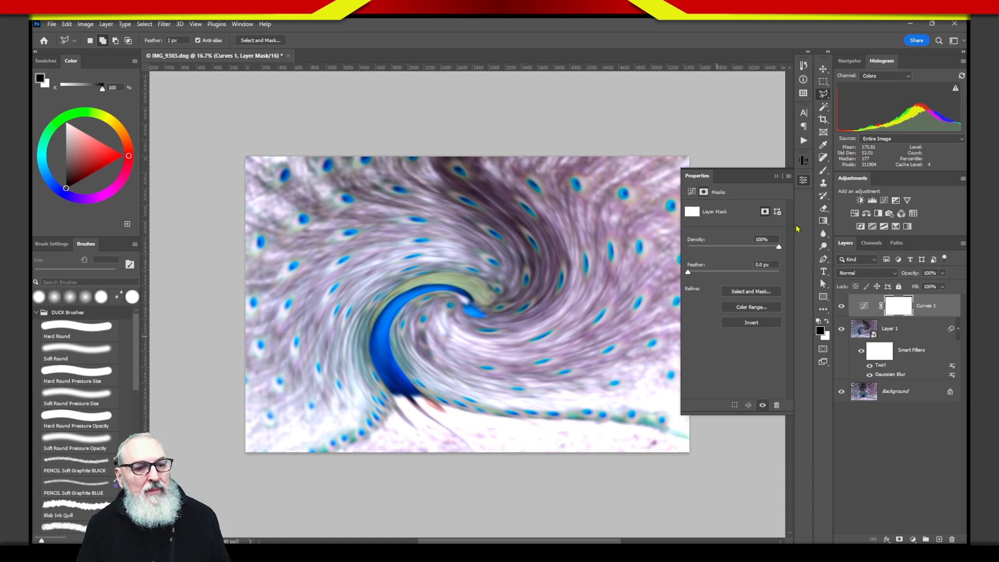
pyautogui.click(823, 82)
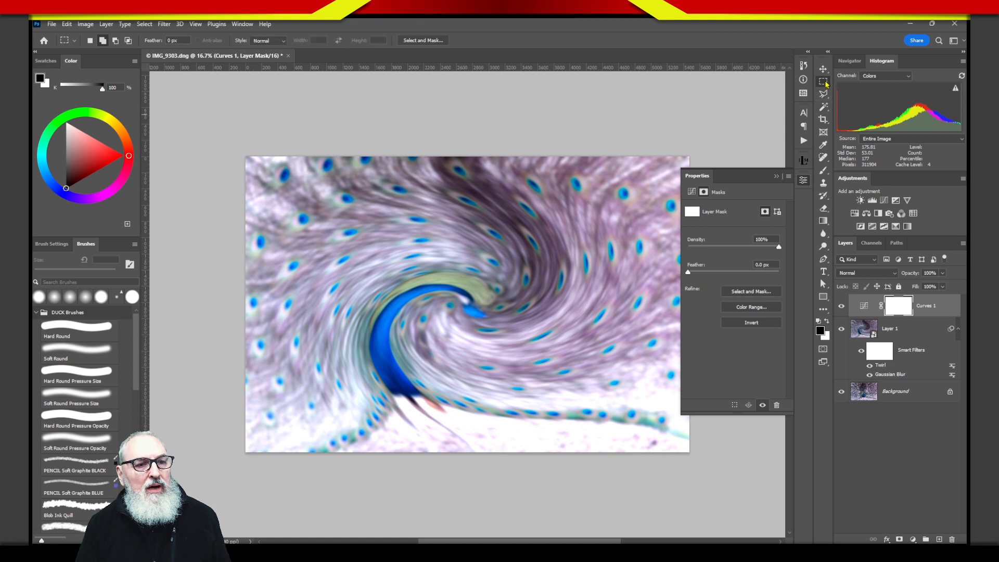
pyautogui.click(846, 92)
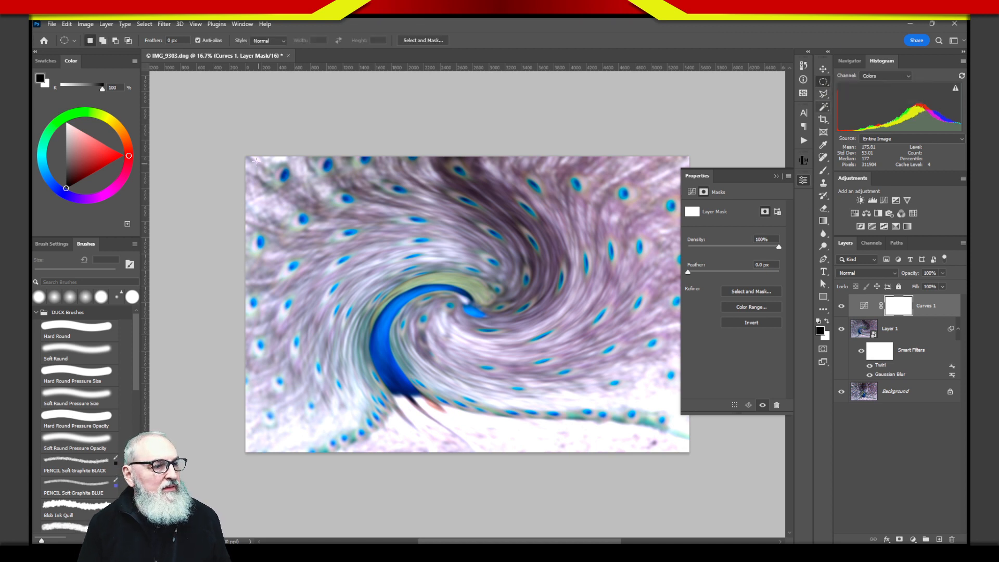
pyautogui.moveTo(250, 163); pyautogui.dragTo(685, 447)
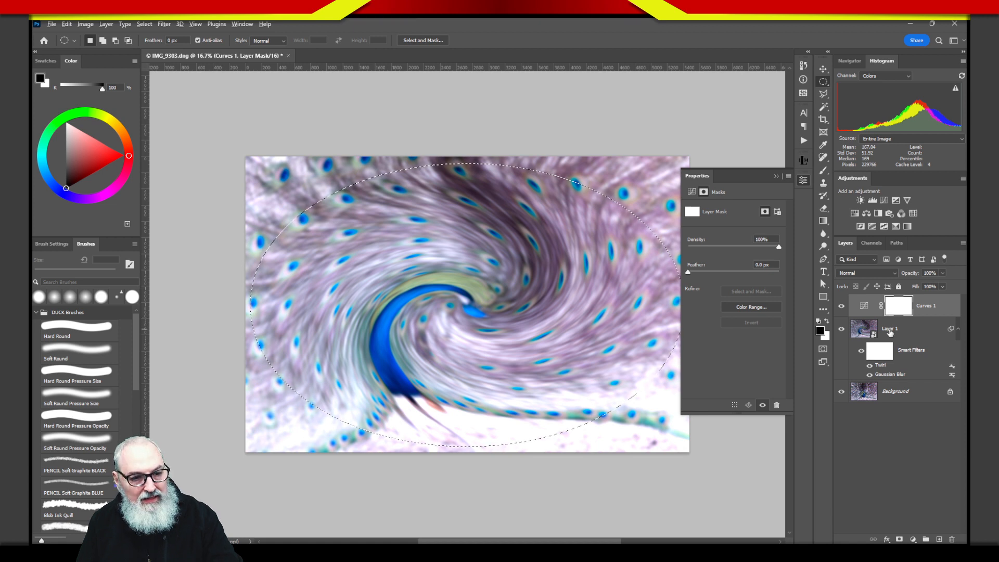
pyautogui.hotkey('alt', 'BackSpace')
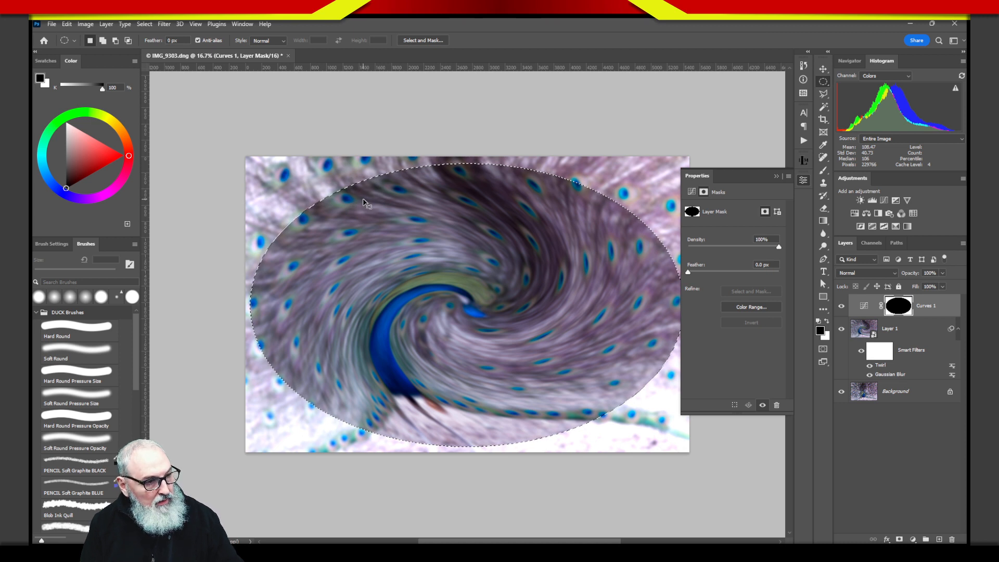
pyautogui.hotkey('ctrl', 'd')
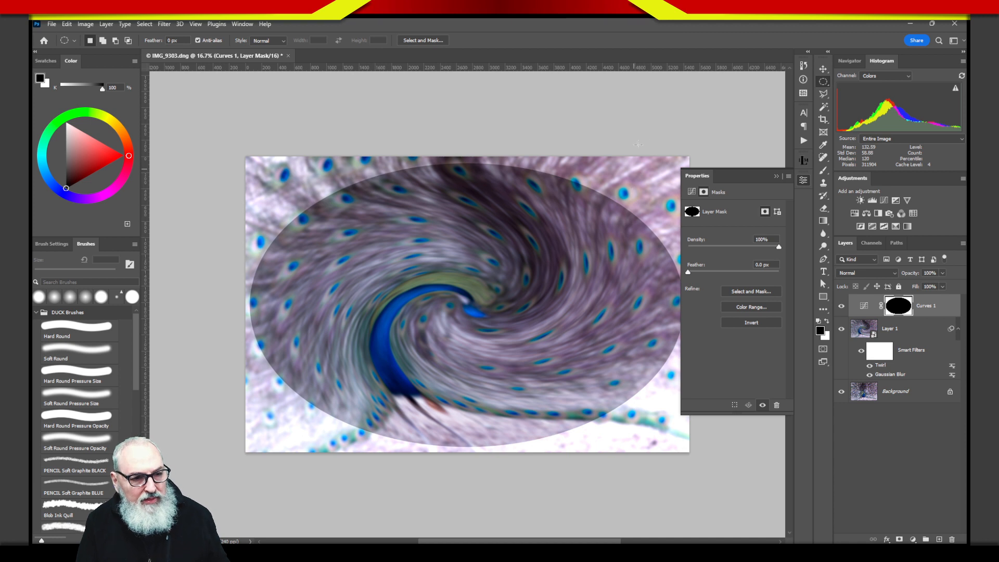
# - Inspect the Curves 1 layer mask on its own, return to the image, and set the mask's feather to 190.1 px
pyautogui.keyDown('alt'); pyautogui.click(900, 311); pyautogui.keyUp('alt')
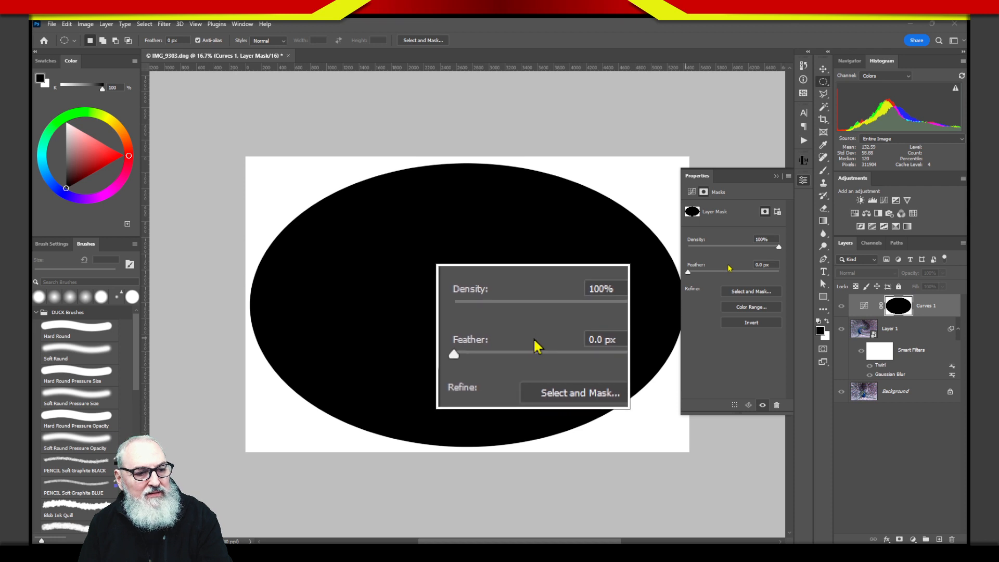
pyautogui.moveTo(694, 277)
pyautogui.mouseDown()
pyautogui.moveTo(753, 271)
pyautogui.moveTo(679, 276)
pyautogui.mouseUp()
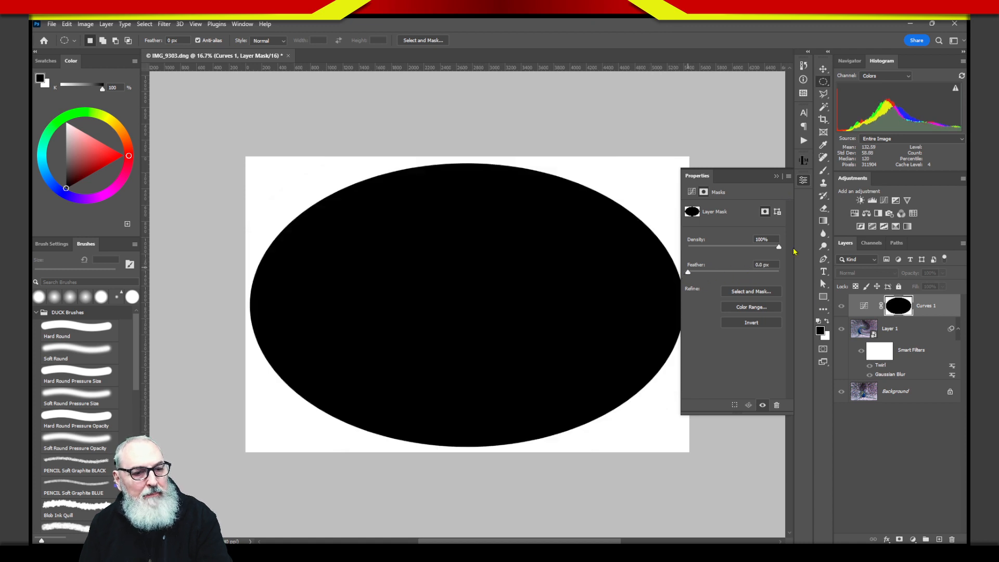
pyautogui.click(863, 308)
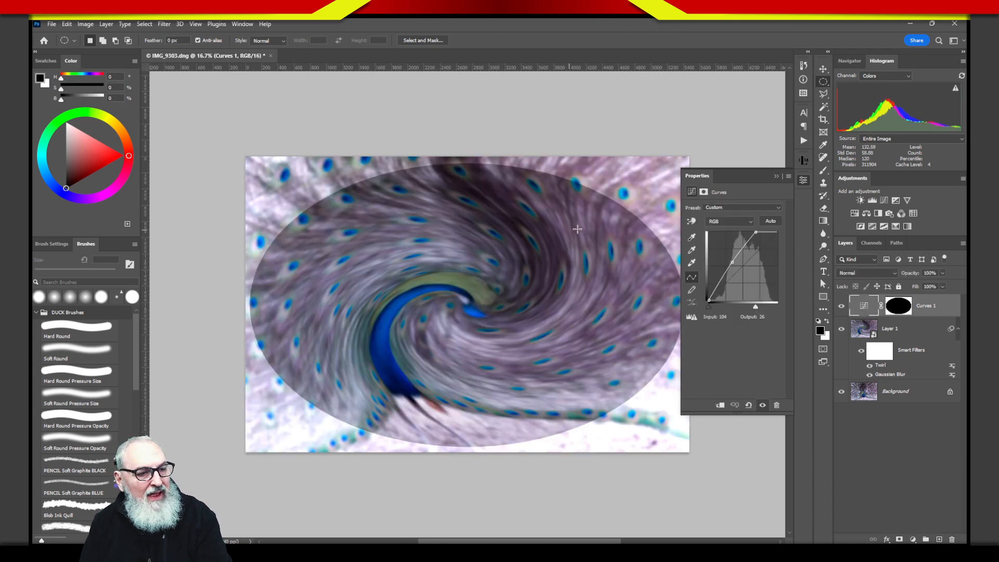
pyautogui.click(898, 307)
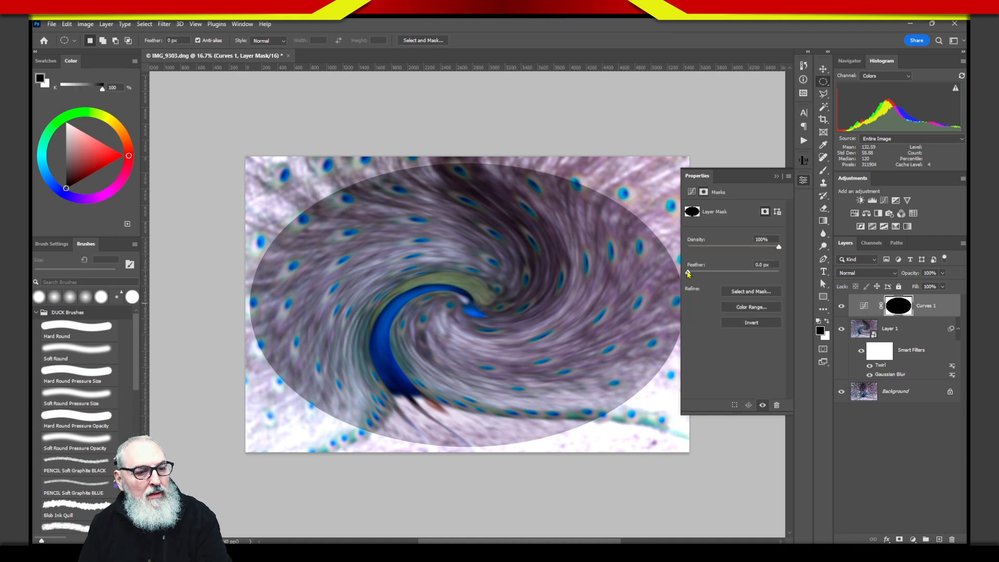
pyautogui.moveTo(690, 273); pyautogui.dragTo(761, 274)
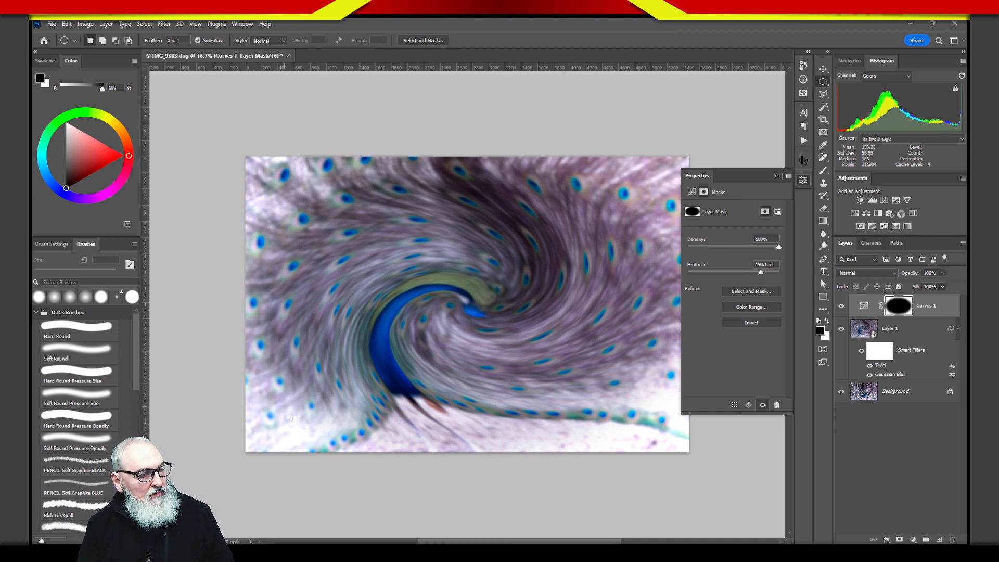
# - Brighten the image's edges further by moving the Curves 1 point to input 43, output 151, and collapse the adjustment's properties
pyautogui.click(864, 306)
pyautogui.moveTo(733, 263); pyautogui.dragTo(720, 260)
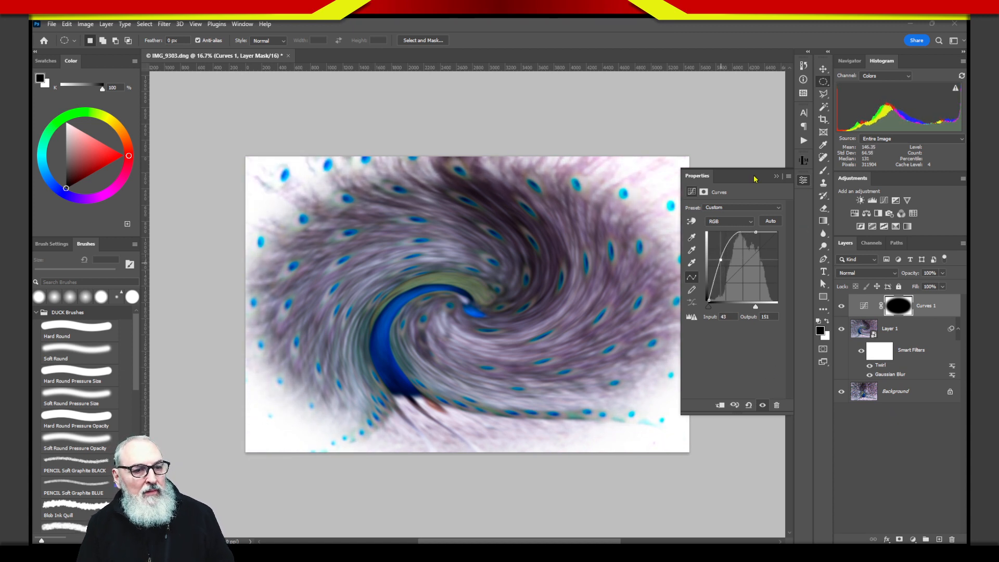
pyautogui.click(776, 176)
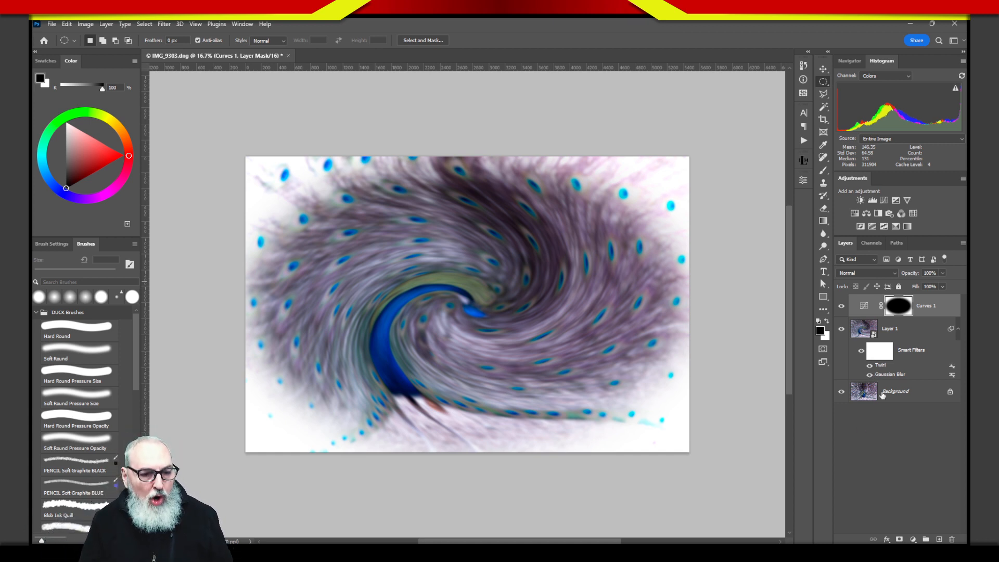
# - Reopen the Twirl smart filter on Layer 1 and set its angle to -180°
pyautogui.doubleClick(880, 367)
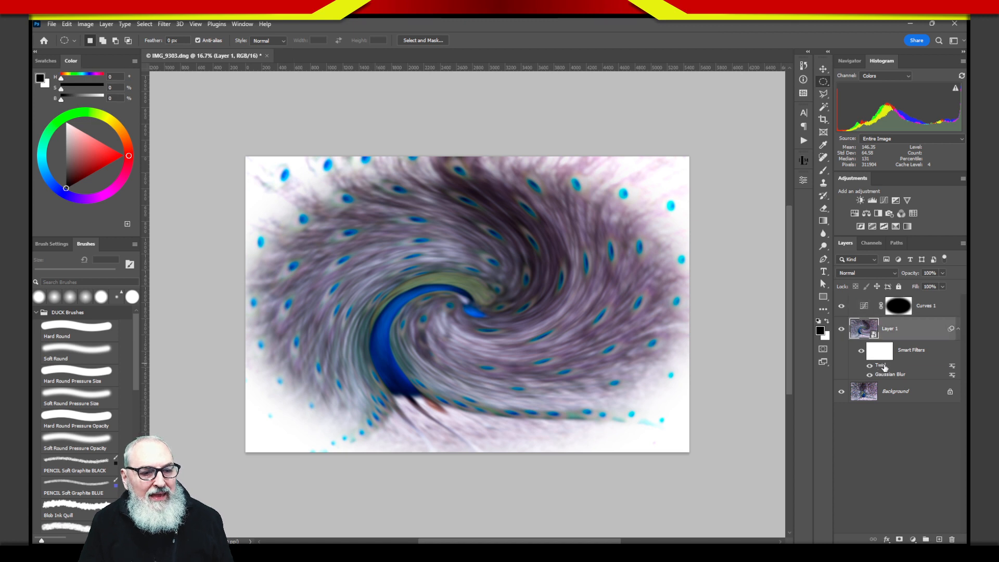
pyautogui.click(522, 255)
pyautogui.write('-180')
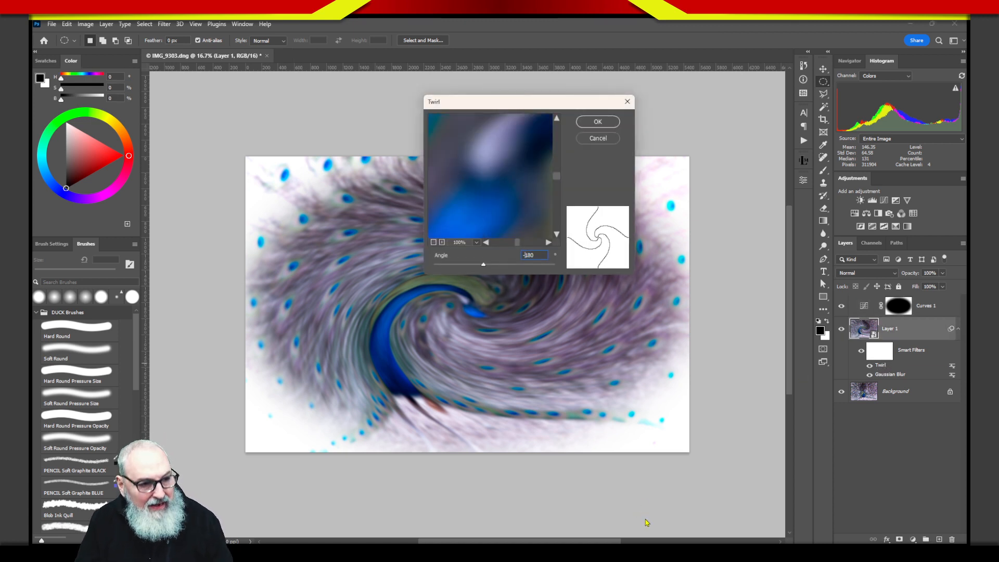
pyautogui.click(592, 123)
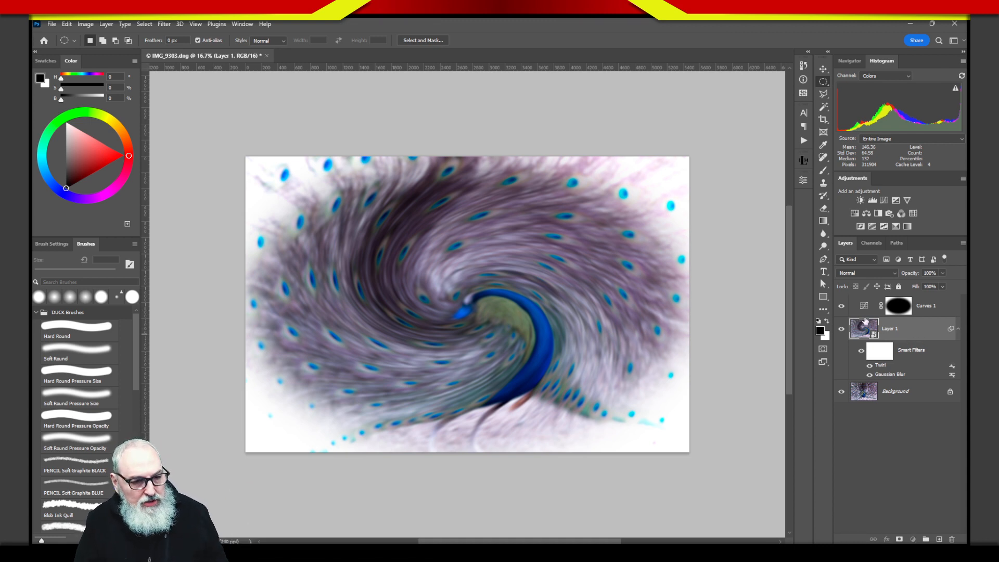
# - Add a layer mask to Layer 1 and set the Soft Round brush size to 449 px
pyautogui.click(899, 539)
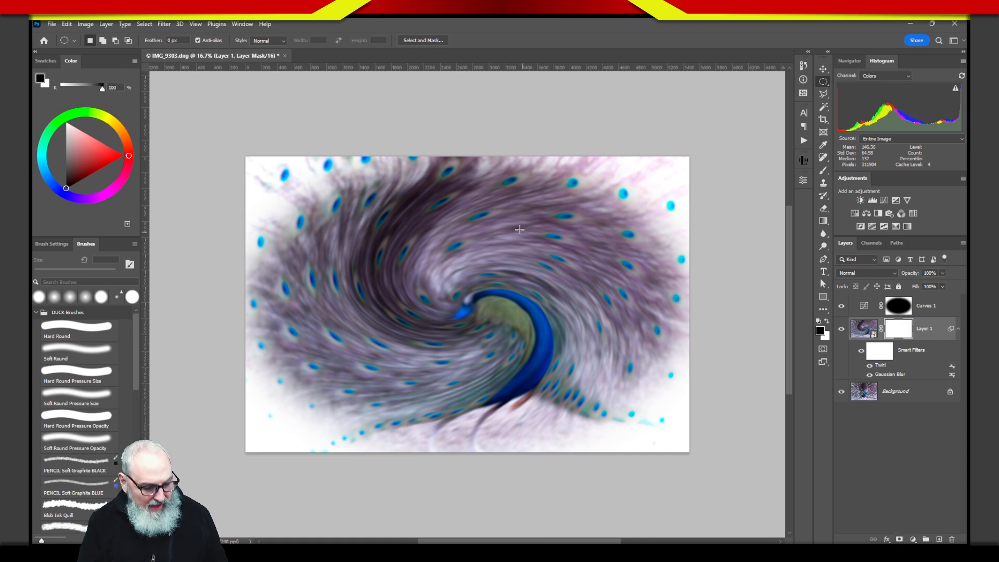
pyautogui.press('b')
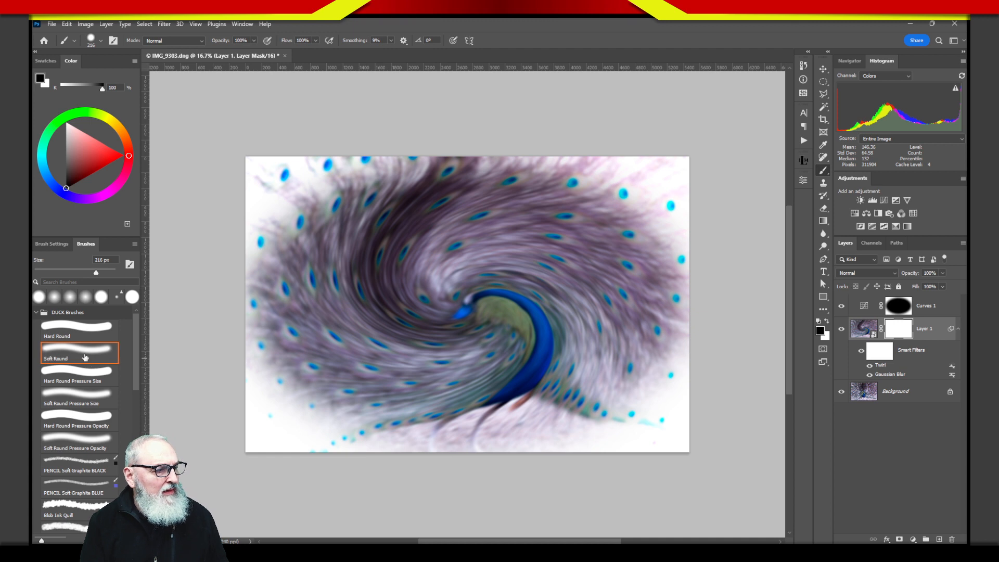
pyautogui.moveTo(96, 272); pyautogui.dragTo(105, 273)
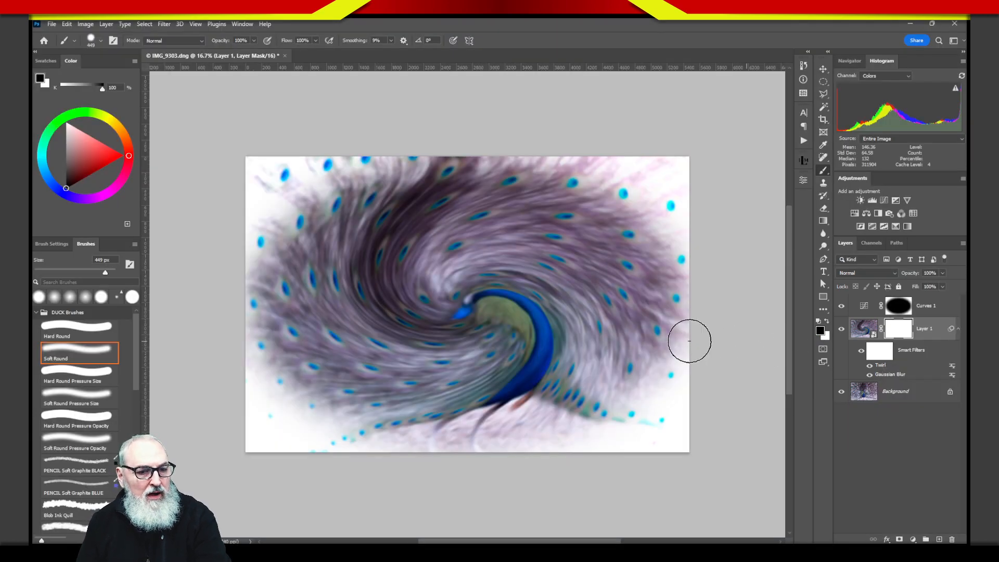
# - Paint black over the swirl's centre on the Layer 1 mask and raise the mask's feather to 1000 px
pyautogui.moveTo(512, 309)
pyautogui.mouseDown()
pyautogui.moveTo(461, 302)
pyautogui.moveTo(448, 317)
pyautogui.moveTo(482, 300)
pyautogui.mouseUp()
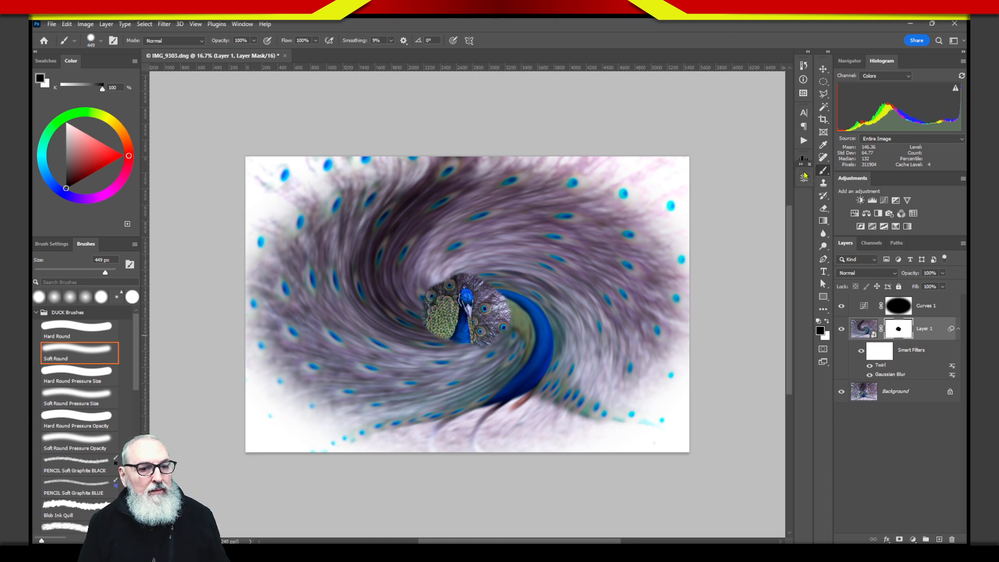
pyautogui.moveTo(804, 172)
pyautogui.mouseDown()
pyautogui.moveTo(808, 180)
pyautogui.moveTo(804, 173)
pyautogui.mouseUp()
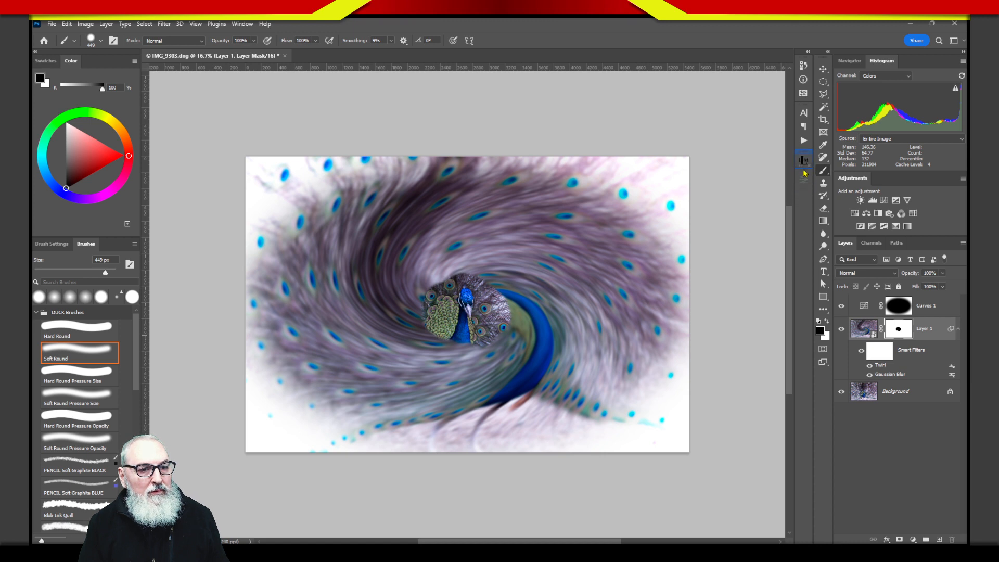
pyautogui.click(804, 179)
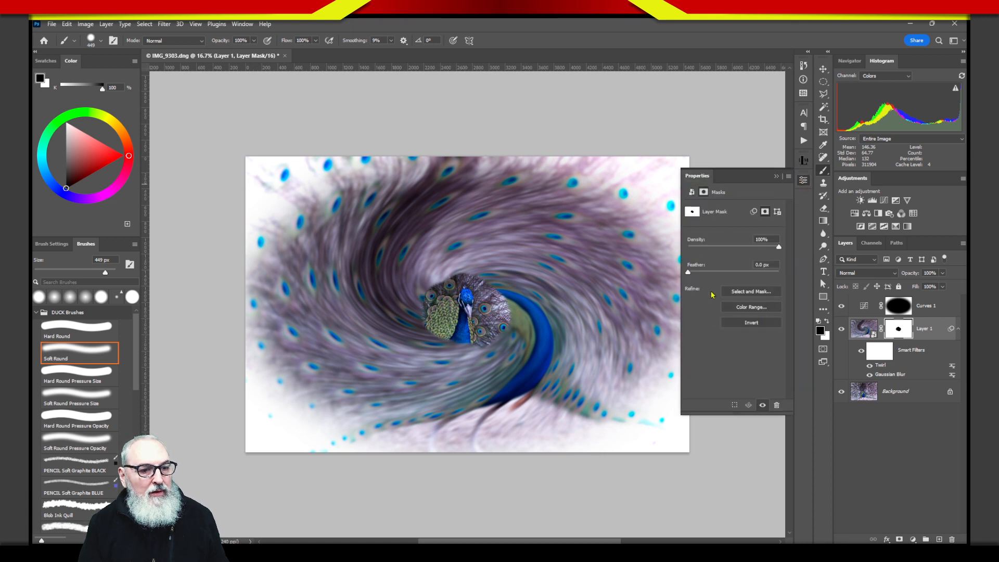
pyautogui.moveTo(689, 275); pyautogui.dragTo(756, 273)
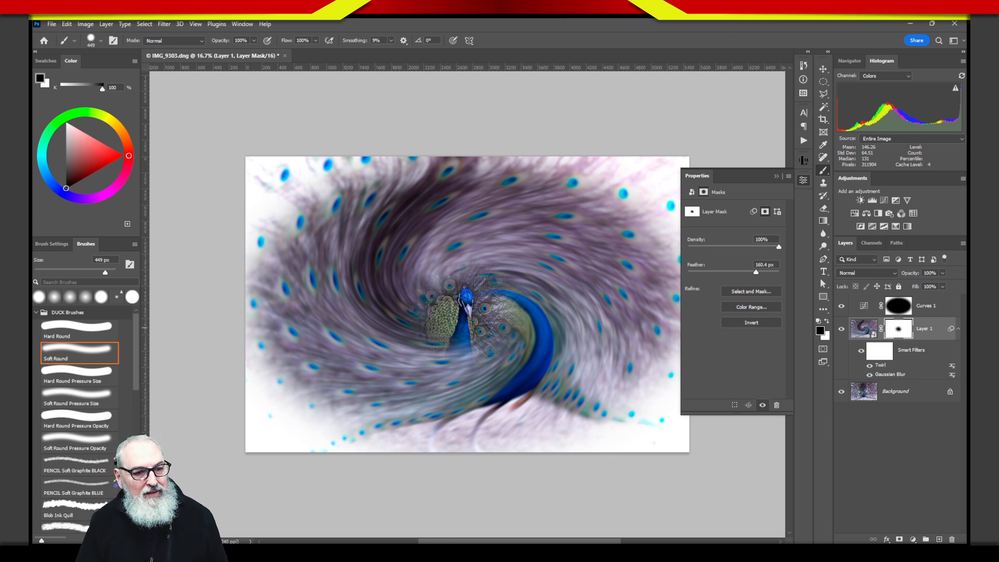
pyautogui.moveTo(779, 247); pyautogui.dragTo(766, 275)
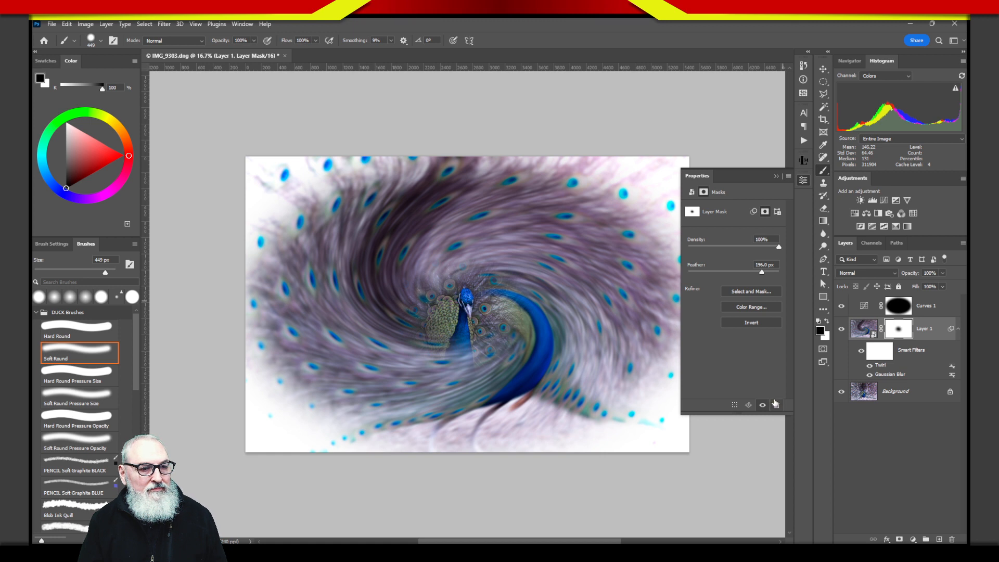
pyautogui.moveTo(761, 272); pyautogui.dragTo(792, 281)
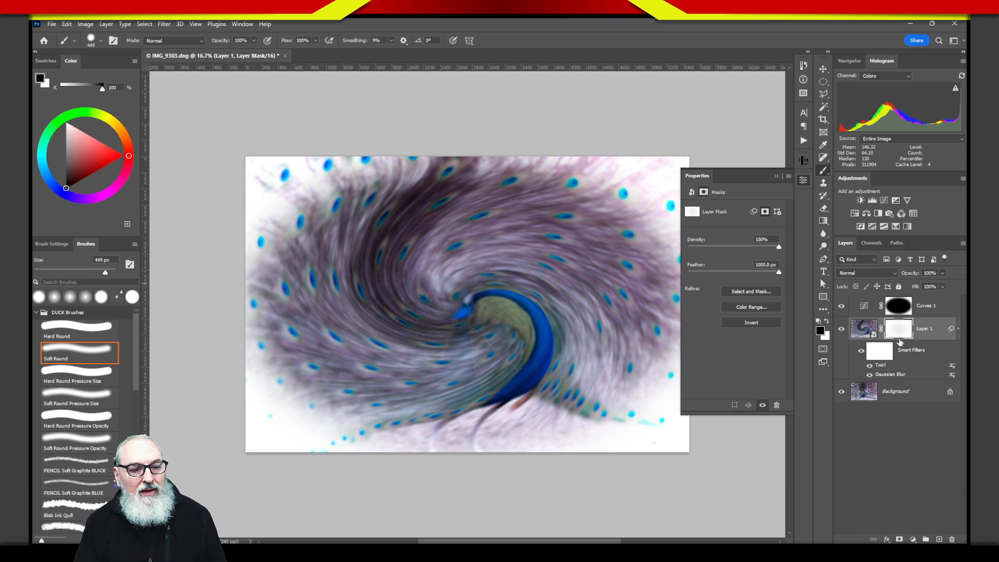
# - Reset the Layer 1 mask's feather to 0 px and undo the black brush stroke on the mask
pyautogui.doubleClick(770, 265)
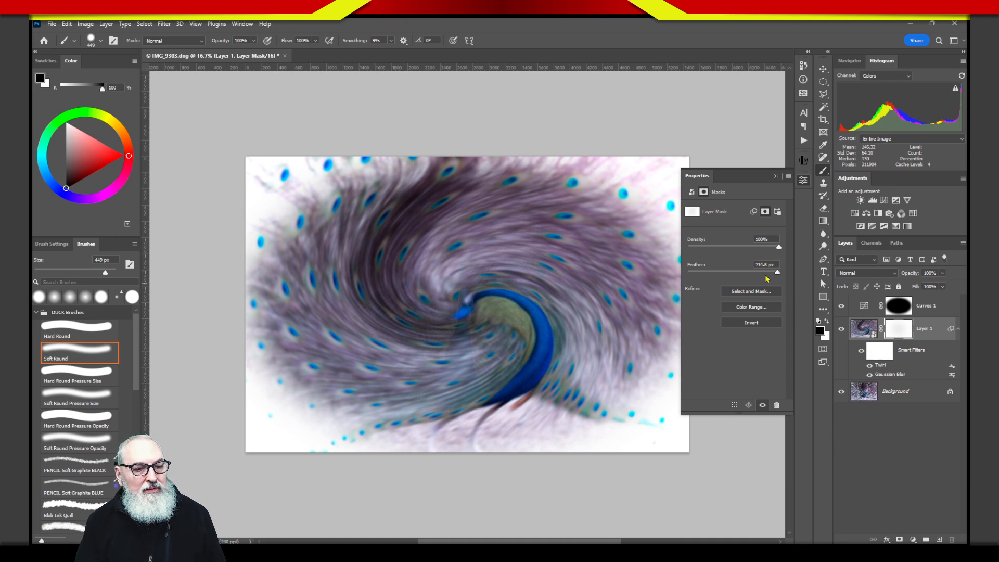
pyautogui.write('0')
pyautogui.press('Return')
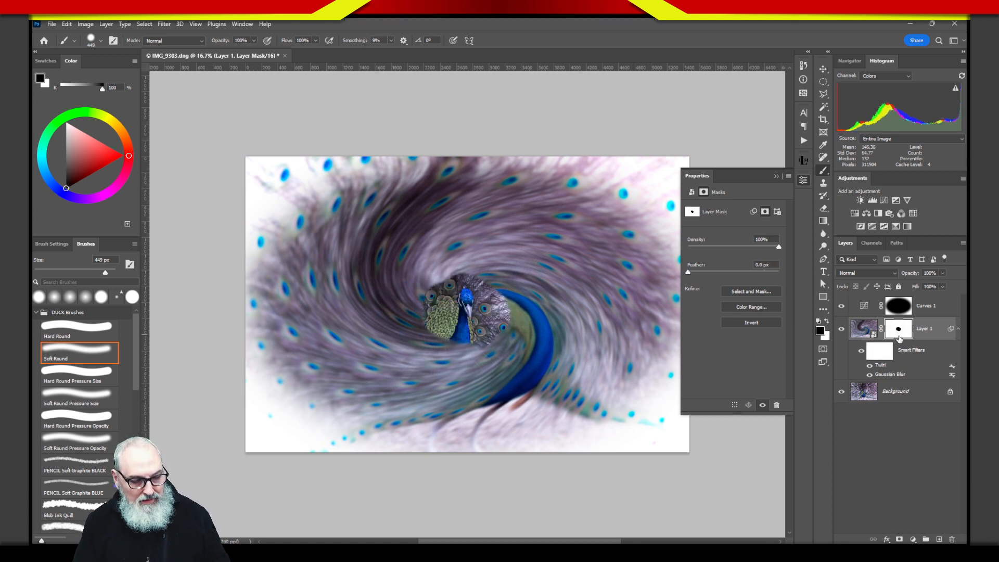
pyautogui.hotkey('ctrl', 'z')
pyautogui.hotkey('ctrl', 'z')
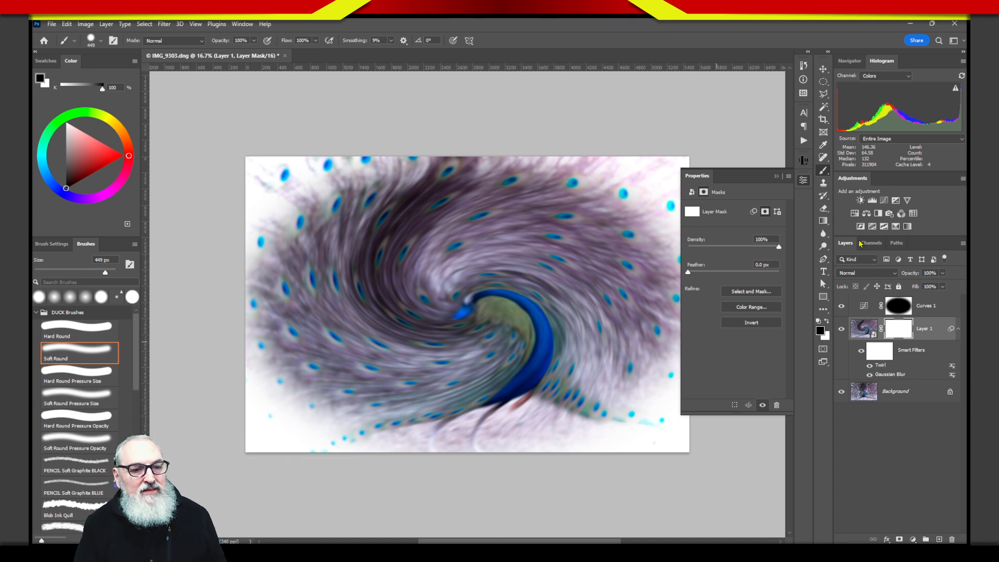
# - Add a second Curves adjustment layer above Curves 1 and darken the midtones with a point at input 149, output 64
pyautogui.click(870, 314)
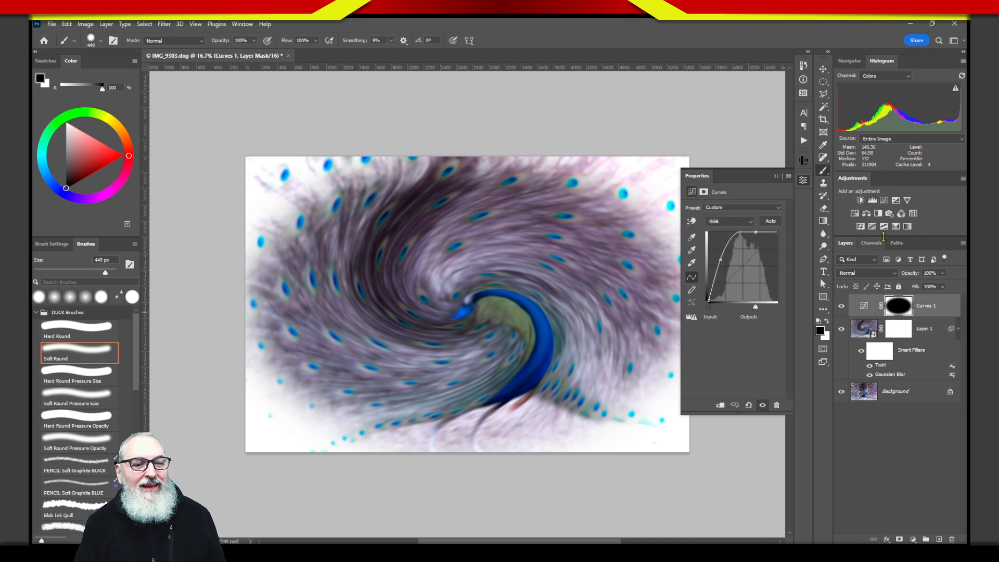
pyautogui.click(884, 200)
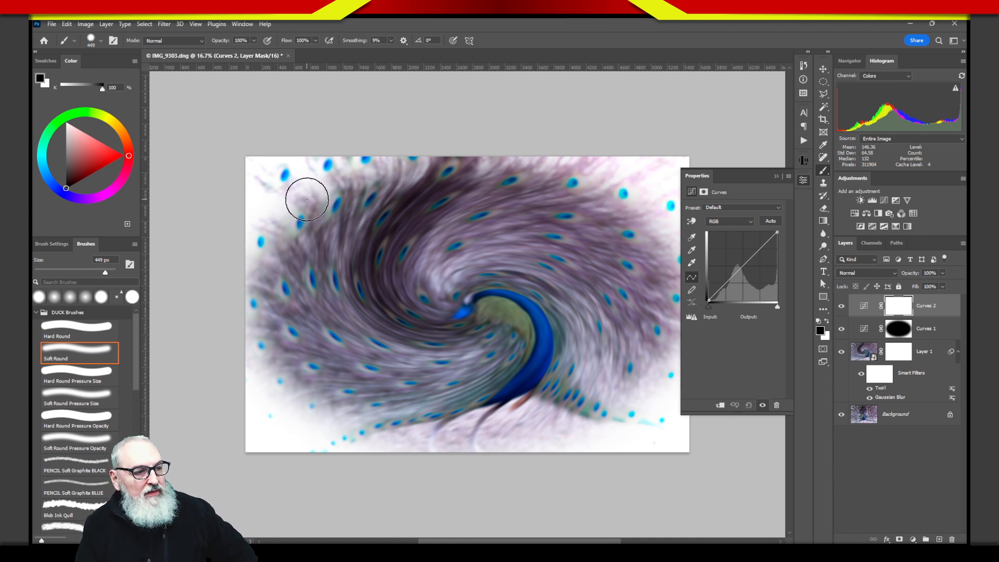
pyautogui.click(744, 266)
pyautogui.moveTo(744, 265); pyautogui.dragTo(747, 281)
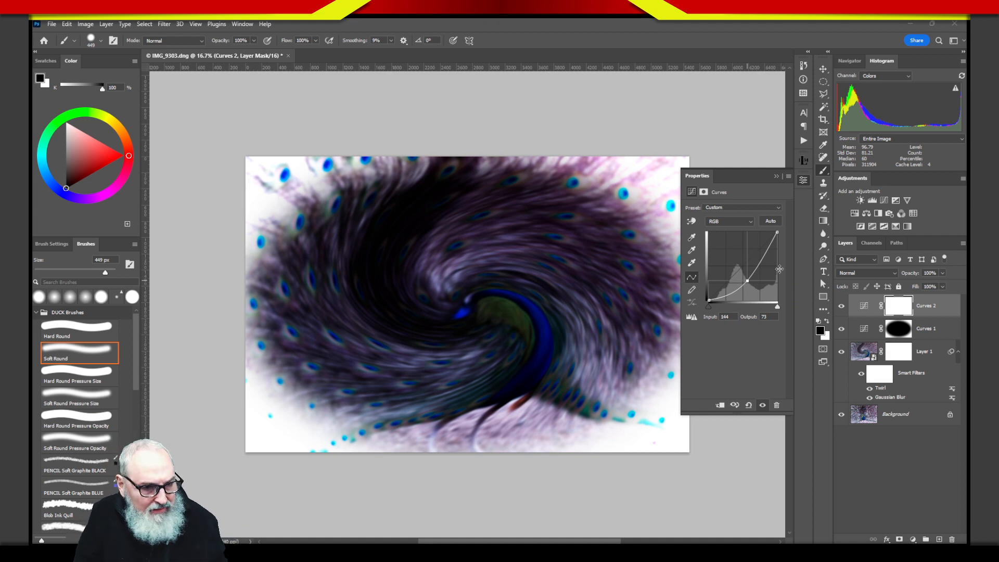
pyautogui.moveTo(747, 281); pyautogui.dragTo(749, 284)
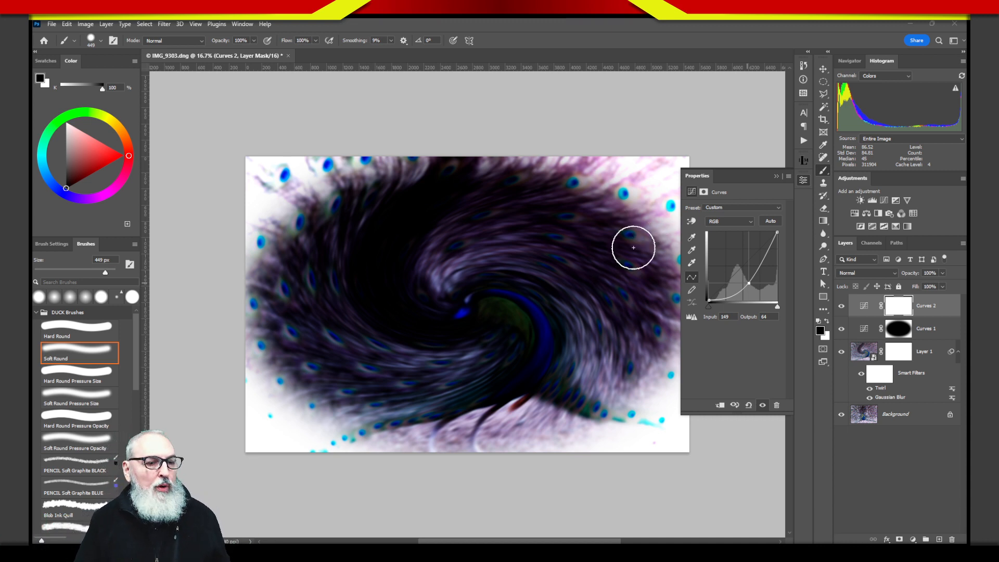
# - Draw a black-to-white radial gradient on the Curves 2 mask from the image centre toward the upper-right corner
pyautogui.click(897, 311)
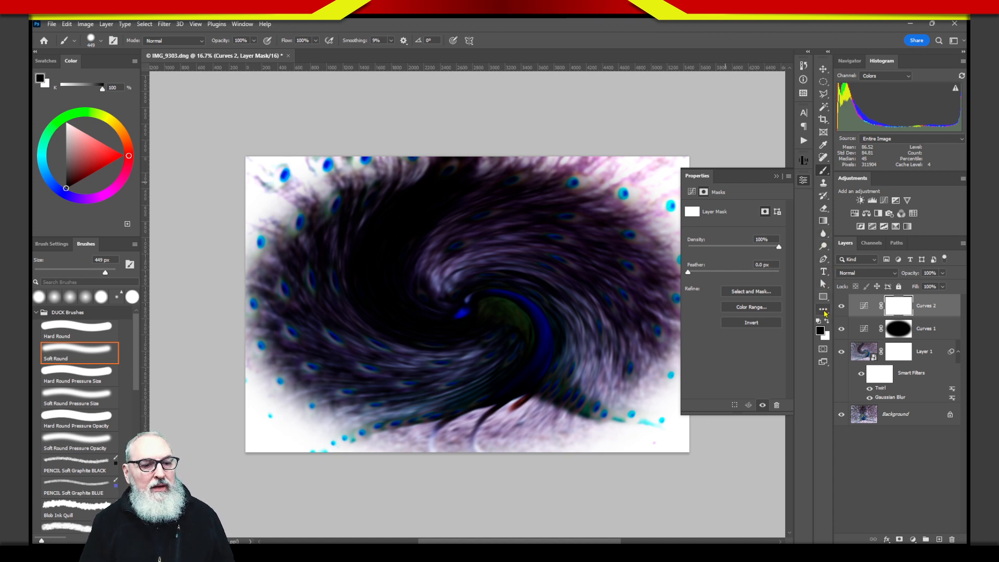
pyautogui.press('h')
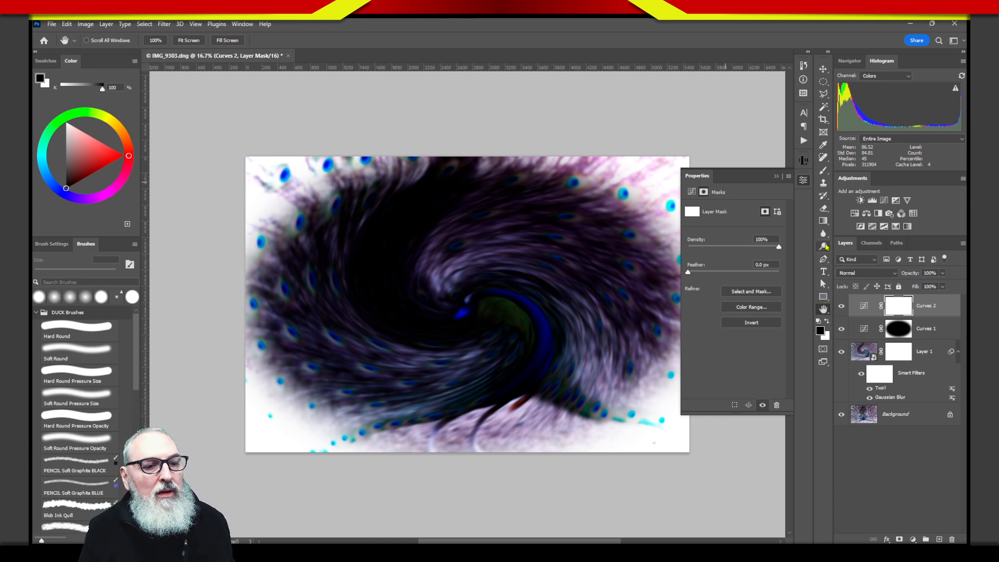
pyautogui.click(823, 223)
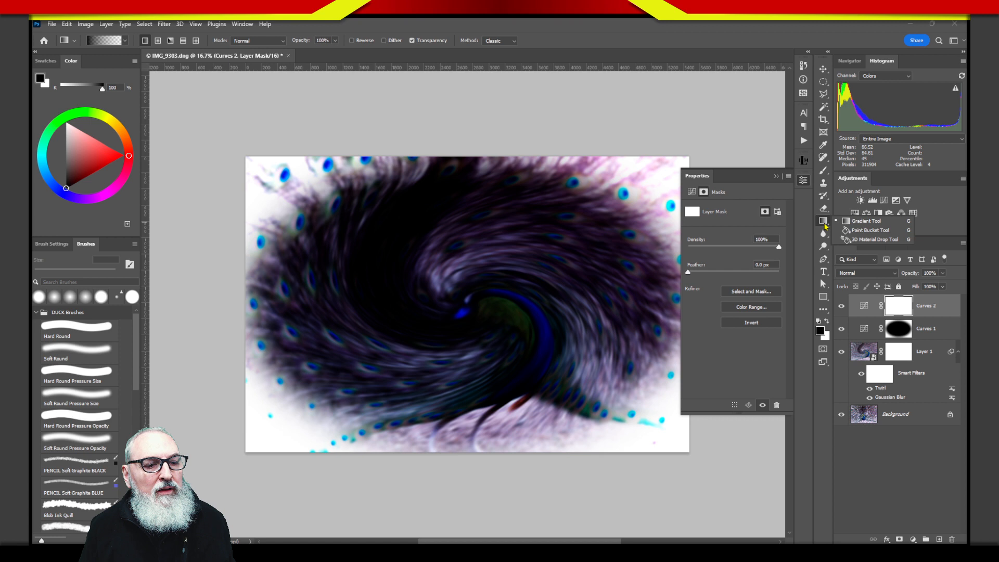
pyautogui.click(866, 222)
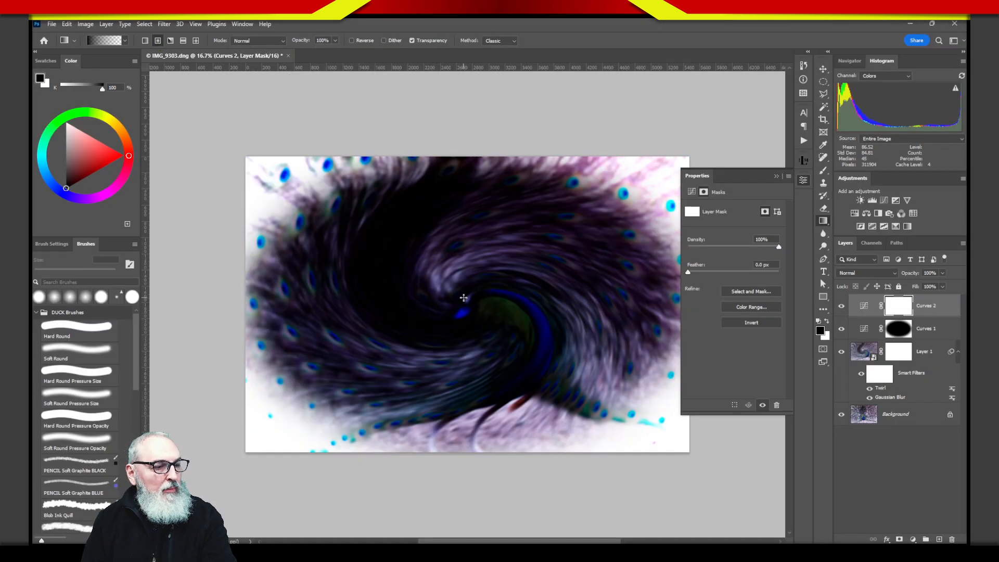
pyautogui.moveTo(463, 299); pyautogui.dragTo(626, 174)
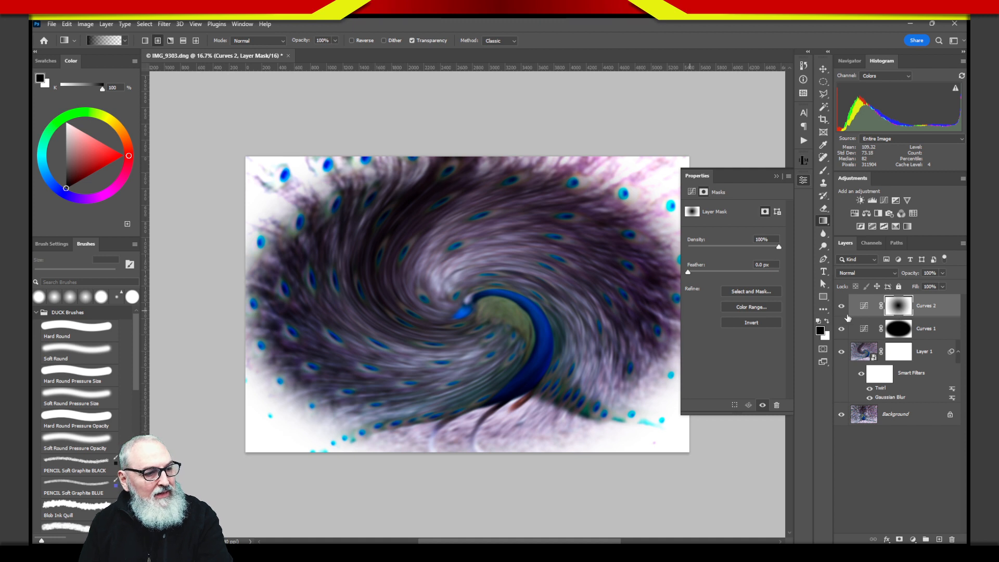
# - Show the Curves 2 mask on its own, invert it, and return to the normal image view
pyautogui.keyDown('alt'); pyautogui.click(895, 312); pyautogui.keyUp('alt')
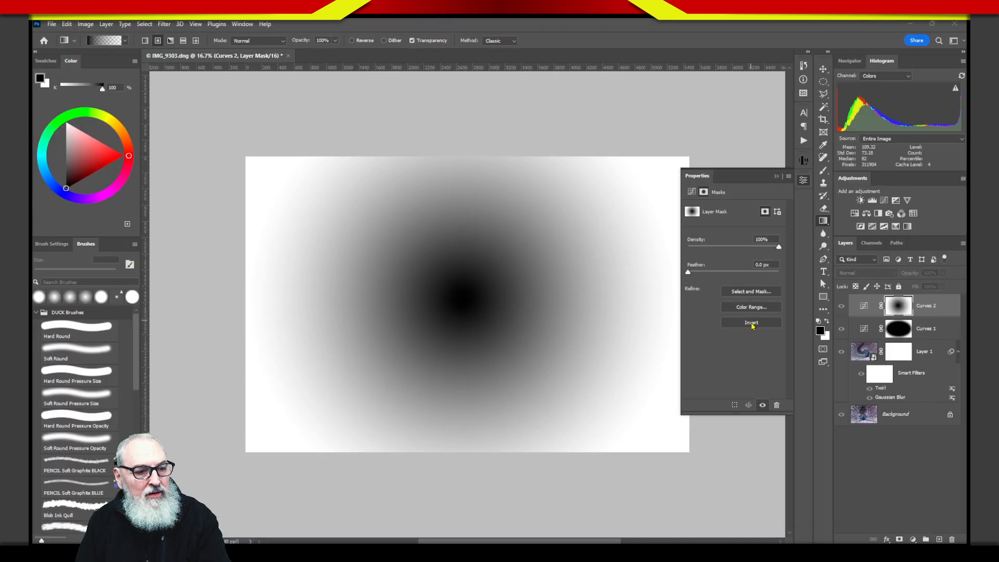
pyautogui.click(751, 324)
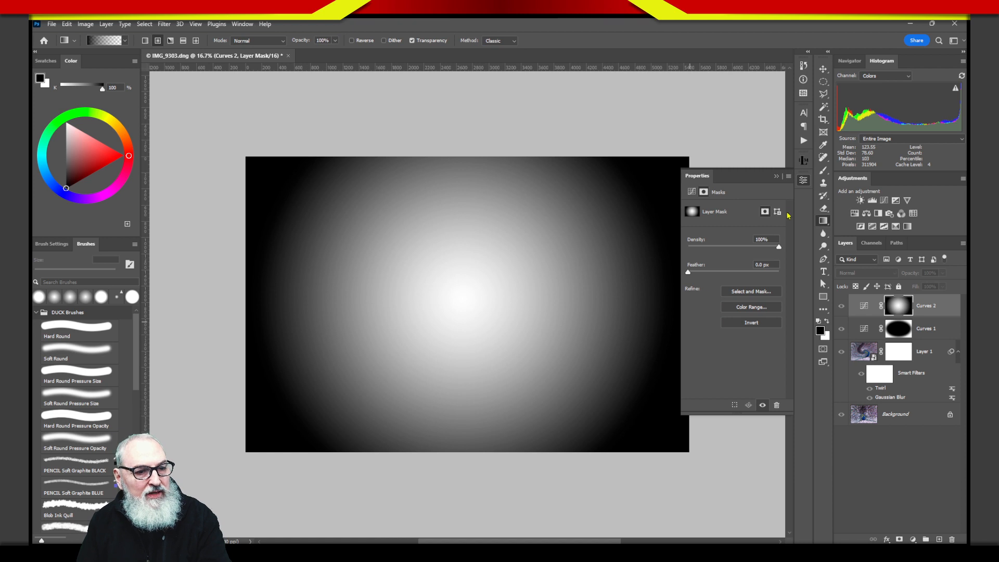
pyautogui.click(776, 178)
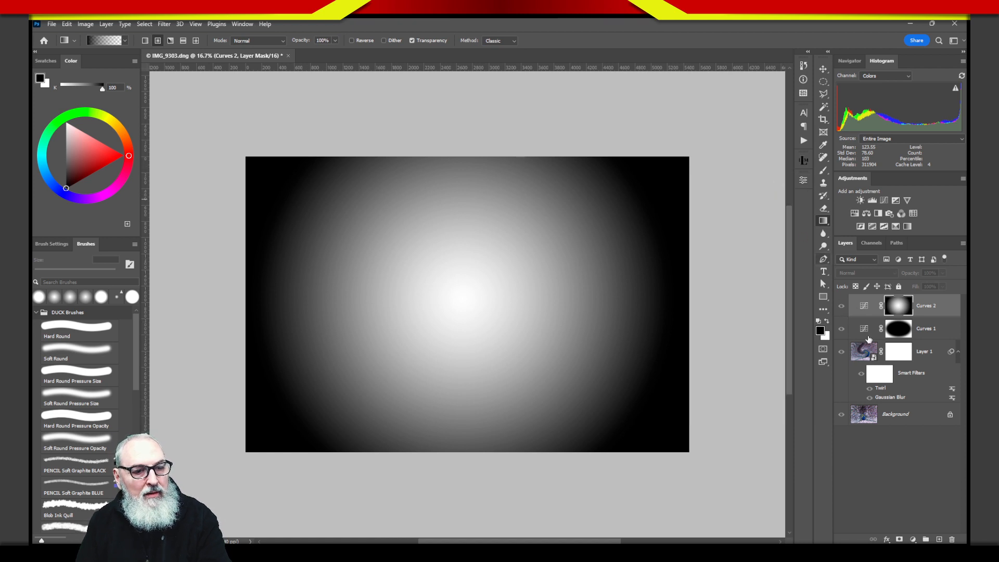
pyautogui.click(863, 308)
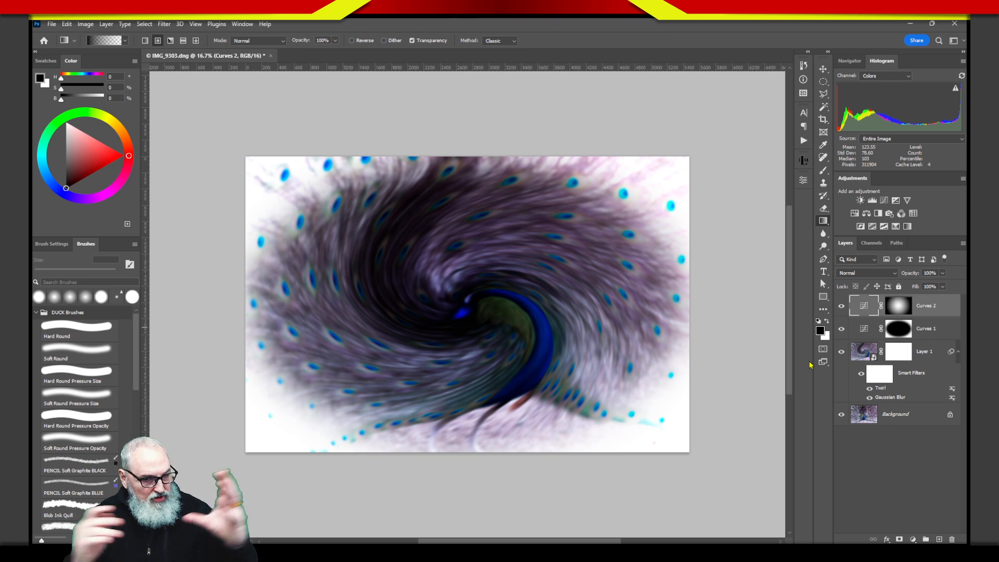
pyautogui.click(898, 307)
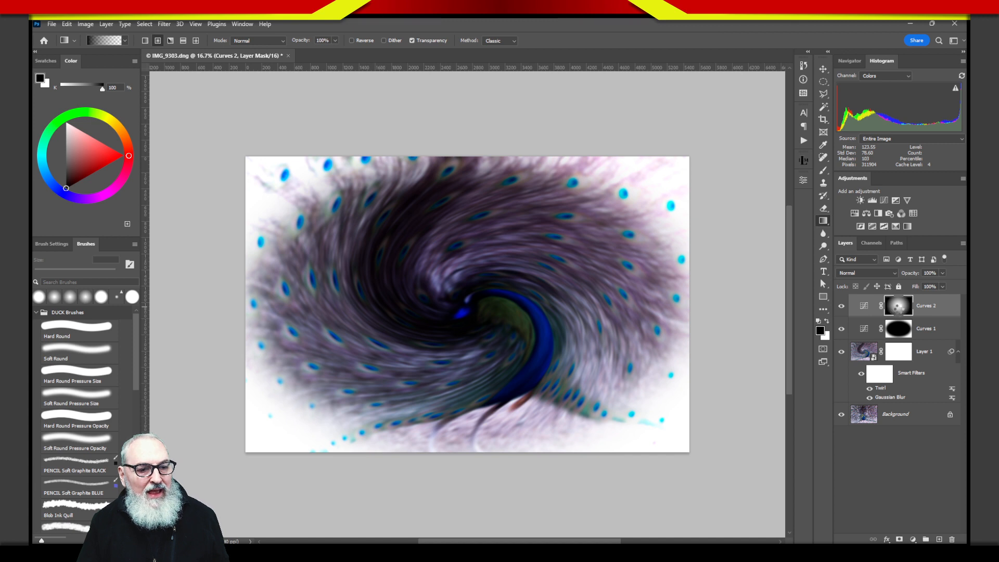
pyautogui.doubleClick(898, 311)
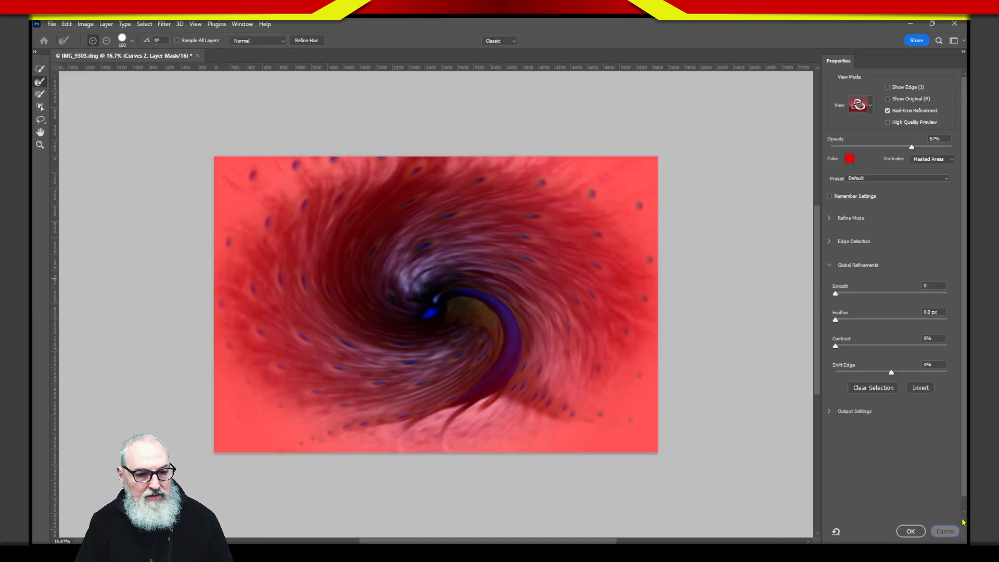
pyautogui.click(944, 532)
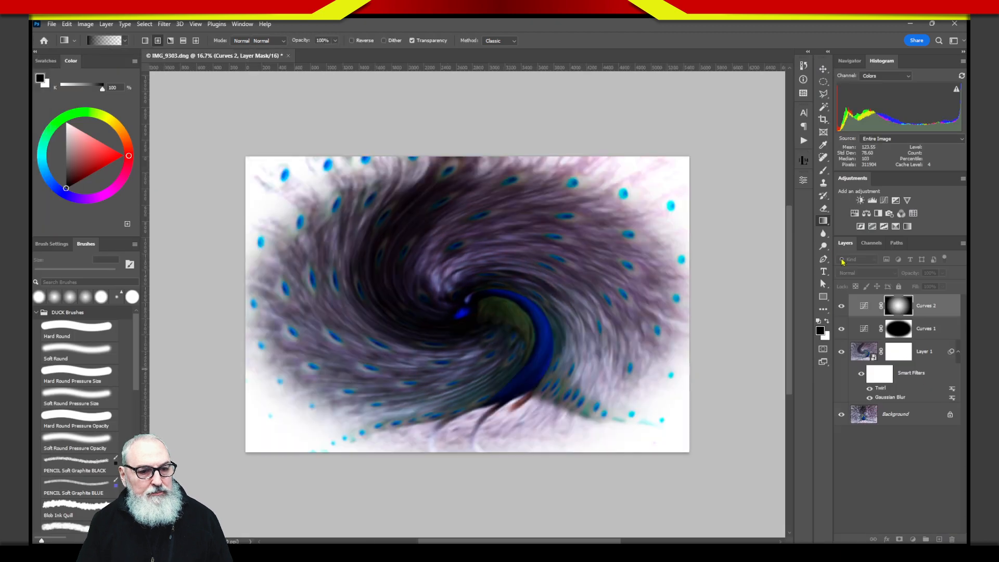
pyautogui.click(803, 183)
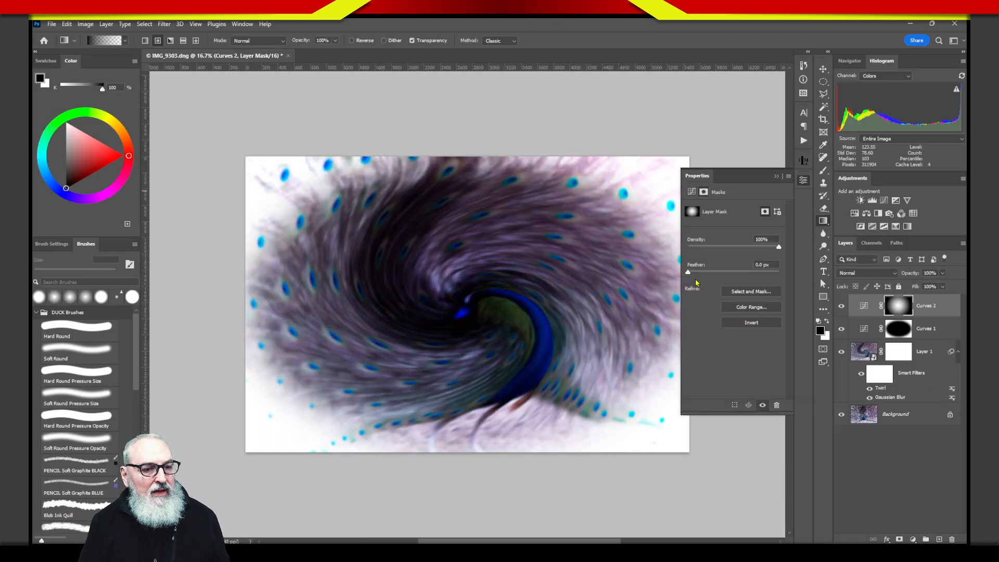
pyautogui.moveTo(779, 249); pyautogui.dragTo(801, 266)
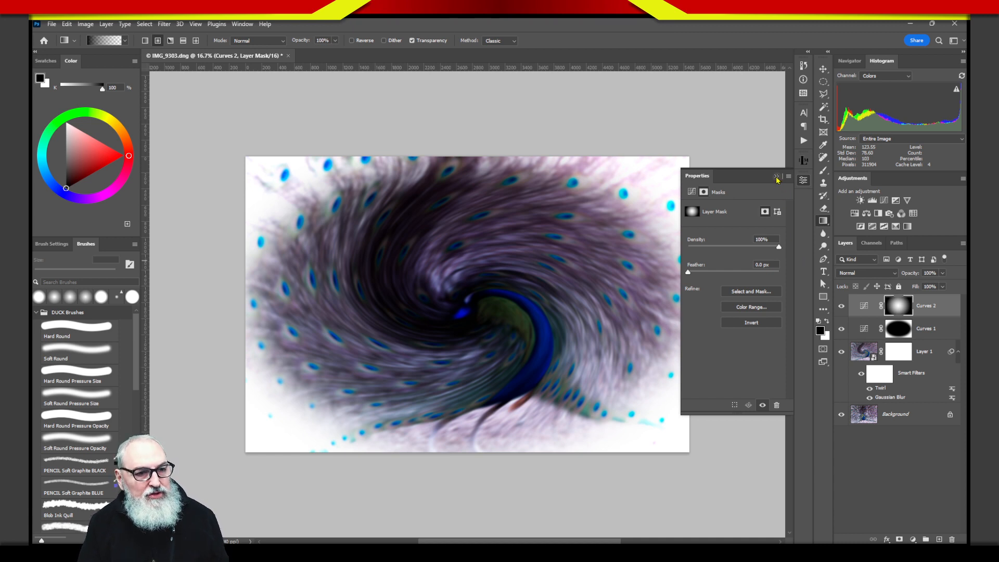
pyautogui.click(804, 186)
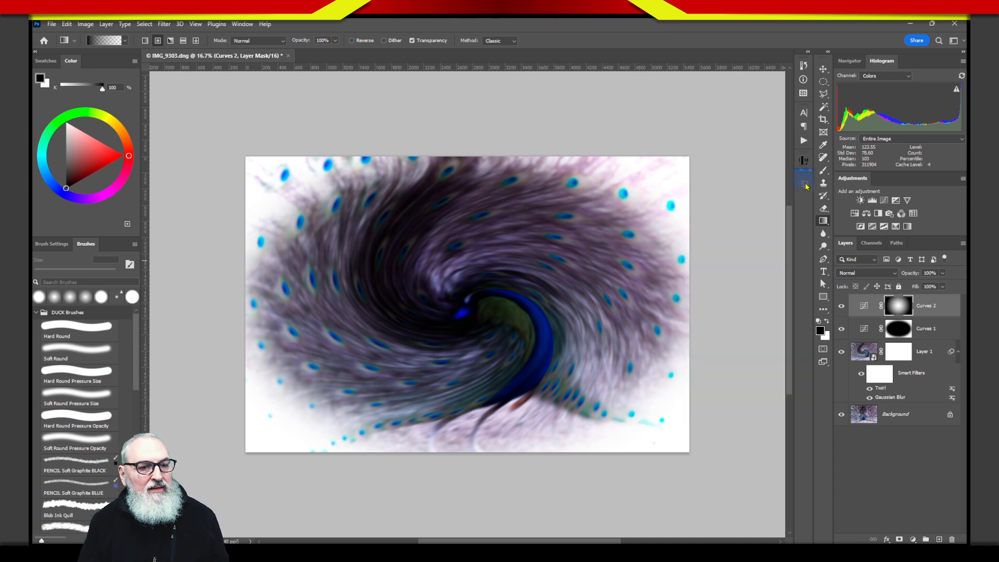
# - Display the Curves 2 mask alone and darken it with a Curves adjustment, lowering the white end and placing a point at input 122, output 42
pyautogui.keyDown('alt'); pyautogui.click(897, 310); pyautogui.keyUp('alt')
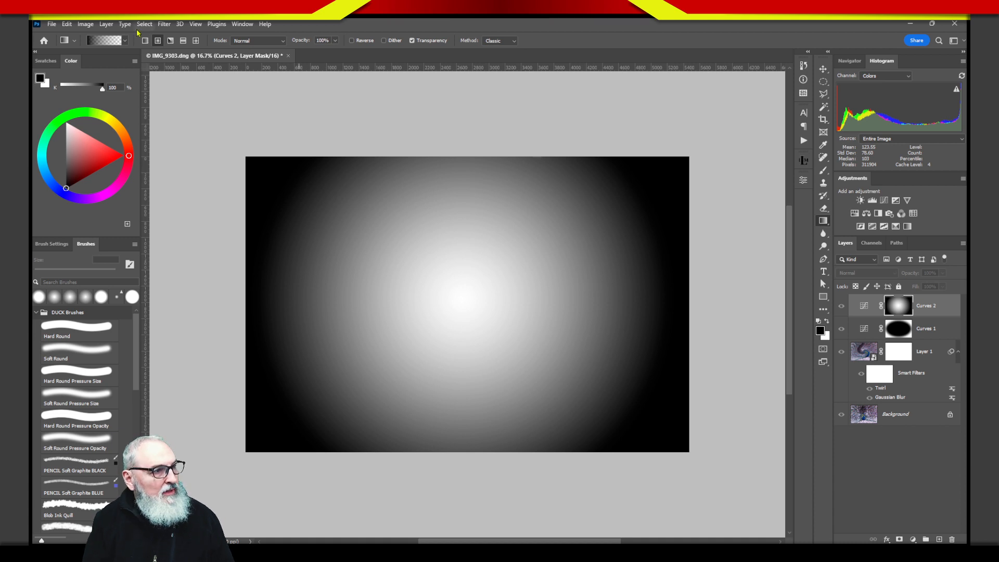
pyautogui.click(86, 24)
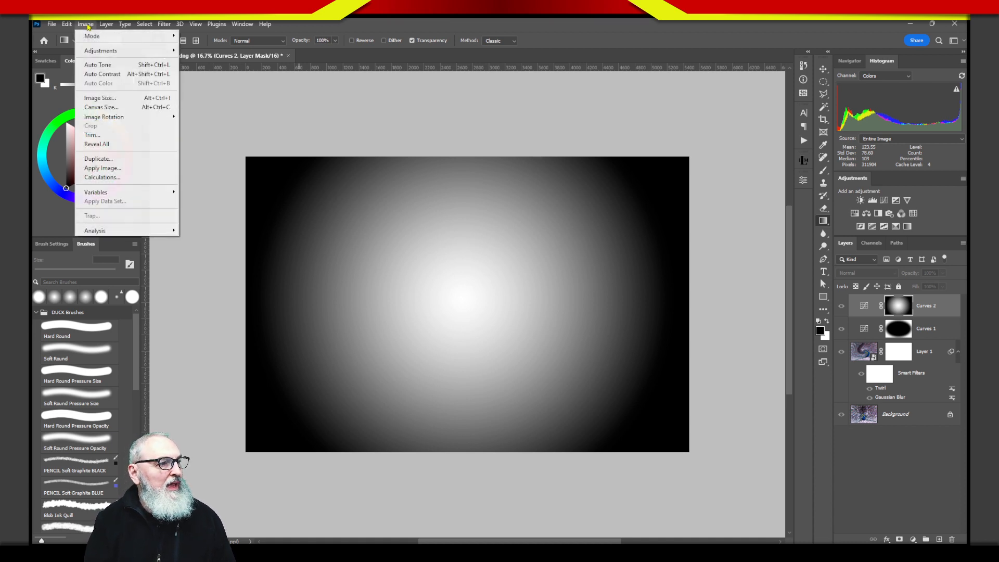
pyautogui.moveTo(87, 36)
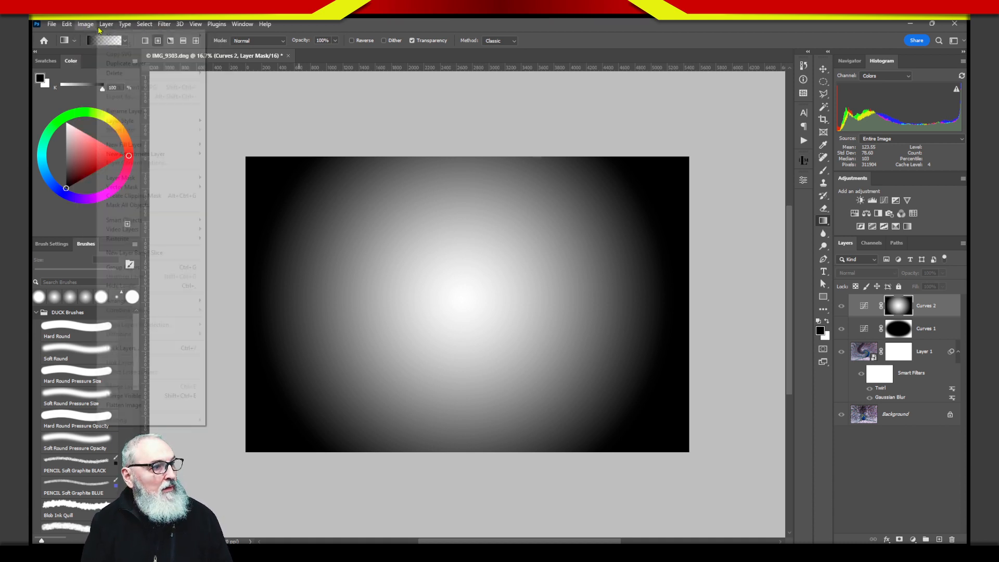
pyautogui.moveTo(97, 52)
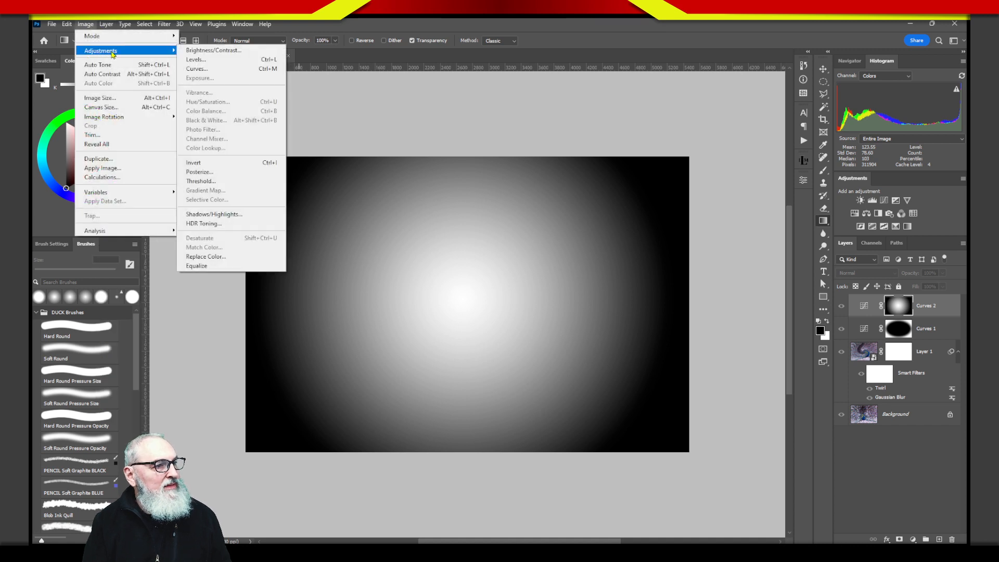
pyautogui.click(233, 71)
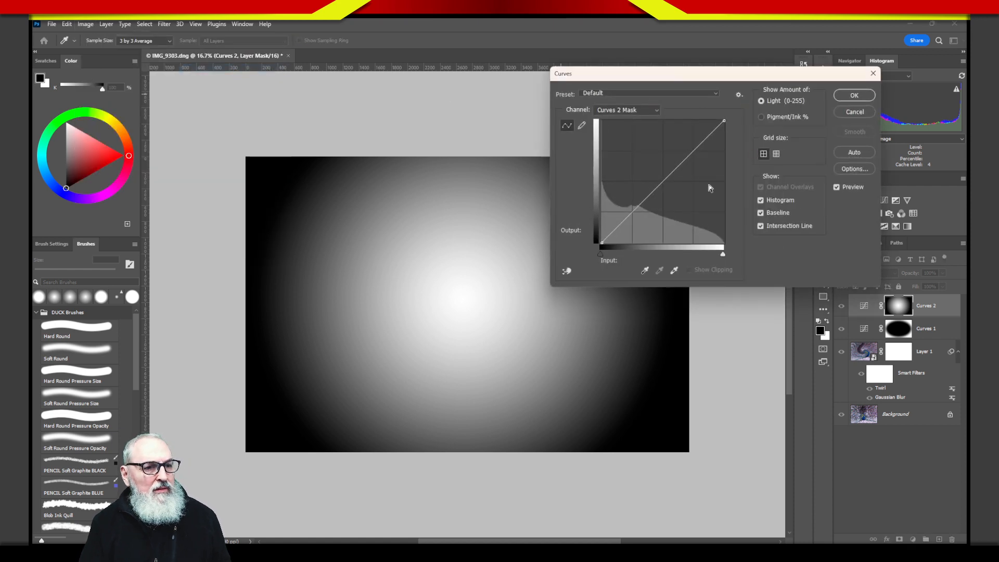
pyautogui.click(674, 169)
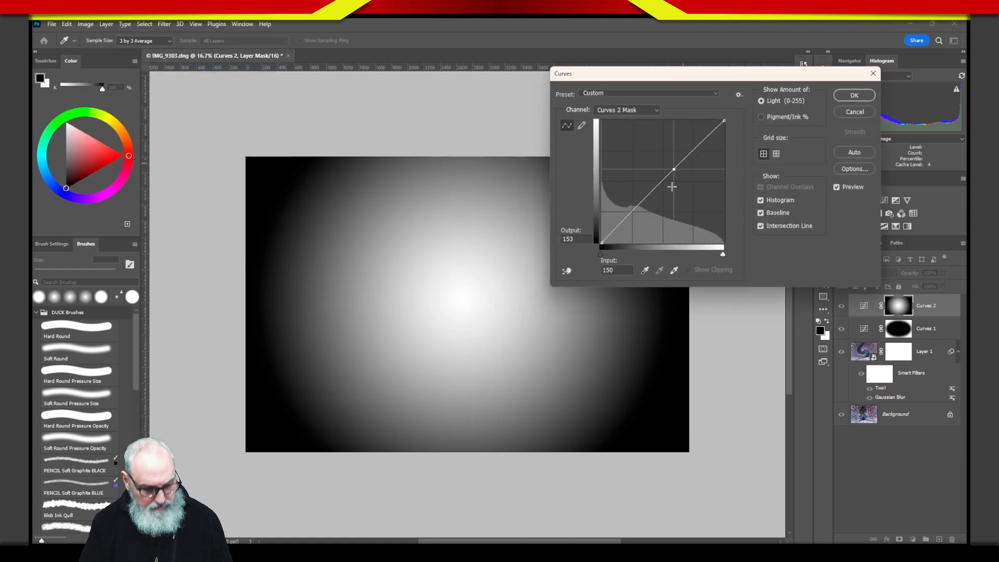
pyautogui.press('Delete')
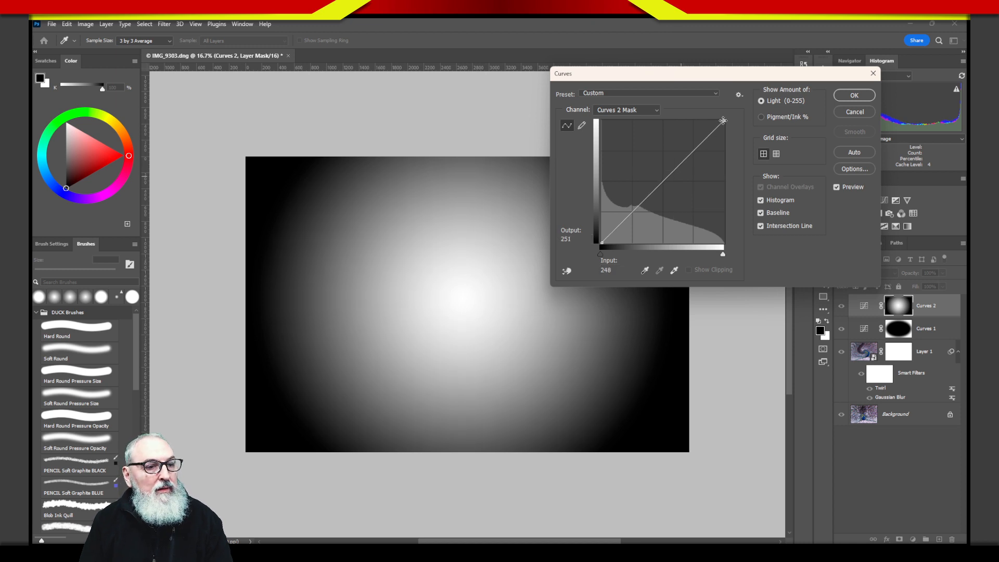
pyautogui.click(724, 120)
pyautogui.moveTo(725, 121); pyautogui.dragTo(738, 181)
pyautogui.moveTo(657, 225)
pyautogui.mouseDown()
pyautogui.moveTo(650, 202)
pyautogui.moveTo(658, 221)
pyautogui.mouseUp()
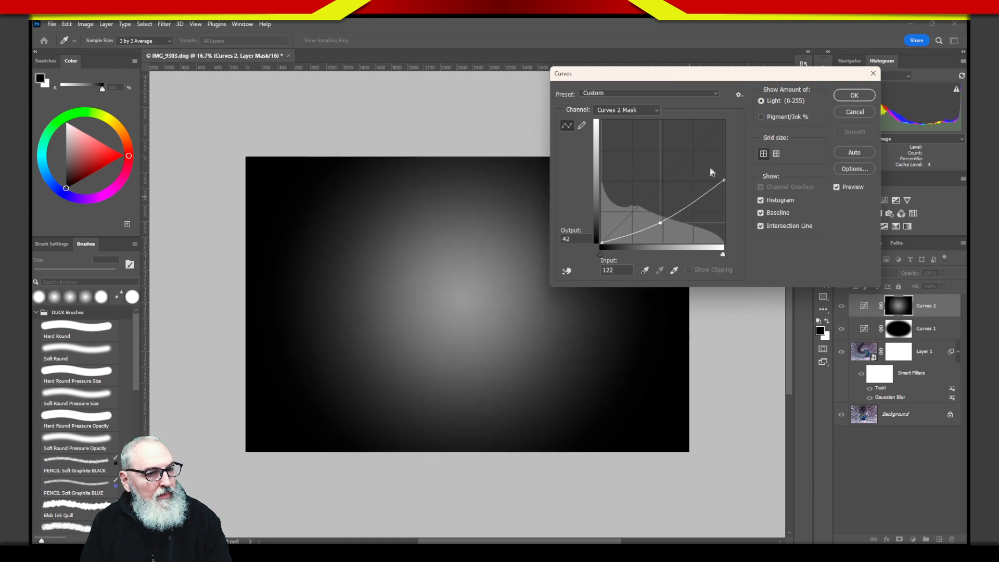
# - Raise the mask curve's white end to output 205, lower its midtone point slightly, apply the adjustment, and return to the image view
pyautogui.moveTo(724, 180); pyautogui.dragTo(724, 164)
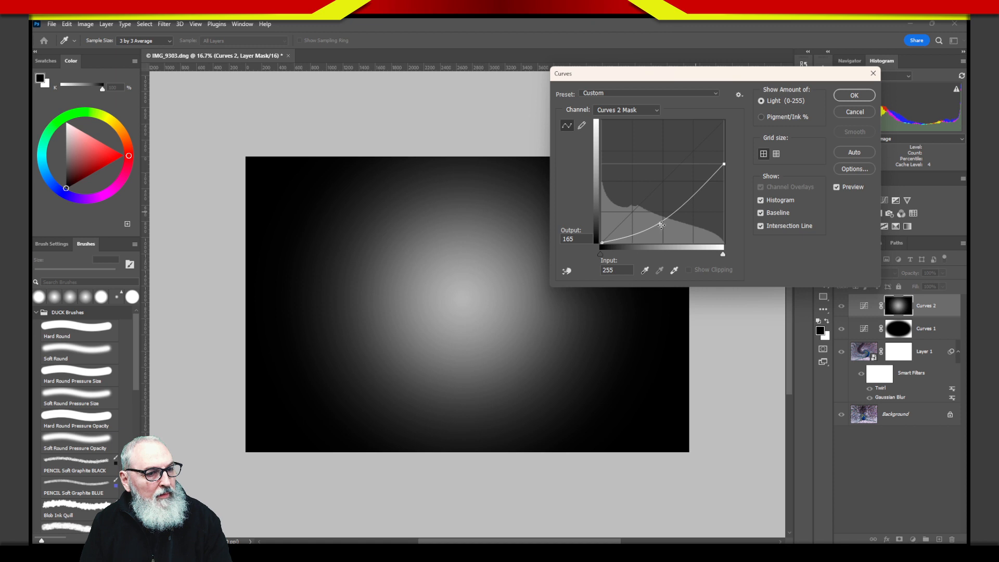
pyautogui.moveTo(660, 223); pyautogui.dragTo(660, 227)
pyautogui.moveTo(723, 163); pyautogui.dragTo(730, 144)
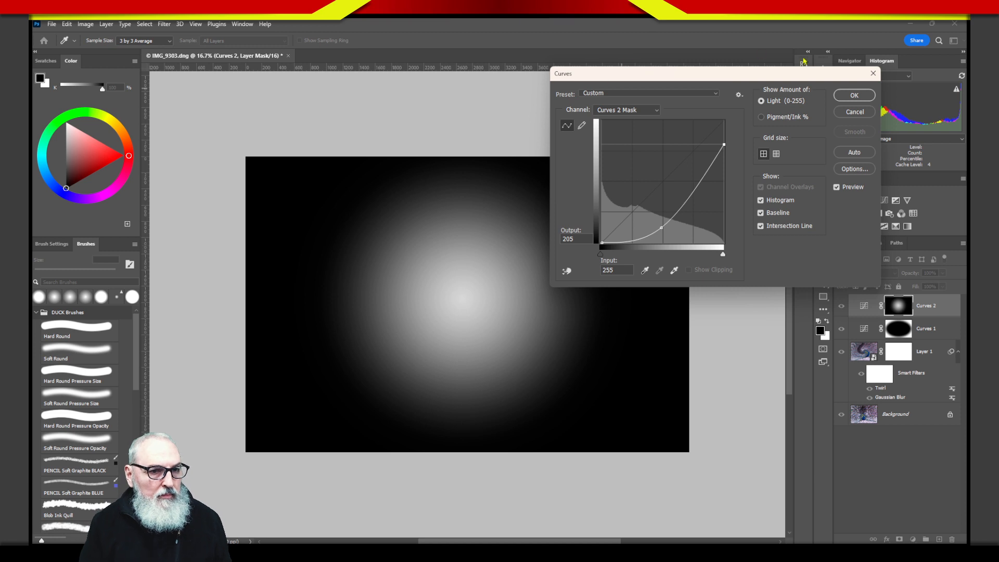
pyautogui.click(854, 97)
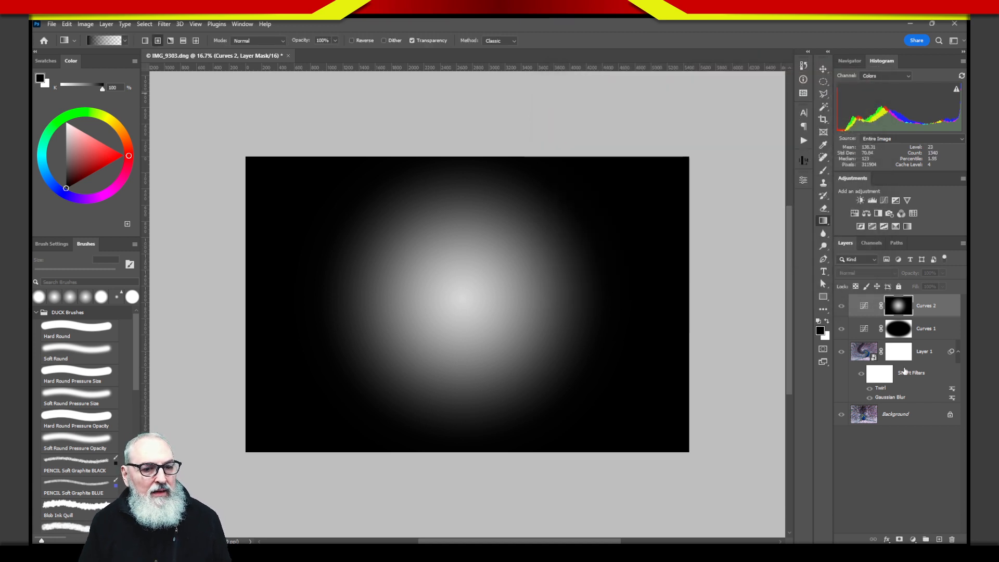
pyautogui.click(865, 308)
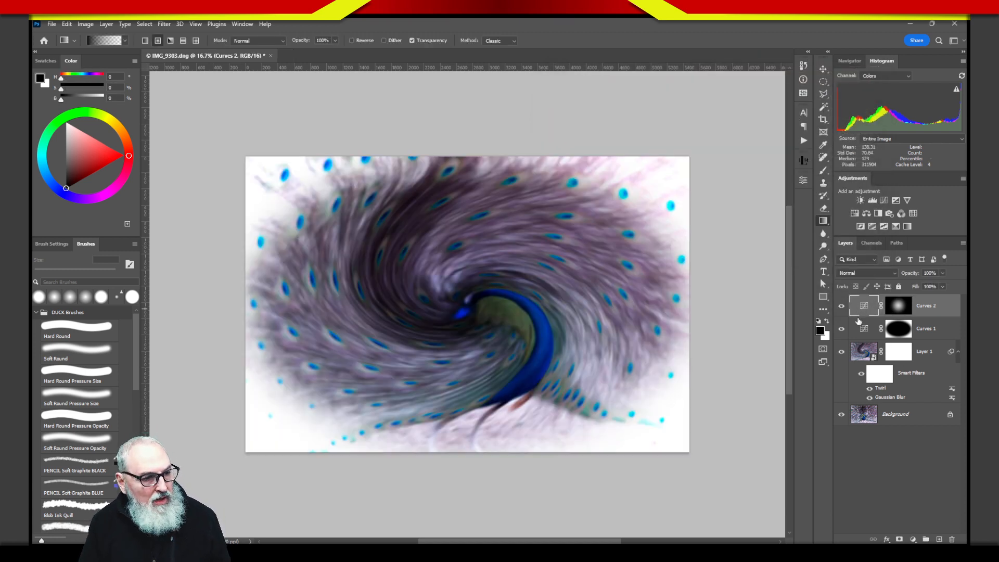
# - Toggle the visibility of the Curves 2 layer to compare the image with and without the central darkening
pyautogui.click(841, 306)
pyautogui.click(841, 307)
pyautogui.click(842, 307)
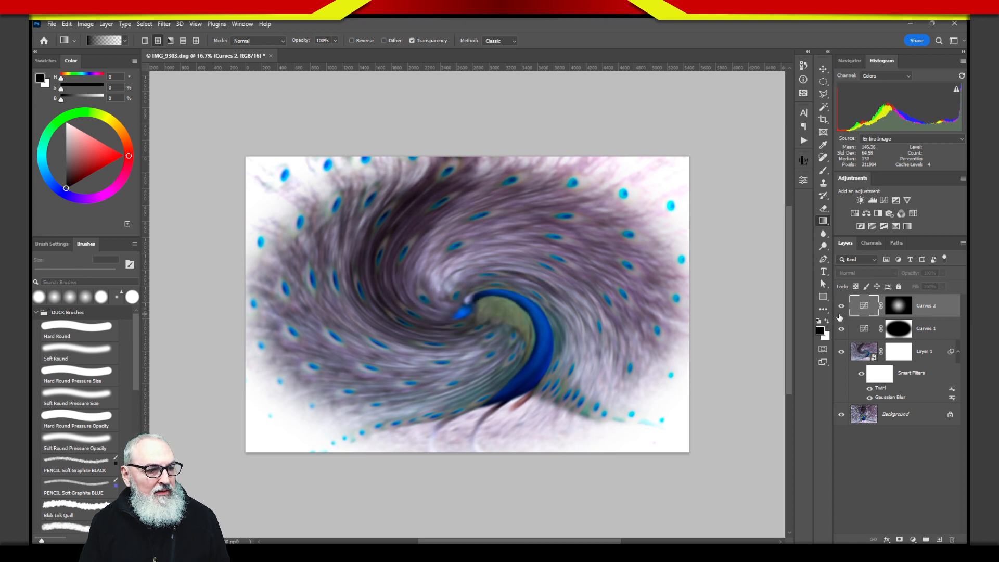
pyautogui.click(841, 306)
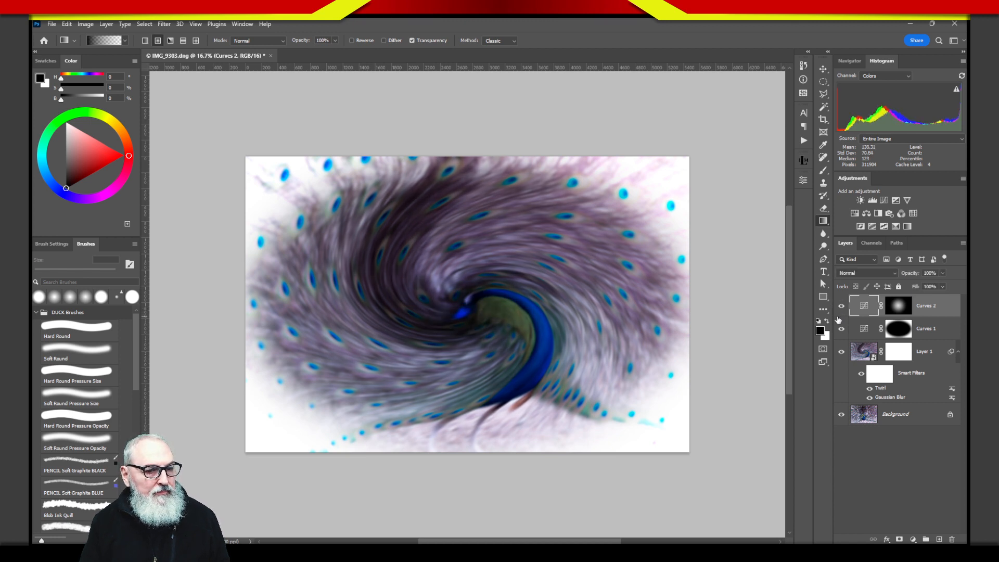
pyautogui.click(841, 306)
pyautogui.click(842, 306)
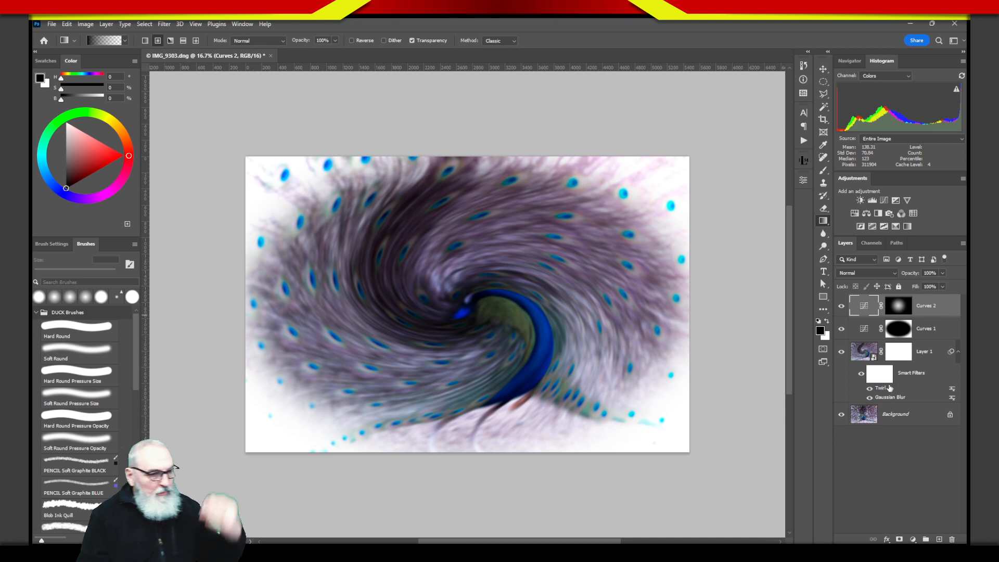
# - Adjust the Curves 2 curve, lowering the white end to output 186 and moving the midtone point to input 158, output 26
pyautogui.doubleClick(864, 310)
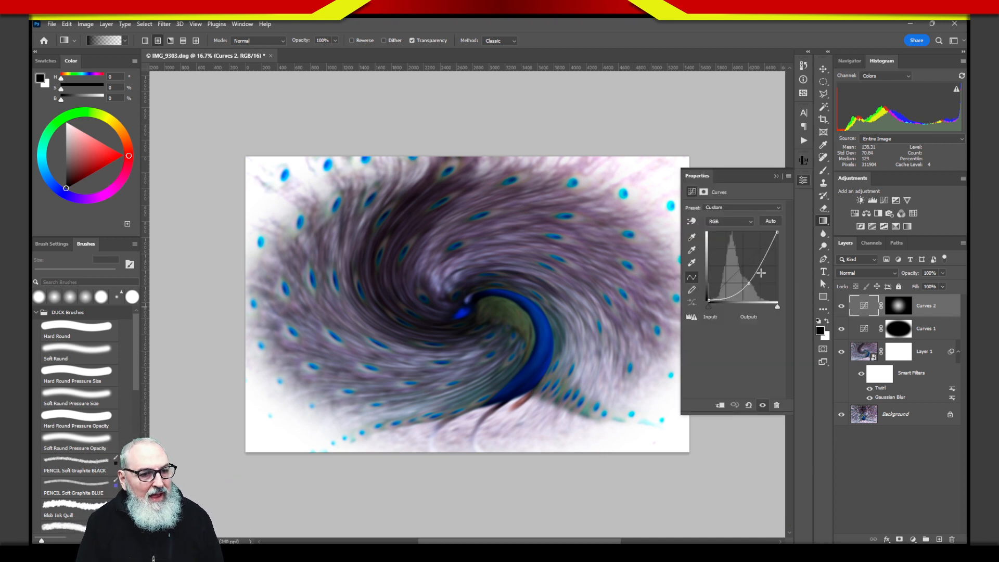
pyautogui.moveTo(777, 232); pyautogui.dragTo(781, 251)
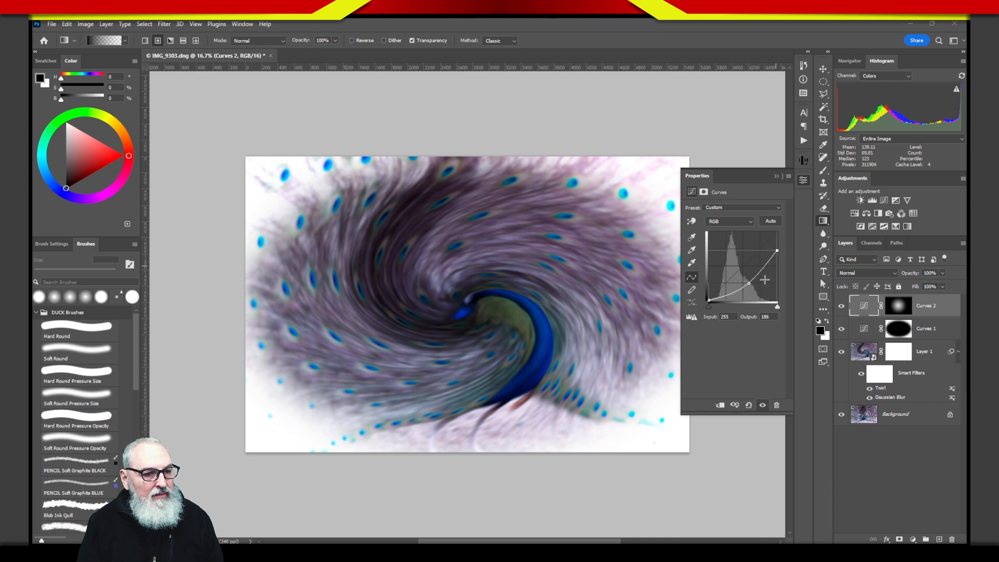
pyautogui.moveTo(749, 283); pyautogui.dragTo(751, 295)
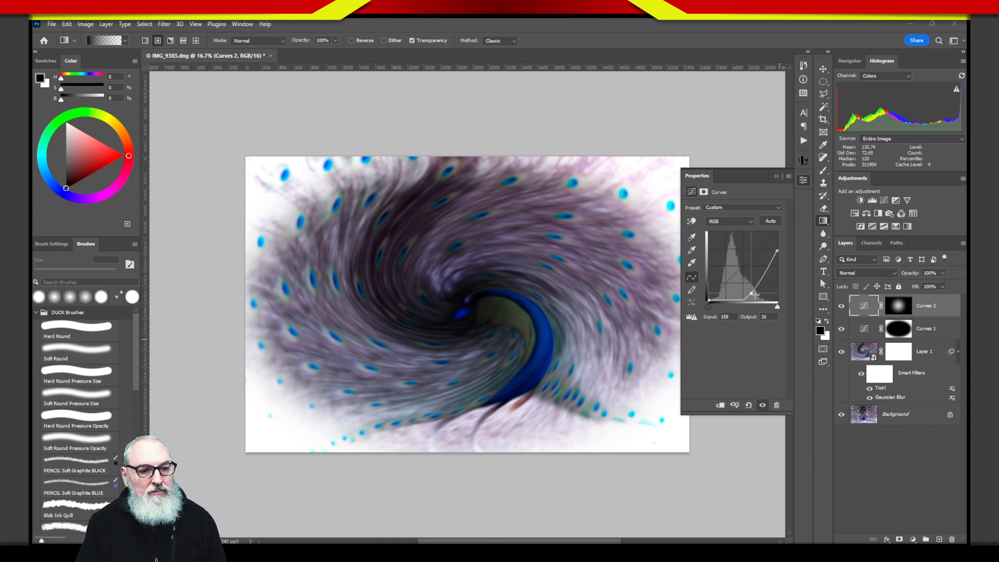
pyautogui.click(803, 180)
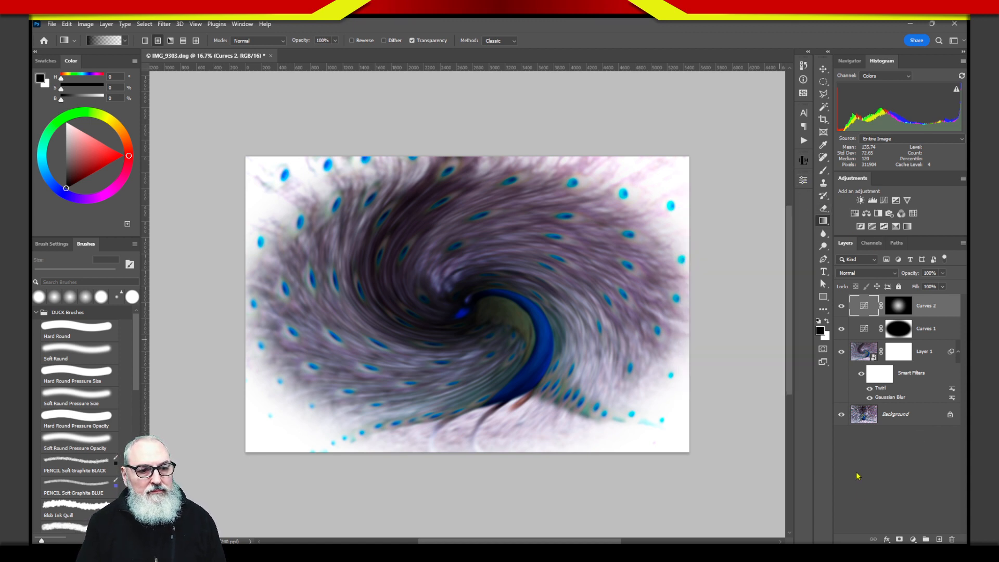
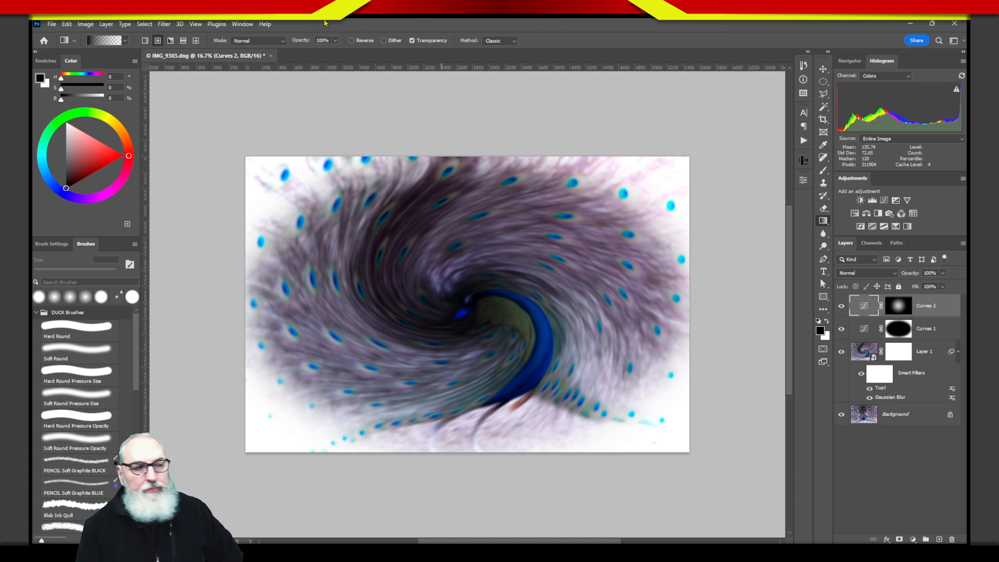
# - Close the twirled peacock image without saving its changes and switch to the Lightroom Classic library
pyautogui.click(271, 55)
pyautogui.click(496, 217)
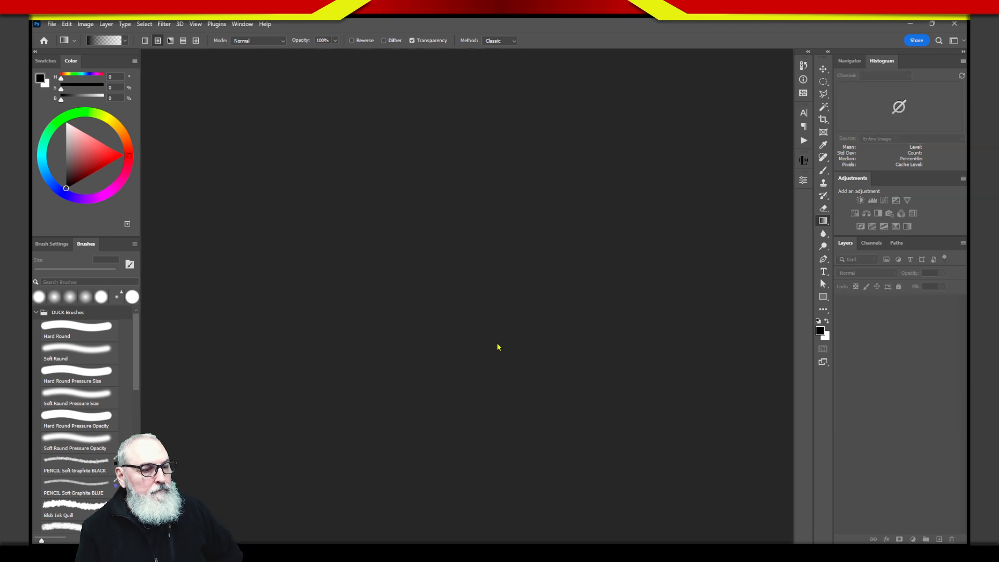
pyautogui.hotkey('alt', 'Tab')
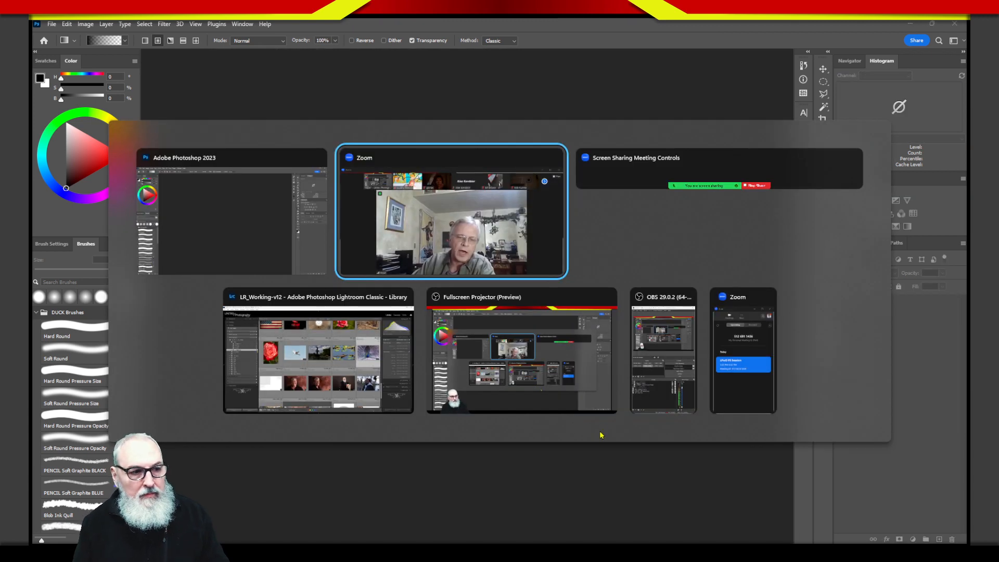
pyautogui.click(409, 389)
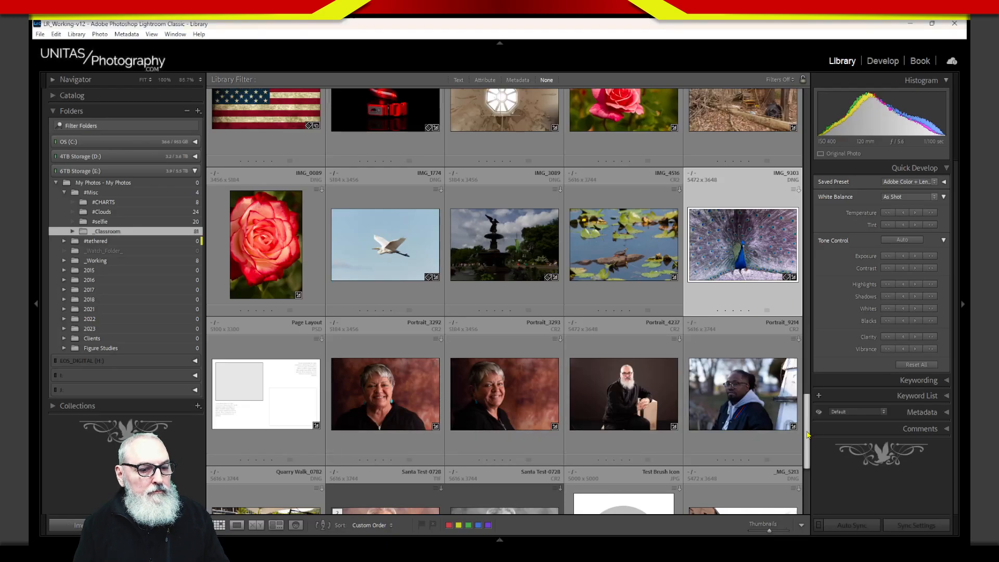
# - Browse the _Classroom folder's photos for another example image, and switch back to Photoshop
pyautogui.moveTo(807, 438); pyautogui.dragTo(810, 260)
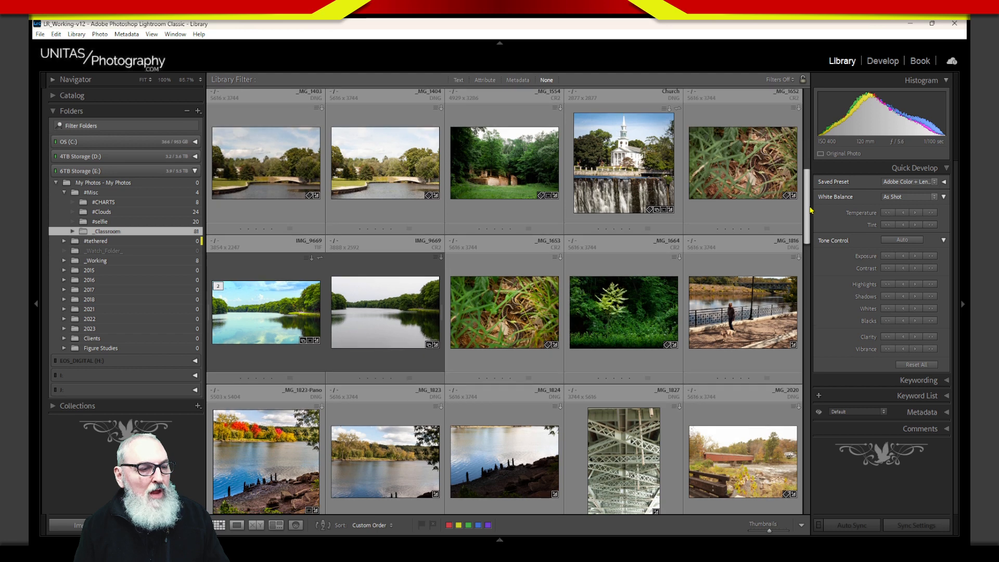
pyautogui.moveTo(810, 210); pyautogui.dragTo(809, 208)
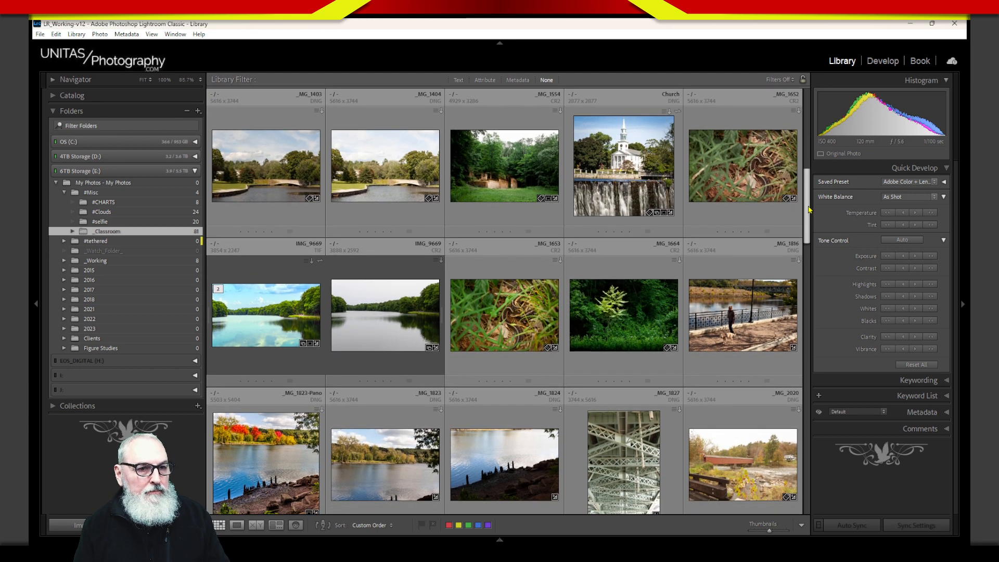
pyautogui.moveTo(810, 209); pyautogui.dragTo(809, 208)
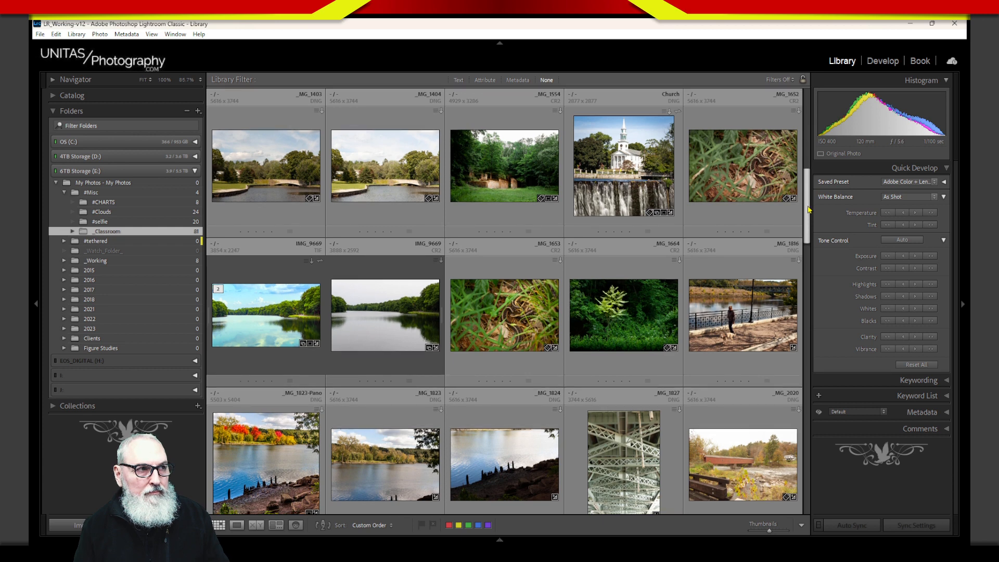
pyautogui.moveTo(808, 209); pyautogui.dragTo(808, 208)
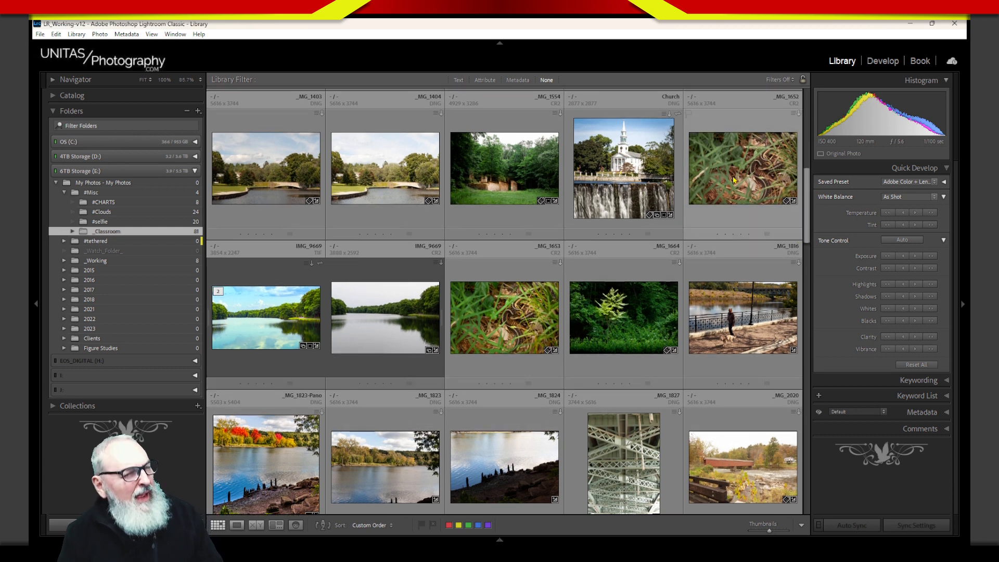
pyautogui.hotkey('alt', 'Tab')
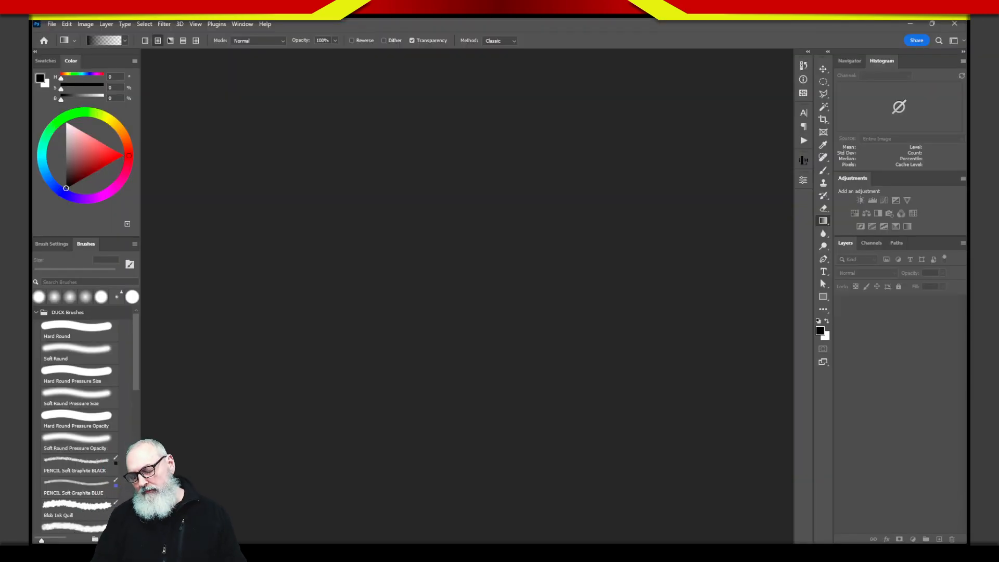
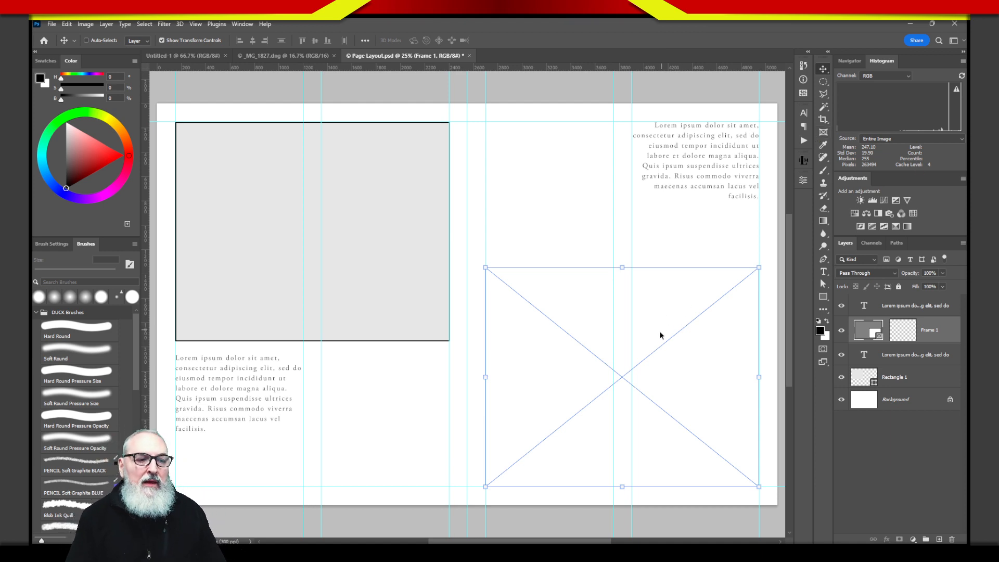
# - Draw a small frame with the Frame tool above Frame 1, beside the right-aligned text block, and undo it
pyautogui.moveTo(663, 327); pyautogui.dragTo(663, 327)
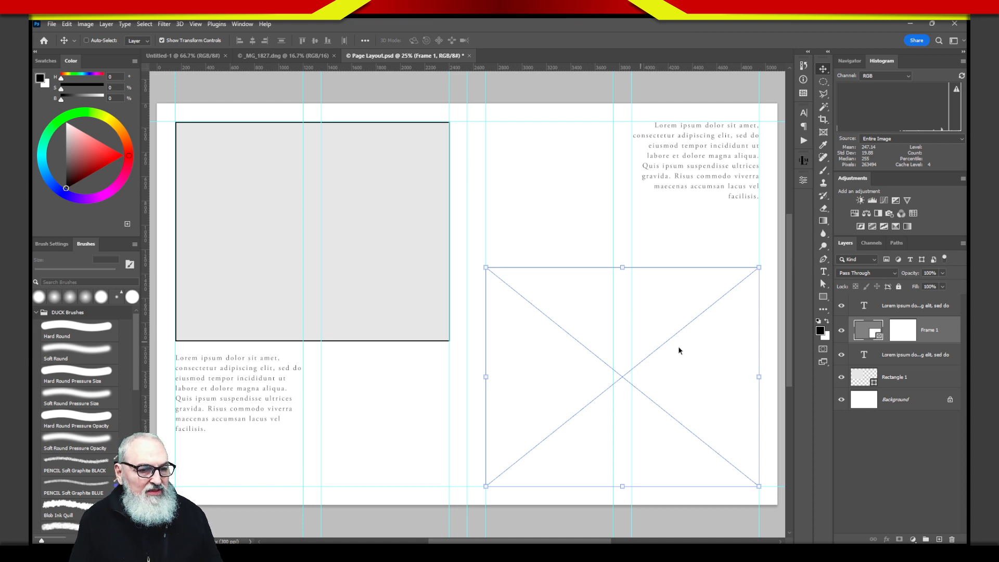
pyautogui.click(824, 134)
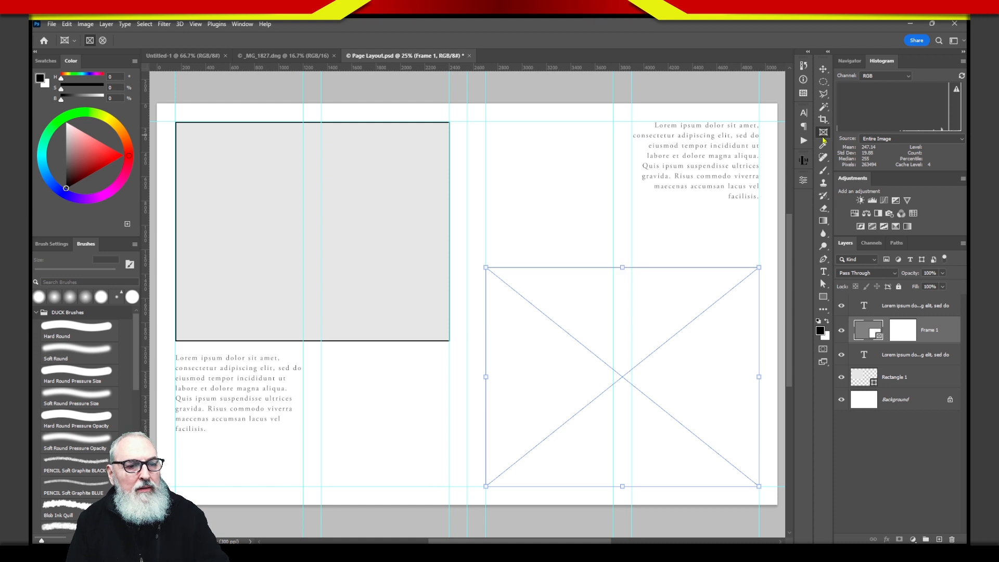
pyautogui.moveTo(493, 137); pyautogui.dragTo(606, 240)
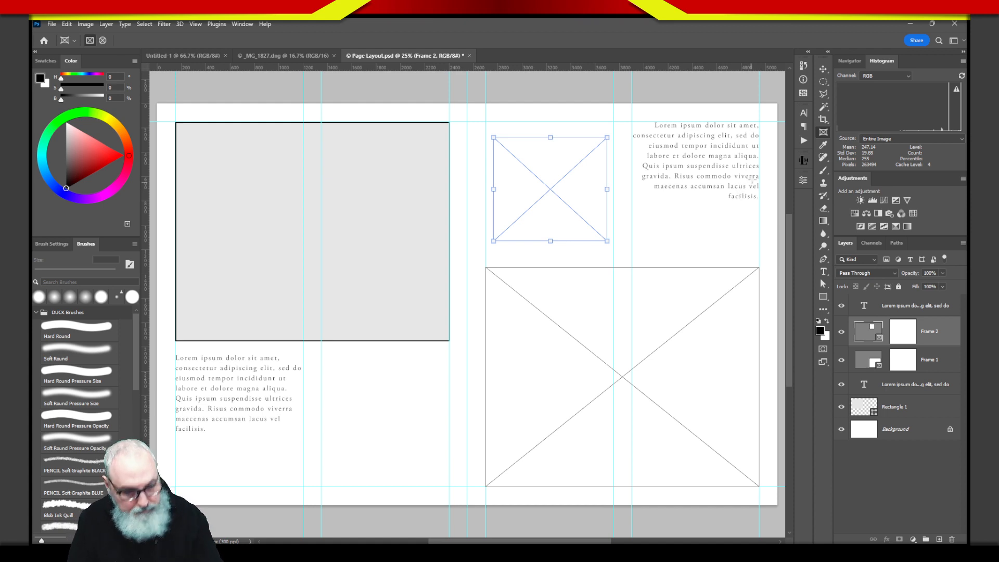
pyautogui.hotkey('ctrl', 'z')
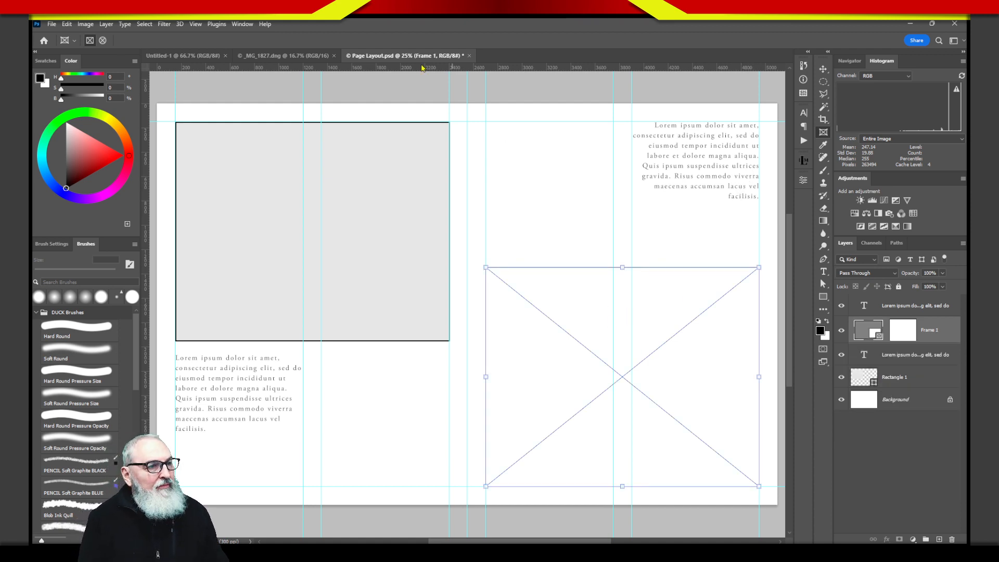
# - Copy the Background layer of _MG_1827.dng into the Page Layout.psd document
pyautogui.click(311, 57)
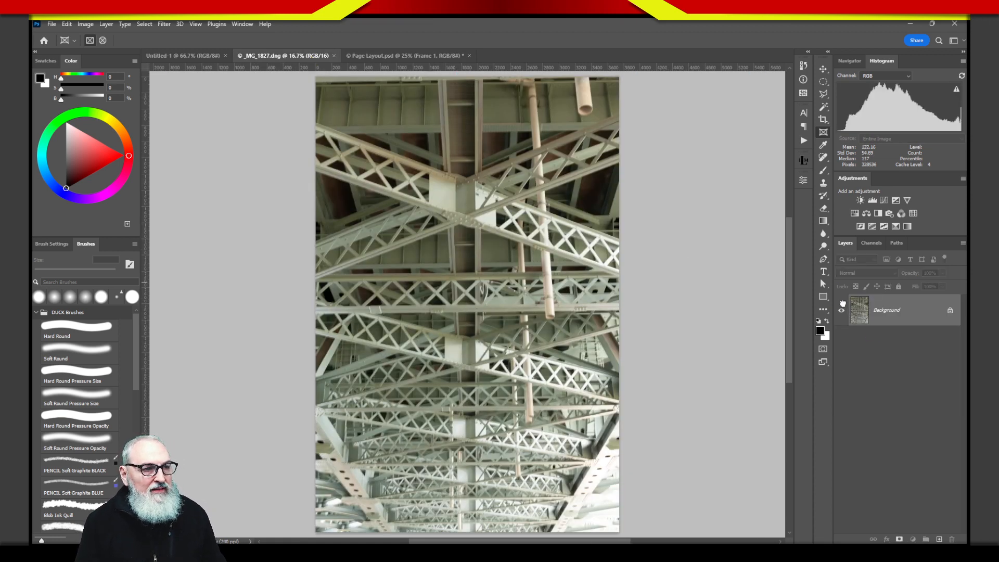
pyautogui.moveTo(863, 312); pyautogui.dragTo(572, 332)
pyautogui.click(490, 225)
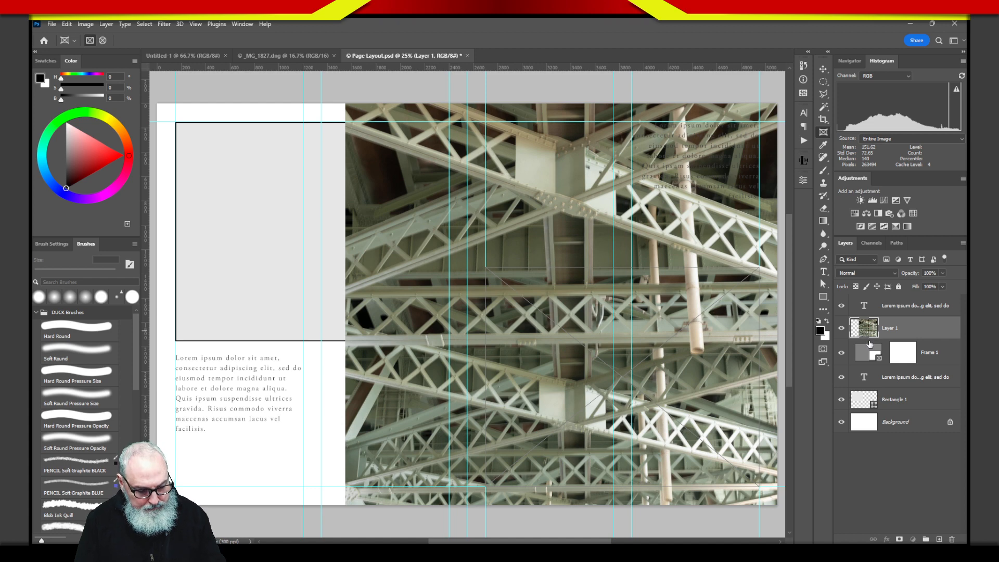
# - Reposition the oversized bridge photo on the page and place its layer inside Frame 1
pyautogui.hotkey('ctrl', '0')
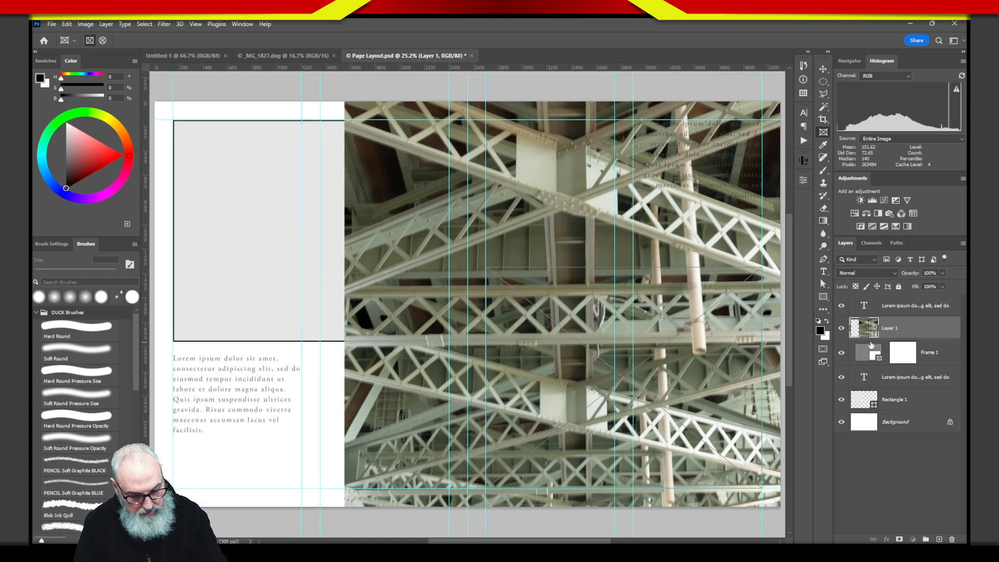
pyautogui.hotkey('ctrl', '-')
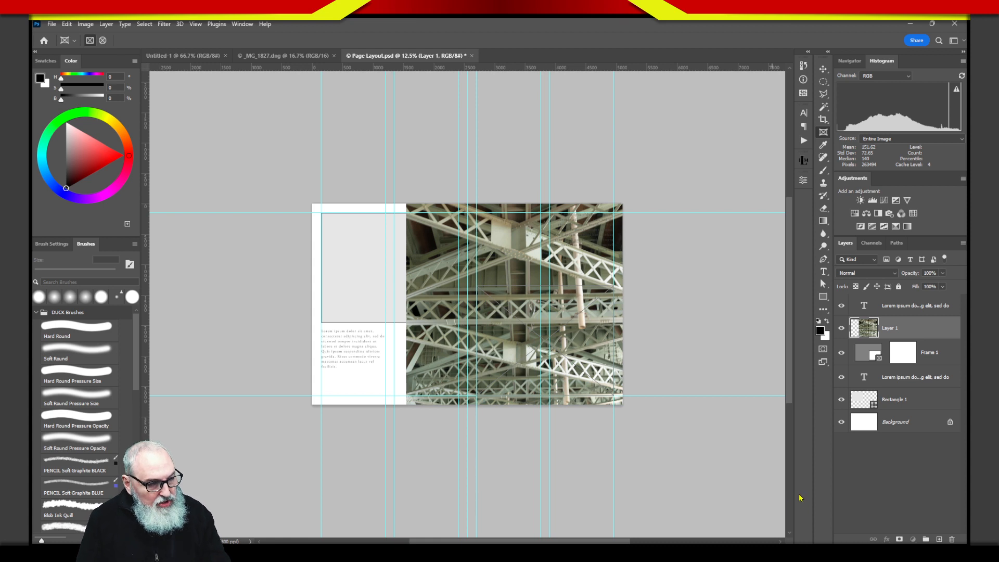
pyautogui.press('v')
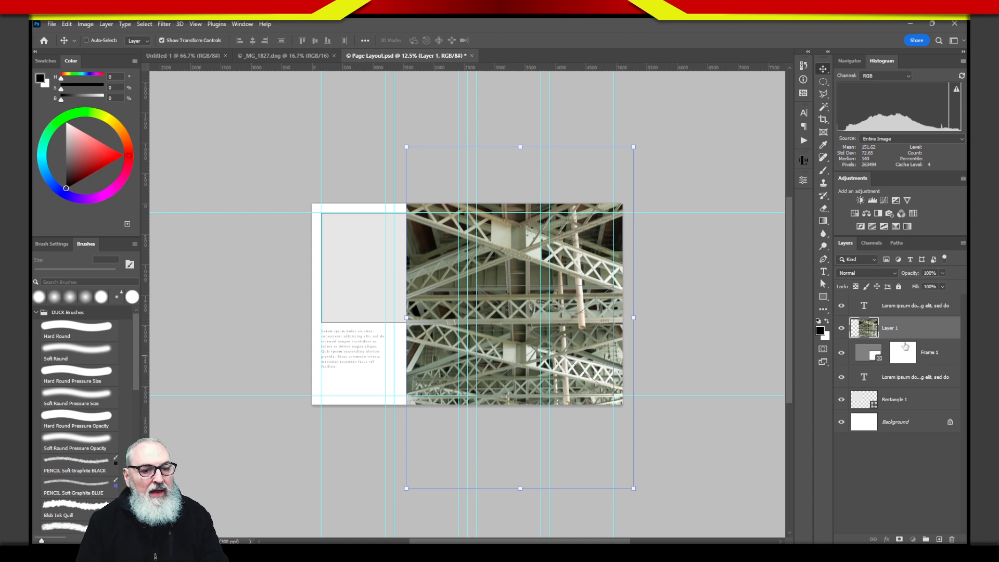
pyautogui.moveTo(545, 379); pyautogui.dragTo(674, 374)
pyautogui.moveTo(588, 269); pyautogui.dragTo(521, 371)
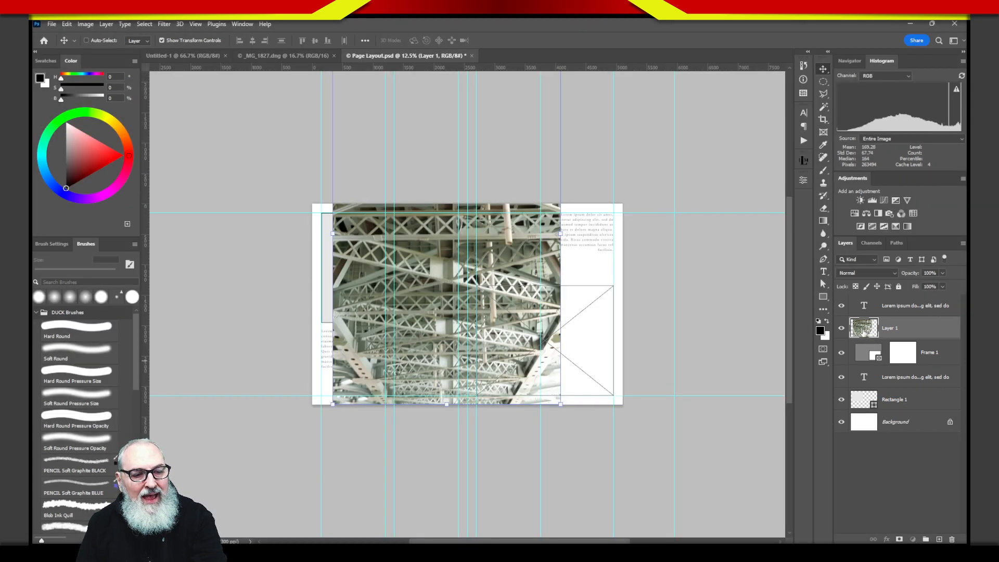
pyautogui.moveTo(865, 329); pyautogui.dragTo(873, 361)
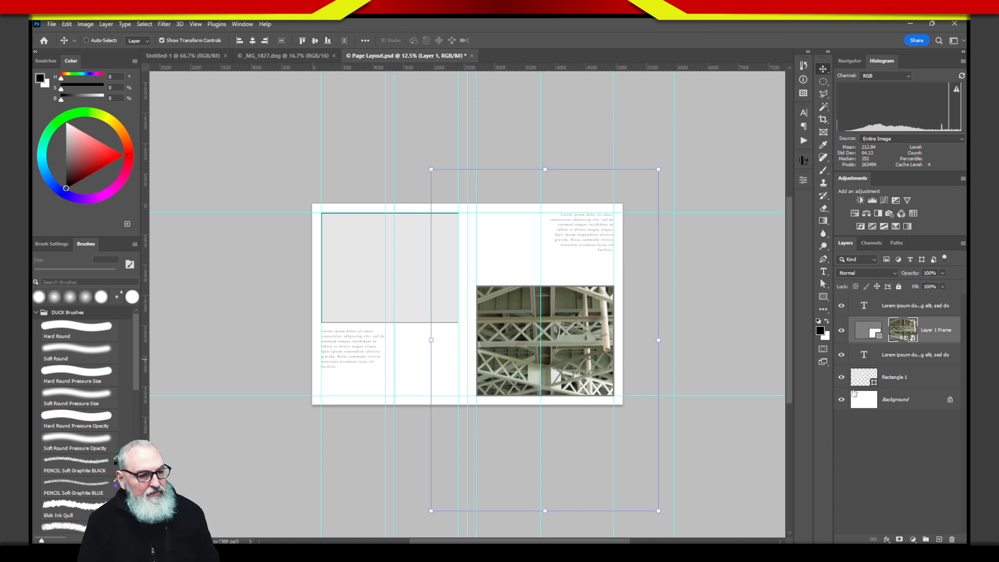
# - Scale the bridge photo inside the frame to 60.46% to match the frame's width, and shift it up to show its lower part
pyautogui.moveTo(659, 512); pyautogui.dragTo(627, 443)
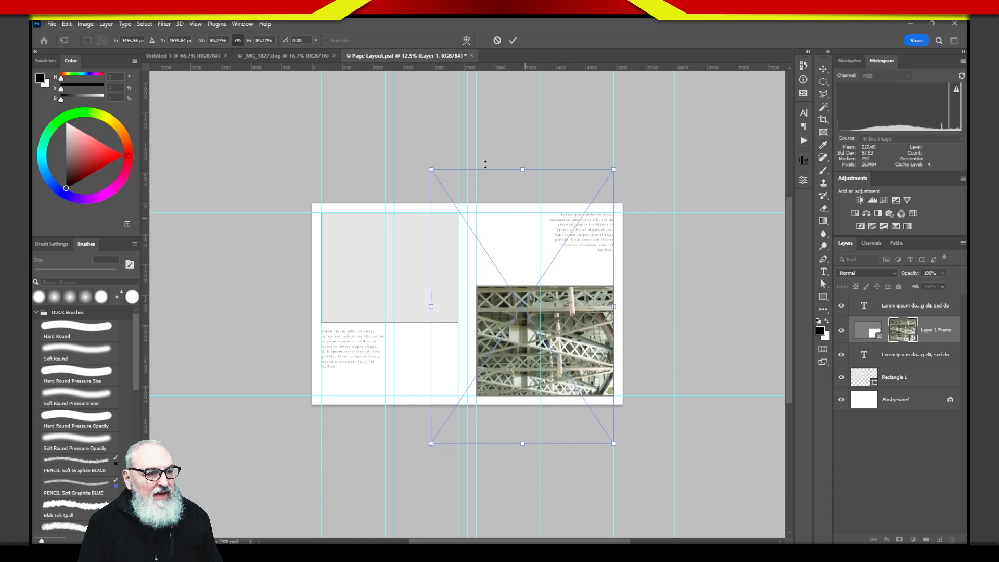
pyautogui.moveTo(432, 167); pyautogui.dragTo(475, 237)
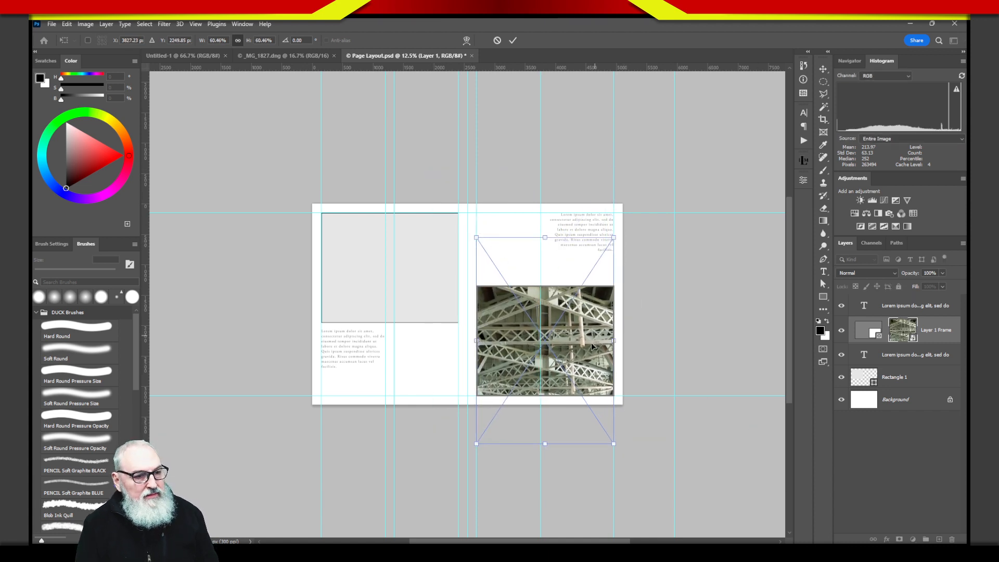
pyautogui.moveTo(591, 346)
pyautogui.mouseDown()
pyautogui.moveTo(594, 397)
pyautogui.moveTo(591, 316)
pyautogui.moveTo(593, 370)
pyautogui.moveTo(593, 350)
pyautogui.mouseUp()
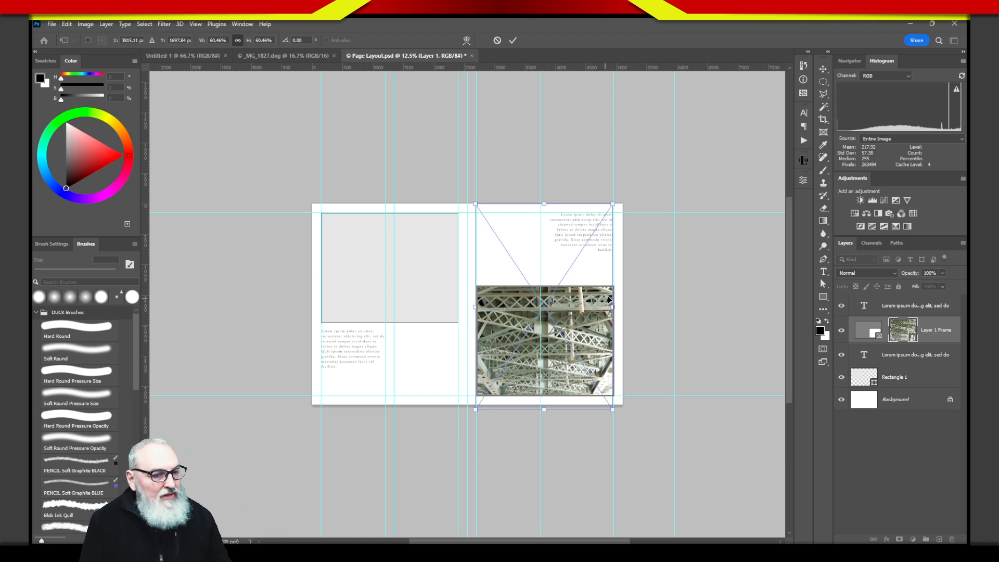
pyautogui.press('Return')
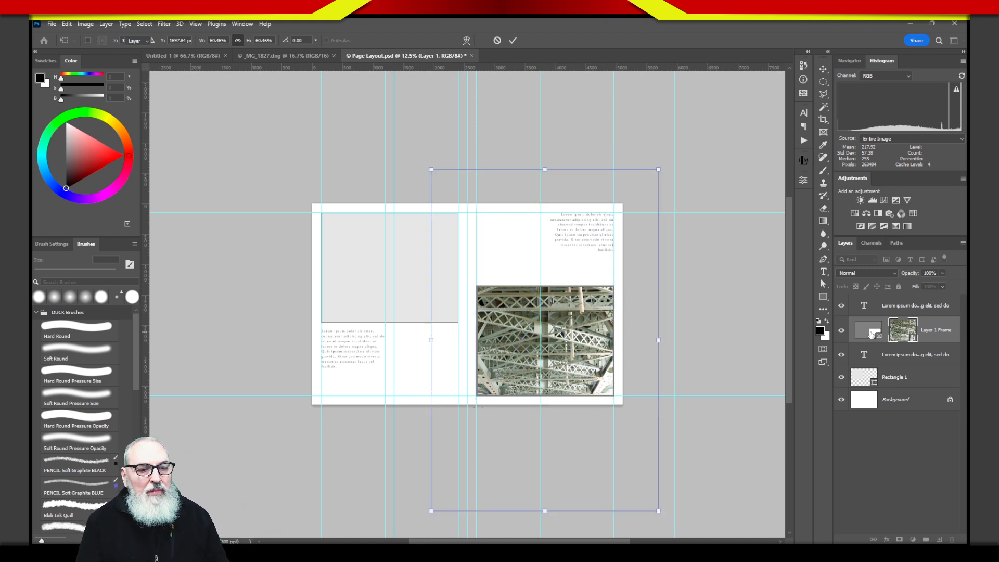
# - Reshape the frame into a tall portrait box reaching the upper guide, then scale the photo inside to 53.96% and centre it
pyautogui.moveTo(613, 285); pyautogui.dragTo(582, 214)
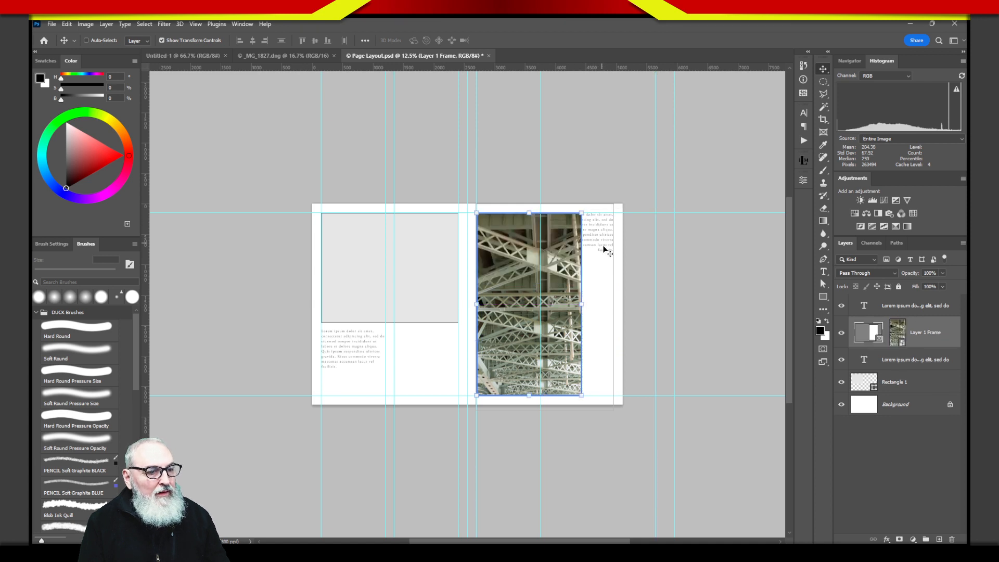
pyautogui.click(897, 340)
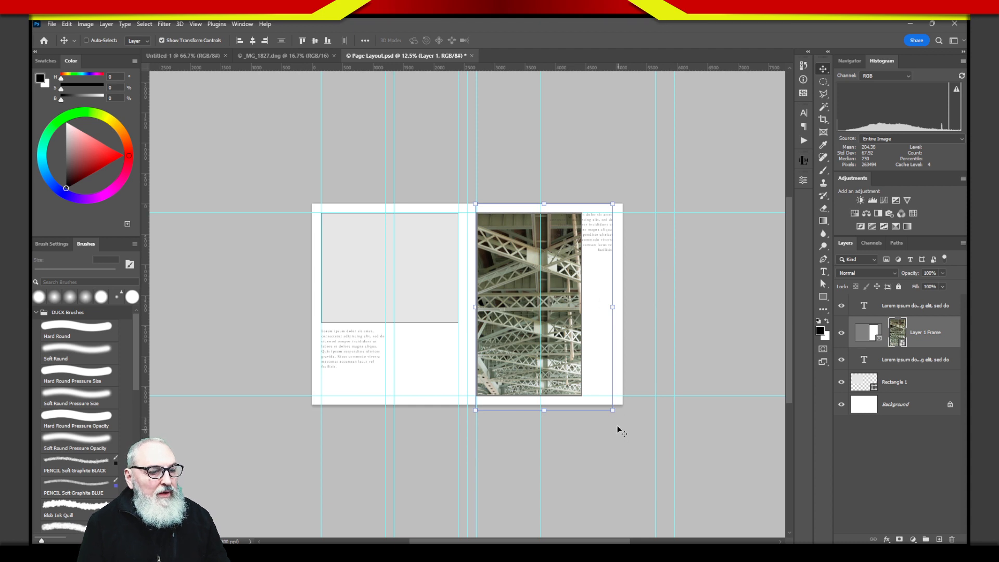
pyautogui.moveTo(613, 410); pyautogui.dragTo(603, 397)
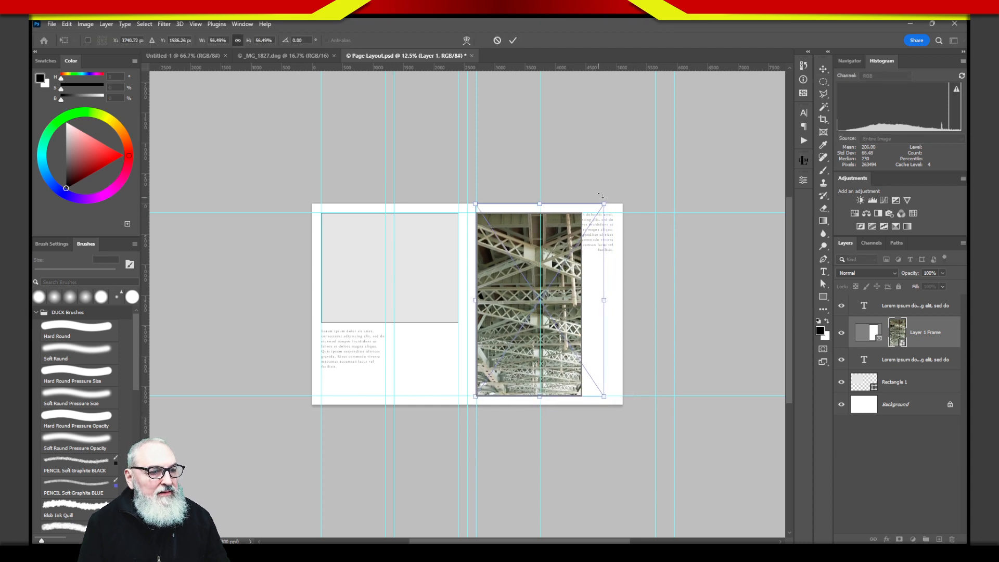
pyautogui.moveTo(602, 205); pyautogui.dragTo(598, 212)
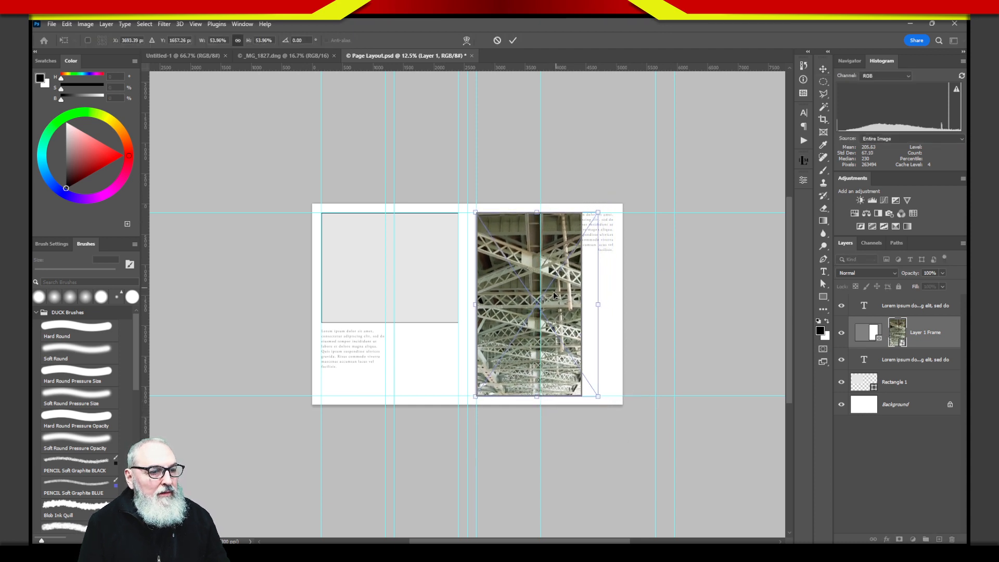
pyautogui.moveTo(554, 296); pyautogui.dragTo(546, 293)
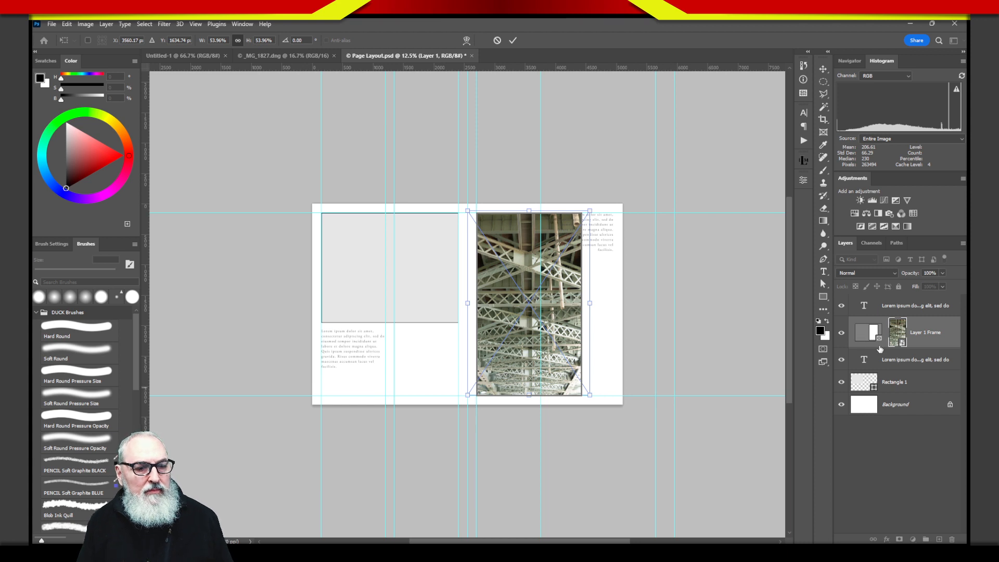
pyautogui.press('Return')
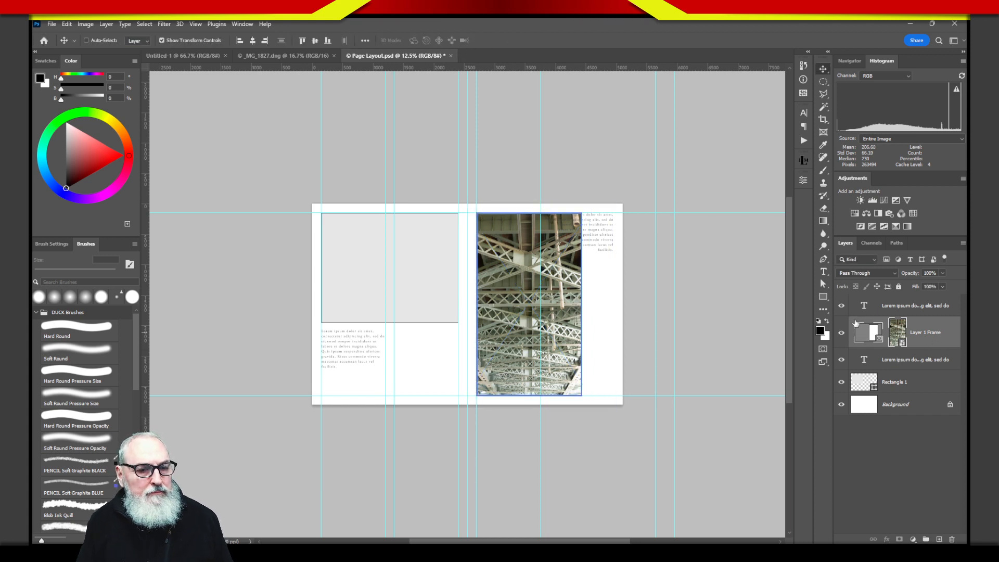
# - Convert the Layer 1 Frame layer for smart filters, accepting its conversion to a smart object
pyautogui.click(165, 26)
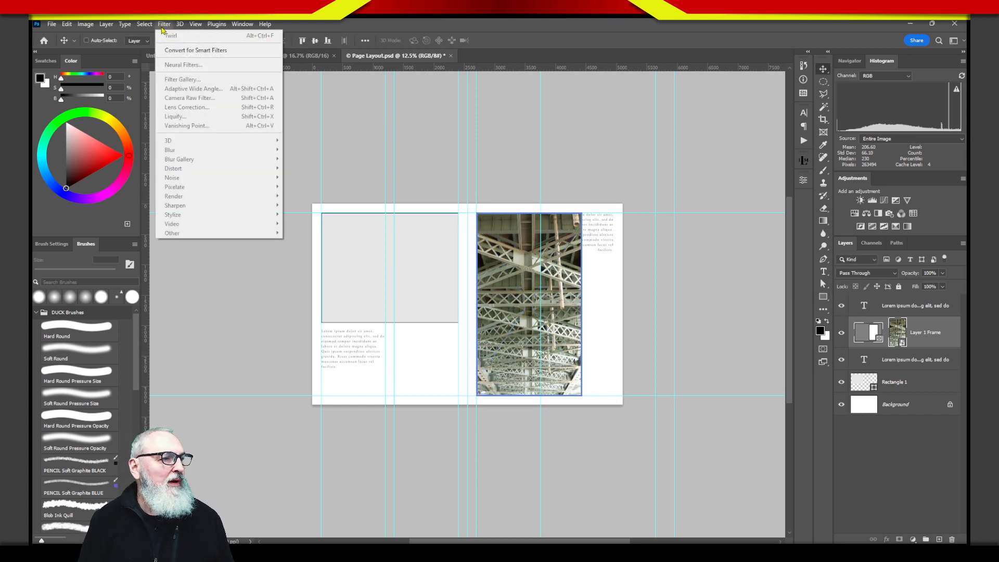
pyautogui.moveTo(200, 28)
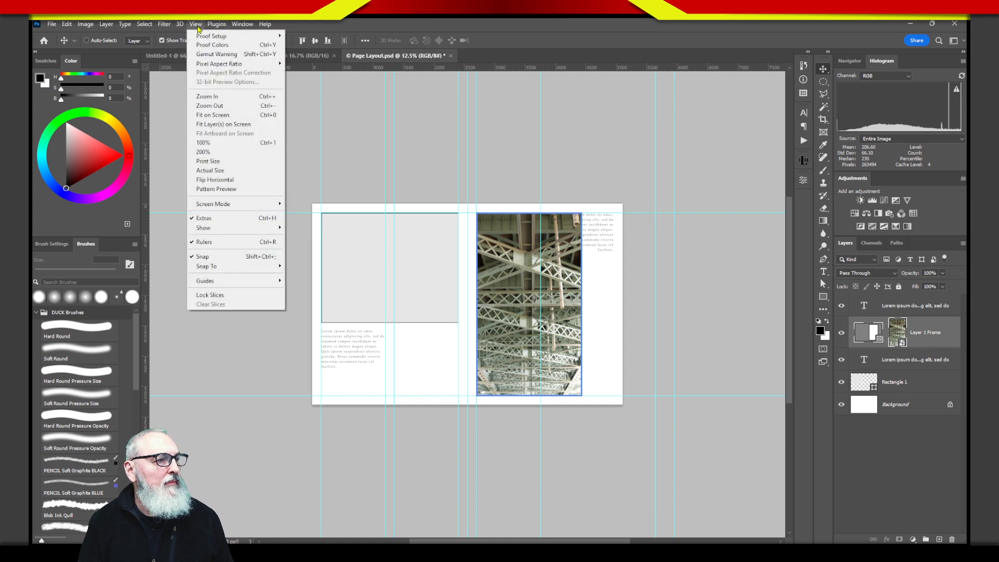
pyautogui.moveTo(168, 27)
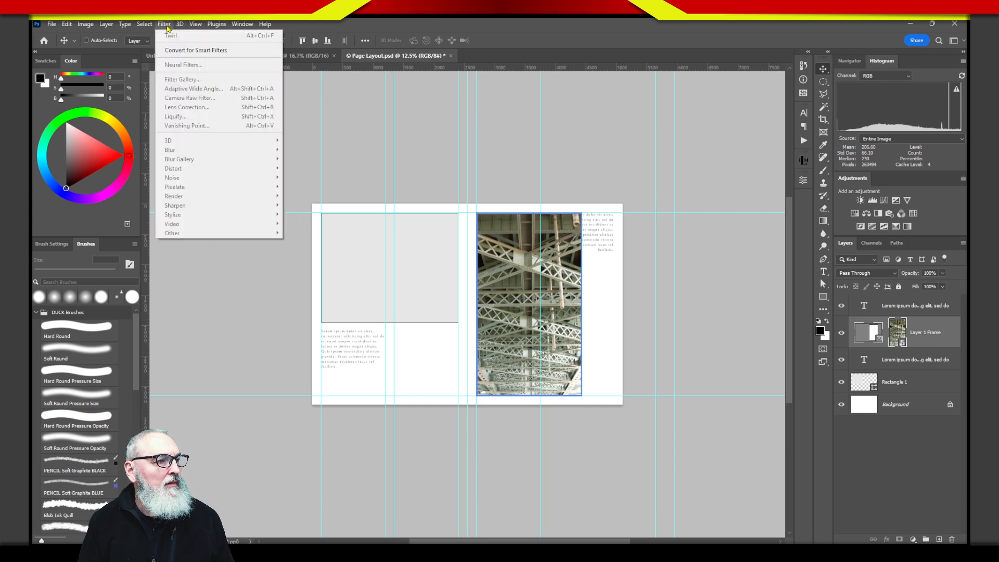
pyautogui.click(172, 50)
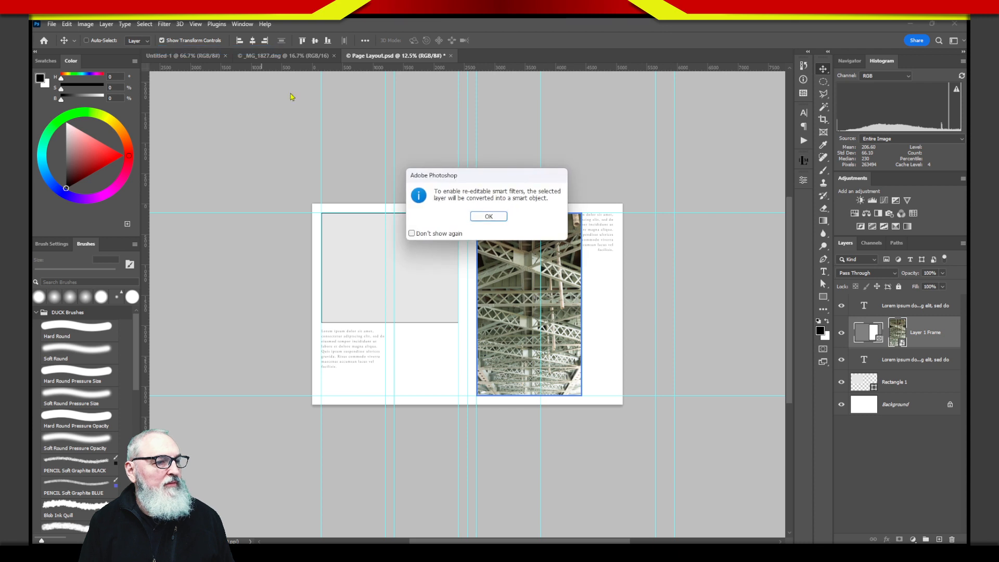
pyautogui.click(489, 217)
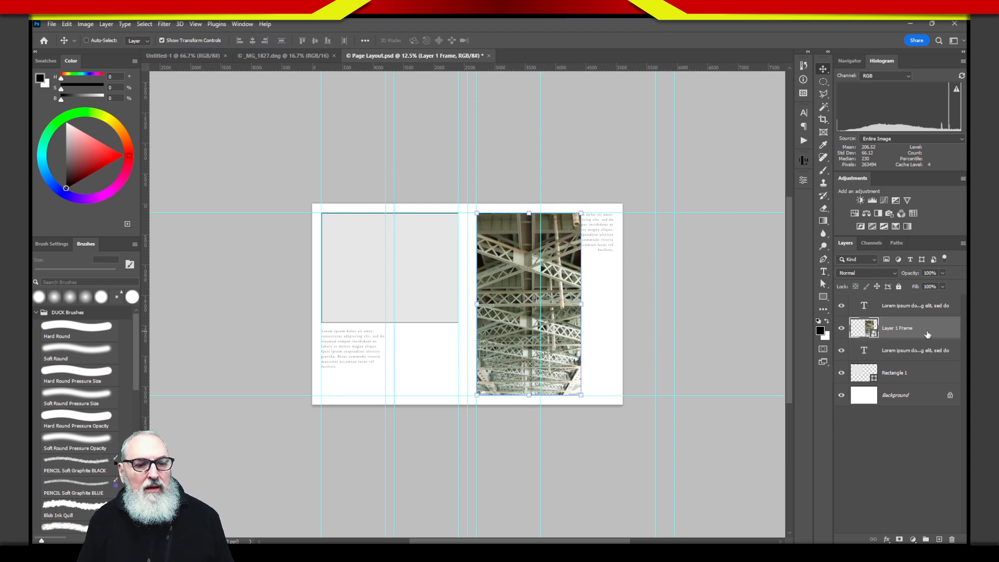
# - Open the contents of the Layer 1 Frame smart object for editing, accepting the notice about saving changes
pyautogui.doubleClick(931, 337)
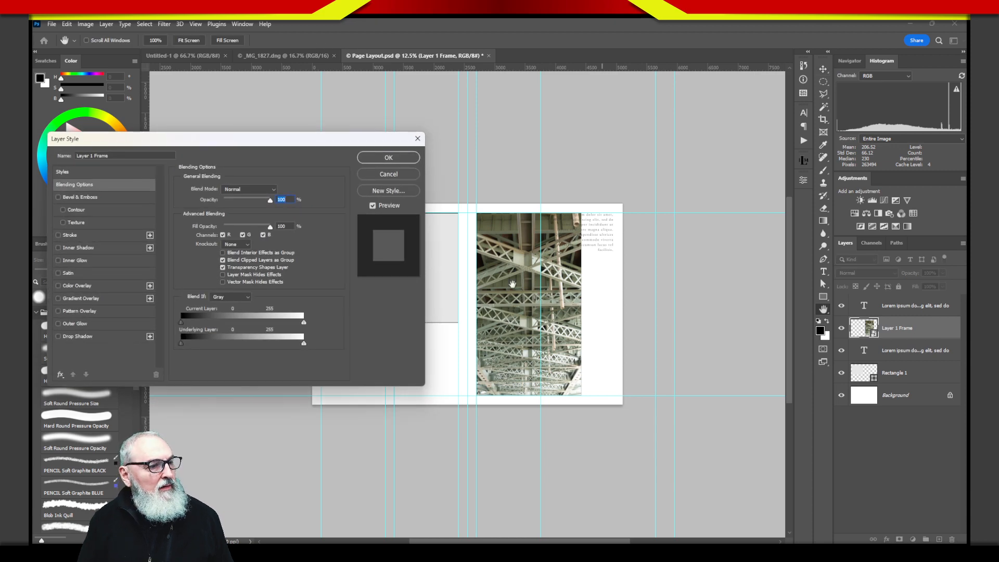
pyautogui.click(409, 172)
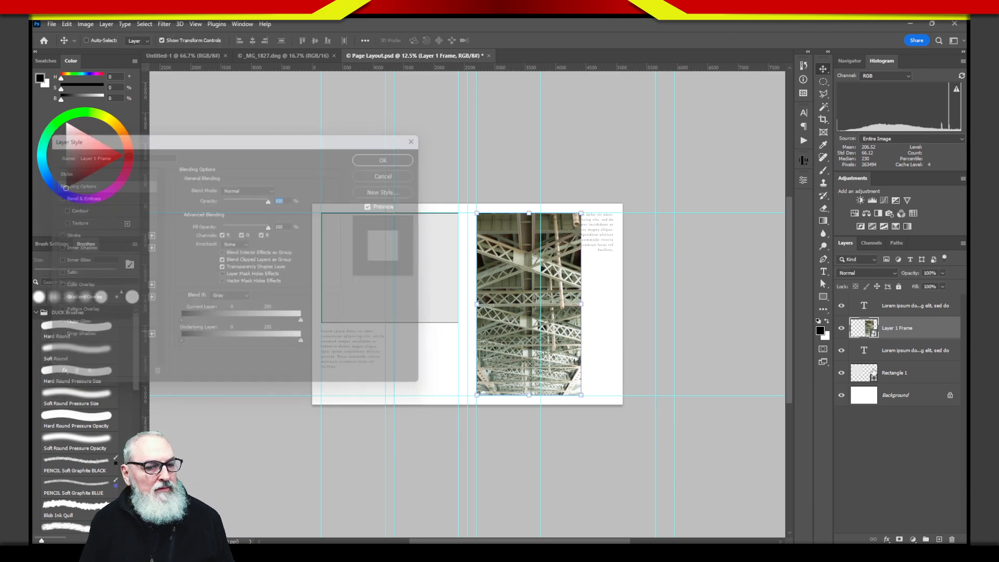
pyautogui.doubleClick(861, 327)
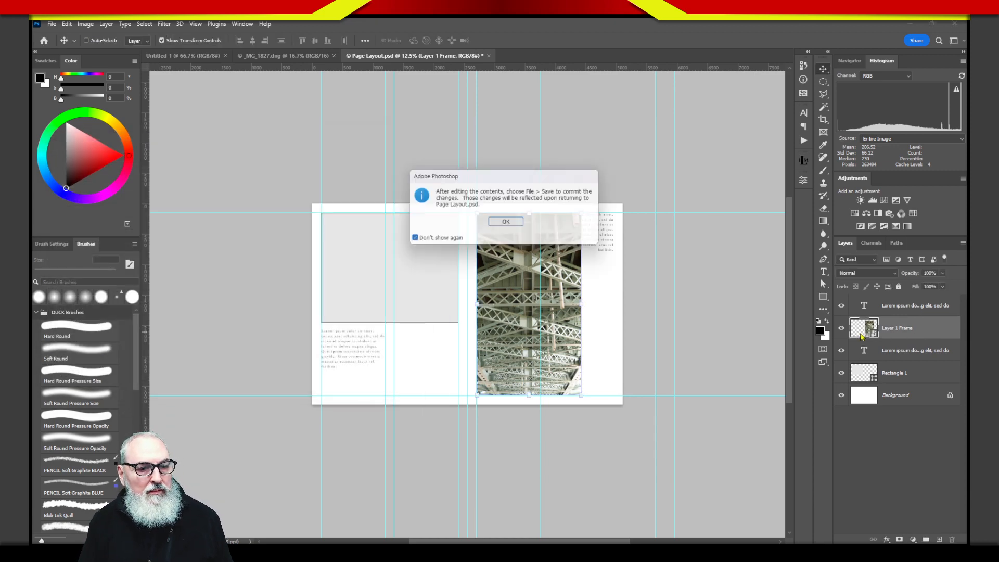
pyautogui.click(508, 224)
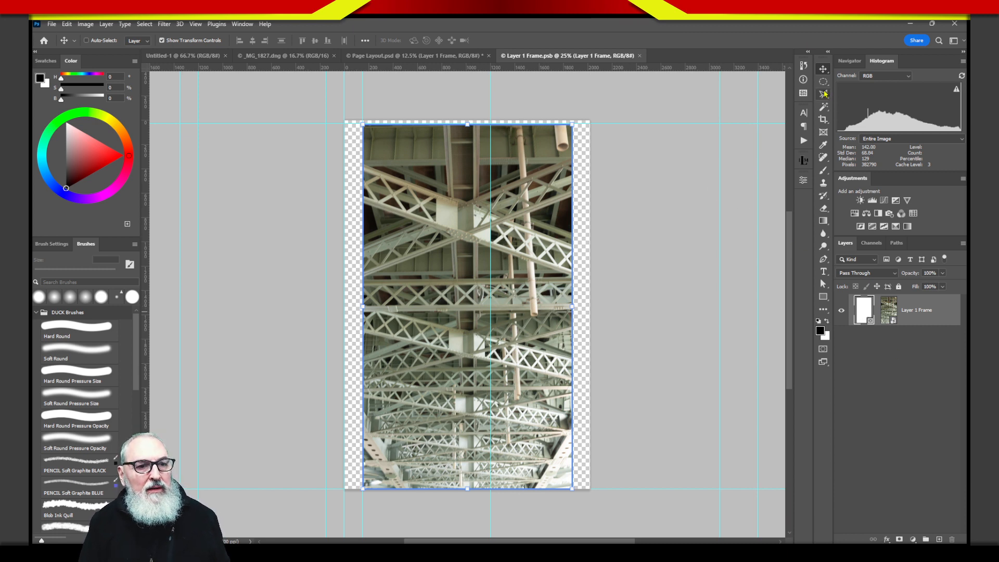
# - Darken the bridge photo with a Curves adjustment (input 172, output 82) and paint its mask black over the centre with a 1000 px Soft Round brush
pyautogui.click(884, 200)
pyautogui.moveTo(744, 266); pyautogui.dragTo(754, 279)
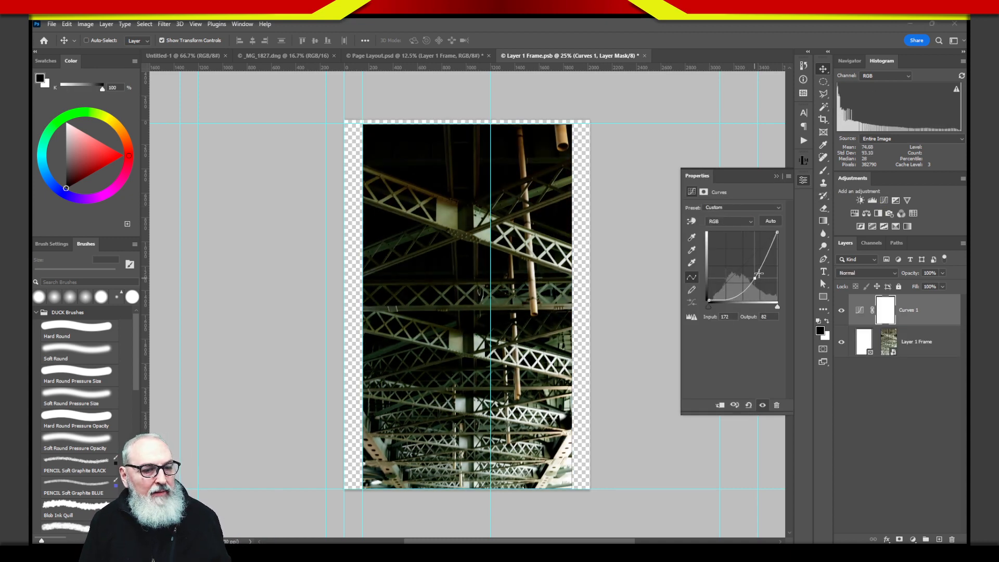
pyautogui.click(887, 317)
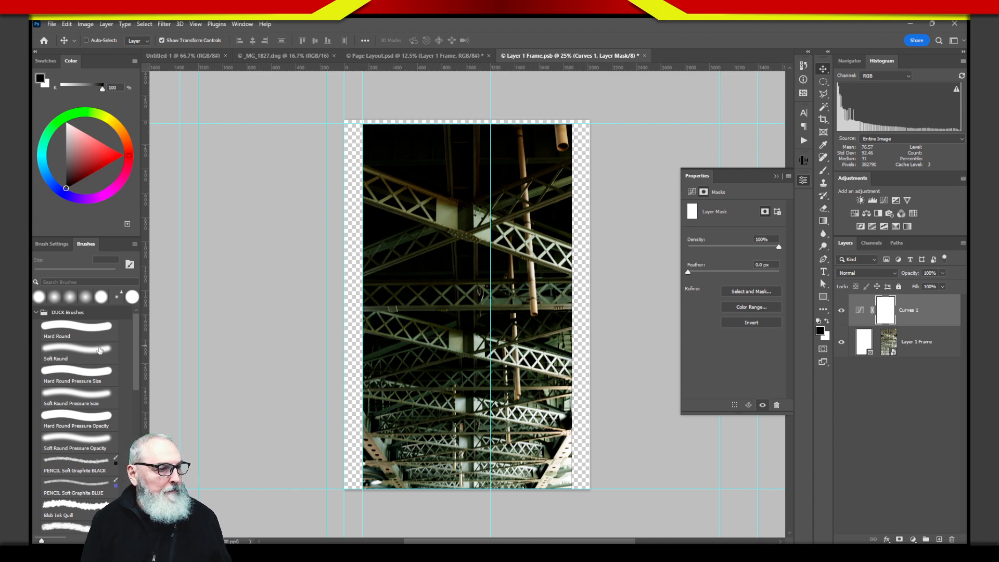
pyautogui.click(80, 364)
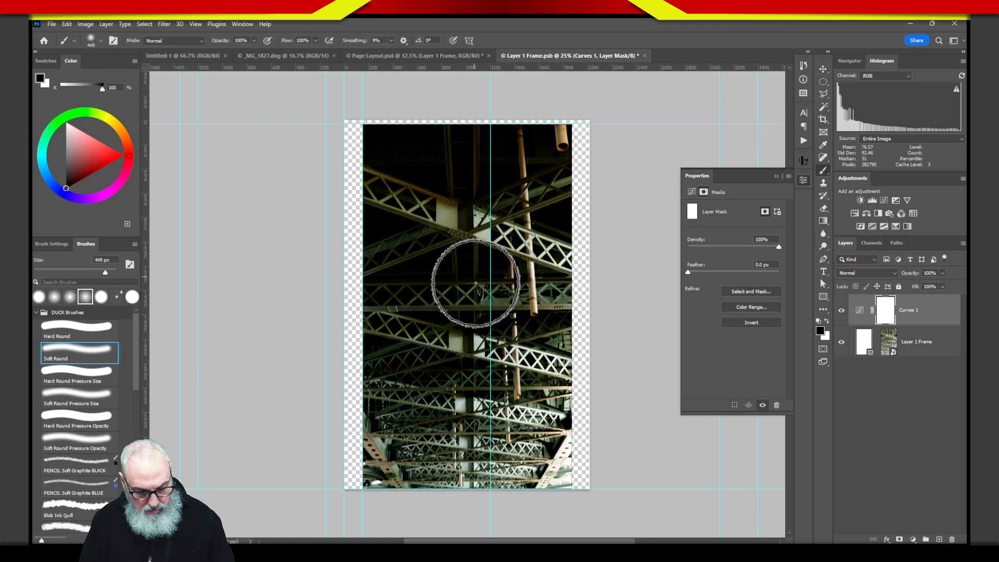
pyautogui.press(']')
pyautogui.press(']')
pyautogui.press(']')
pyautogui.press(']')
pyautogui.press(']')
pyautogui.press(']')
pyautogui.moveTo(452, 201)
pyautogui.mouseDown()
pyautogui.moveTo(476, 392)
pyautogui.moveTo(458, 204)
pyautogui.moveTo(454, 402)
pyautogui.moveTo(463, 189)
pyautogui.moveTo(474, 421)
pyautogui.moveTo(461, 194)
pyautogui.moveTo(443, 357)
pyautogui.moveTo(517, 235)
pyautogui.moveTo(465, 361)
pyautogui.moveTo(460, 288)
pyautogui.mouseUp()
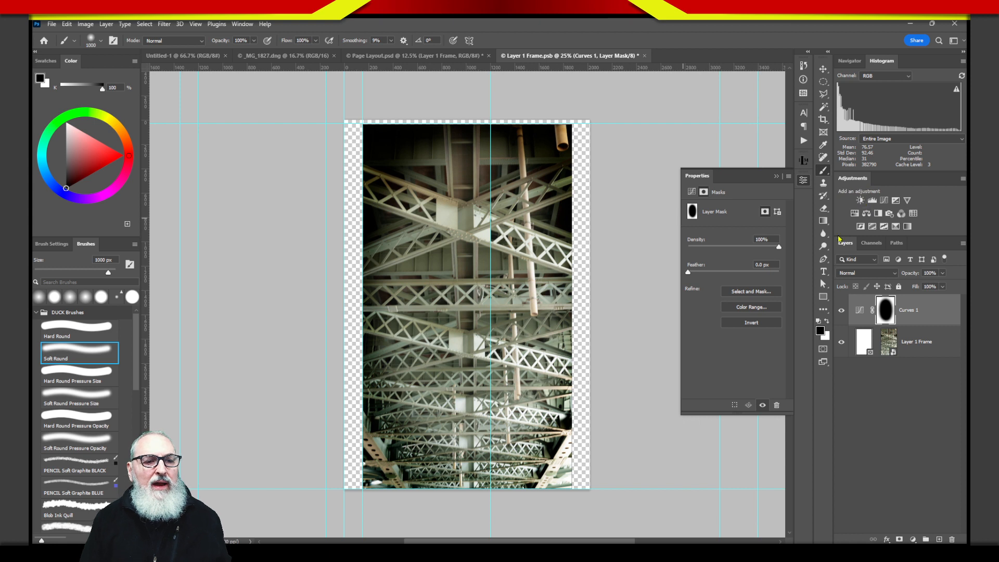
# - Add the text SAMPLE over the middle of the bridge photo and scale it up to 1306.42 pt
pyautogui.click(824, 272)
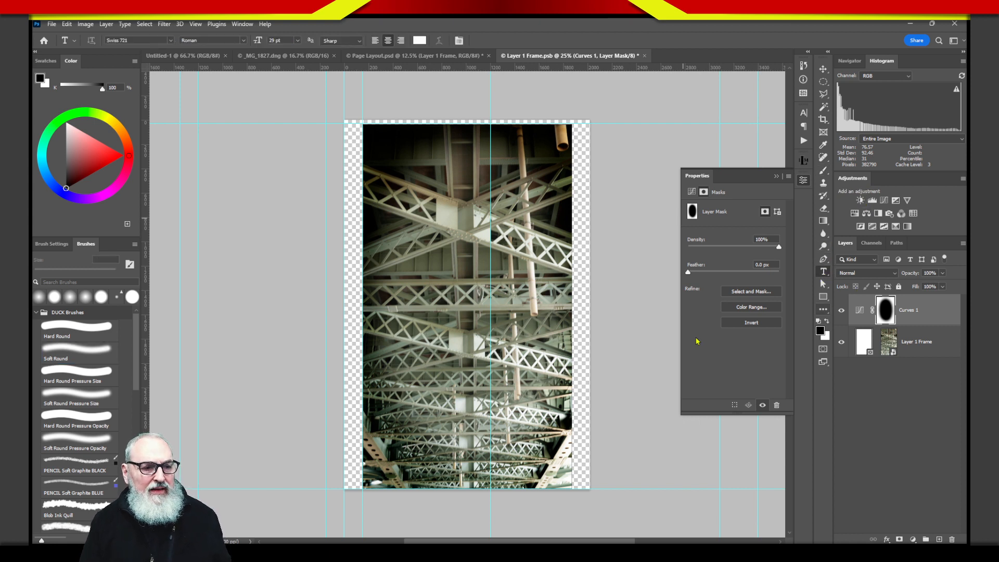
pyautogui.click(423, 297)
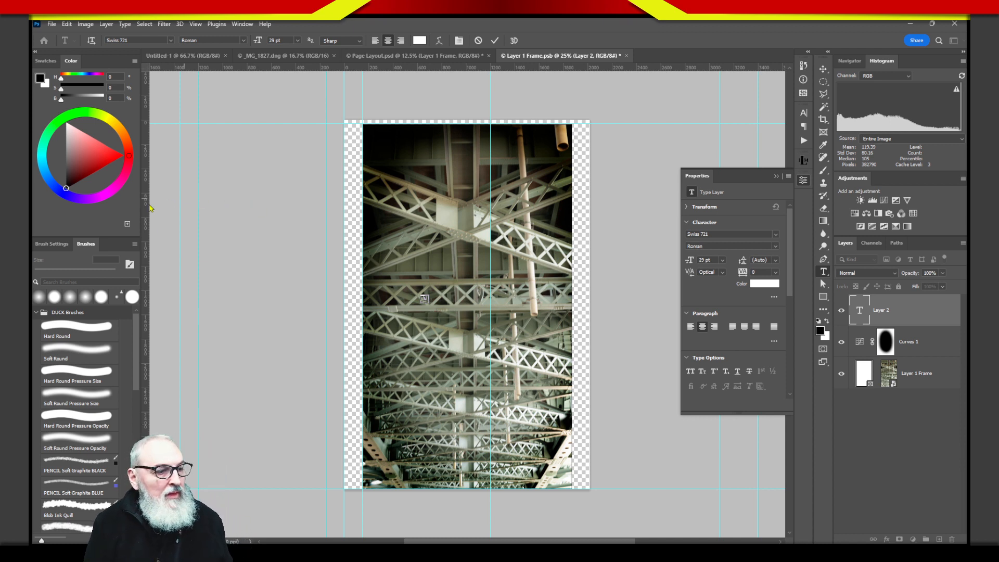
pyautogui.click(823, 68)
pyautogui.moveTo(426, 294); pyautogui.dragTo(531, 212)
pyautogui.moveTo(512, 266); pyautogui.dragTo(484, 334)
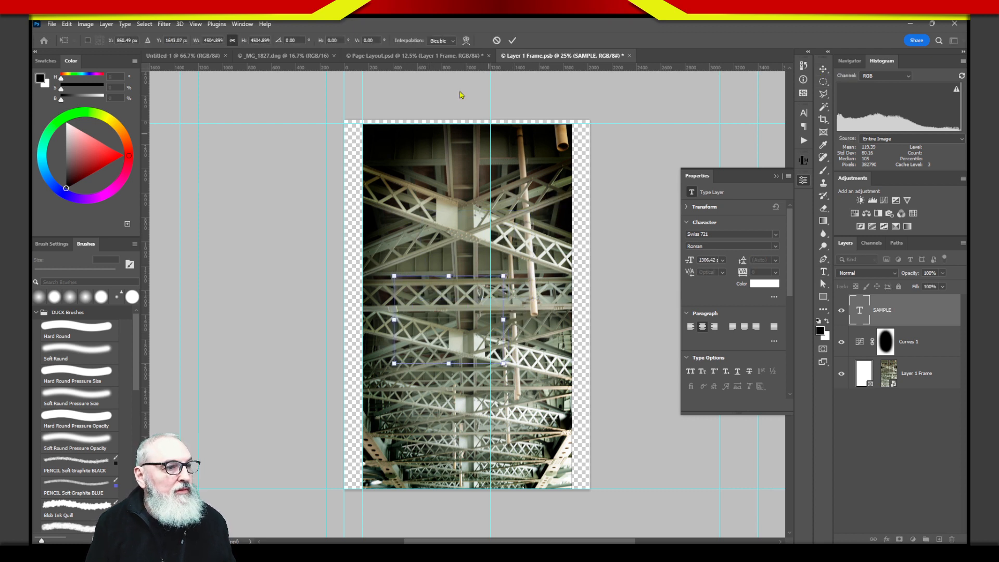
pyautogui.press('Return')
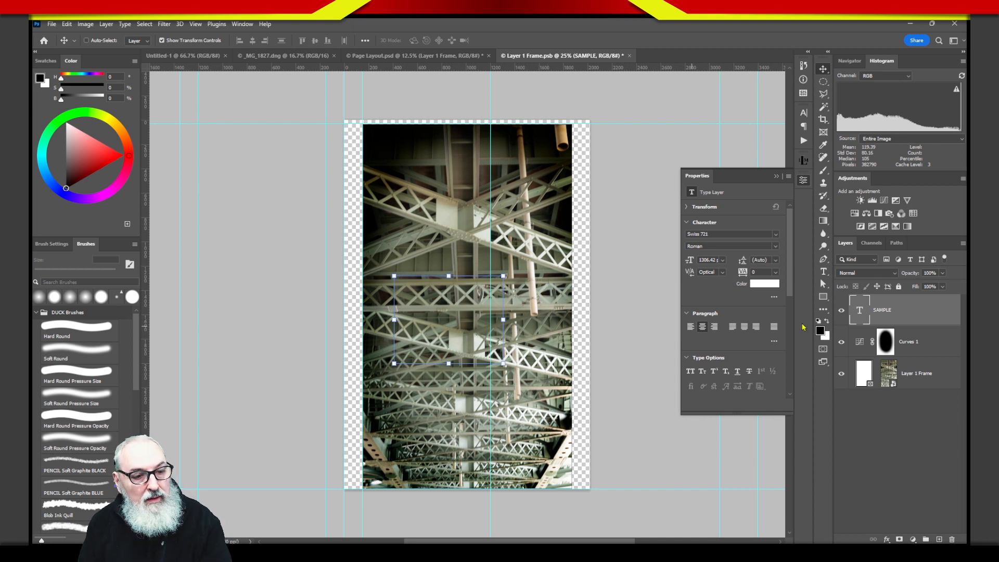
# - Set the SAMPLE text's colour to bright green, #96db10
pyautogui.click(762, 284)
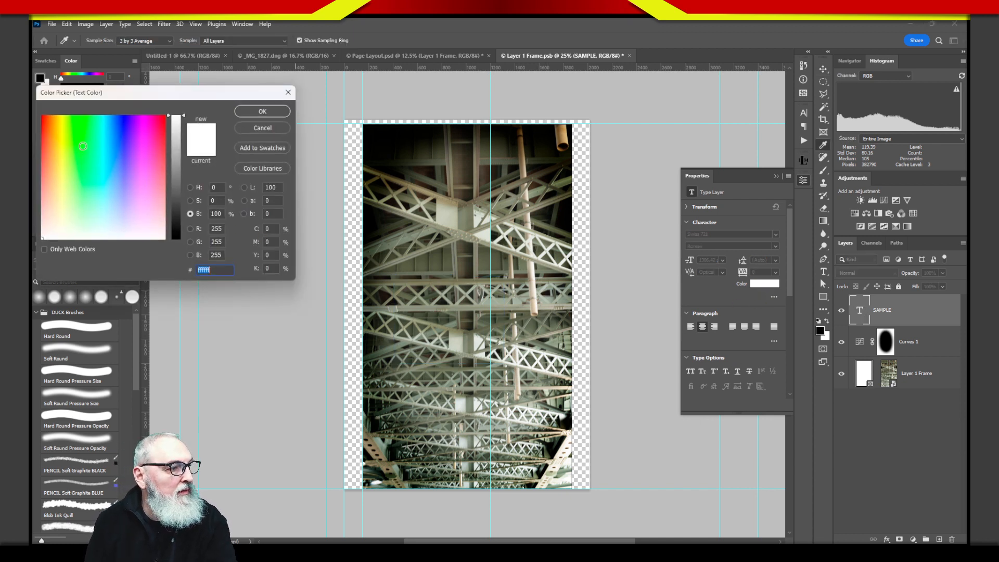
pyautogui.moveTo(70, 150); pyautogui.dragTo(68, 123)
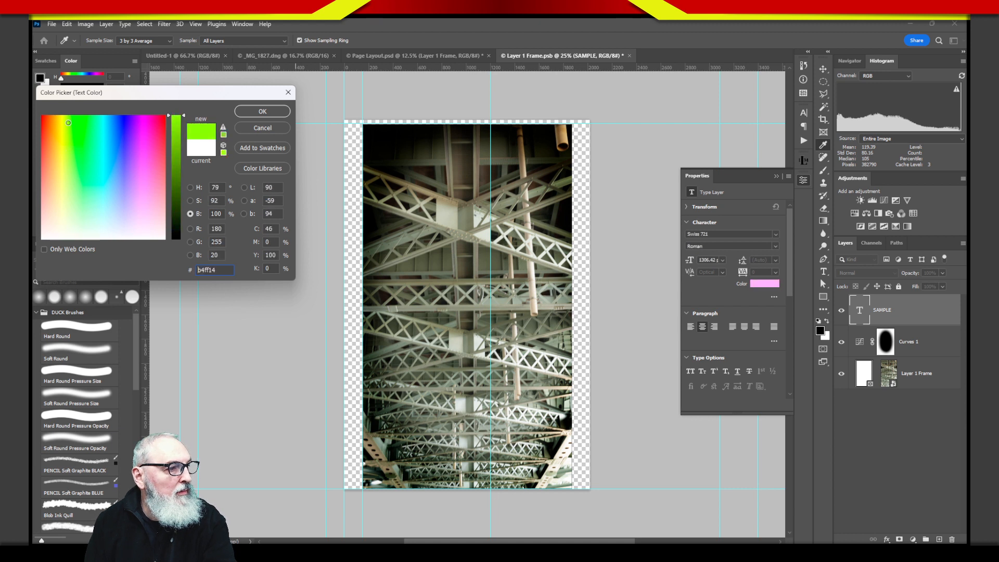
pyautogui.moveTo(177, 194)
pyautogui.mouseDown()
pyautogui.moveTo(177, 221)
pyautogui.moveTo(176, 190)
pyautogui.mouseUp()
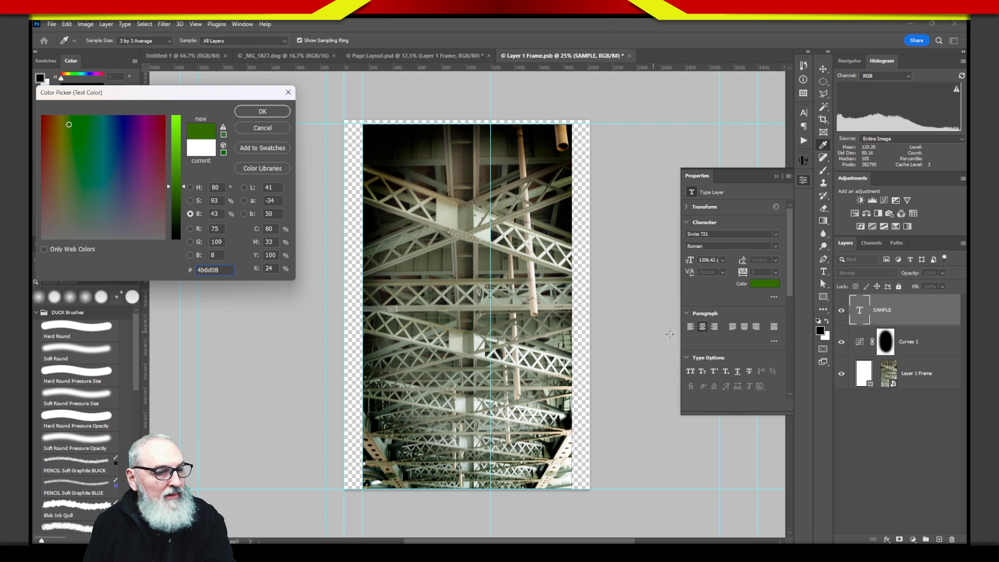
pyautogui.click(175, 134)
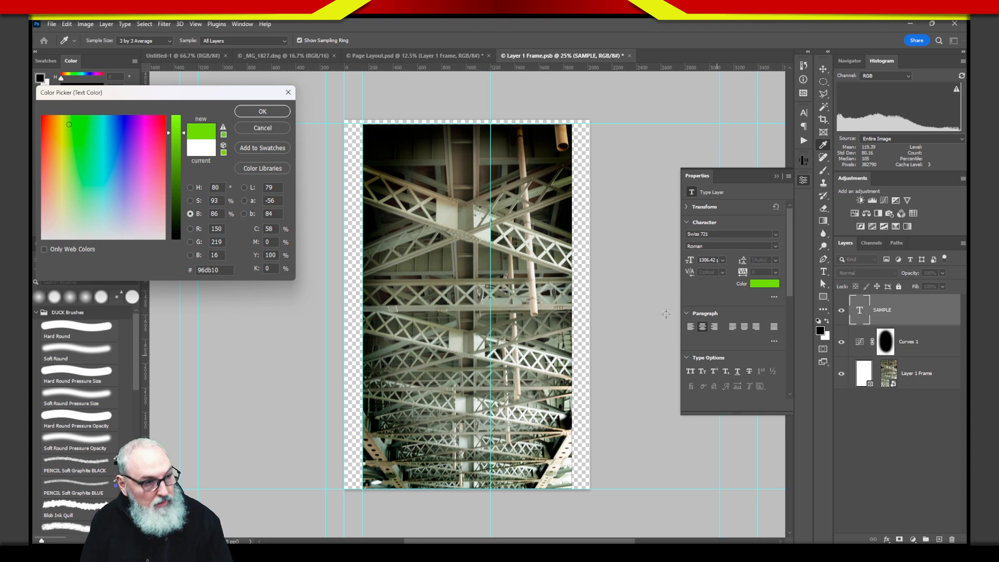
pyautogui.click(262, 112)
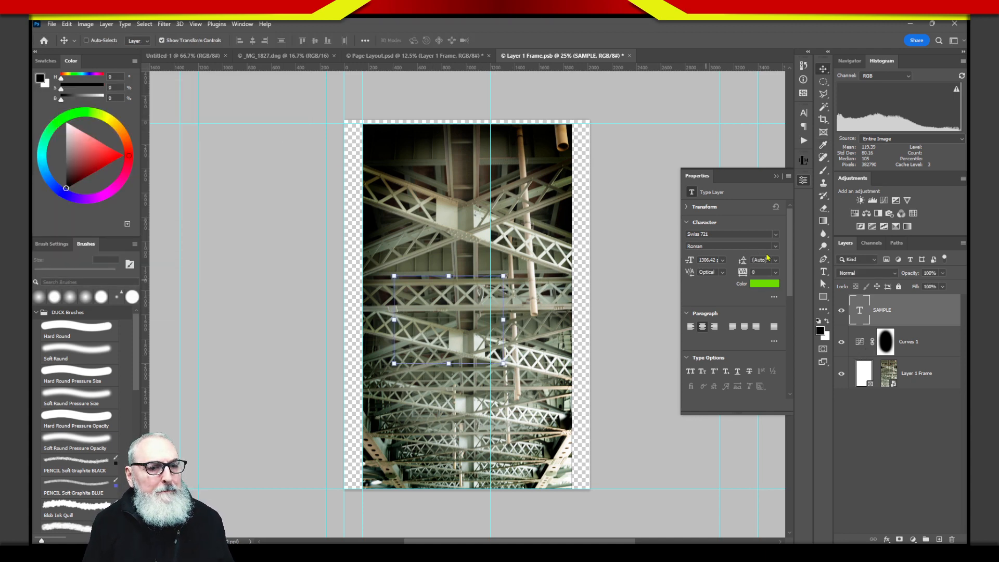
# - Set the SAMPLE text's size to 72 pt, then scale it up to 130.63%
pyautogui.click(722, 260)
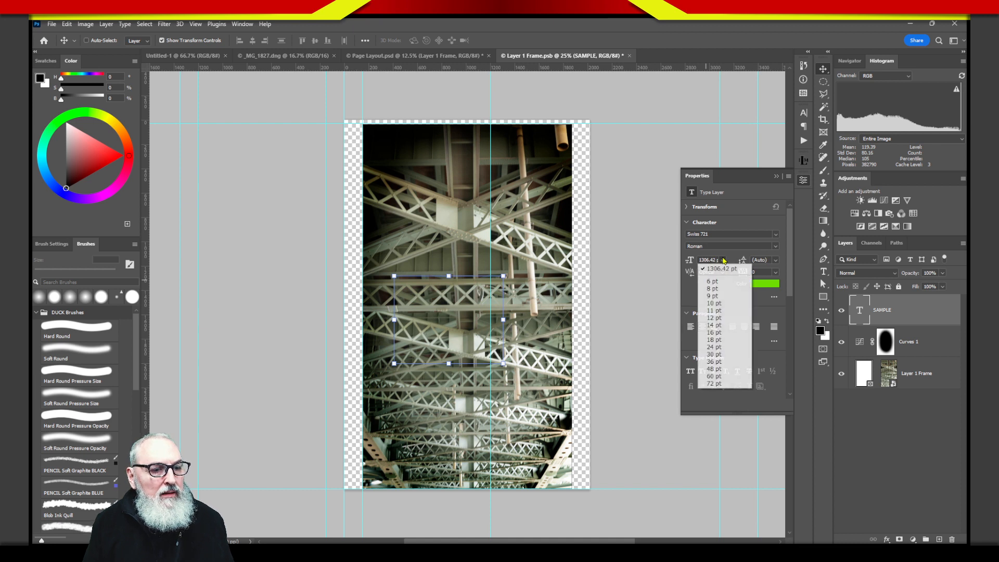
pyautogui.click(723, 383)
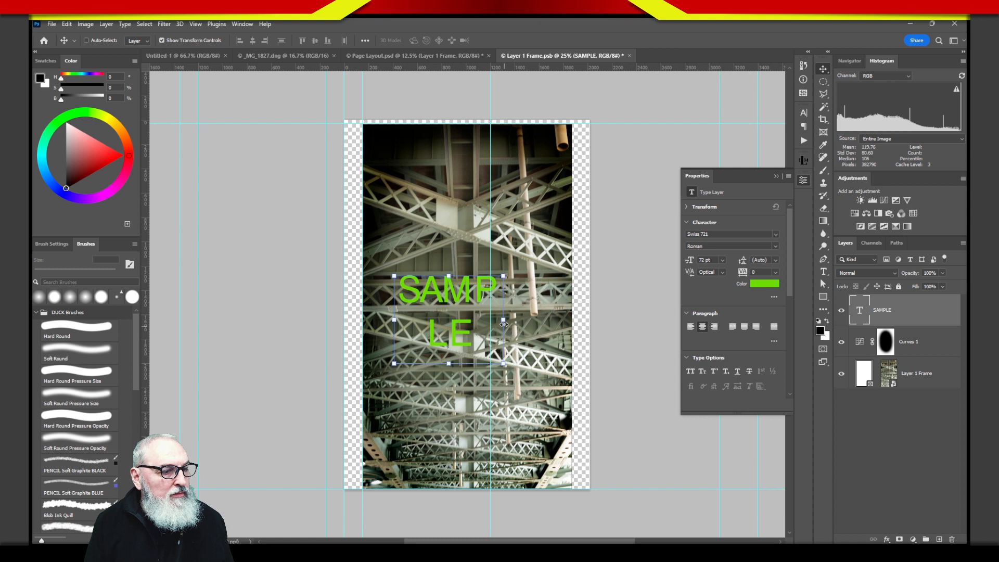
pyautogui.moveTo(503, 324); pyautogui.dragTo(536, 316)
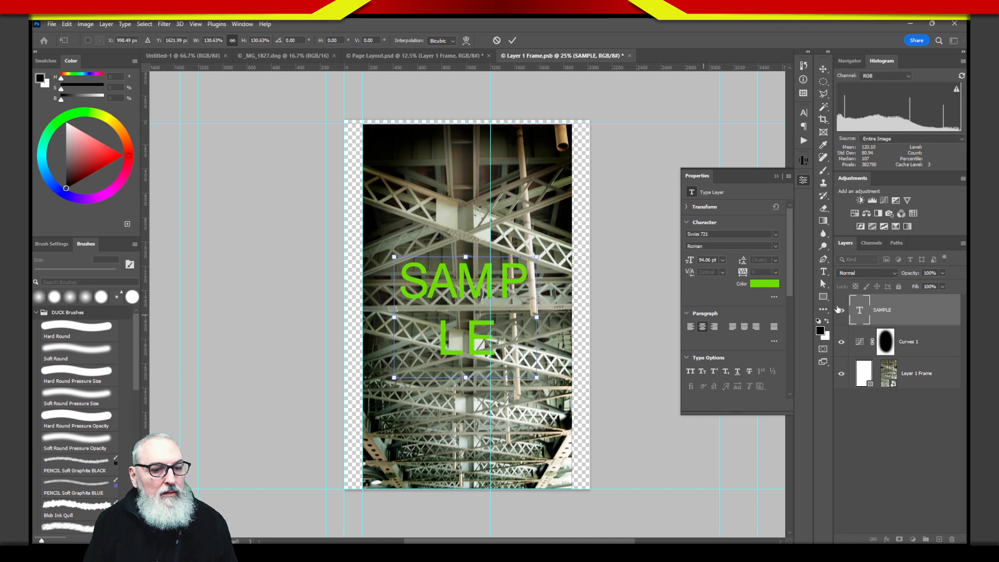
# - Widen the text box so SAMPLE fits on one line, and centre it across the bridge photo
pyautogui.click(823, 271)
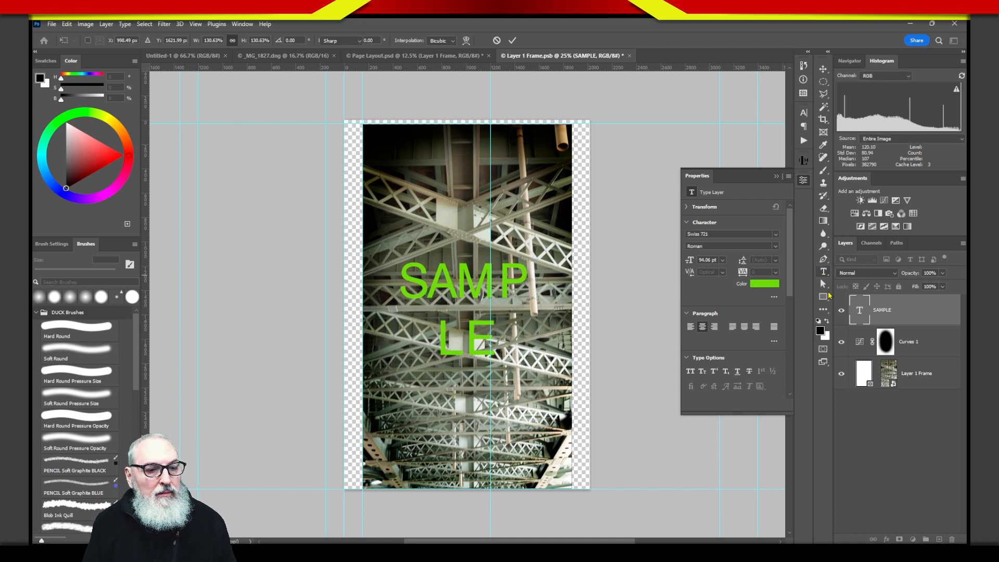
pyautogui.click(501, 296)
pyautogui.moveTo(537, 319); pyautogui.dragTo(590, 319)
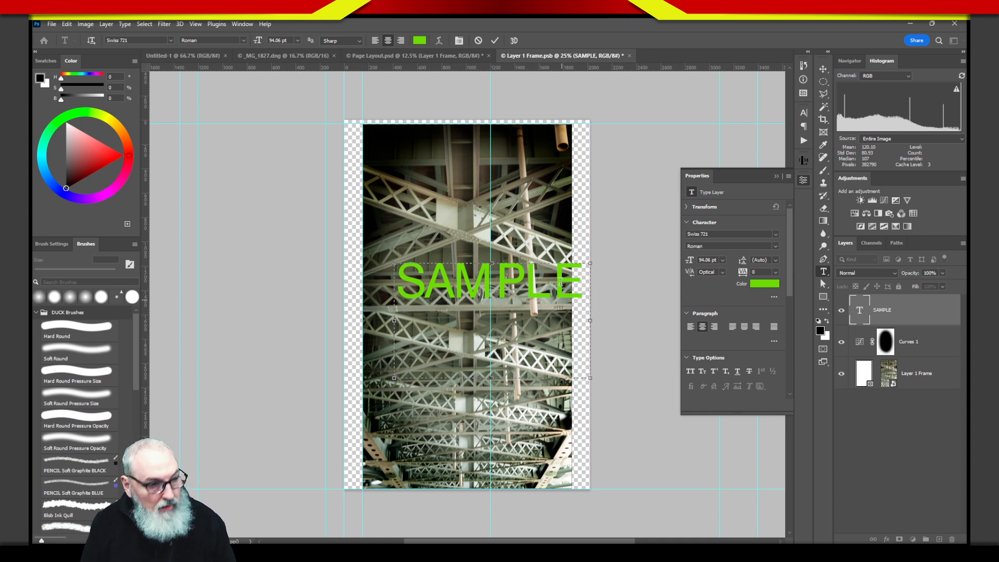
pyautogui.click(823, 68)
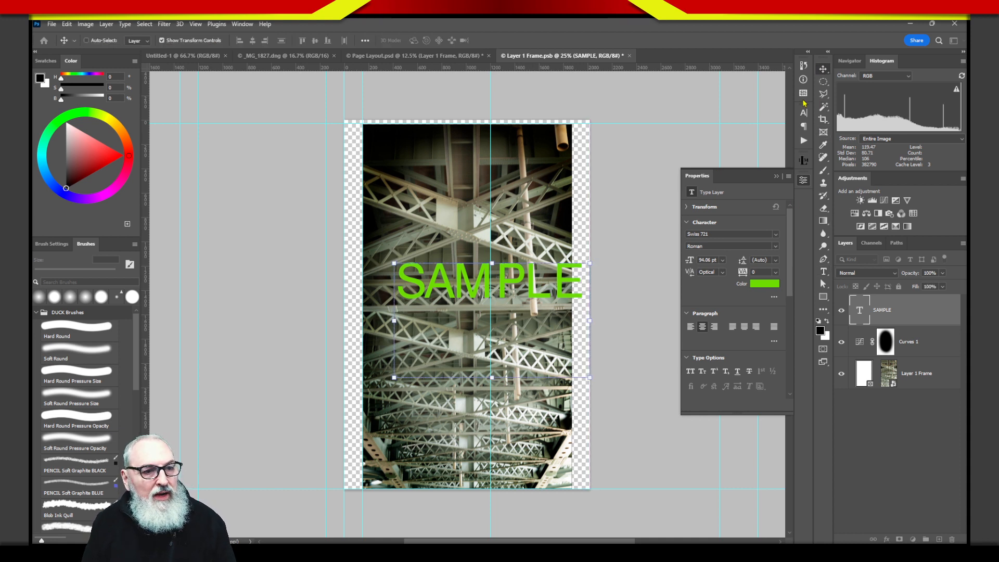
pyautogui.moveTo(510, 292); pyautogui.dragTo(485, 317)
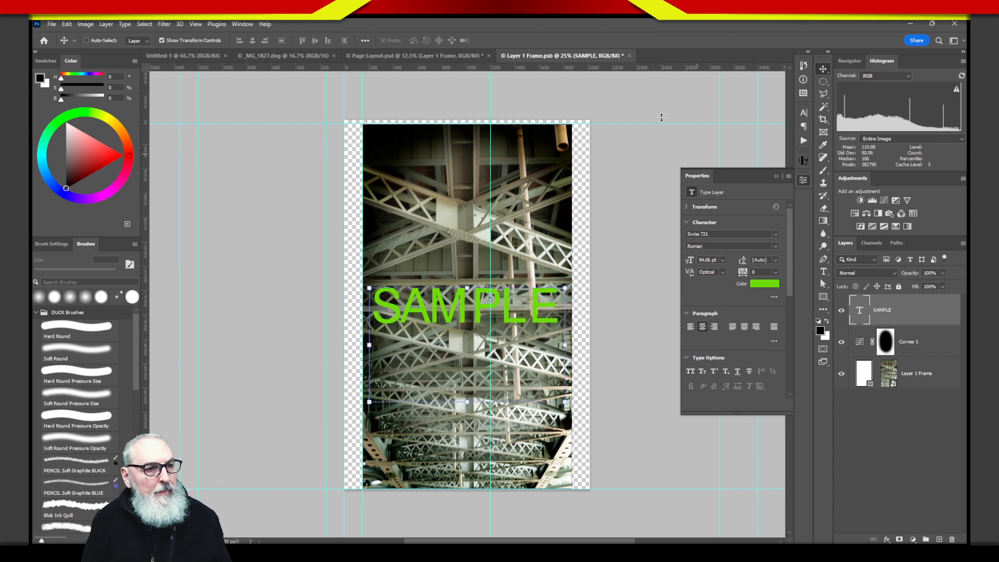
# - Save and close the edited smart object contents, and view the updated page layout fitted to the window without the Properties panel
pyautogui.hotkey('ctrl', 's')
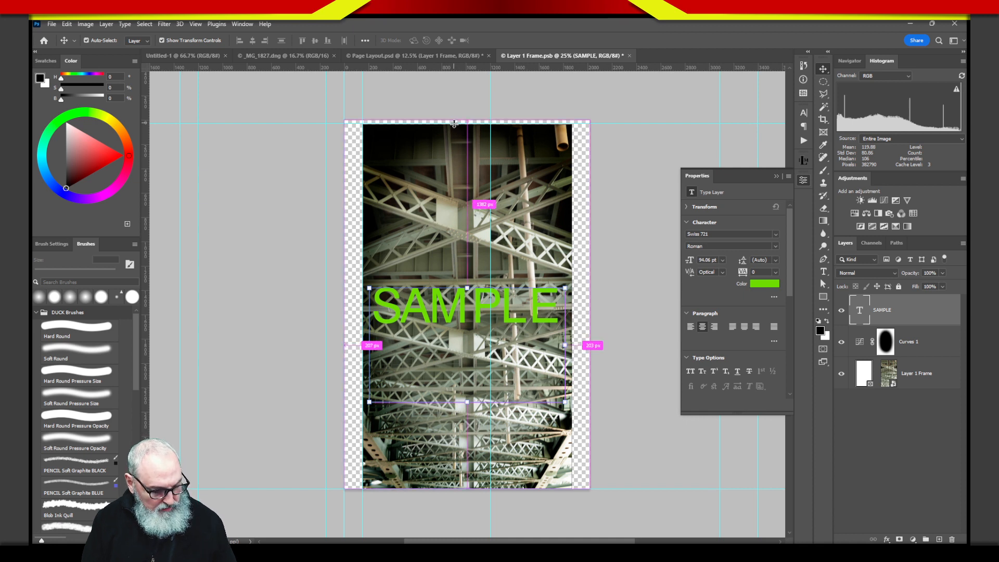
pyautogui.click(625, 56)
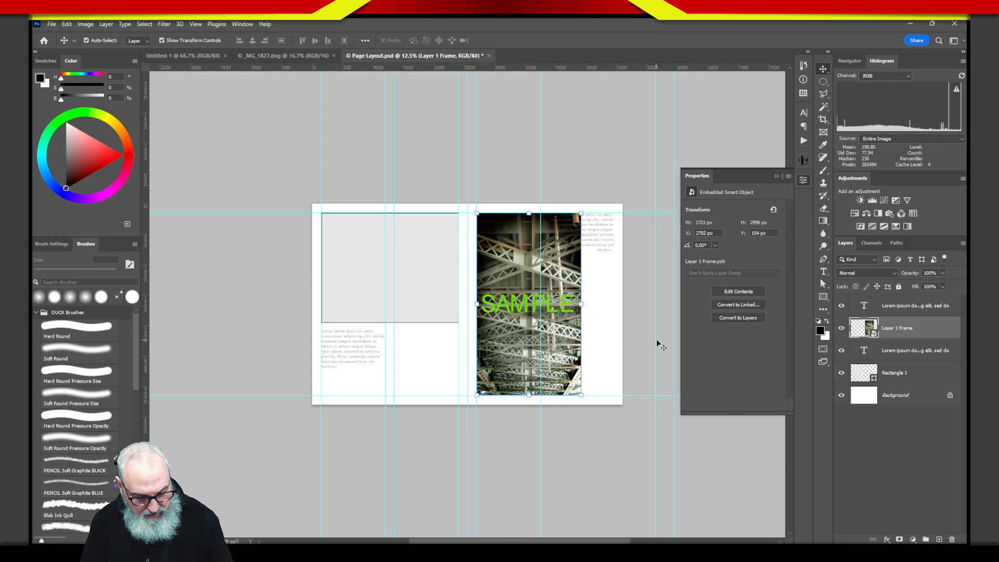
pyautogui.hotkey('ctrl', '0')
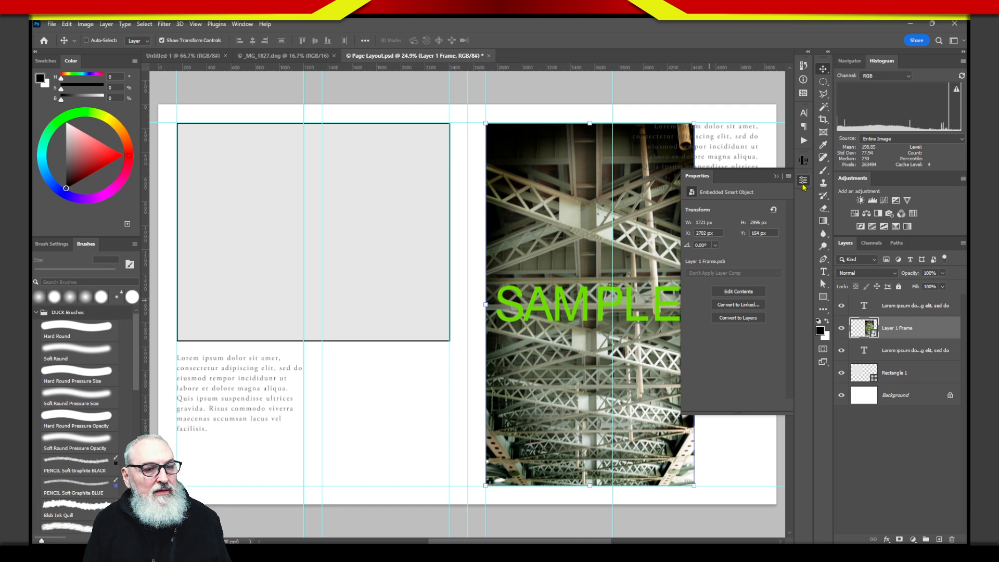
pyautogui.click(803, 183)
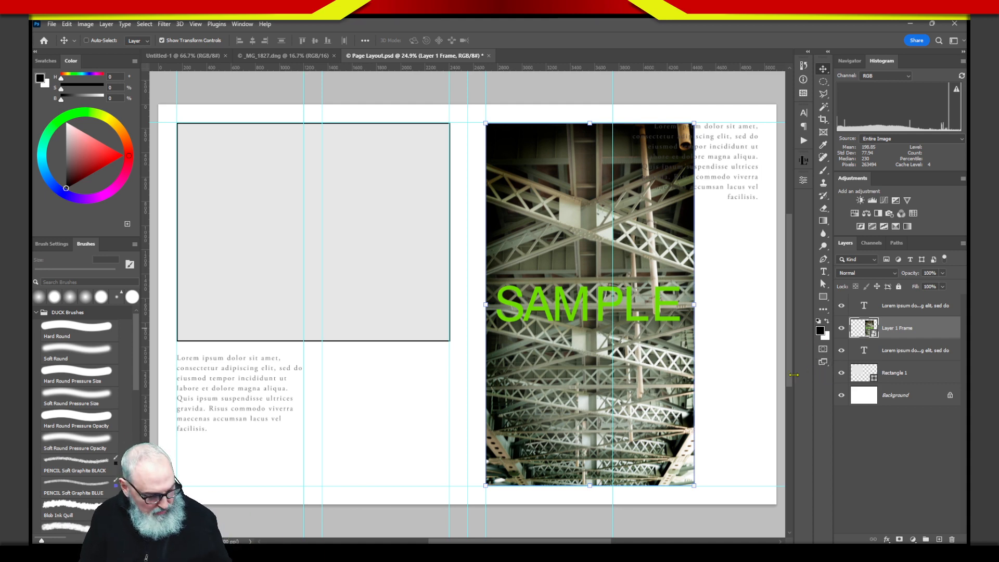
# - Switch to Lightroom Classic and send the red macaw photo _MG_7019 from the _Classroom folder to Photoshop for editing
pyautogui.hotkey('alt', 'Tab')
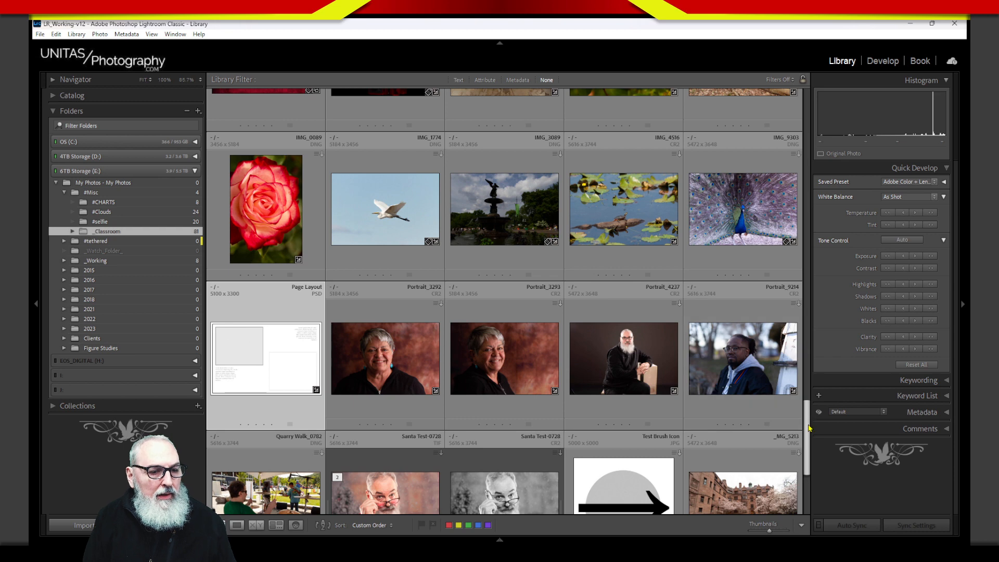
pyautogui.scroll(3, 810, 396)
pyautogui.scroll(-3, 810, 396)
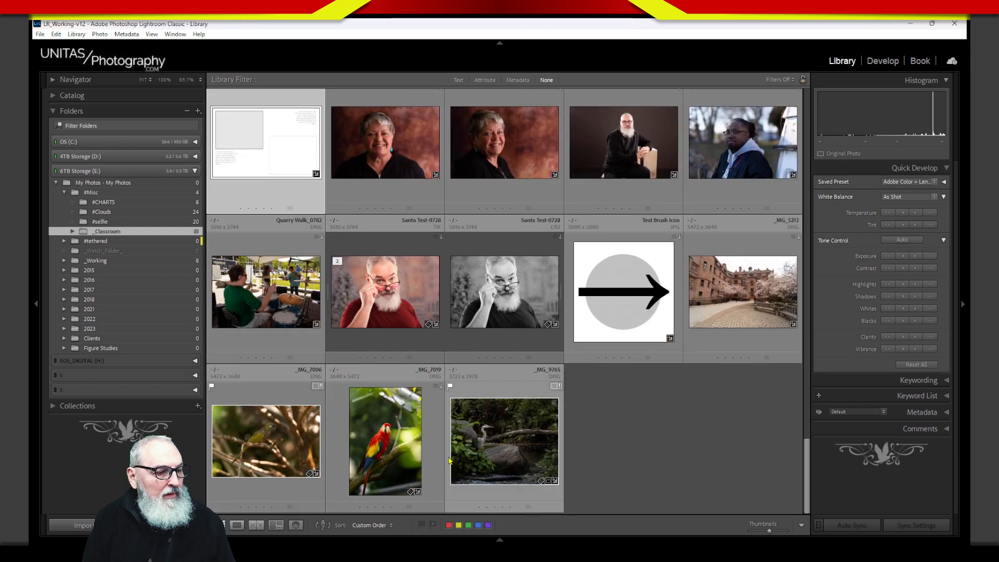
pyautogui.click(406, 456)
pyautogui.rightClick(409, 447)
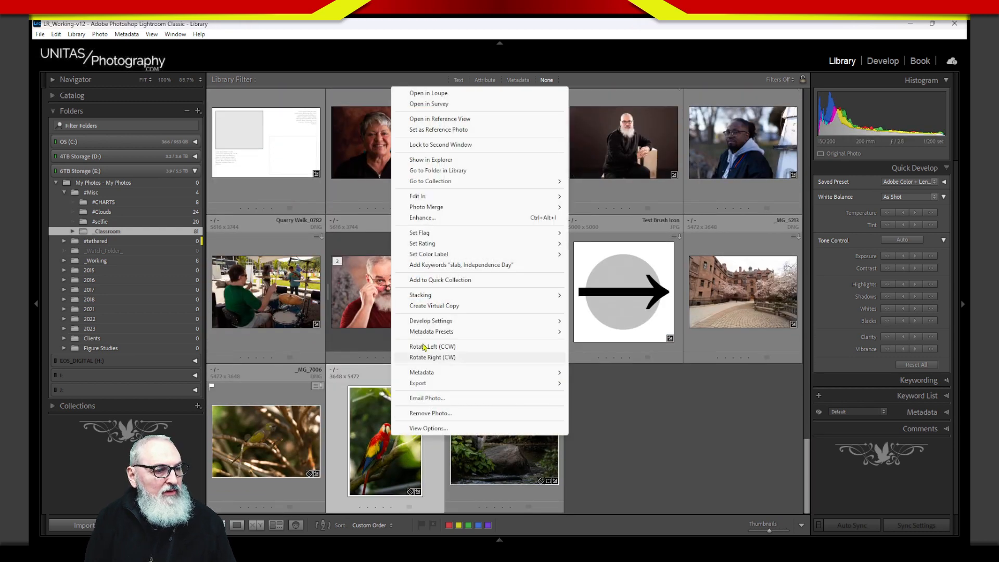
pyautogui.moveTo(546, 196)
pyautogui.click(590, 198)
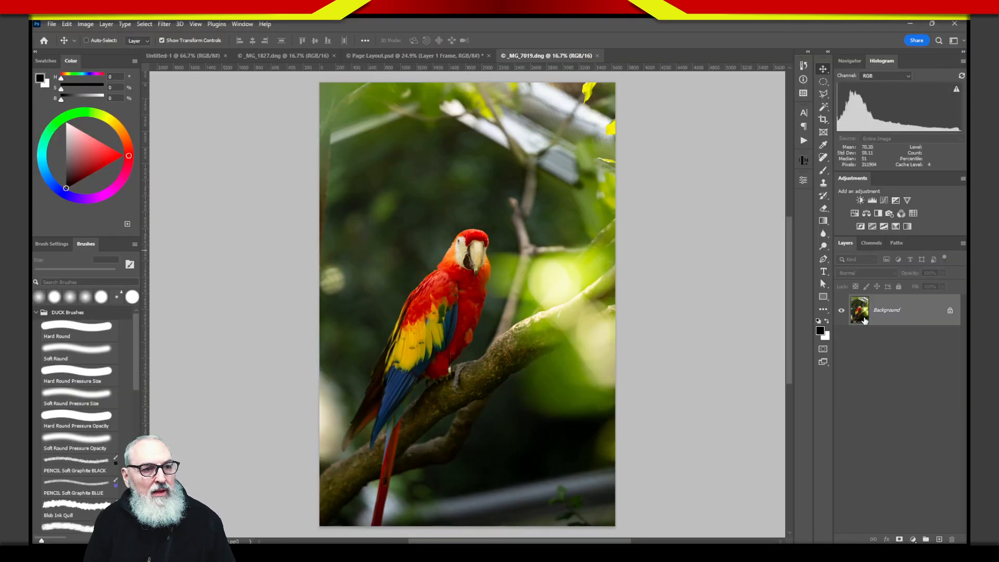
# - Copy the macaw photo's Background layer into Page Layout.psd, accepting the bit-depth difference
pyautogui.moveTo(864, 320); pyautogui.dragTo(319, 363)
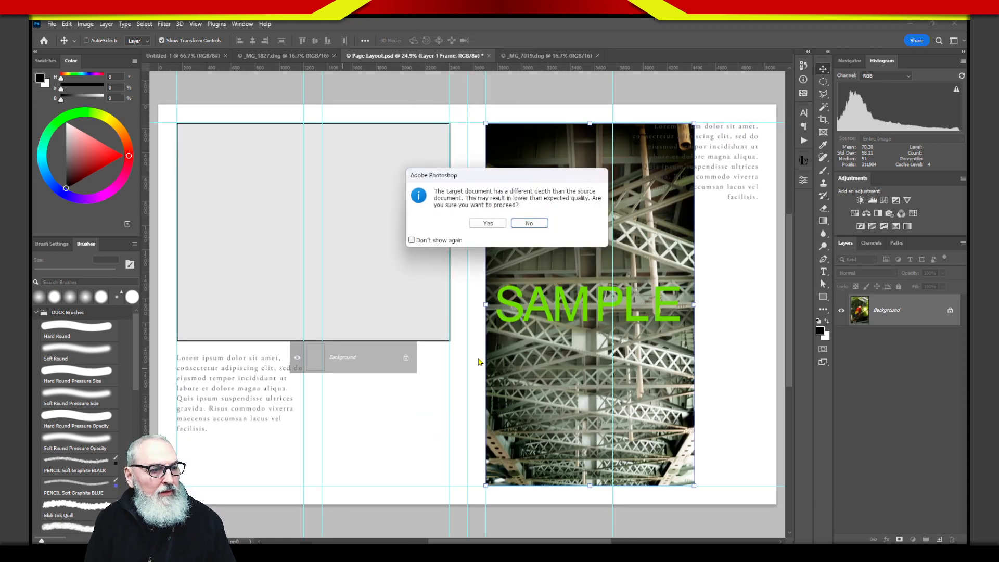
pyautogui.click(488, 223)
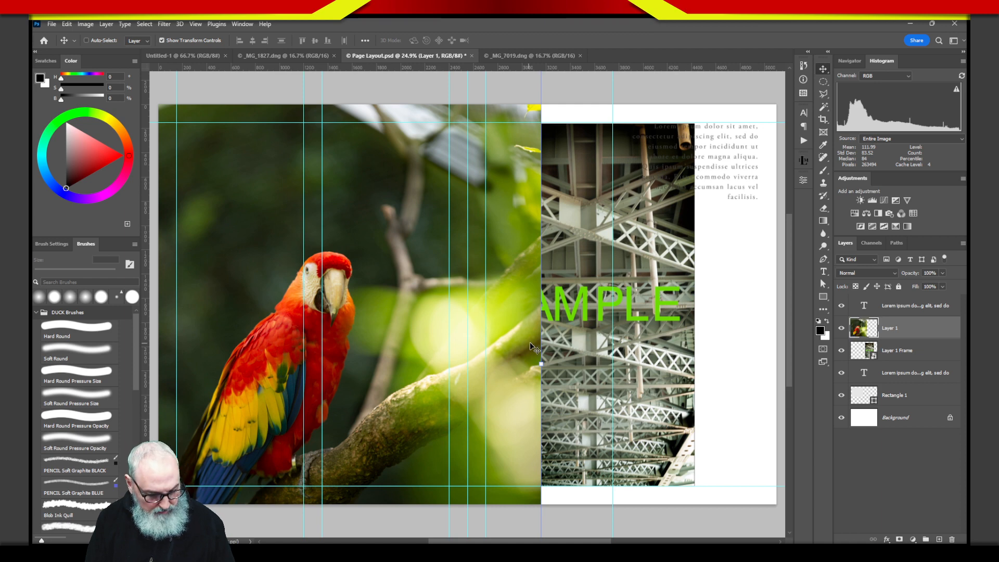
pyautogui.hotkey('ctrl', 't')
pyautogui.hotkey('ctrl', '0')
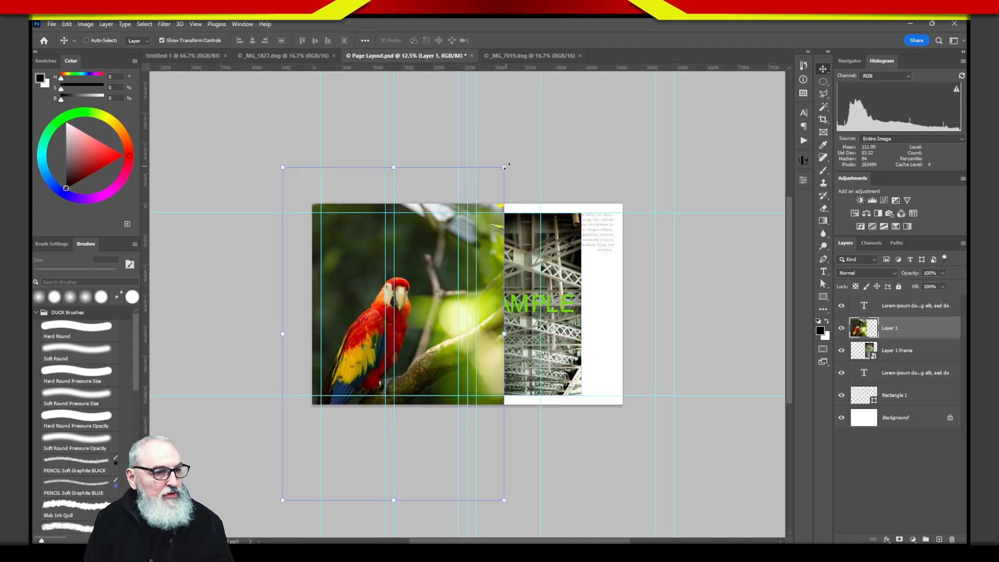
# - Scale the macaw photo to about 52.45% and place it over the grey rectangle on the left page
pyautogui.moveTo(504, 167); pyautogui.dragTo(426, 344)
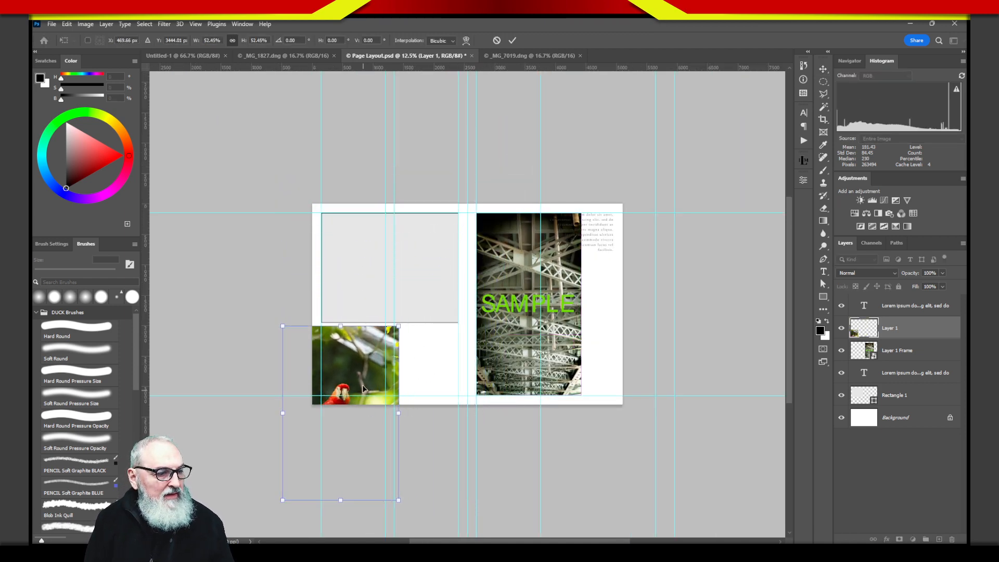
pyautogui.moveTo(362, 385); pyautogui.dragTo(411, 267)
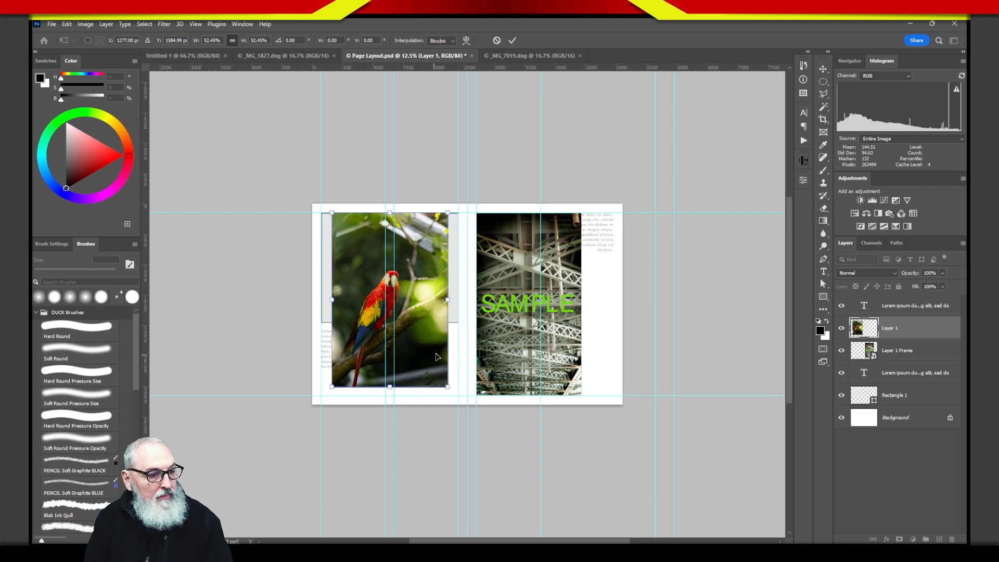
pyautogui.click(513, 38)
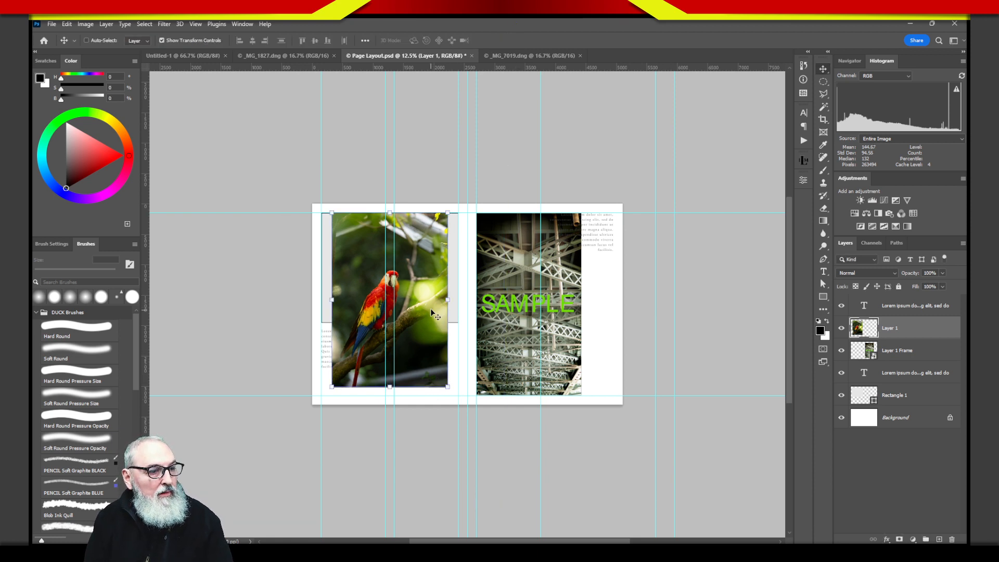
# - Delete the pasted macaw layer and rename the bridge photo's smart object layer as LiveFrame
pyautogui.press('Delete')
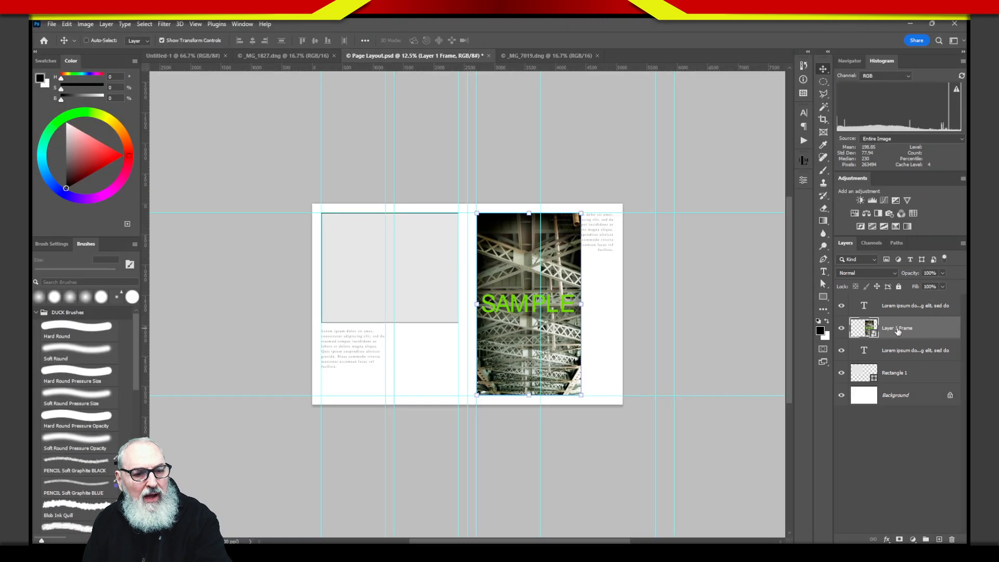
pyautogui.doubleClick(906, 328)
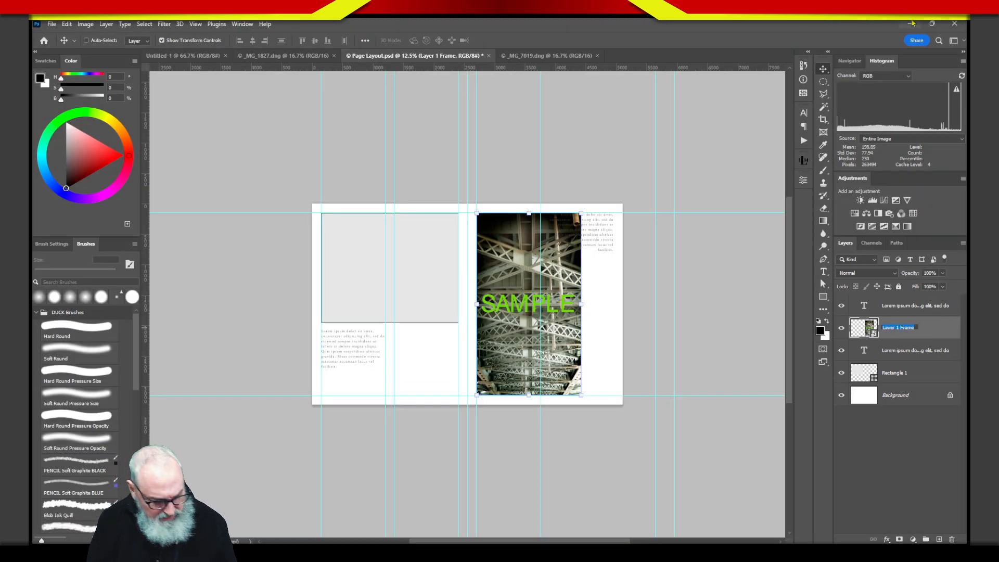
pyautogui.write('PIC')
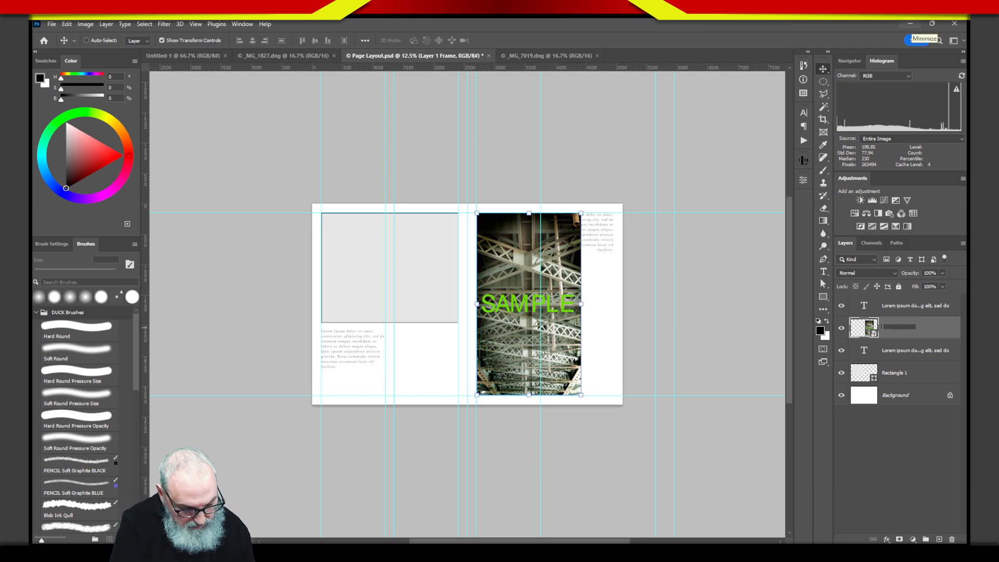
pyautogui.write('Frame')
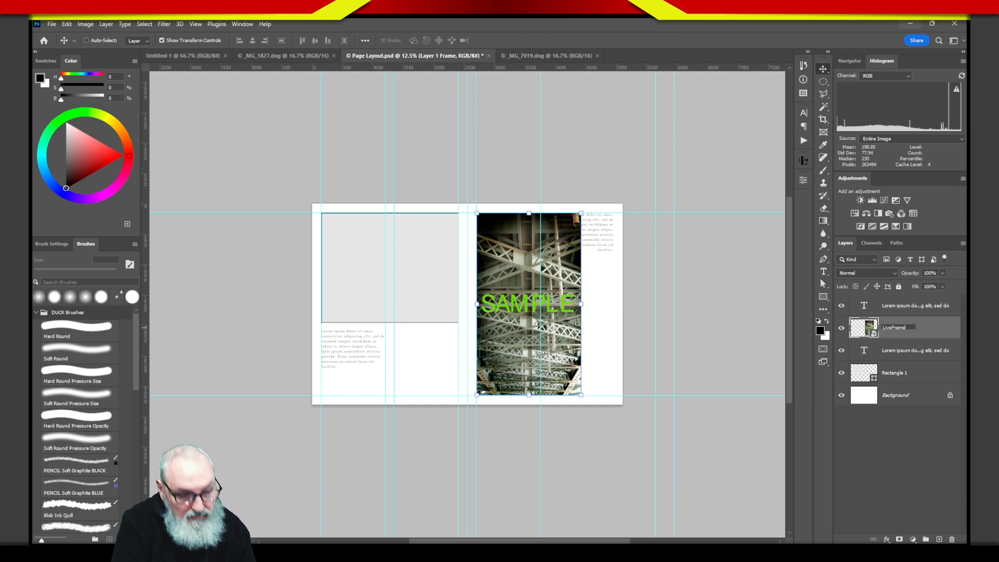
pyautogui.press('Return')
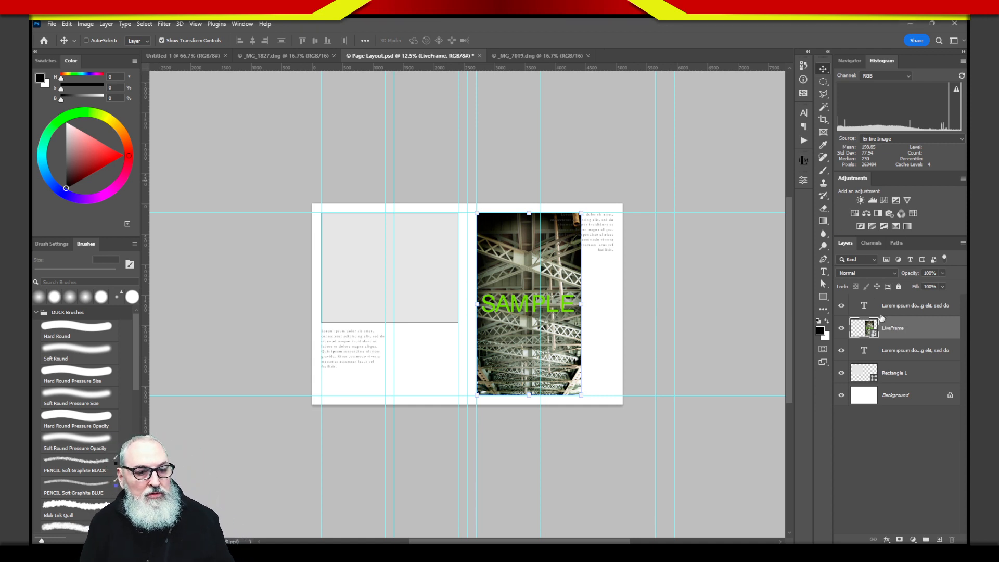
# - Open the LiveFrame smart object's contents and copy the Background layer of _MG_7019.dng into them, accepting the bit-depth difference
pyautogui.doubleClick(860, 333)
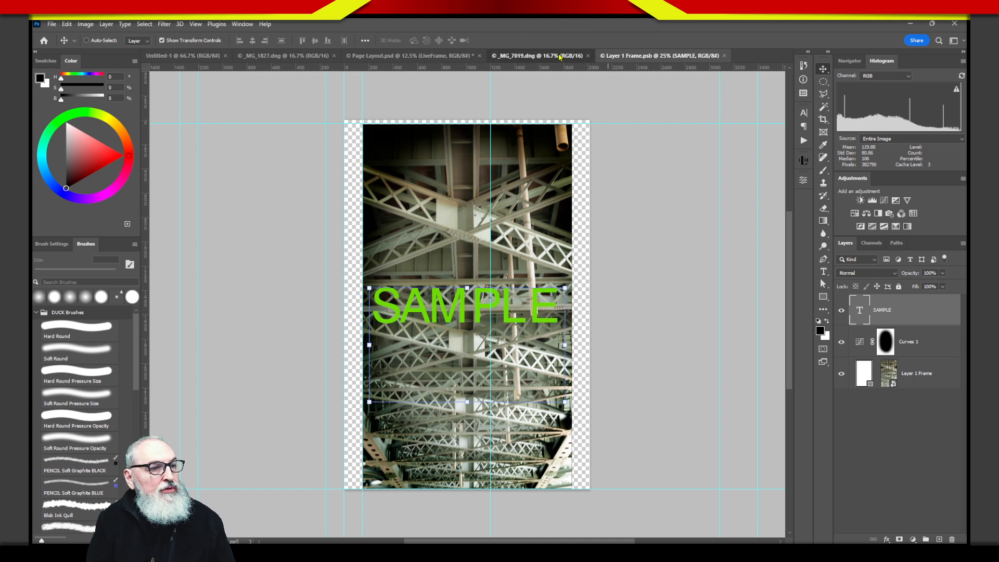
pyautogui.click(539, 56)
pyautogui.moveTo(859, 310); pyautogui.dragTo(510, 234)
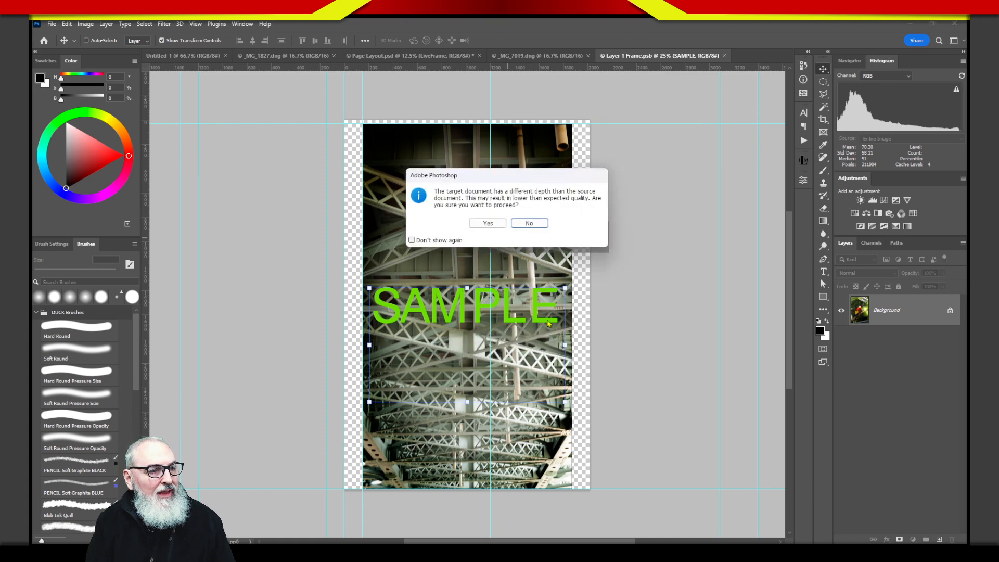
pyautogui.click(489, 226)
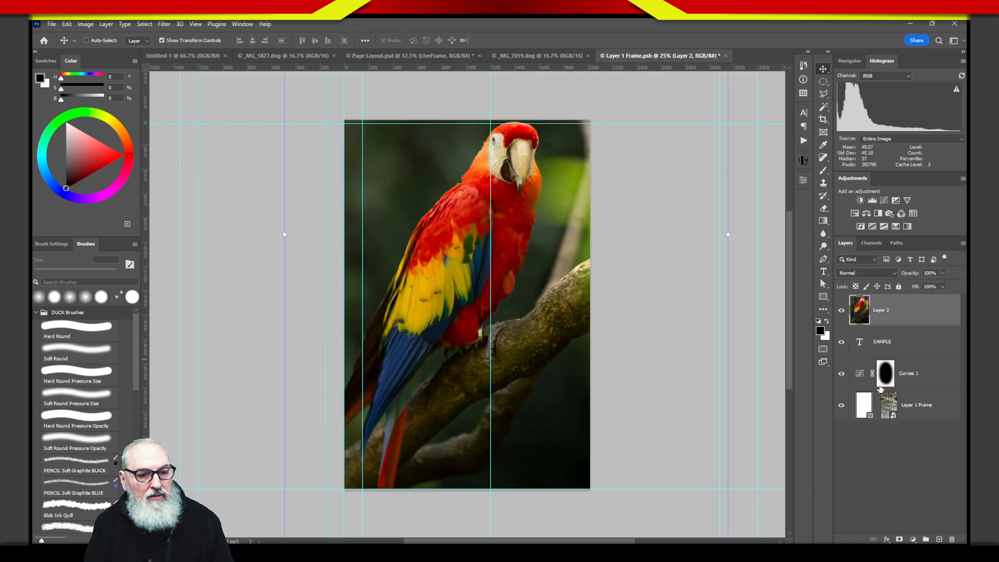
# - Move the macaw layer below Curves 1 and replace the bridge picture in the frame with it
pyautogui.moveTo(865, 319); pyautogui.dragTo(879, 397)
pyautogui.click(888, 410)
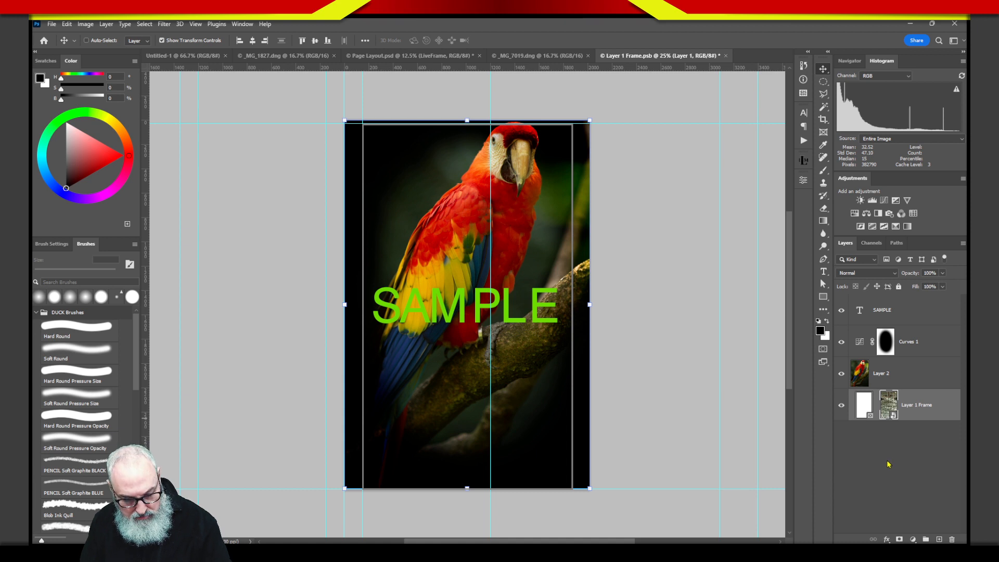
pyautogui.hotkey('ctrl', 'shift', 'z')
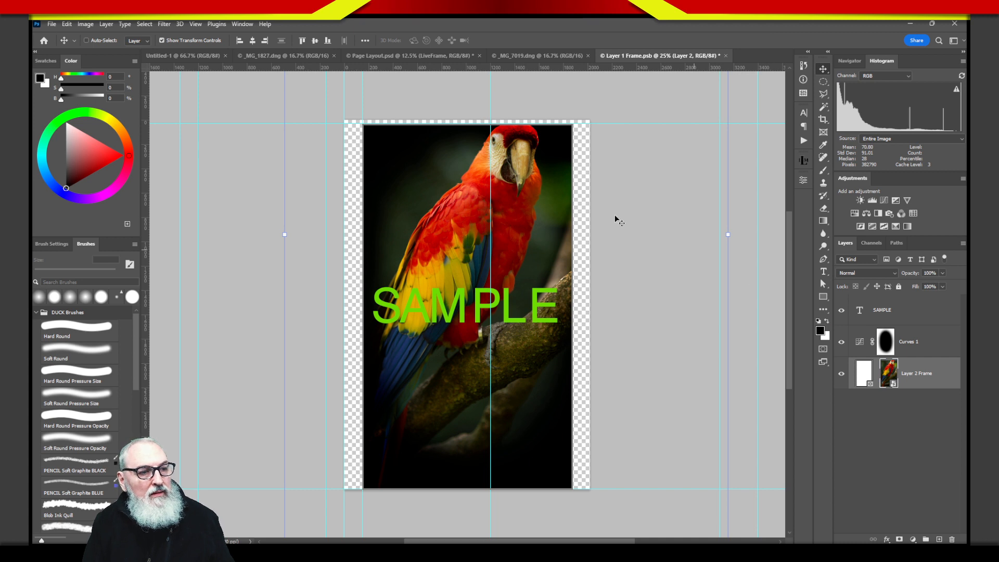
# - Save and close the edited smart object contents, and return to Page Layout.psd to view the update
pyautogui.press('ctrl')
pyautogui.hotkey('ctrl', 's')
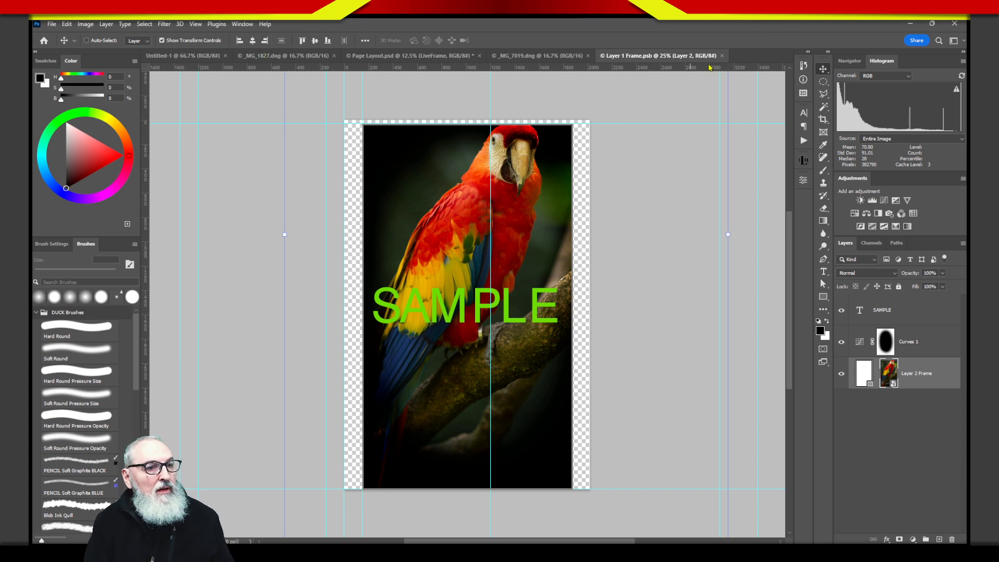
pyautogui.click(721, 56)
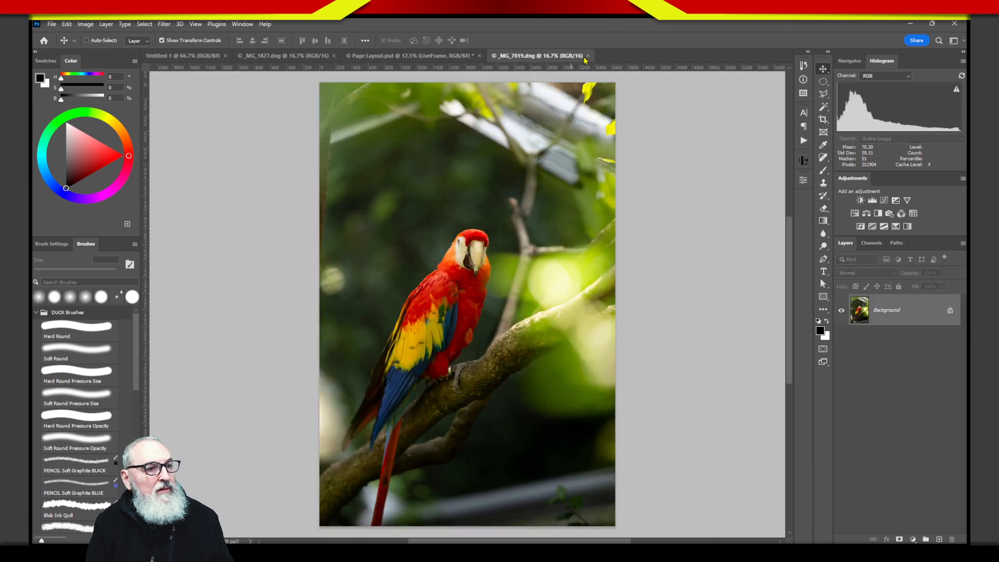
pyautogui.click(446, 58)
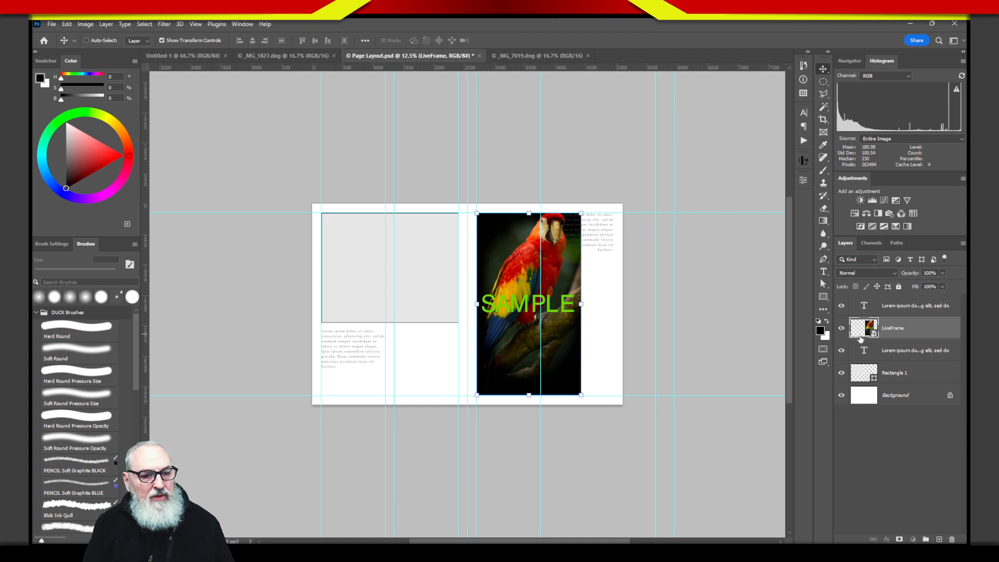
# - Delete the LiveFrame layer and draw an empty rectangular frame below the text on the right page with the Frame tool
pyautogui.press('Delete')
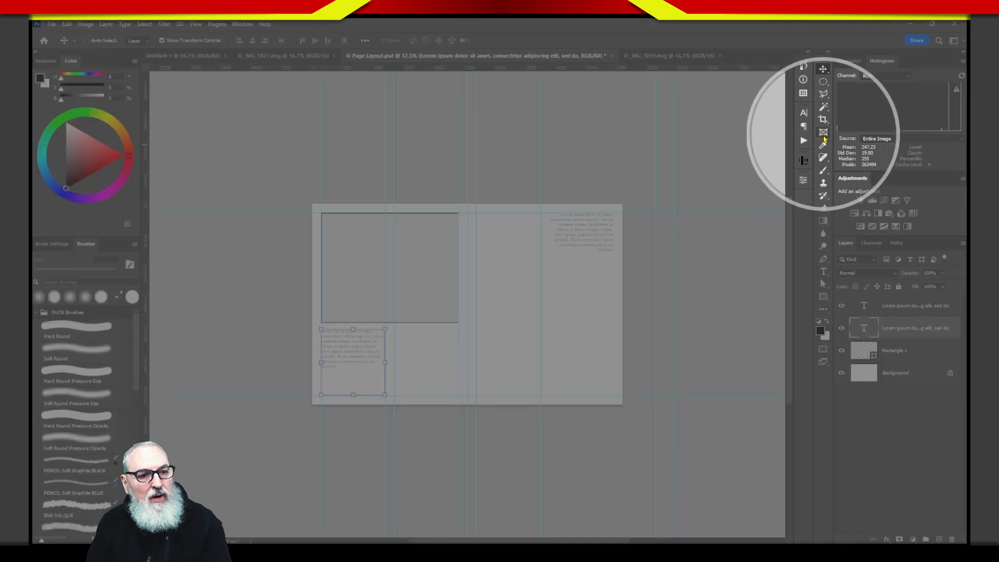
pyautogui.click(823, 133)
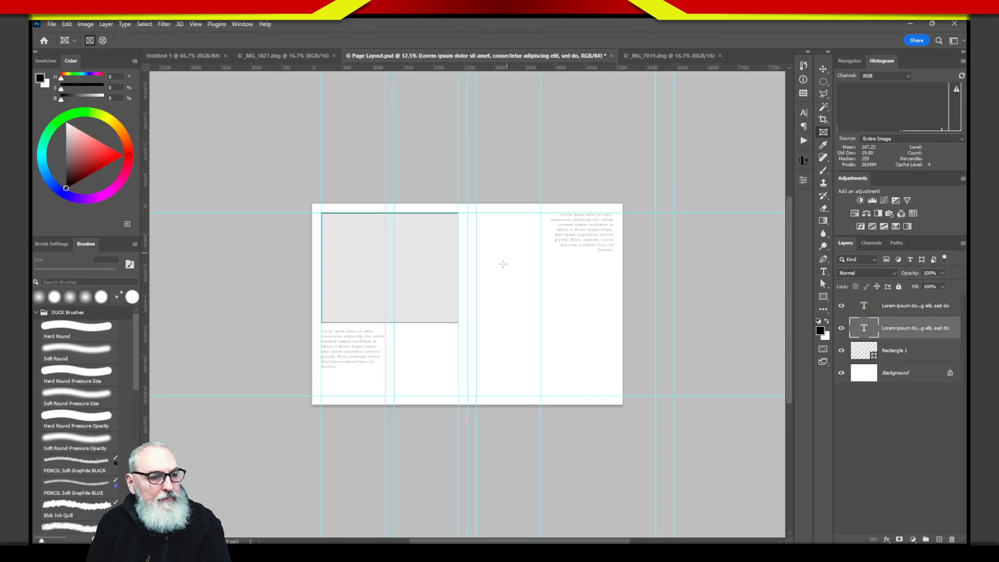
pyautogui.moveTo(489, 261); pyautogui.dragTo(575, 395)
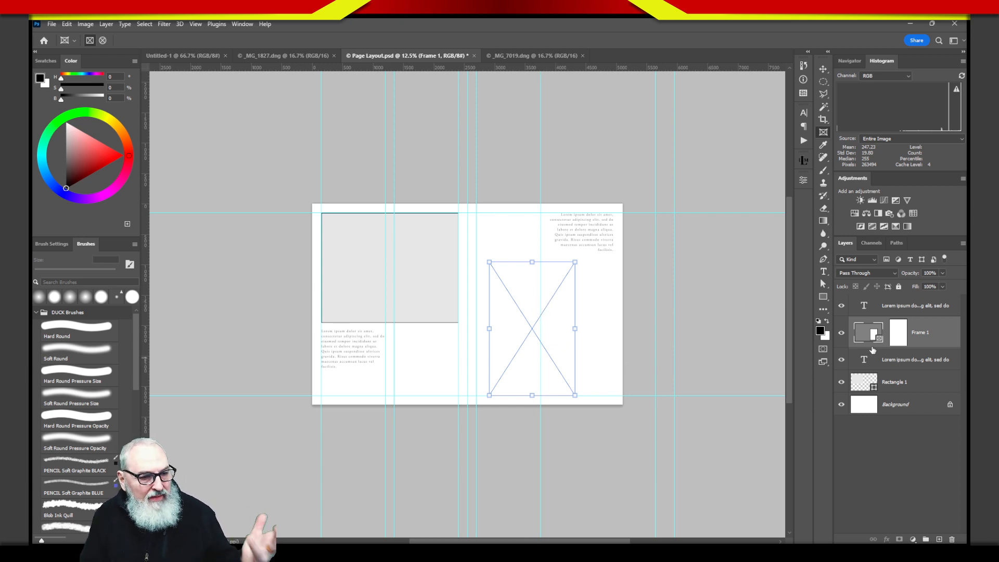
# - Convert the empty frame to a smart object using Convert for Smart Filters
pyautogui.click(165, 24)
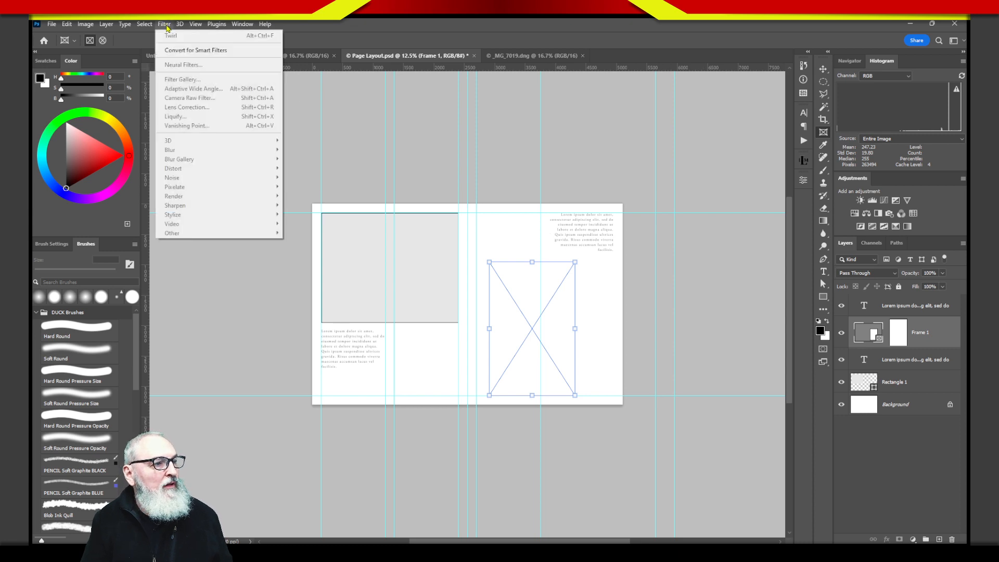
pyautogui.click(183, 51)
pyautogui.click(489, 216)
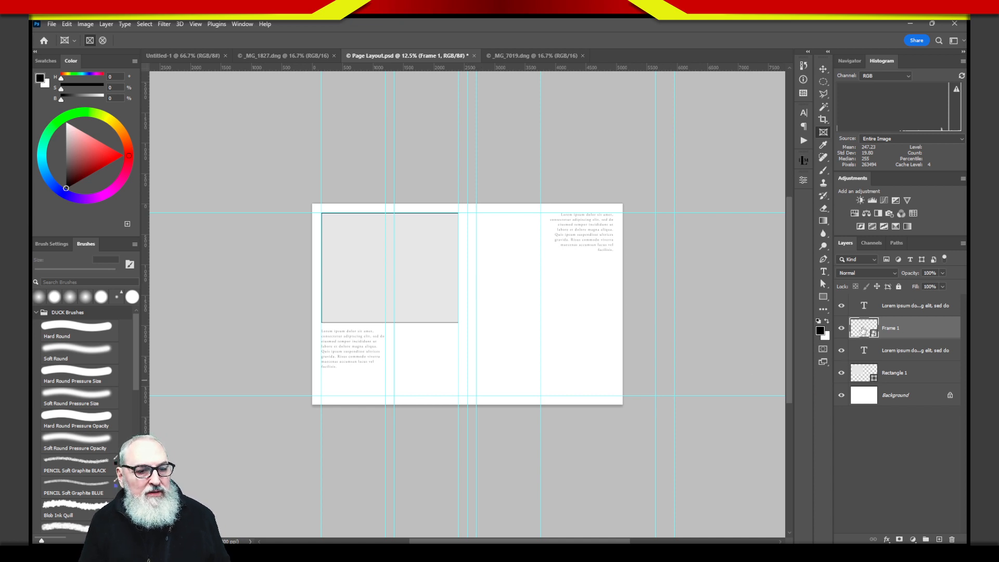
# - Open the Frame 1 smart object's contents and place the macaw photo from _MG_7019.dng in the frame, accepting the bit-depth difference
pyautogui.doubleClick(863, 330)
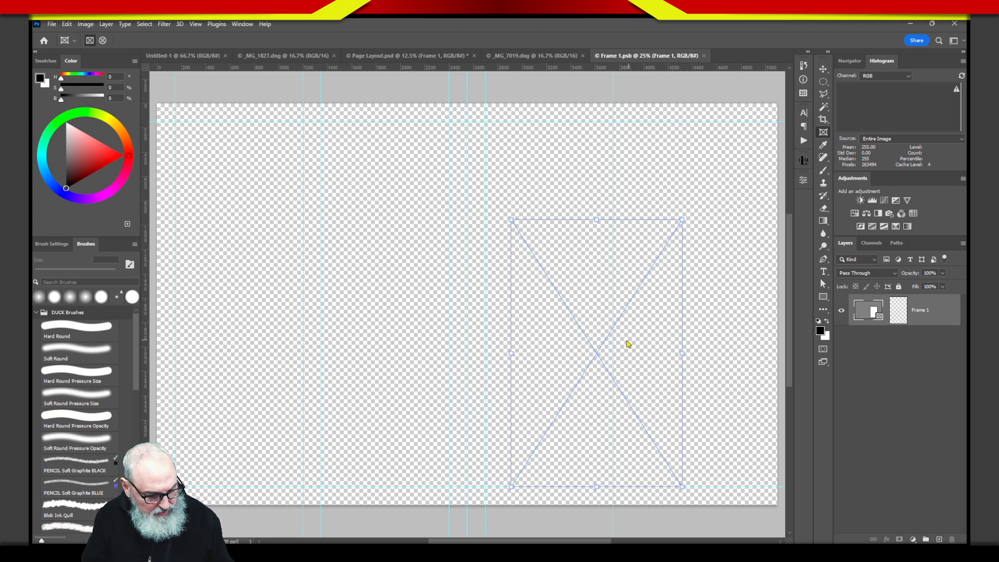
pyautogui.click(449, 56)
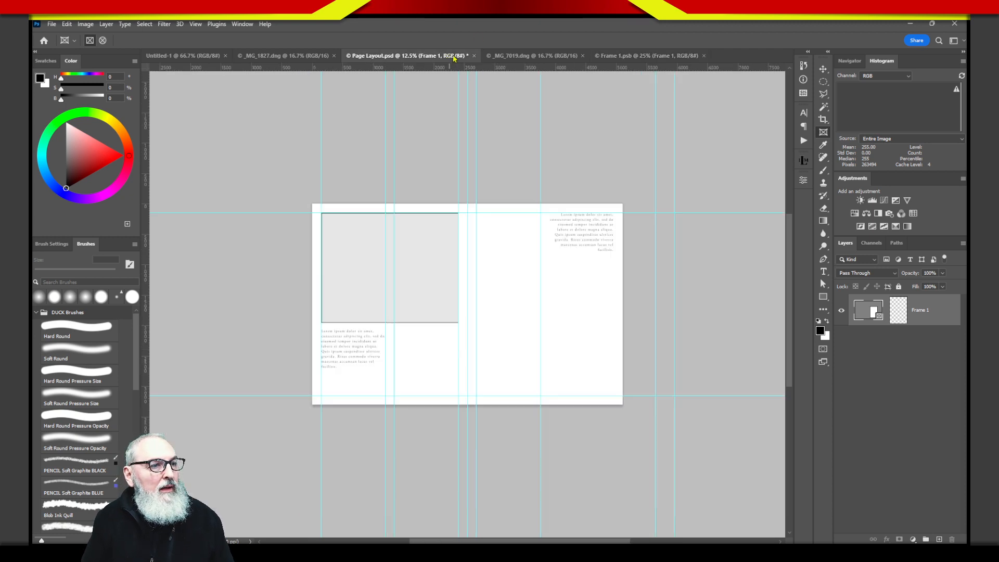
pyautogui.click(500, 55)
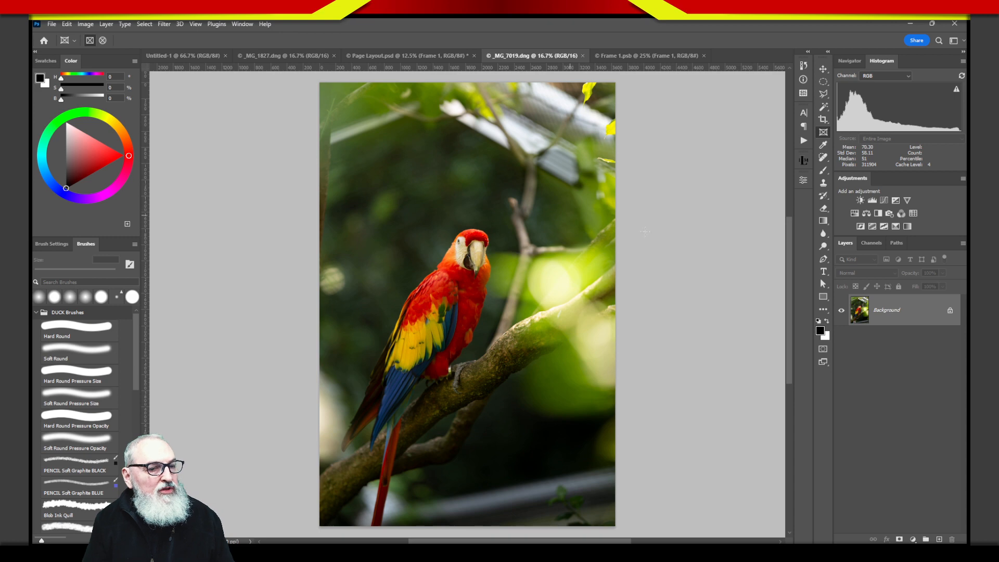
pyautogui.moveTo(861, 310); pyautogui.dragTo(614, 359)
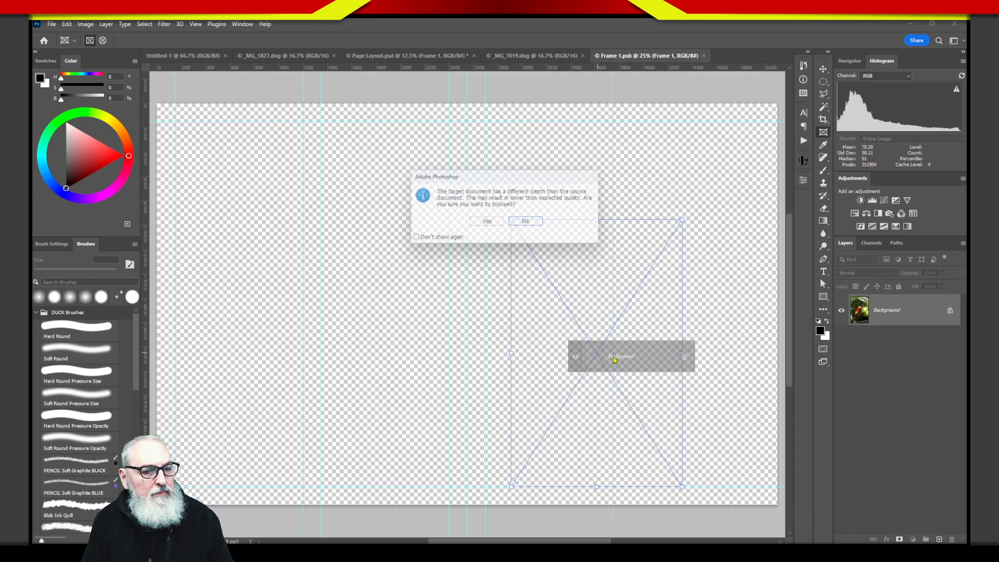
pyautogui.click(493, 221)
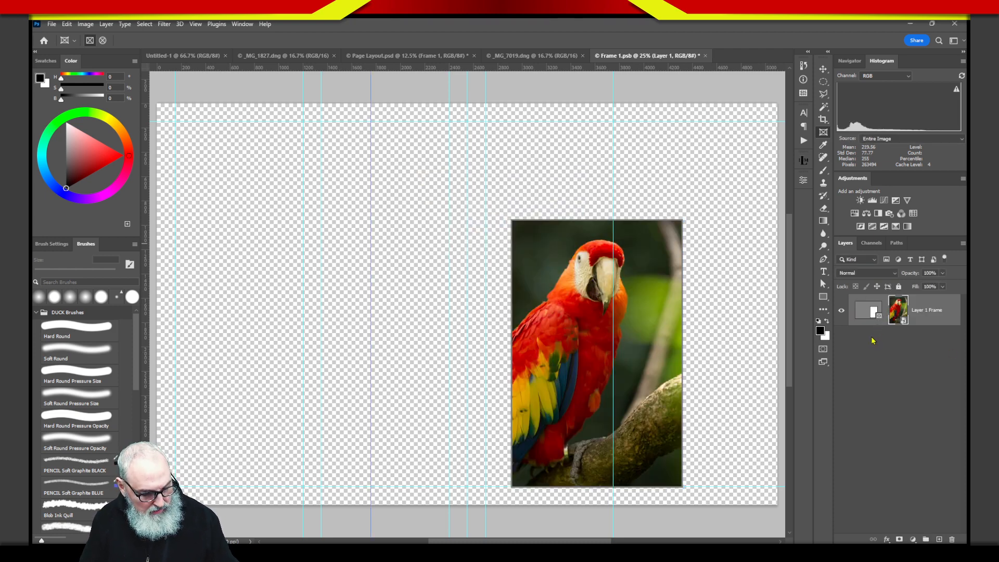
# - Save and close Frame 1.psb, and switch back to Page Layout.psd
pyautogui.hotkey('ctrl', 's')
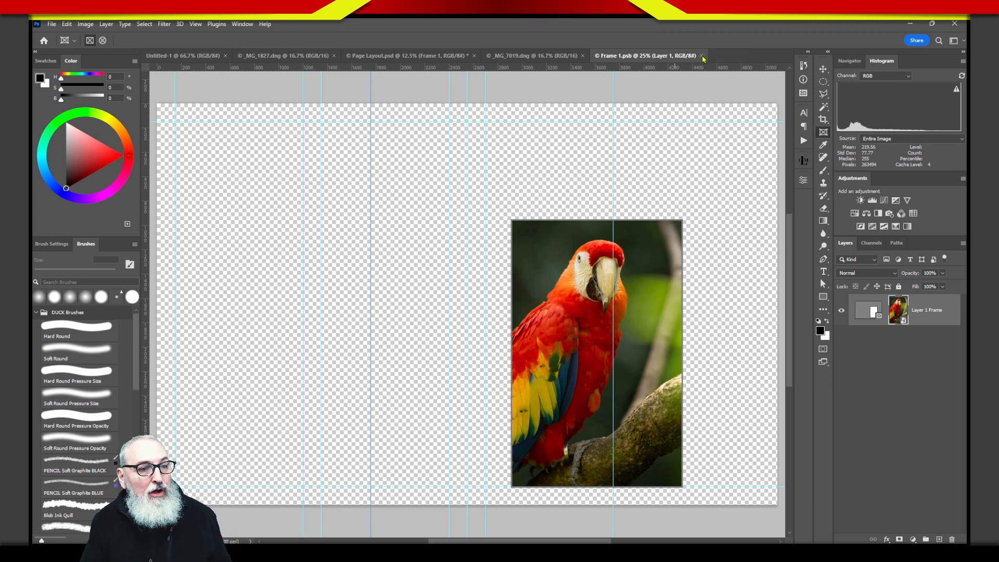
pyautogui.click(701, 55)
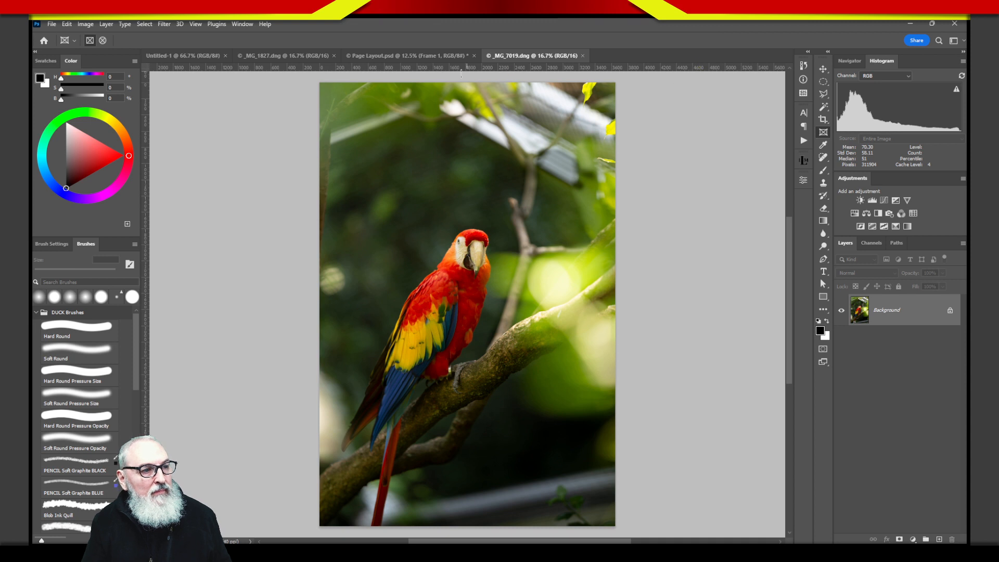
pyautogui.click(452, 56)
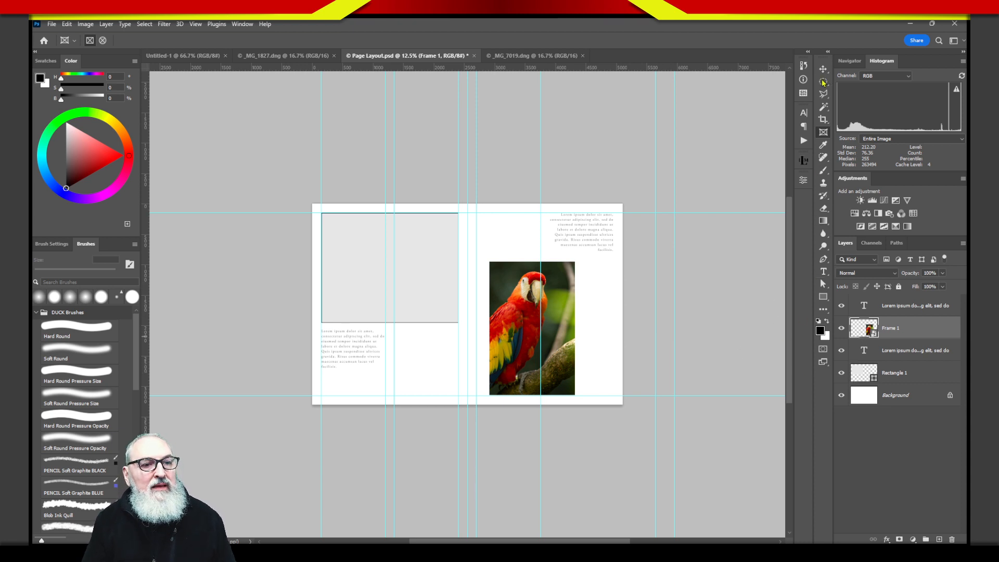
# - Try twice to resize the Frame 1 smart object from its upper corner with the Move tool's transform controls
pyautogui.press('v')
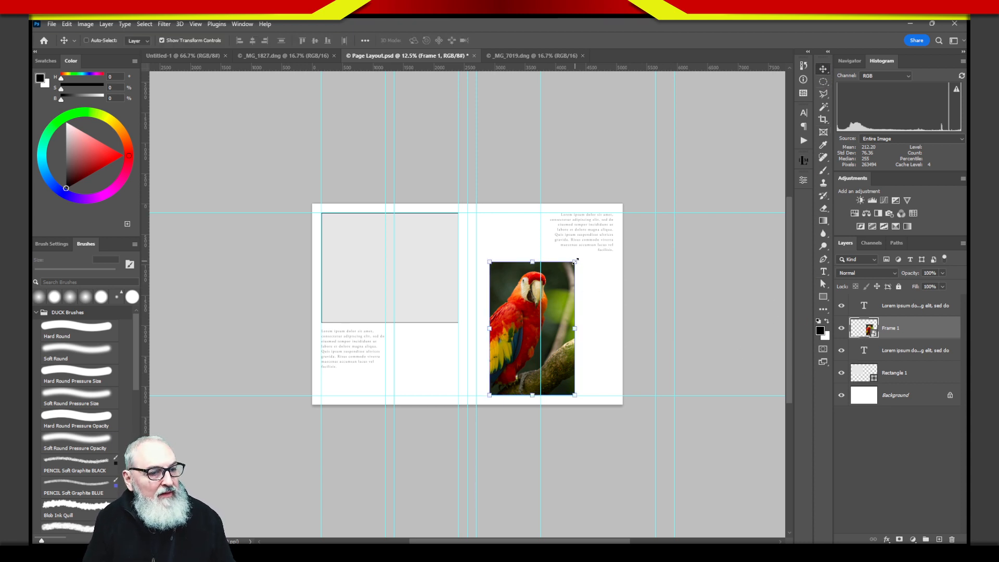
pyautogui.moveTo(577, 258); pyautogui.dragTo(572, 273)
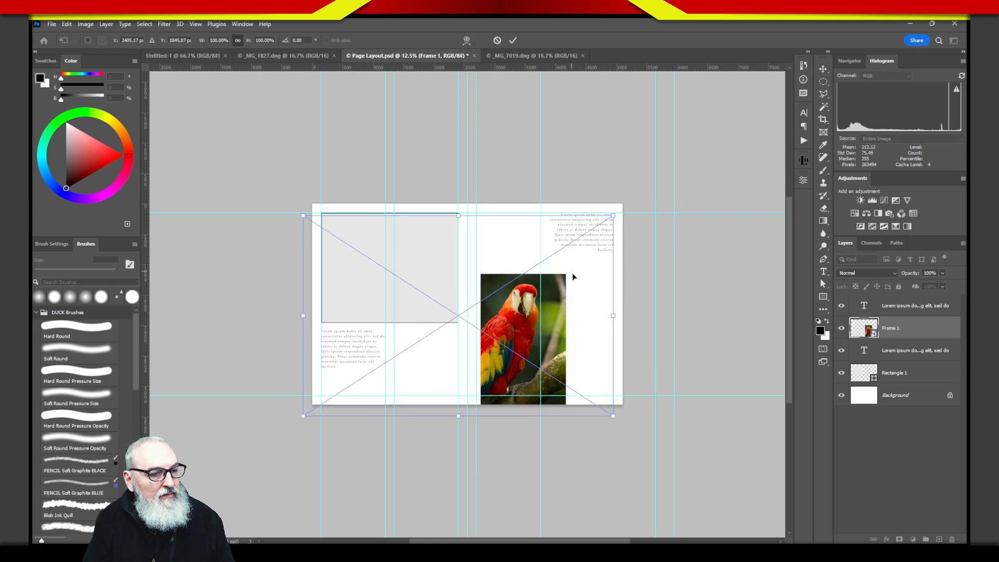
pyautogui.hotkey('ctrl', 'z')
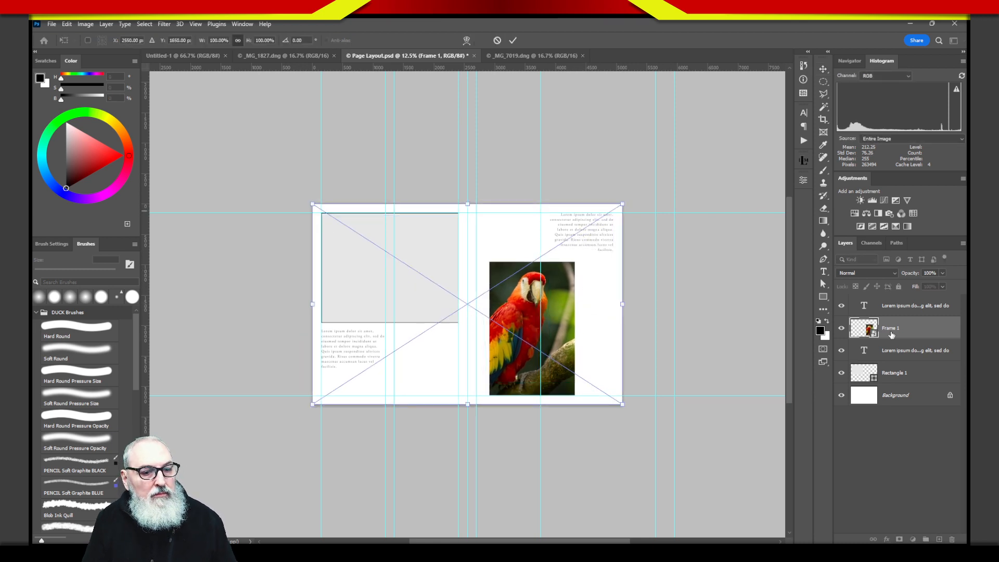
pyautogui.click(862, 330)
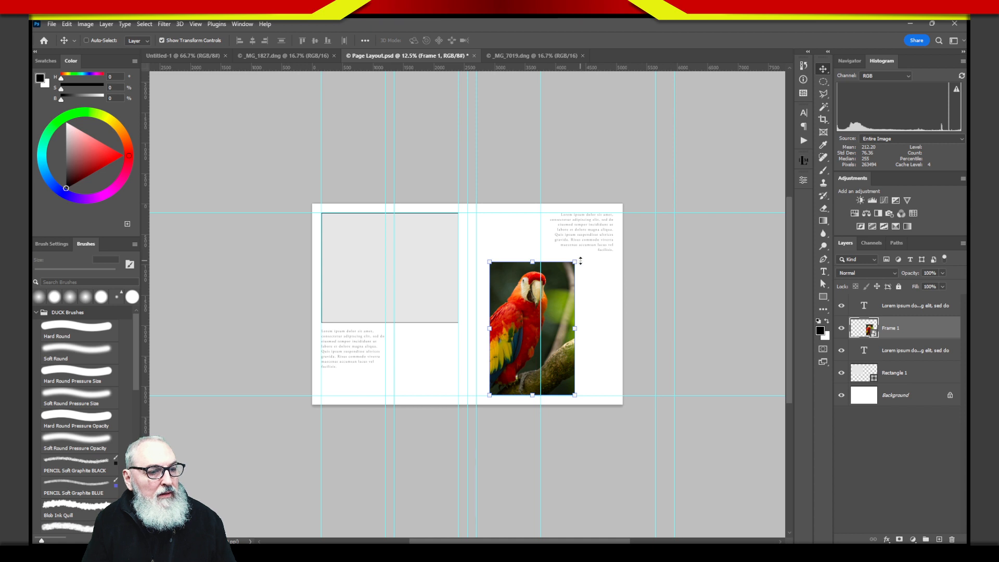
pyautogui.moveTo(581, 260); pyautogui.dragTo(567, 251)
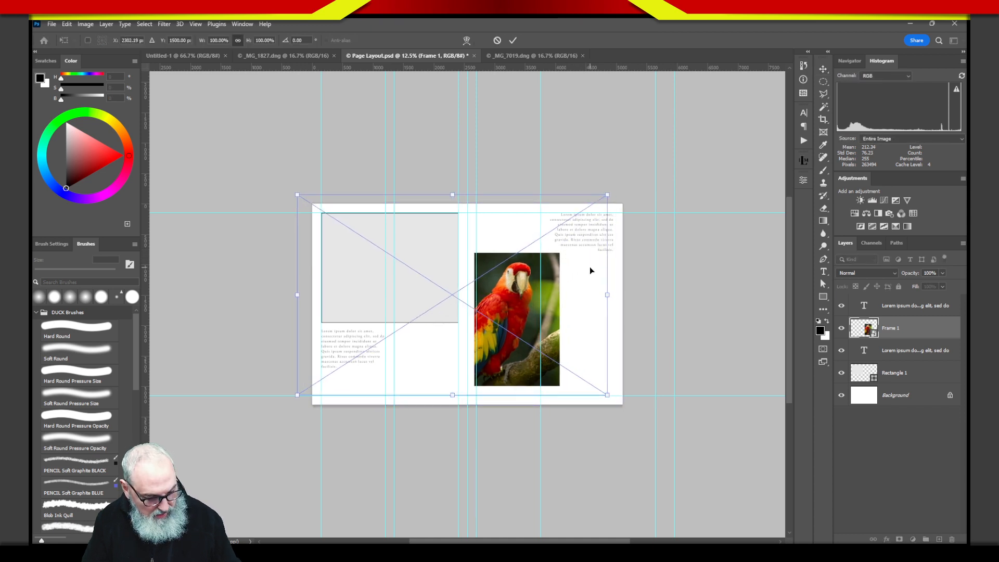
pyautogui.hotkey('ctrl', 'z')
pyautogui.click(867, 333)
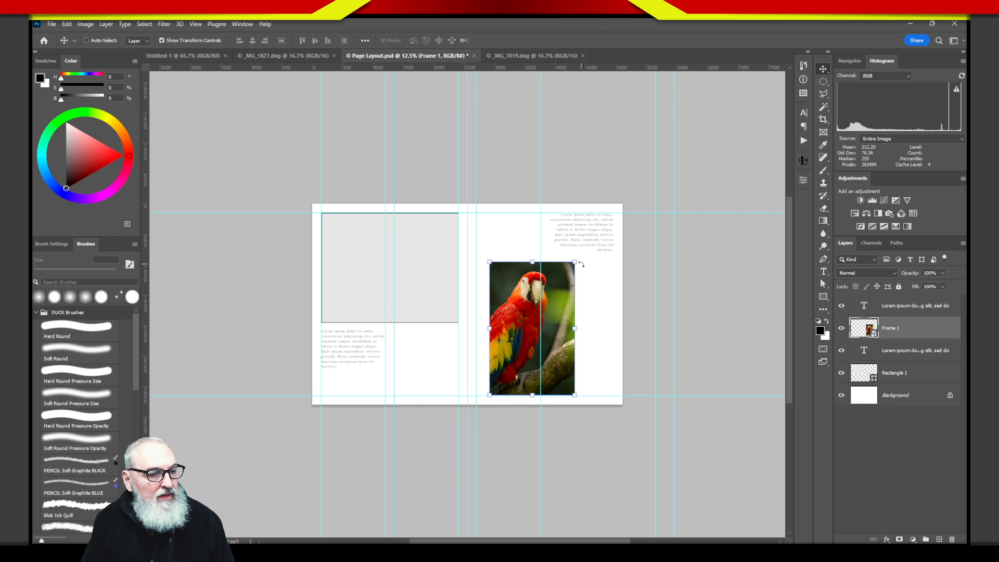
# - Rotate the Frame 1 smart object about 30.6° counterclockwise on the page and apply the transform
pyautogui.click(581, 264)
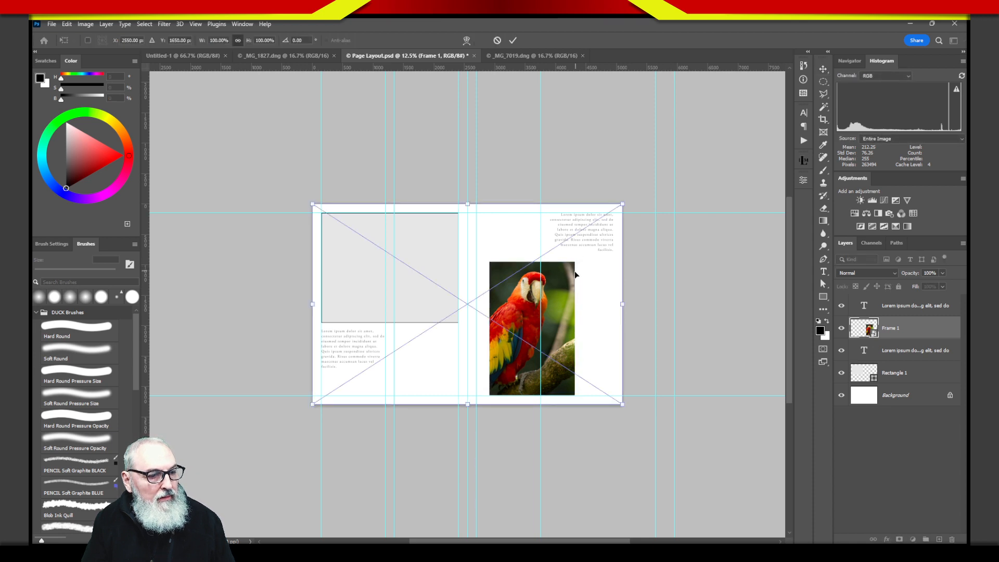
pyautogui.press('Return')
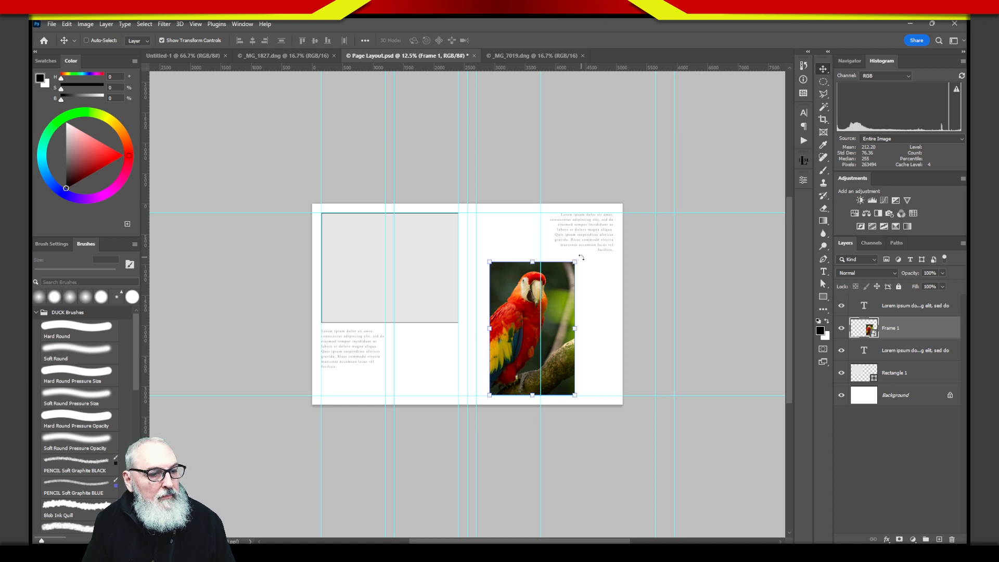
pyautogui.moveTo(583, 258)
pyautogui.mouseDown()
pyautogui.moveTo(568, 260)
pyautogui.moveTo(583, 259)
pyautogui.mouseUp()
pyautogui.moveTo(628, 198); pyautogui.dragTo(555, 159)
pyautogui.moveTo(550, 311)
pyautogui.mouseDown()
pyautogui.moveTo(544, 336)
pyautogui.moveTo(551, 329)
pyautogui.mouseUp()
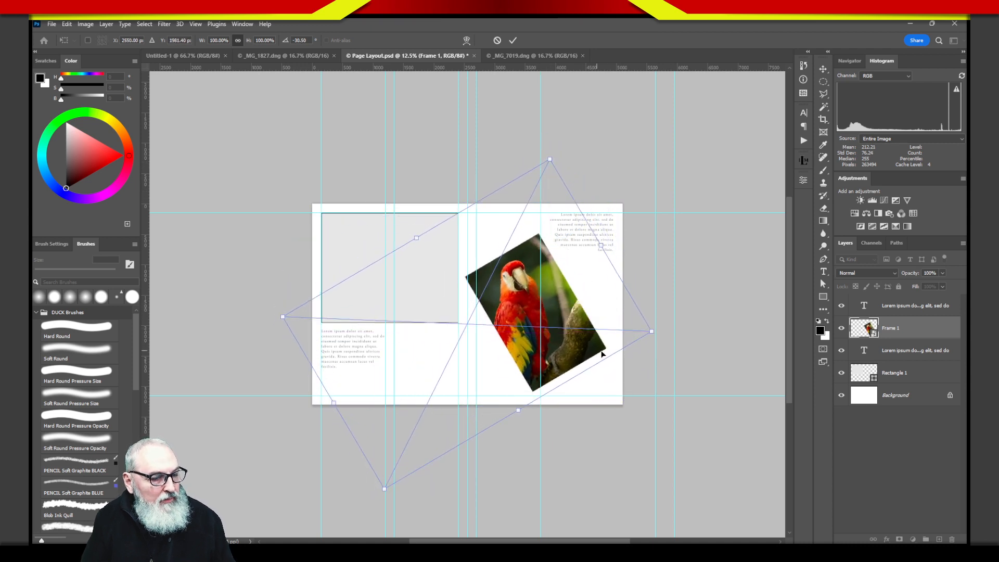
pyautogui.press('Return')
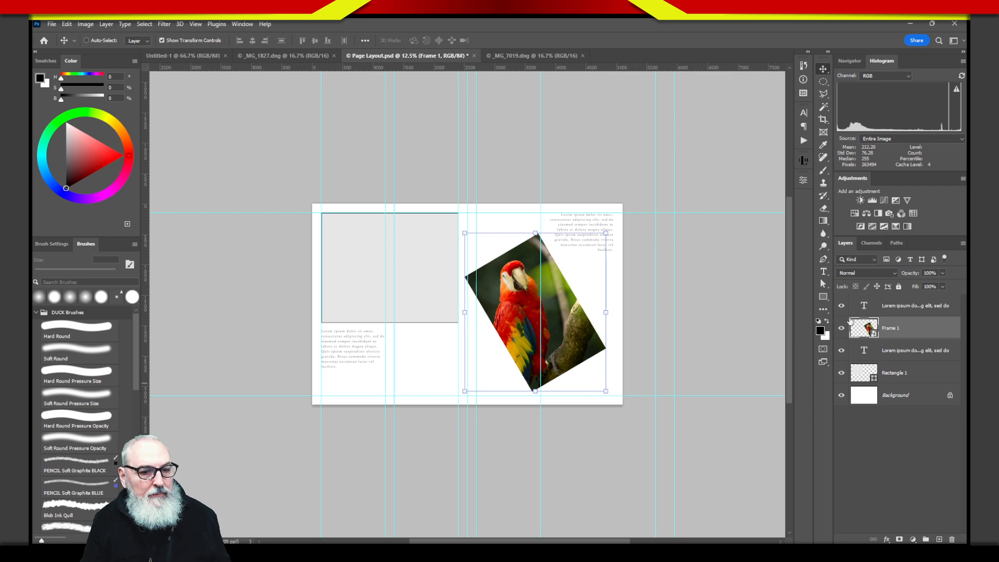
# - Open the Frame 1 smart object's contents and add the text SAMPLE over the macaw's wing with the Type tool
pyautogui.doubleClick(862, 328)
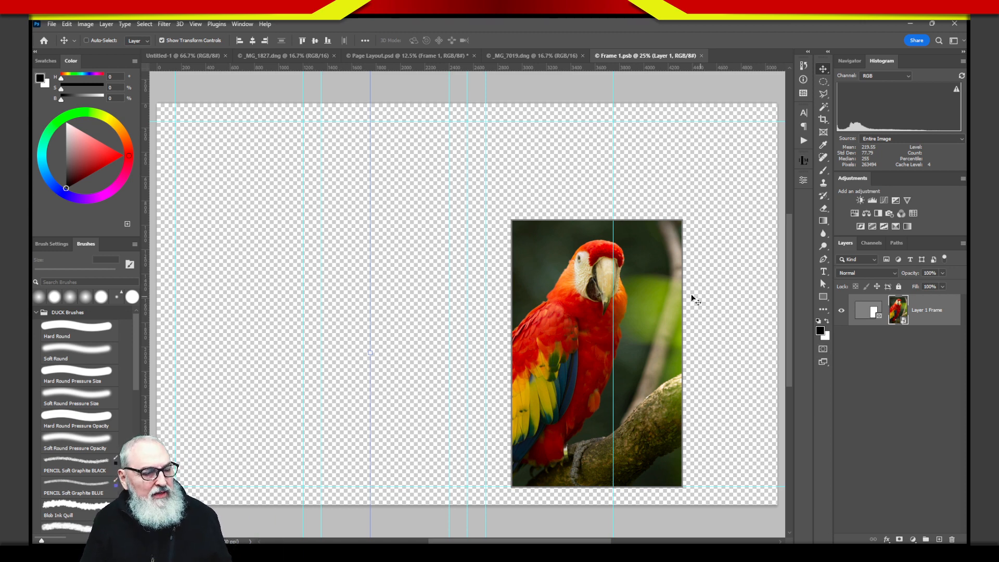
pyautogui.click(867, 315)
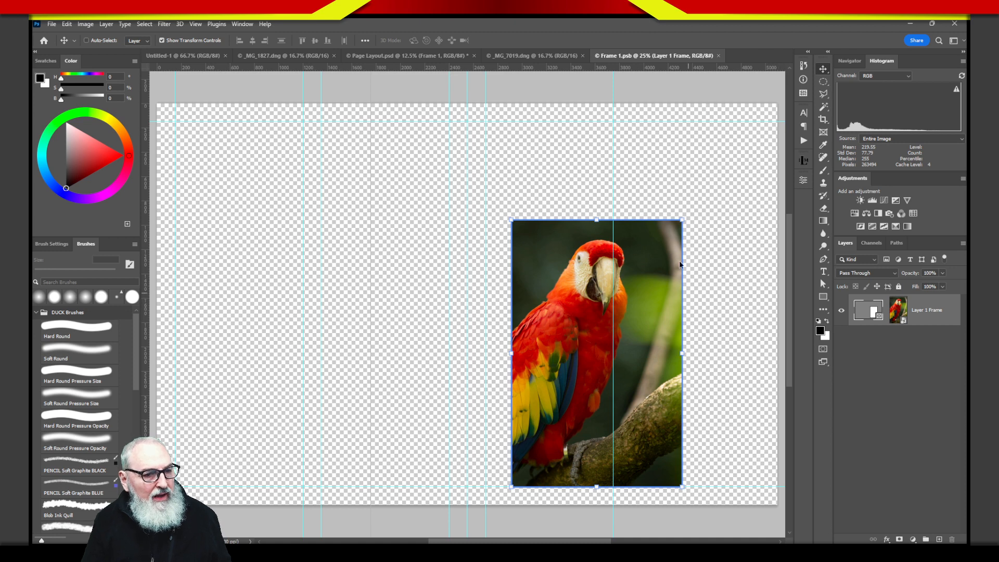
pyautogui.click(824, 271)
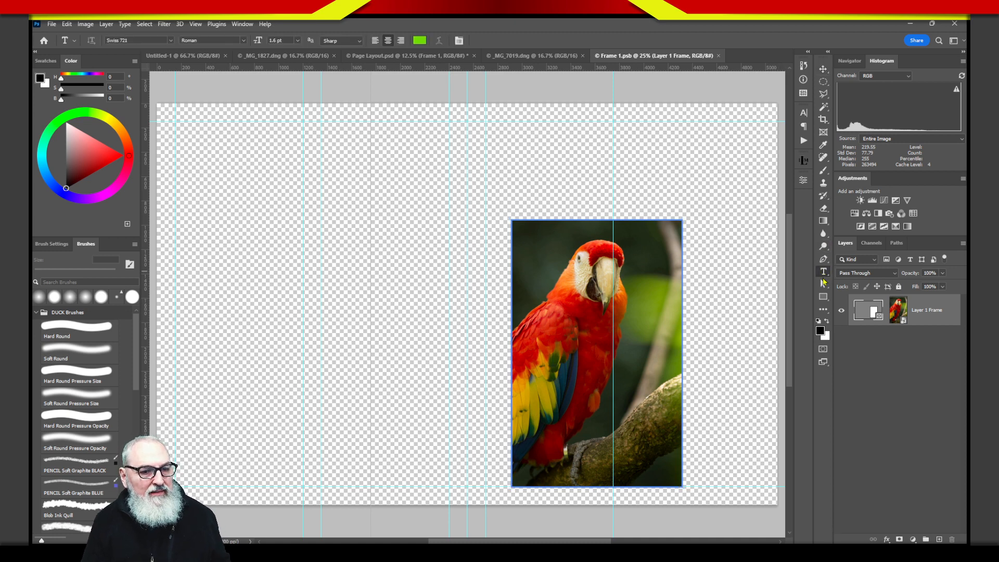
pyautogui.click(547, 359)
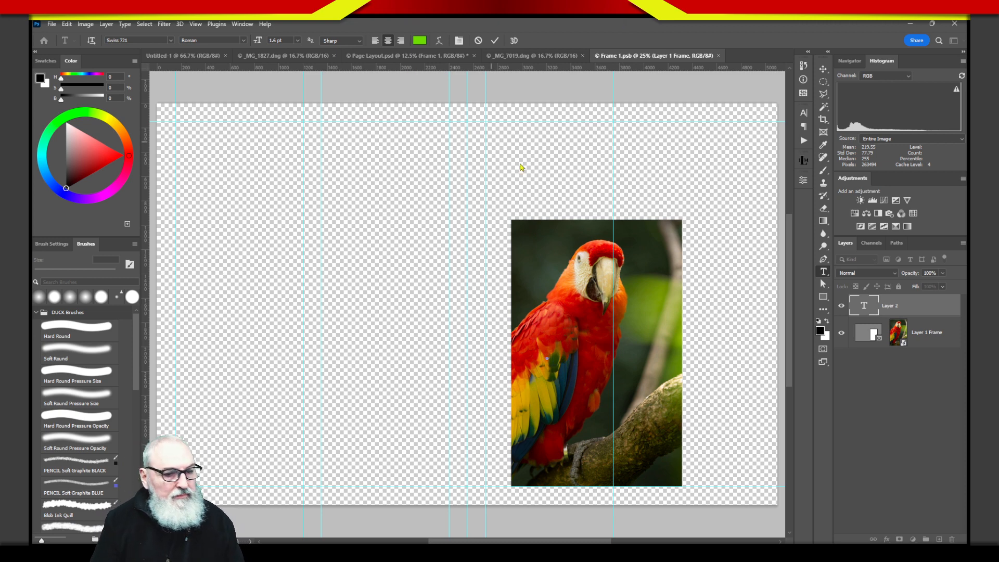
pyautogui.click(823, 69)
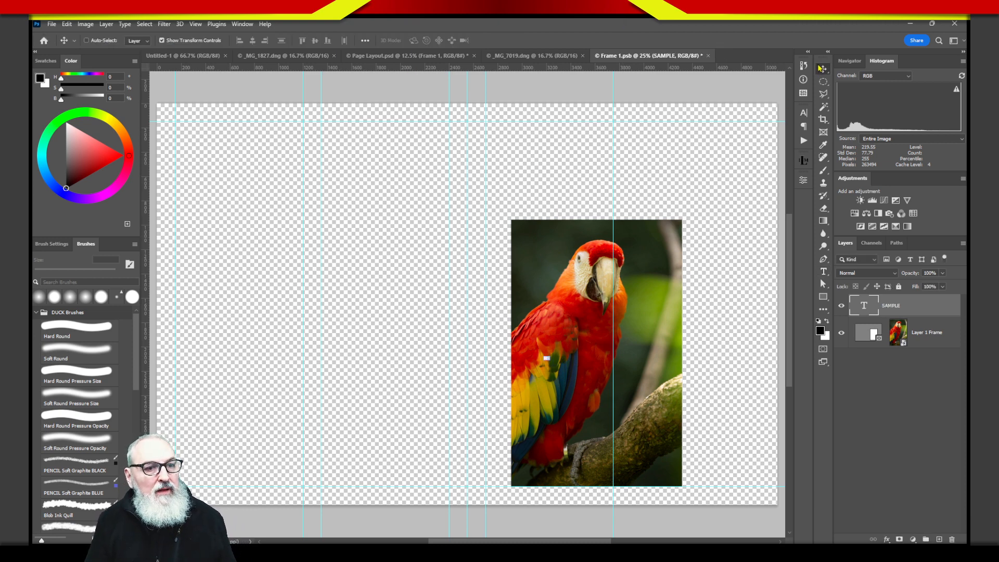
# - Add a second text layer containing "=" on the macaw's chest
pyautogui.click(824, 271)
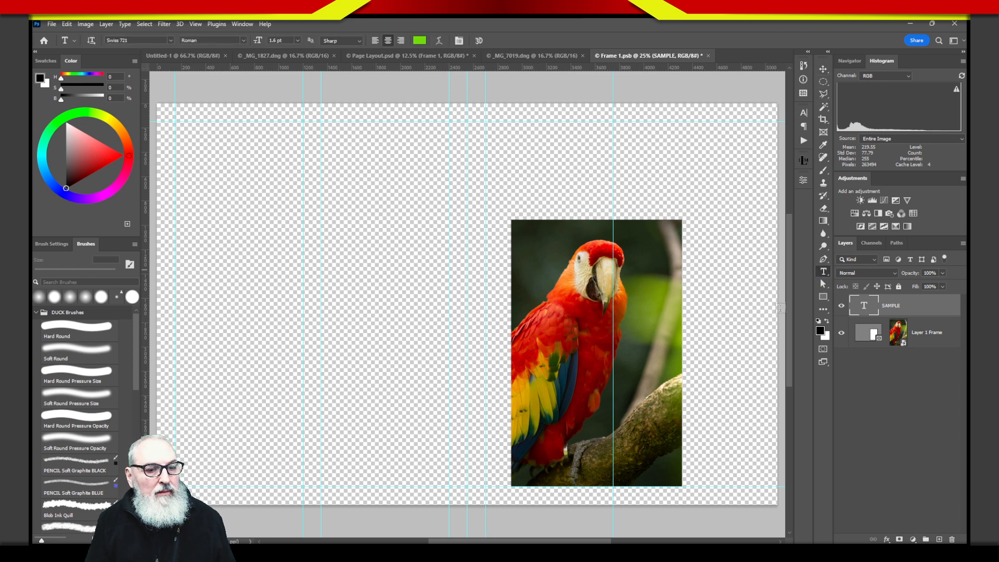
pyautogui.click(545, 358)
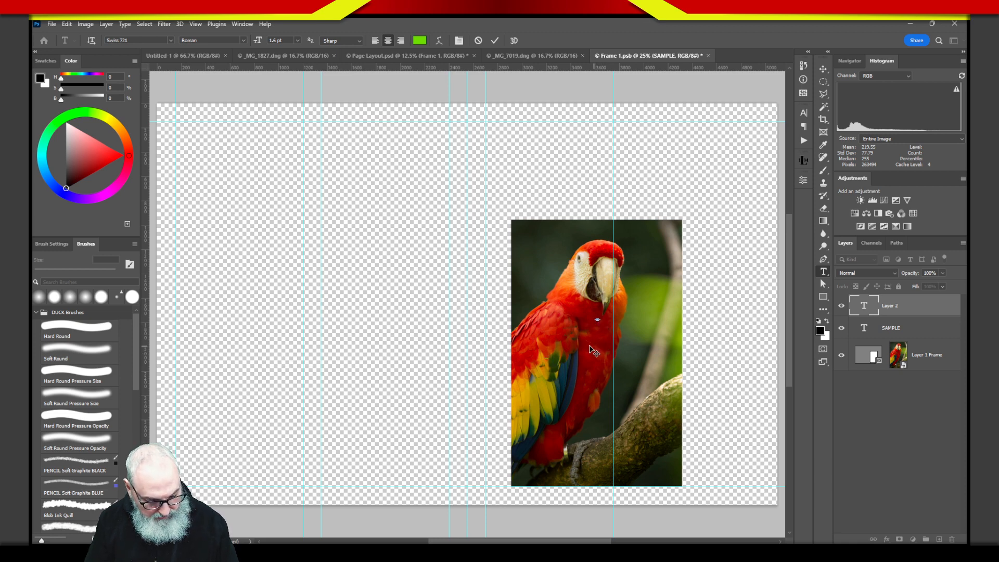
pyautogui.press('ctrl')
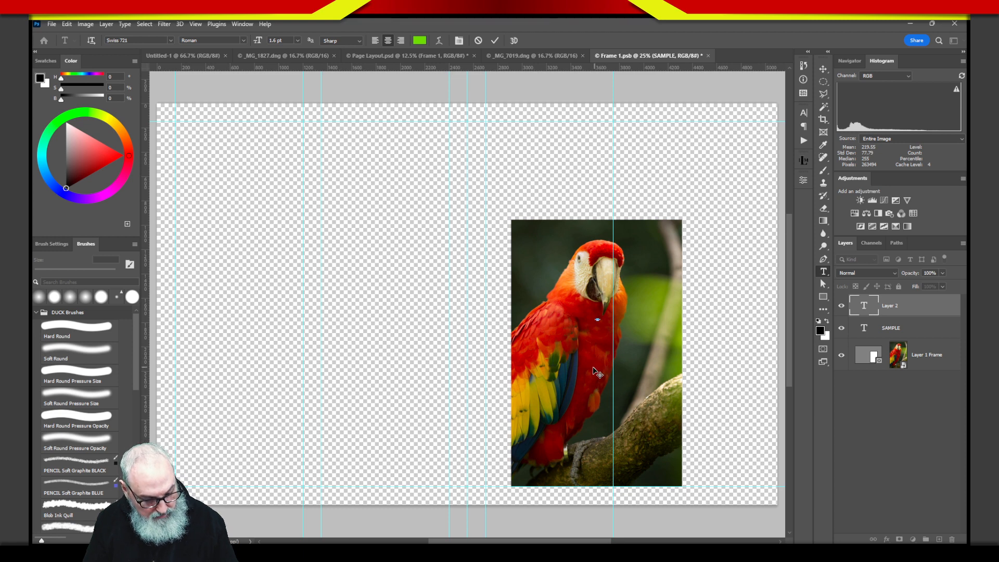
pyautogui.press('ctrl')
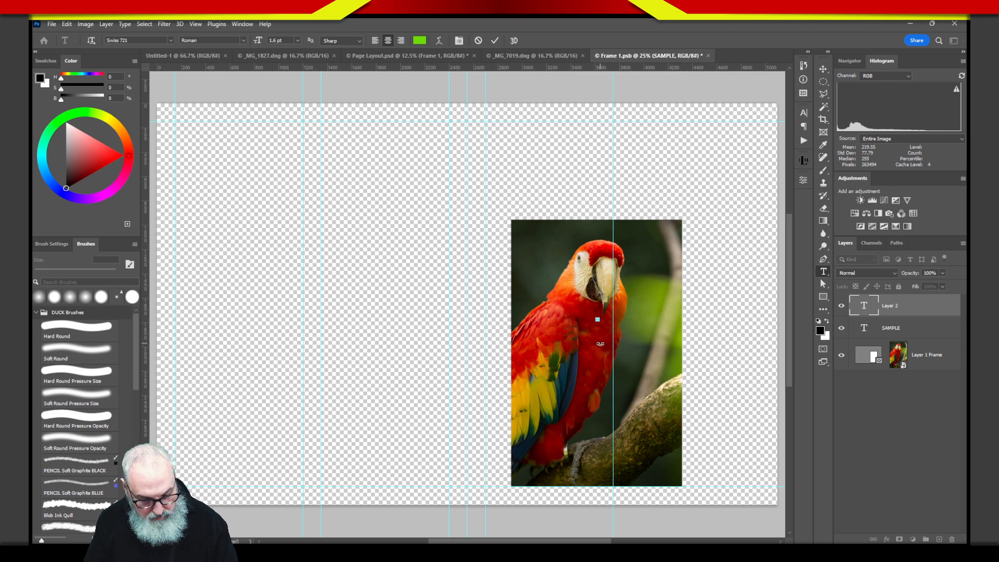
pyautogui.hotkey('ctrl', '+')
pyautogui.hotkey('ctrl', '+')
pyautogui.hotkey('ctrl', '+')
pyautogui.hotkey('ctrl', '+')
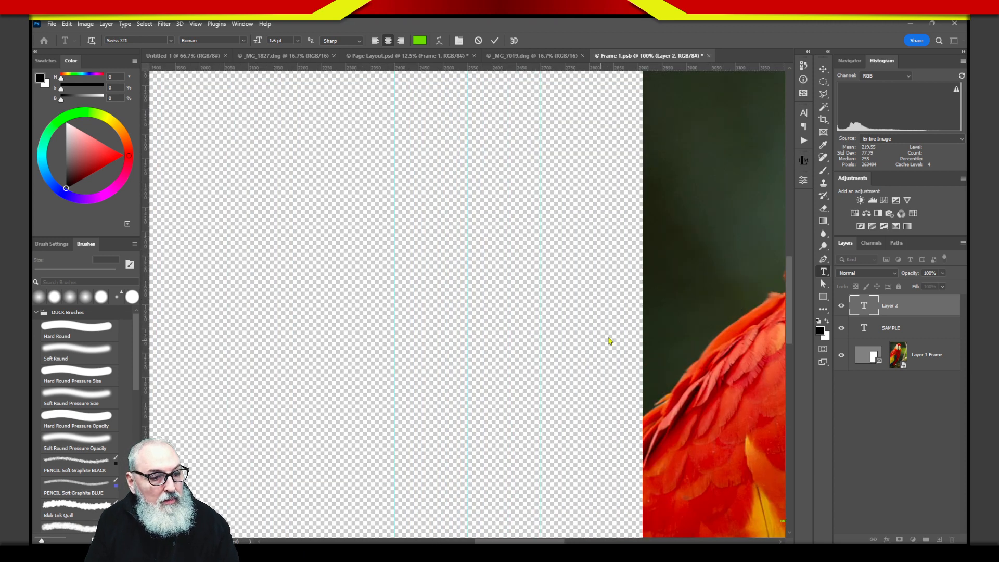
pyautogui.press('Escape')
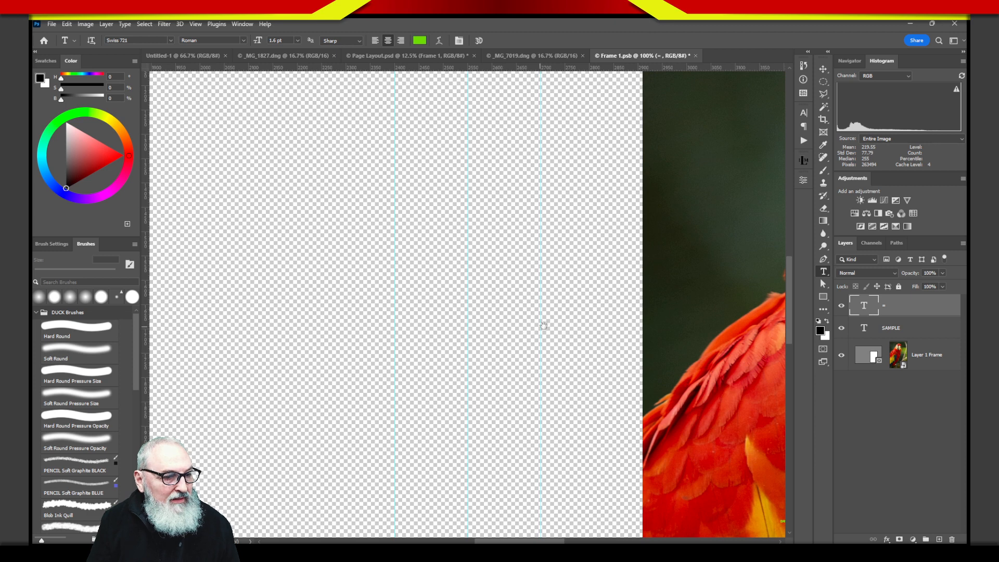
# - Set the font size of the "=" text layer to 72 pt
pyautogui.moveTo(541, 328); pyautogui.dragTo(193, 351)
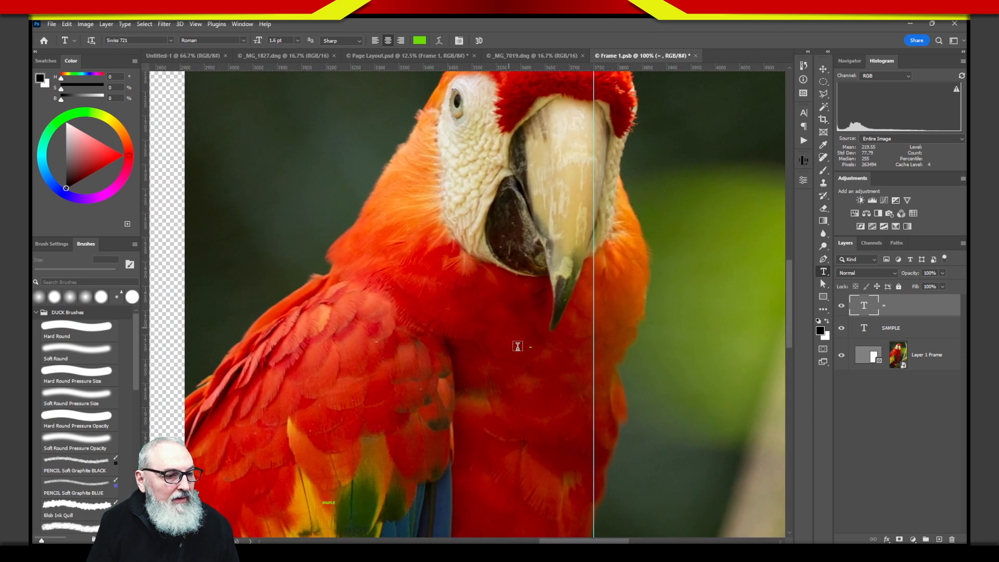
pyautogui.click(532, 346)
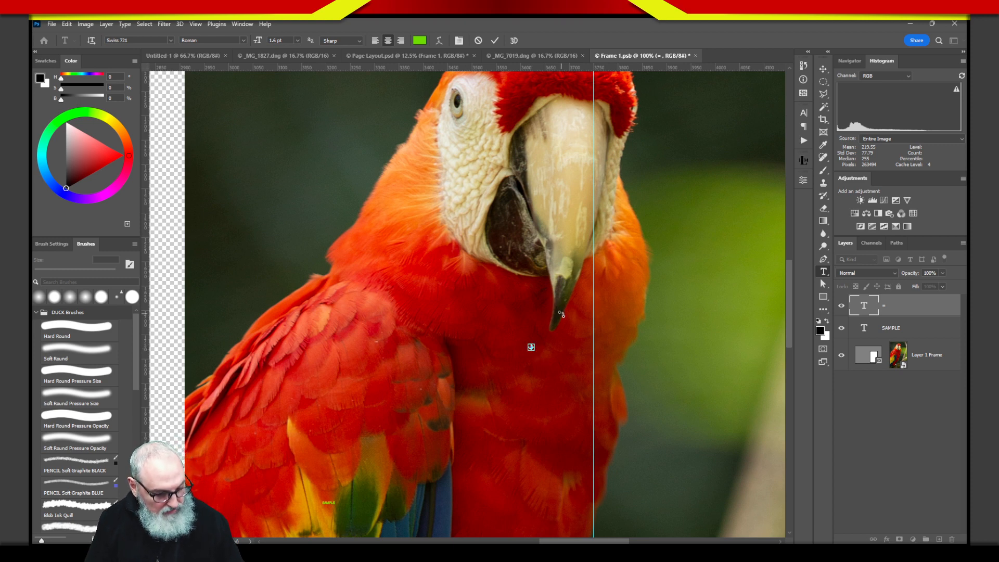
pyautogui.click(298, 41)
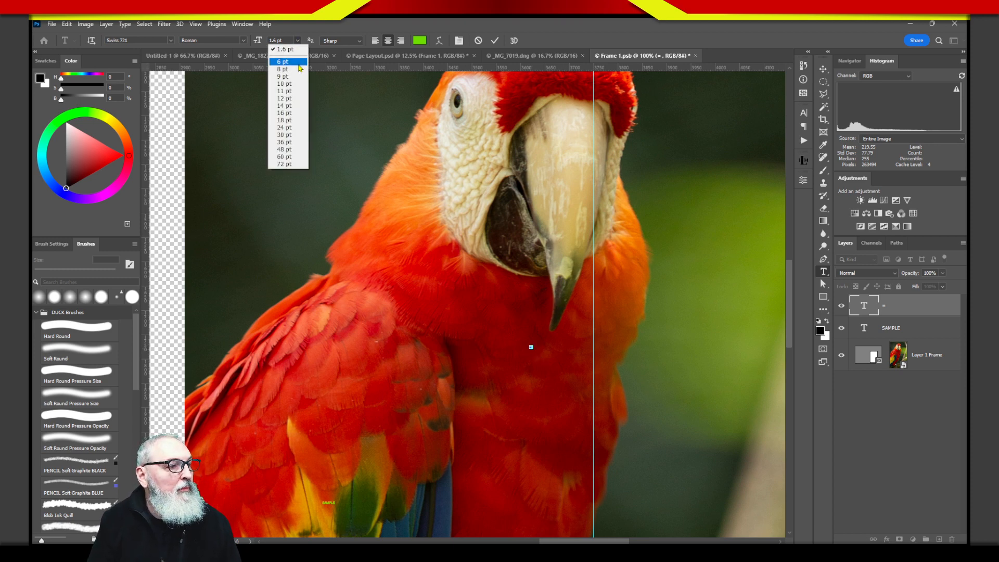
pyautogui.click(294, 170)
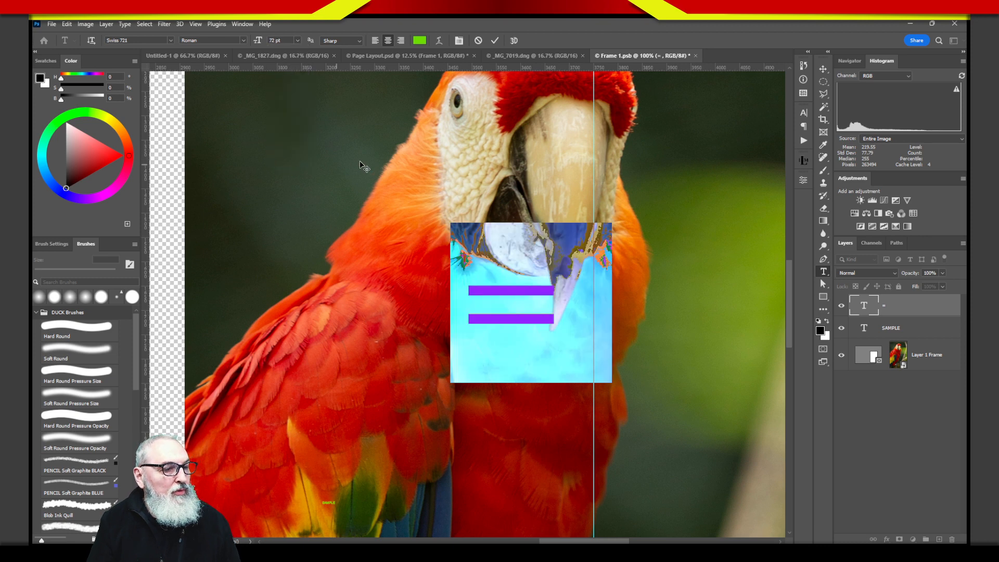
pyautogui.click(823, 69)
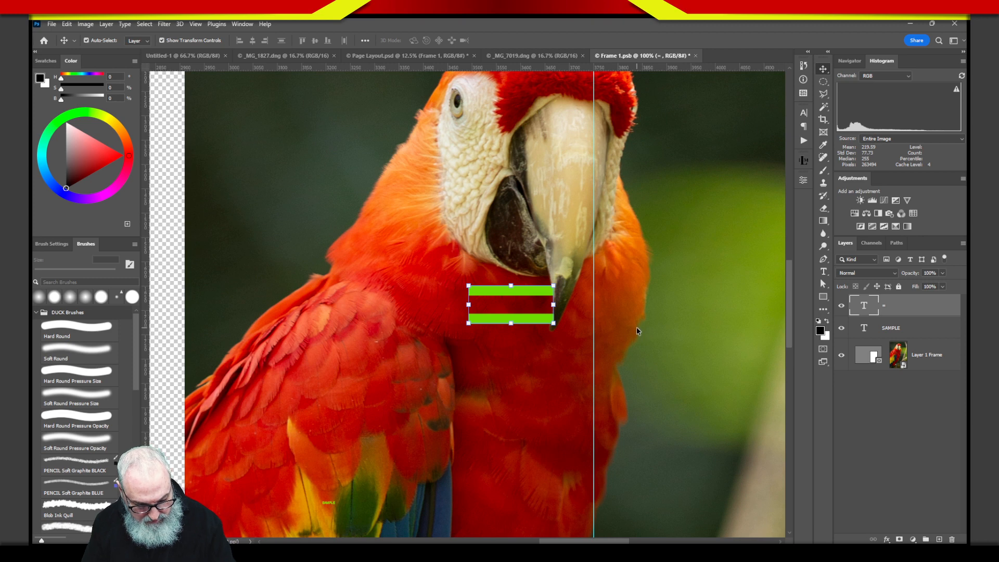
# - Replace the "=" with SAMPLE TEXT on two lines and move the text lower on the macaw photo
pyautogui.hotkey('ctrl', '-')
pyautogui.hotkey('ctrl', '-')
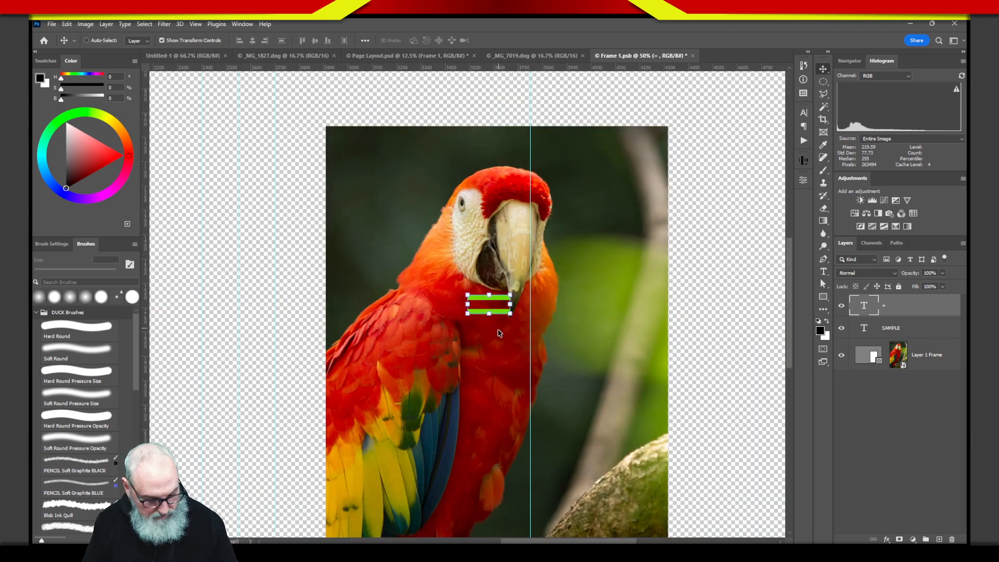
pyautogui.doubleClick(500, 309)
pyautogui.hotkey('ctrl', 'a')
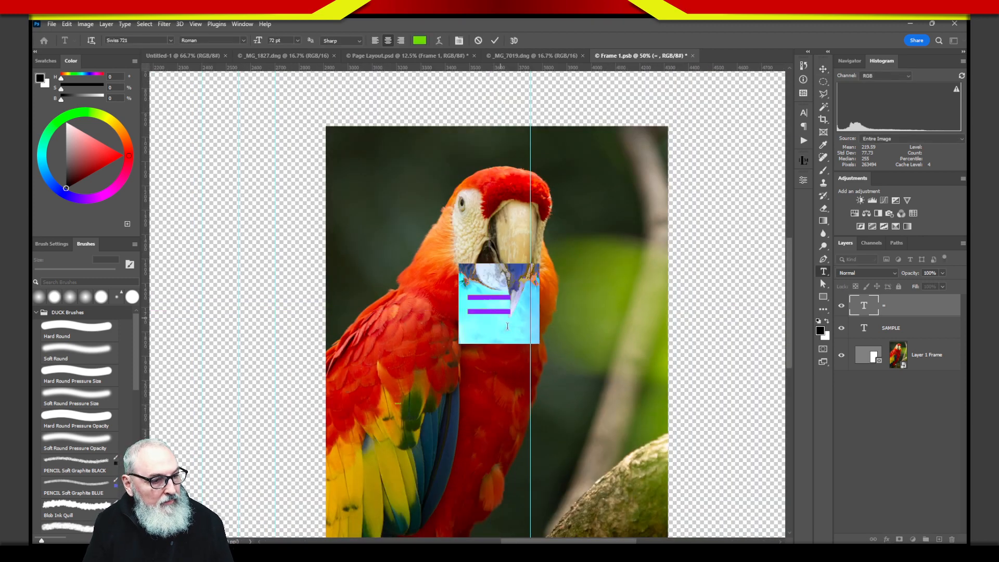
pyautogui.write('SAMPLE')
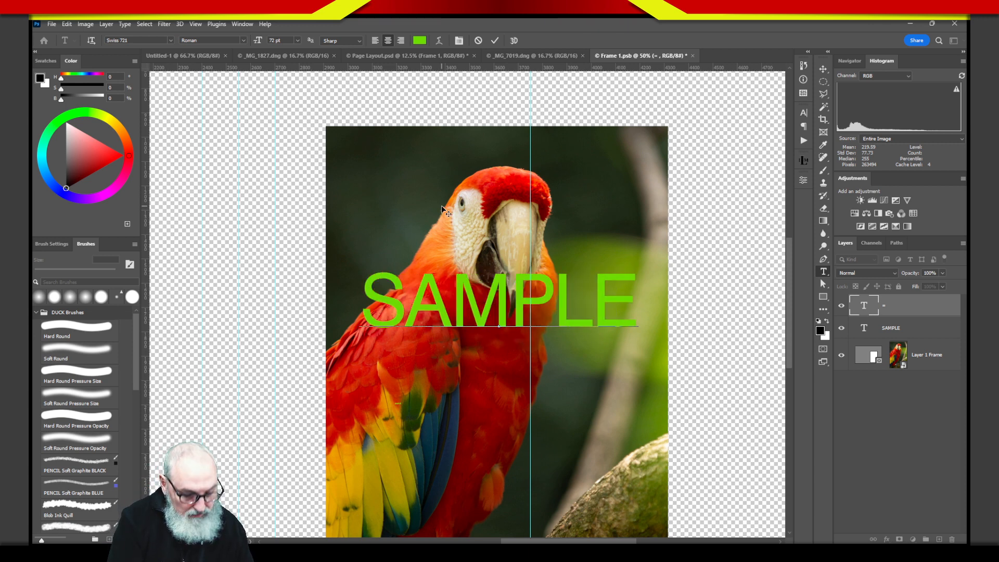
pyautogui.press('Return')
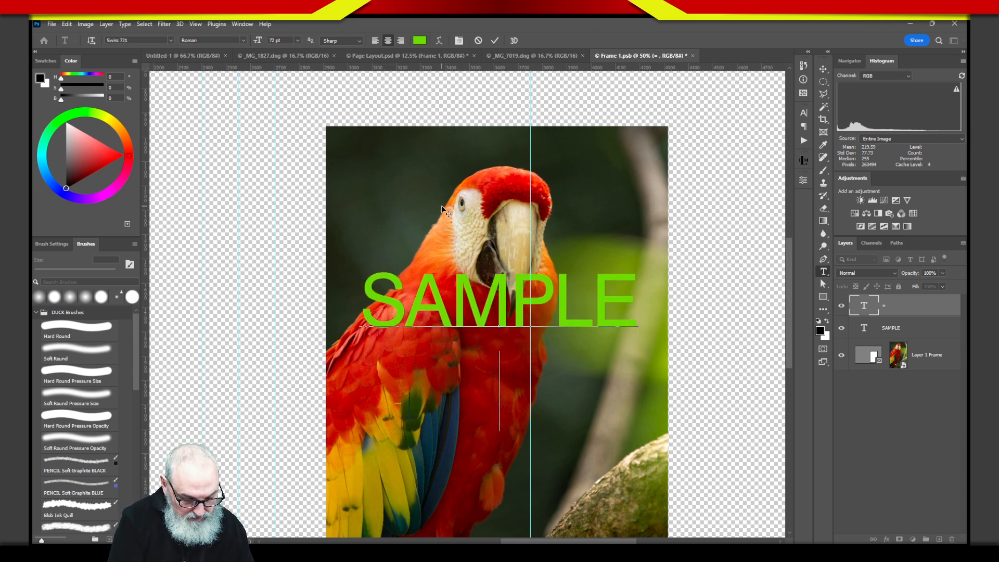
pyautogui.write('TEXT')
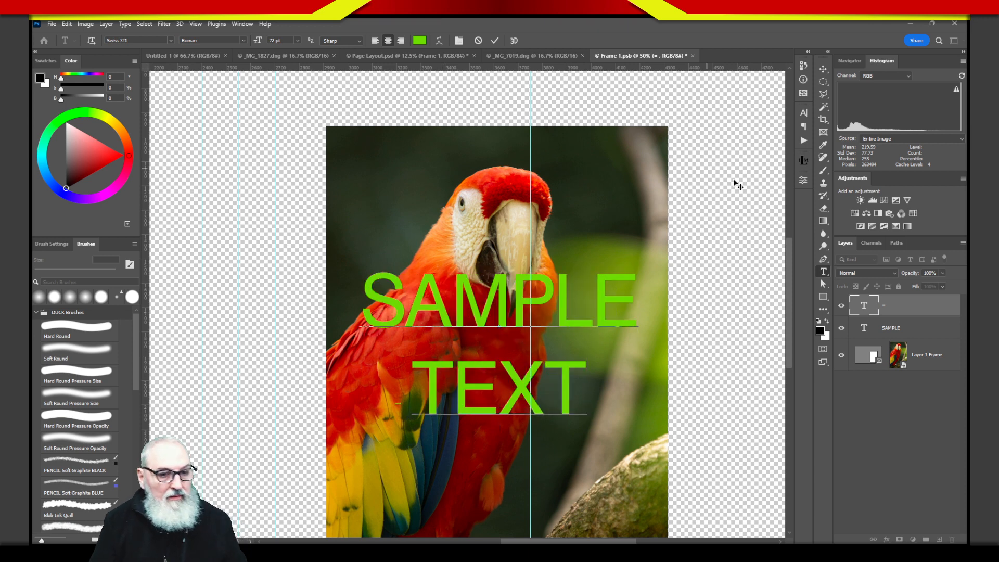
pyautogui.click(823, 69)
pyautogui.moveTo(577, 401); pyautogui.dragTo(581, 462)
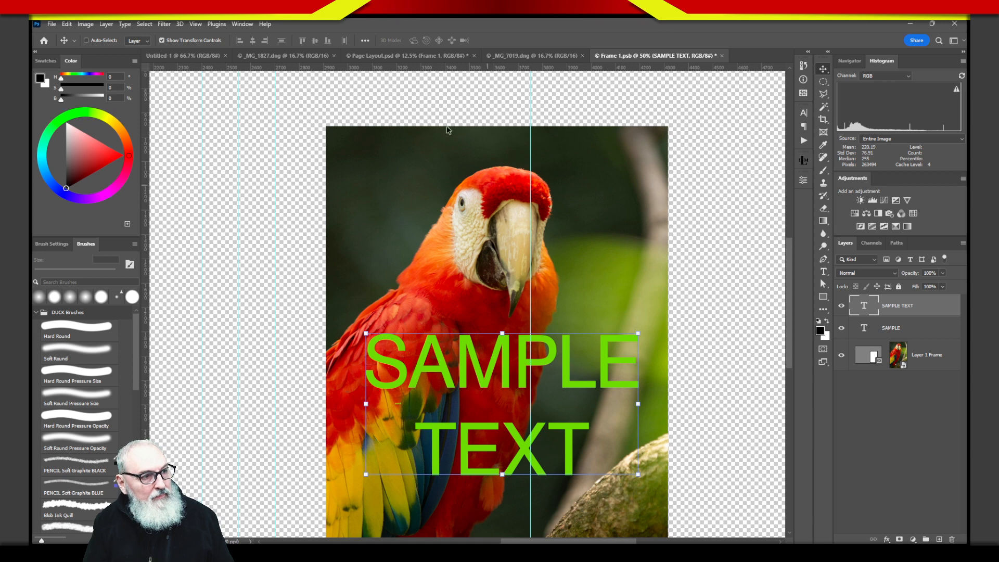
# - Save Frame 1.psb and switch to Page Layout.psd to check the updated frame
pyautogui.click(52, 26)
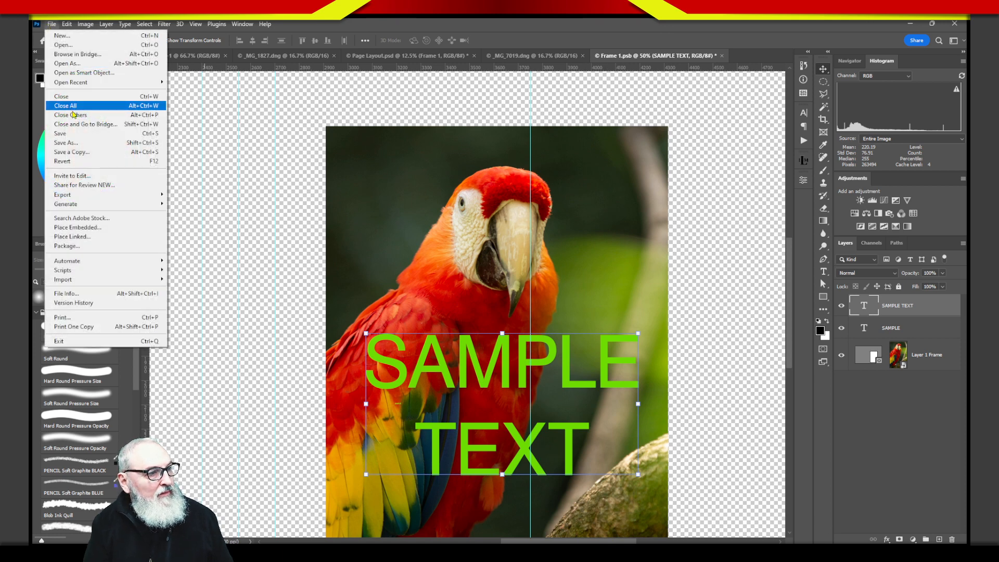
pyautogui.click(69, 134)
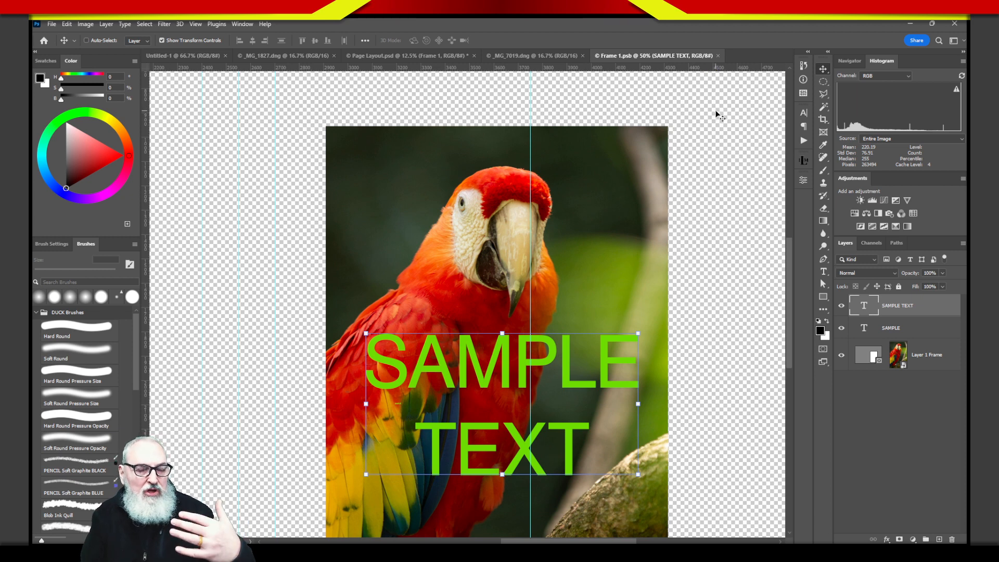
pyautogui.click(423, 56)
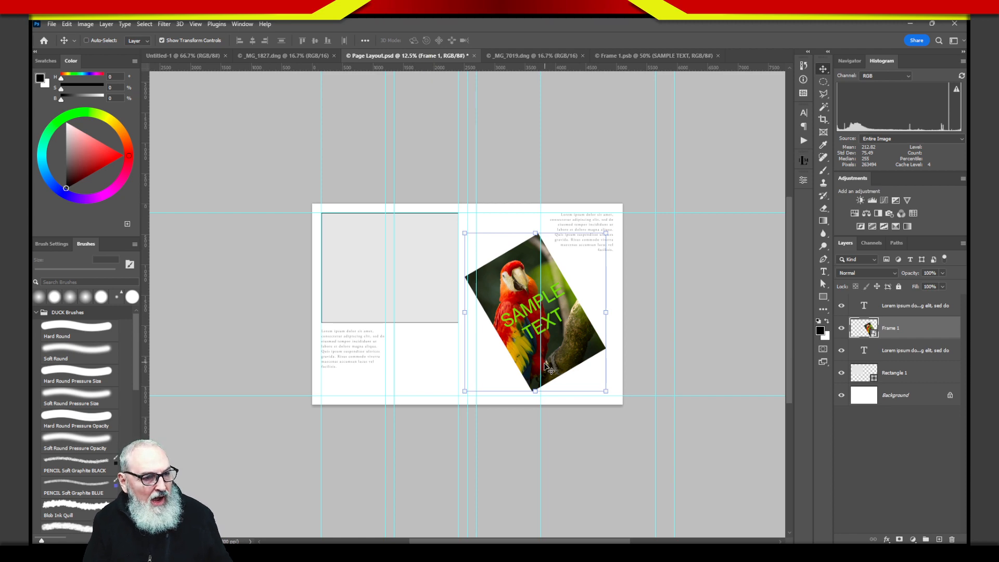
# - Return to Frame 1.psb and draw a rectangle about 1143 px wide and 429 px high above the sample text
pyautogui.click(645, 56)
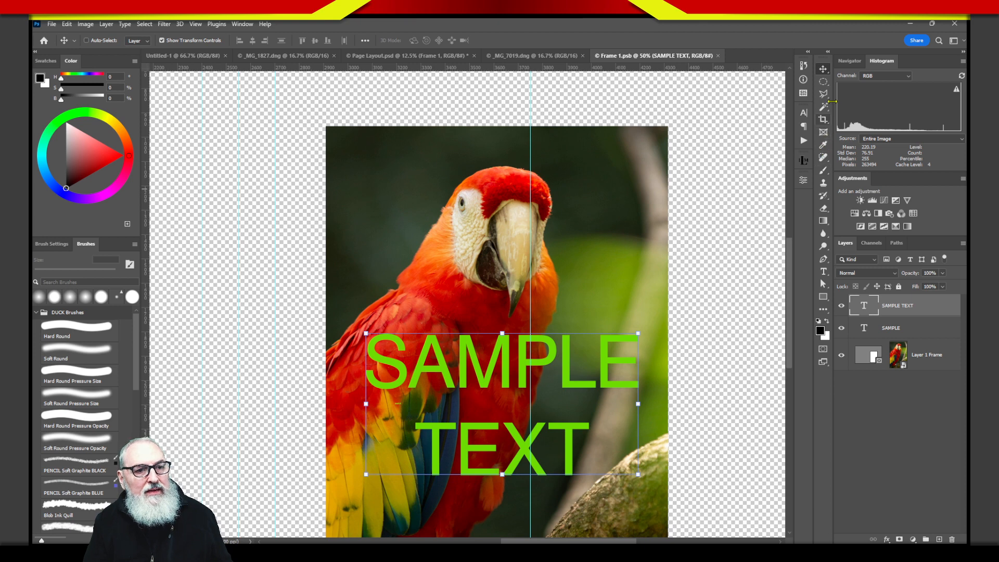
pyautogui.click(824, 297)
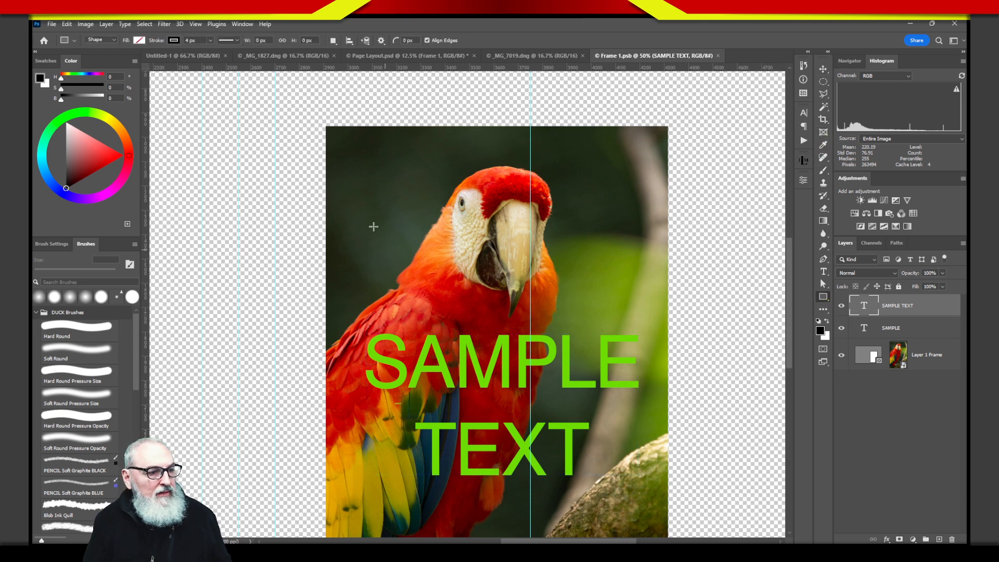
pyautogui.moveTo(363, 214)
pyautogui.mouseDown()
pyautogui.moveTo(538, 263)
pyautogui.moveTo(640, 306)
pyautogui.moveTo(640, 318)
pyautogui.mouseUp()
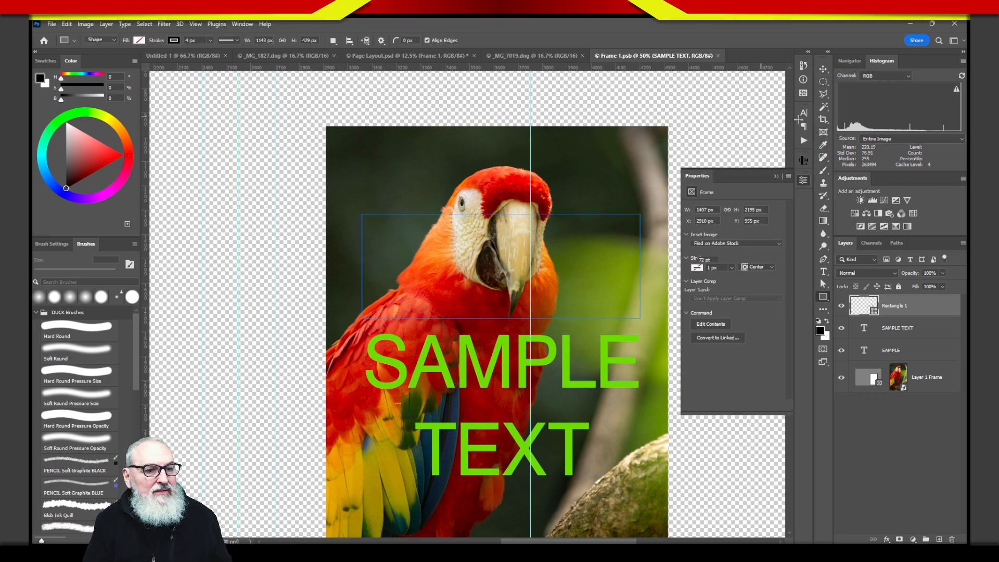
# - Try a white fill on the new rectangle and set it back to no color
pyautogui.click(718, 280)
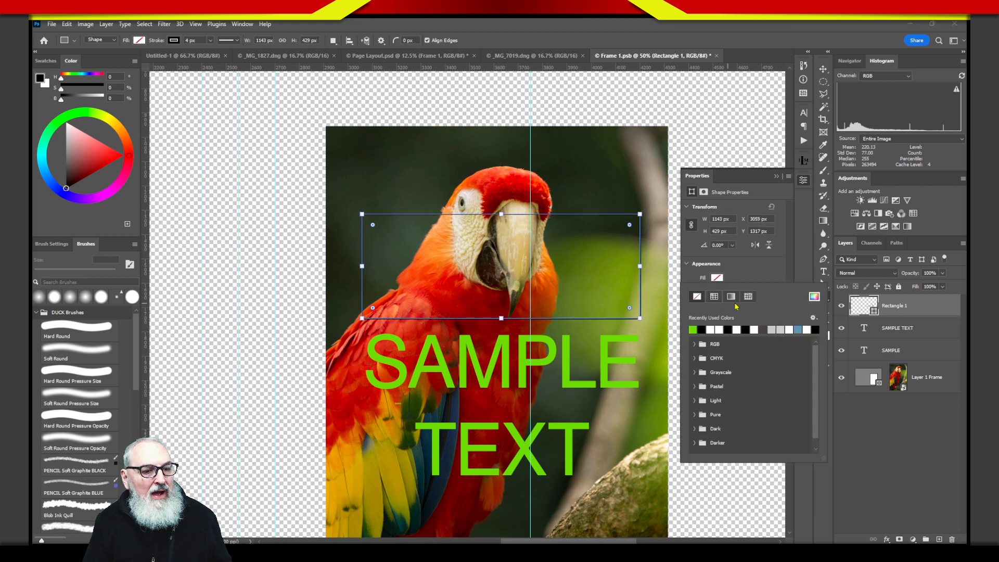
pyautogui.click(759, 328)
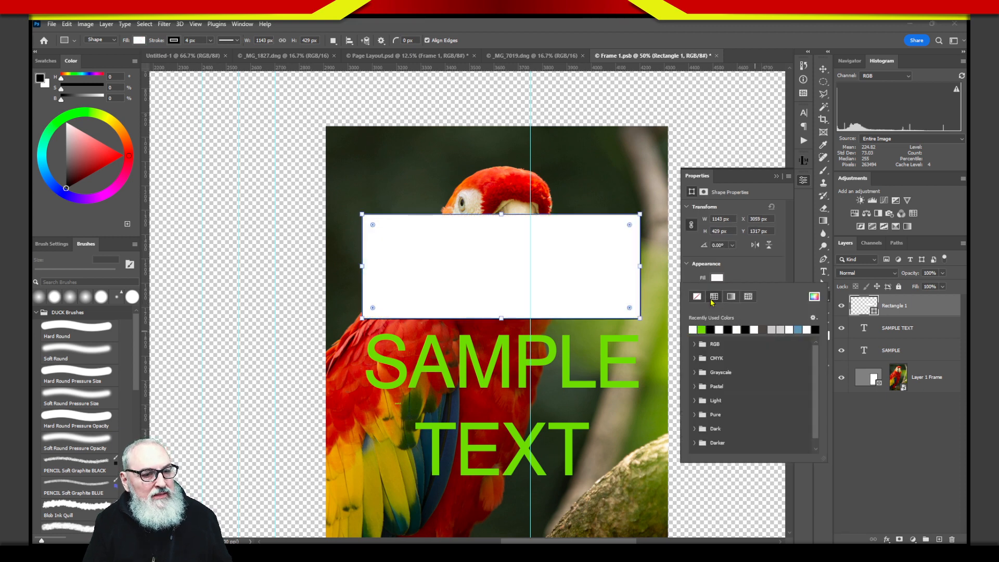
pyautogui.click(697, 297)
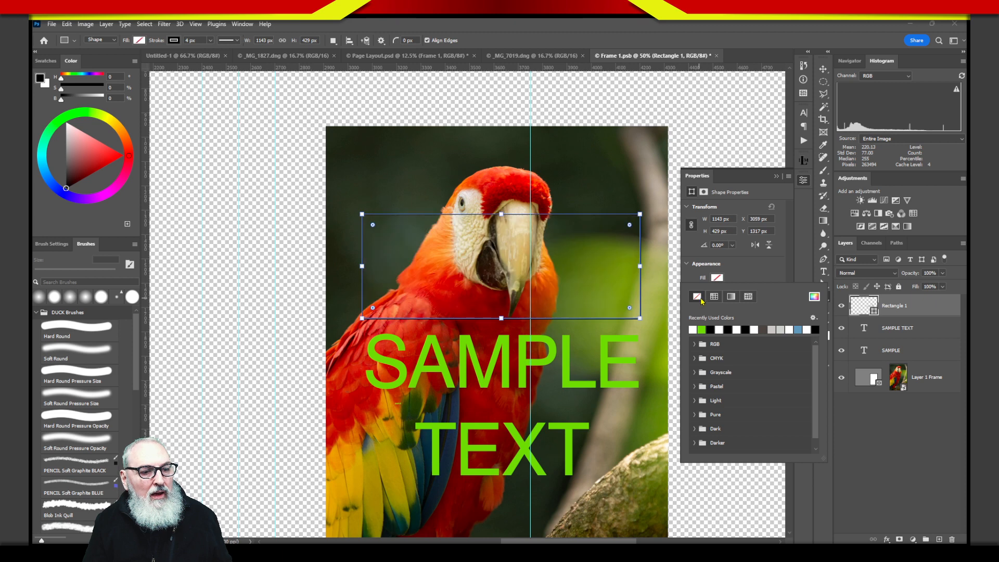
# - Fill the rectangle above the sample text with white and set its stroke to no color
pyautogui.click(717, 281)
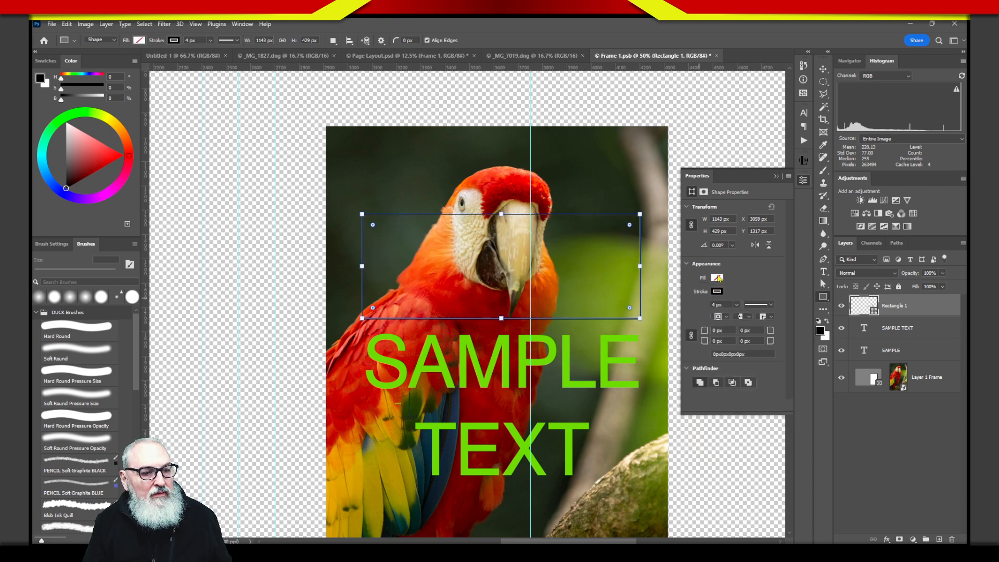
pyautogui.click(718, 279)
pyautogui.click(754, 329)
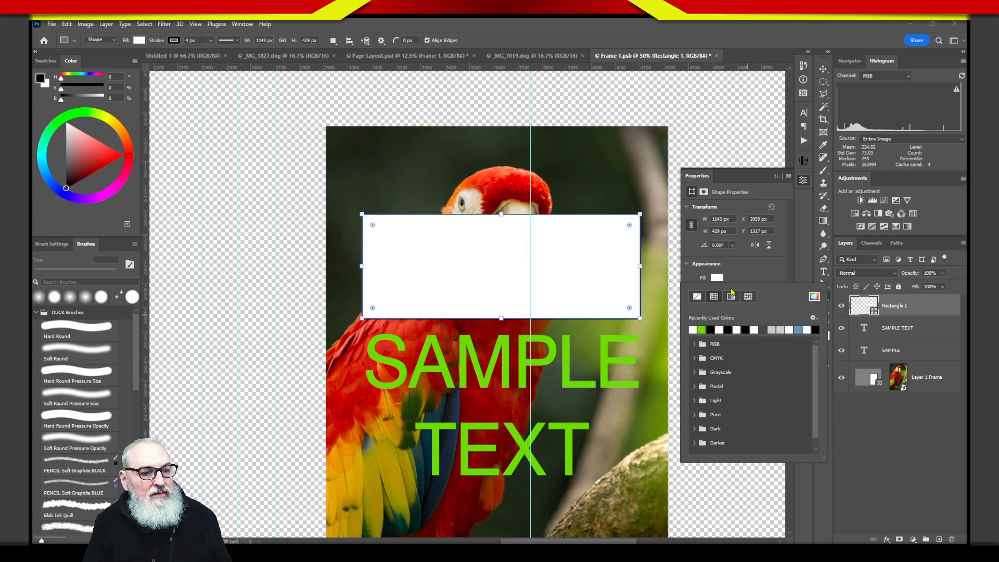
pyautogui.press('Escape')
pyautogui.click(718, 292)
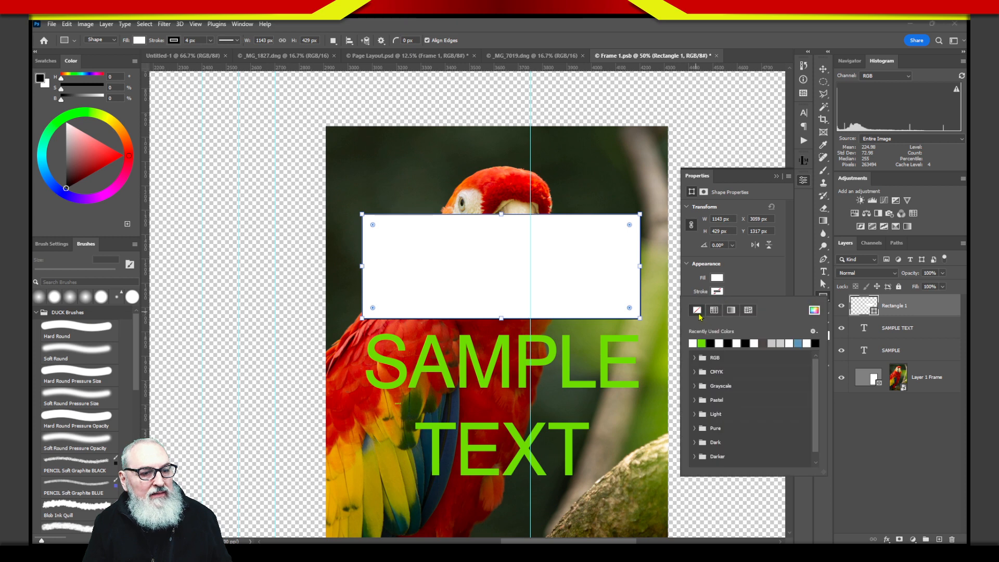
pyautogui.click(697, 310)
pyautogui.click(770, 280)
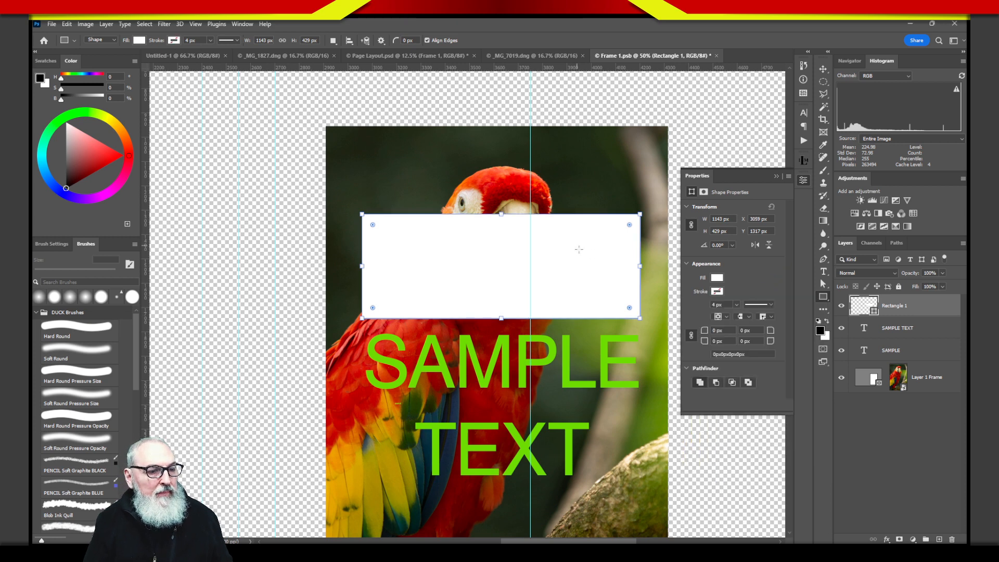
# - Lower the opacity of the white rectangle's layer to 30%
pyautogui.click(823, 70)
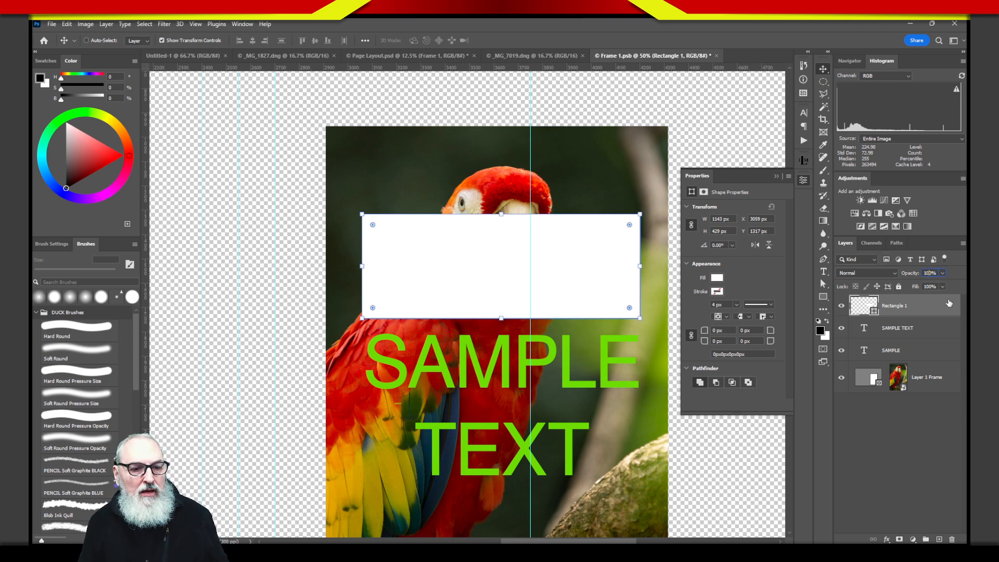
pyautogui.write('30')
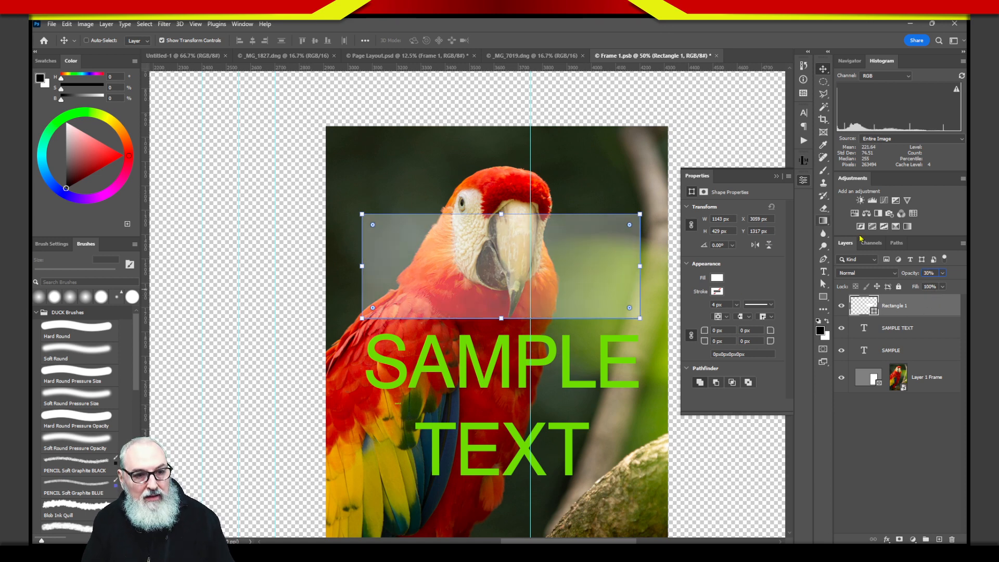
pyautogui.press('Return')
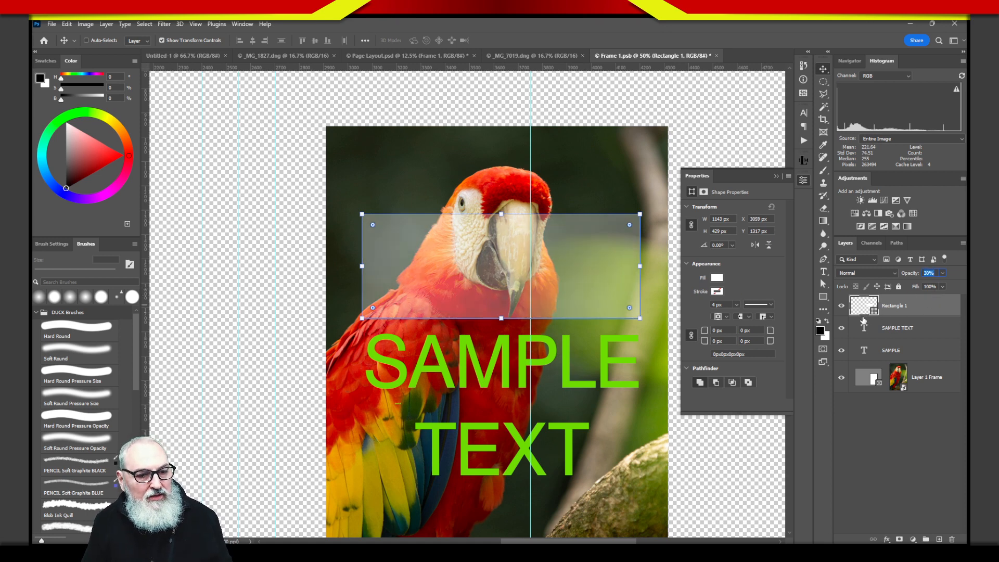
# - Enlarge the rectangle to about 1307 by 675 px so it covers the sample text, and stack its layer beneath both text layers
pyautogui.moveTo(502, 320); pyautogui.dragTo(501, 378)
pyautogui.moveTo(557, 261); pyautogui.dragTo(559, 368)
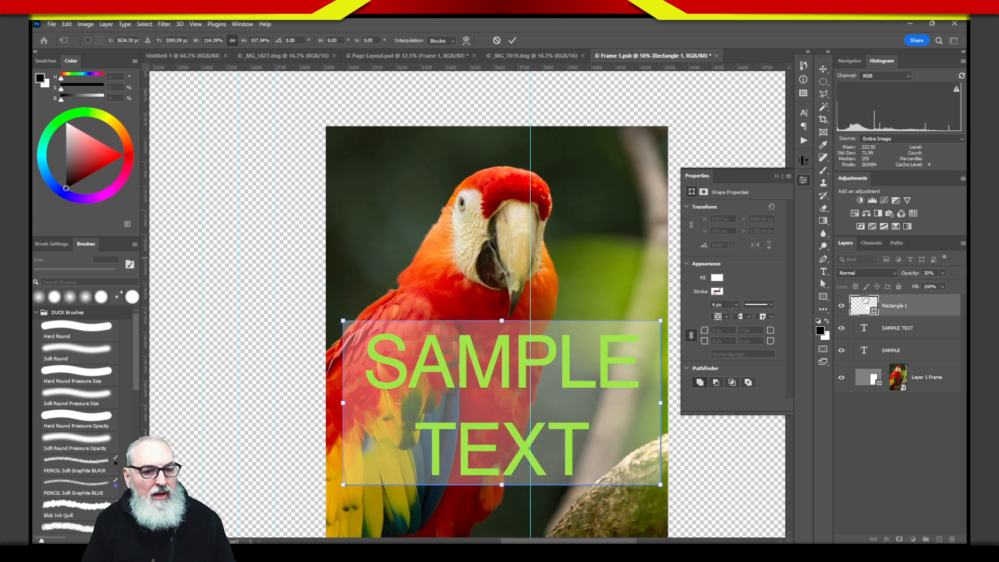
pyautogui.moveTo(864, 301); pyautogui.dragTo(898, 368)
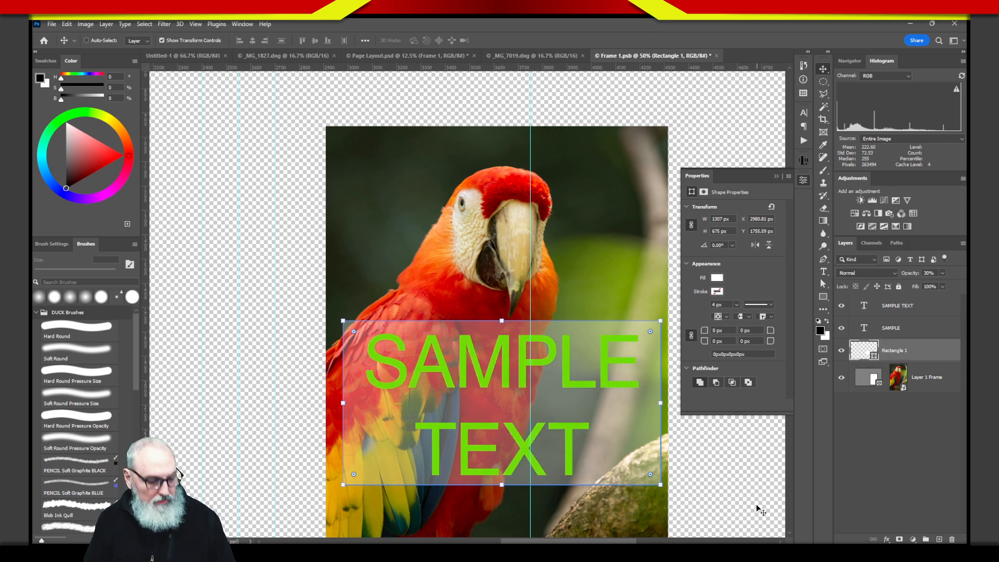
pyautogui.click(891, 469)
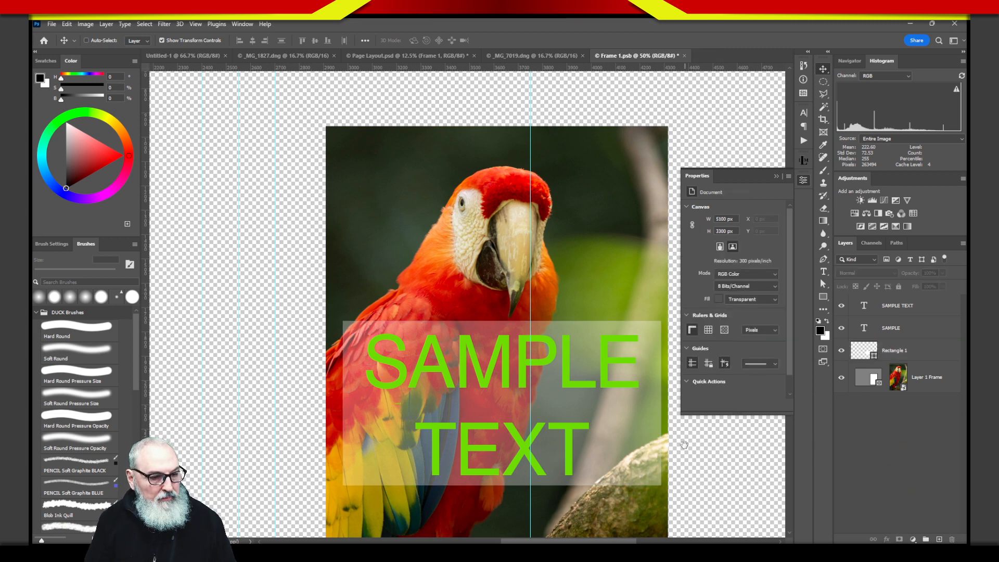
# - Save Frame 1.psb with the translucent text backing and return to Page Layout.psd to view the updated frame
pyautogui.moveTo(698, 463); pyautogui.dragTo(643, 360)
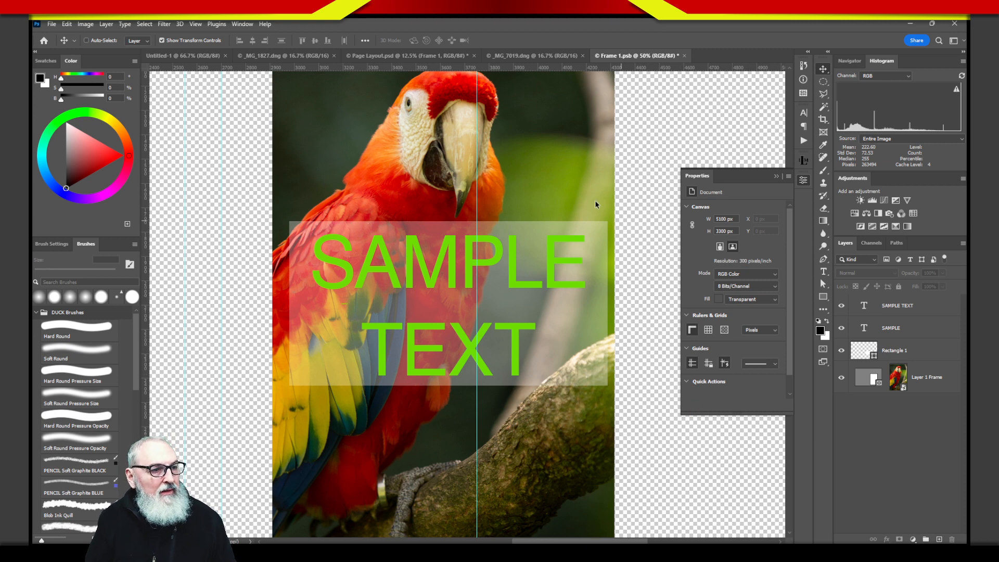
pyautogui.click(52, 24)
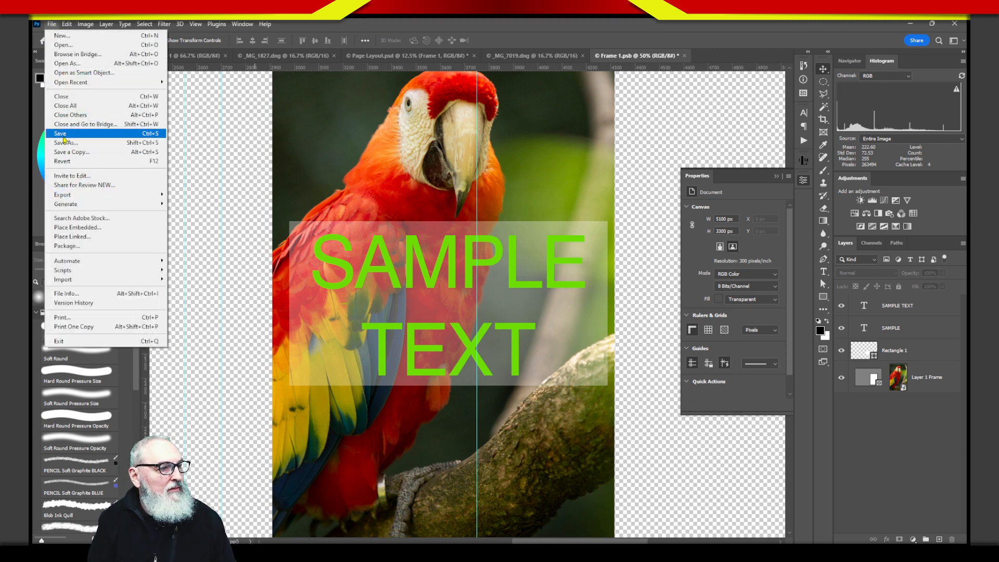
pyautogui.click(63, 135)
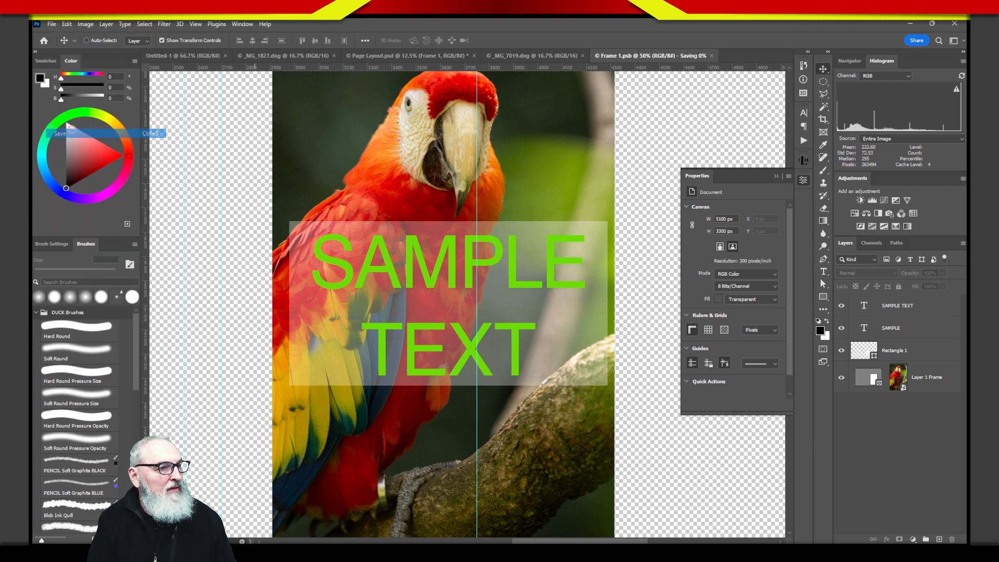
pyautogui.click(448, 60)
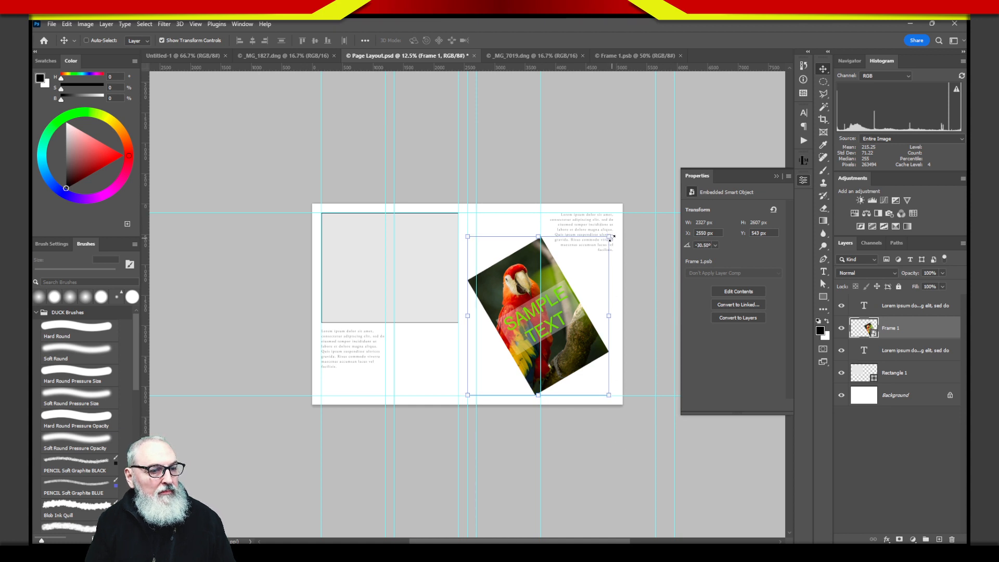
pyautogui.moveTo(614, 230); pyautogui.dragTo(627, 288)
pyautogui.moveTo(566, 358); pyautogui.dragTo(561, 339)
pyautogui.moveTo(623, 300); pyautogui.dragTo(608, 327)
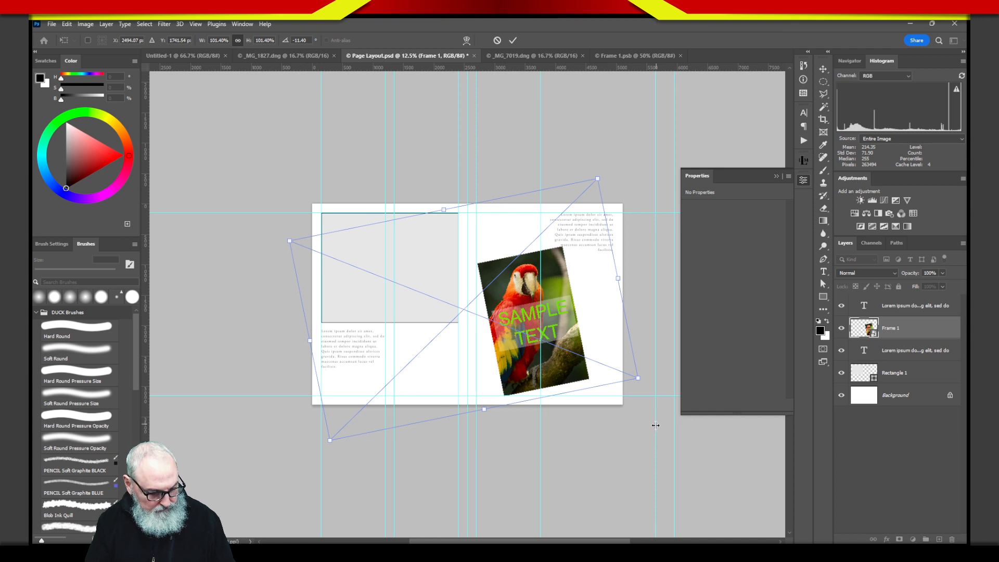
pyautogui.moveTo(656, 425); pyautogui.dragTo(658, 429)
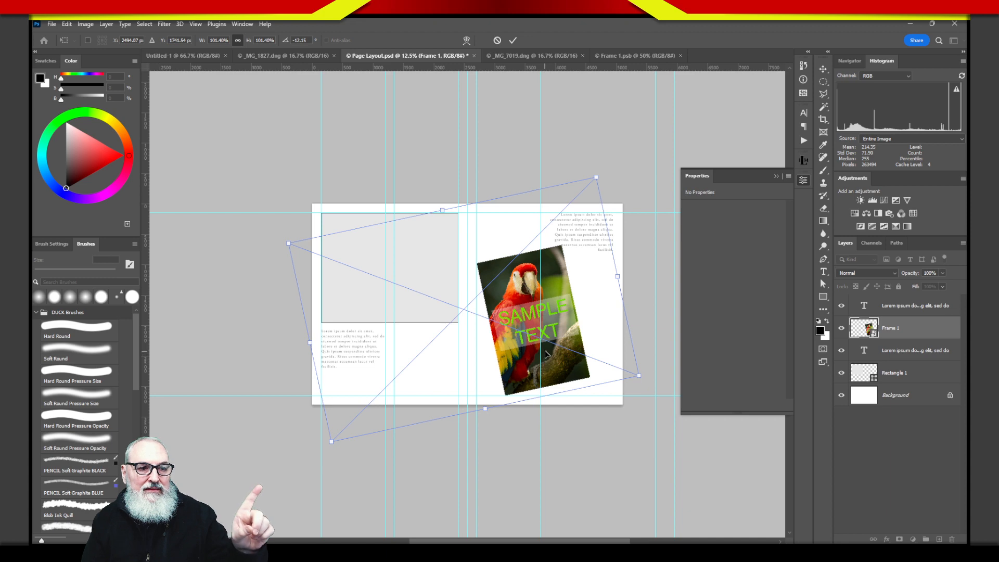
# - Look at the smart object's contents in Frame 1.psb and return to Page Layout.psd
pyautogui.click(635, 55)
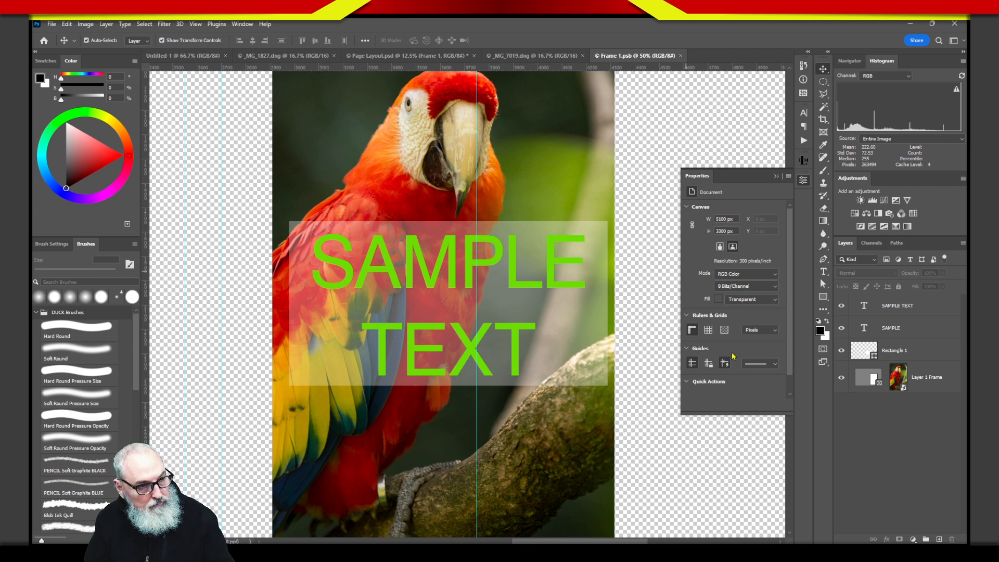
pyautogui.hotkey('ctrl', '-')
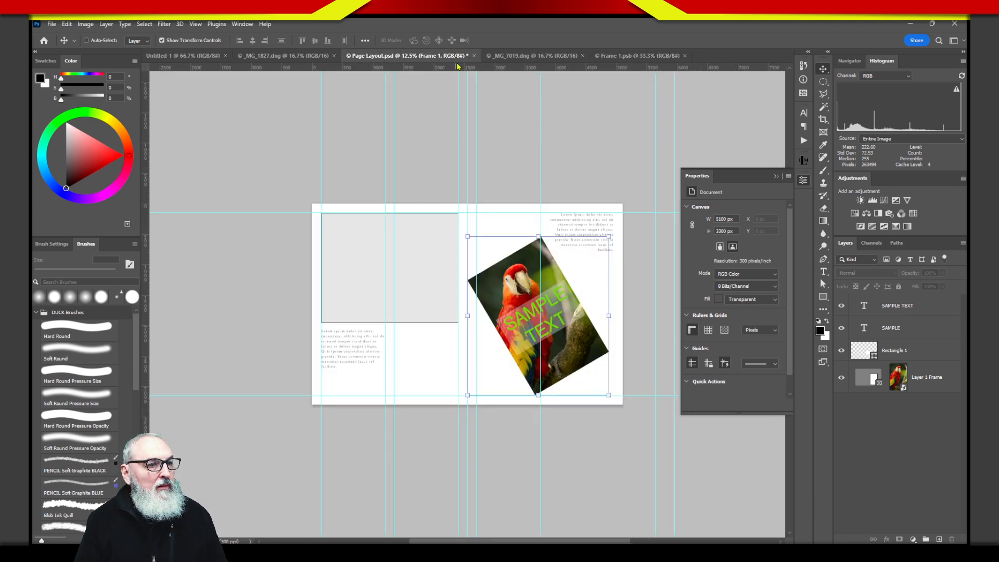
pyautogui.click(448, 56)
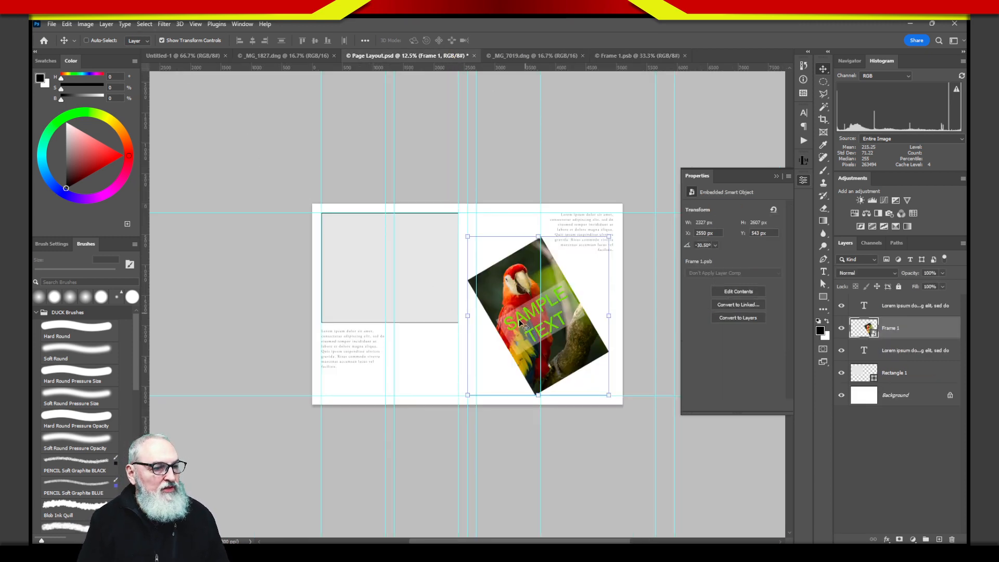
# - Apply a Perspective transform to the Frame 1 smart object, narrowing one end and widening the other, and reposition it on the right-hand page
pyautogui.hotkey('ctrl', 't')
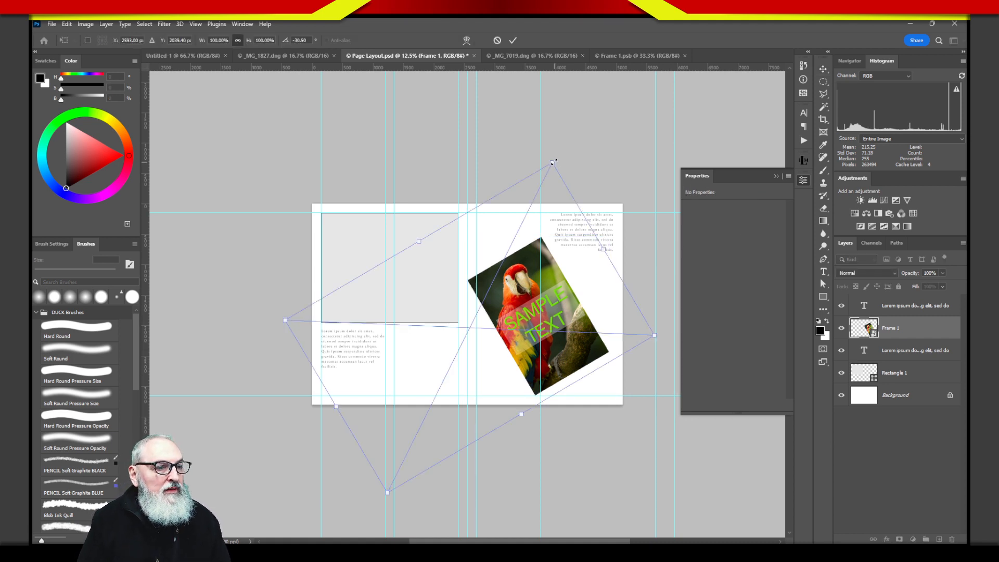
pyautogui.moveTo(554, 163); pyautogui.dragTo(552, 165)
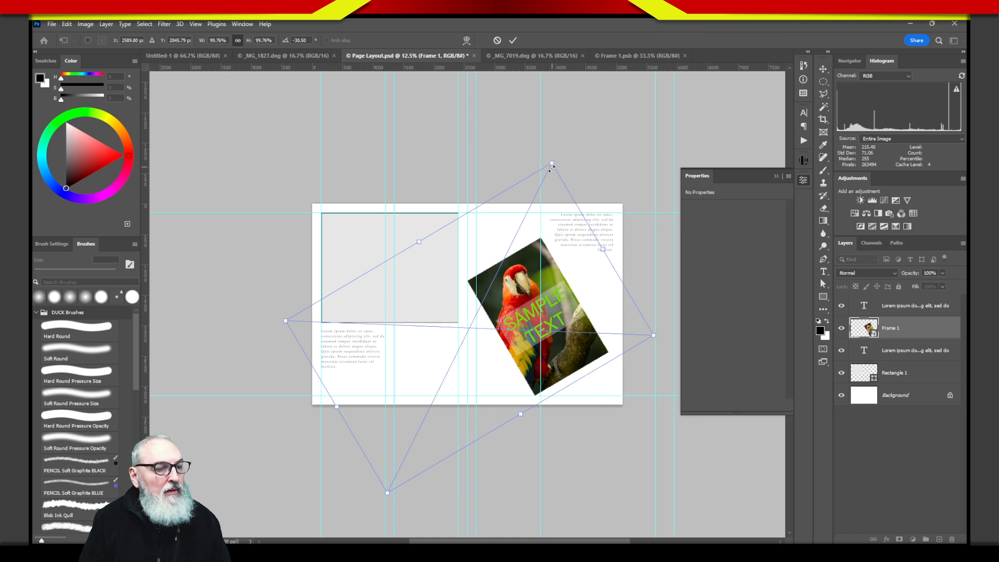
pyautogui.click(86, 24)
pyautogui.moveTo(66, 26)
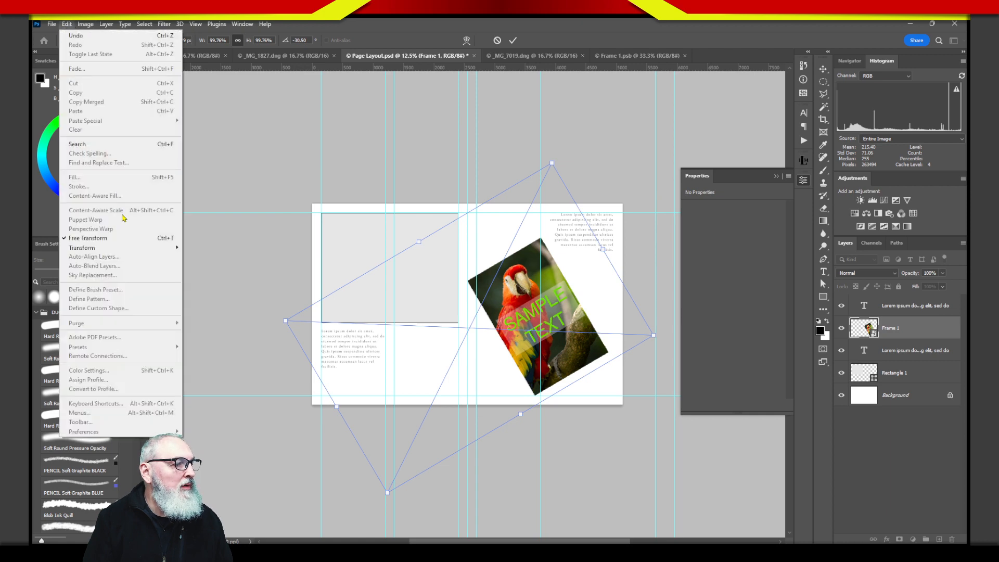
pyautogui.moveTo(101, 248)
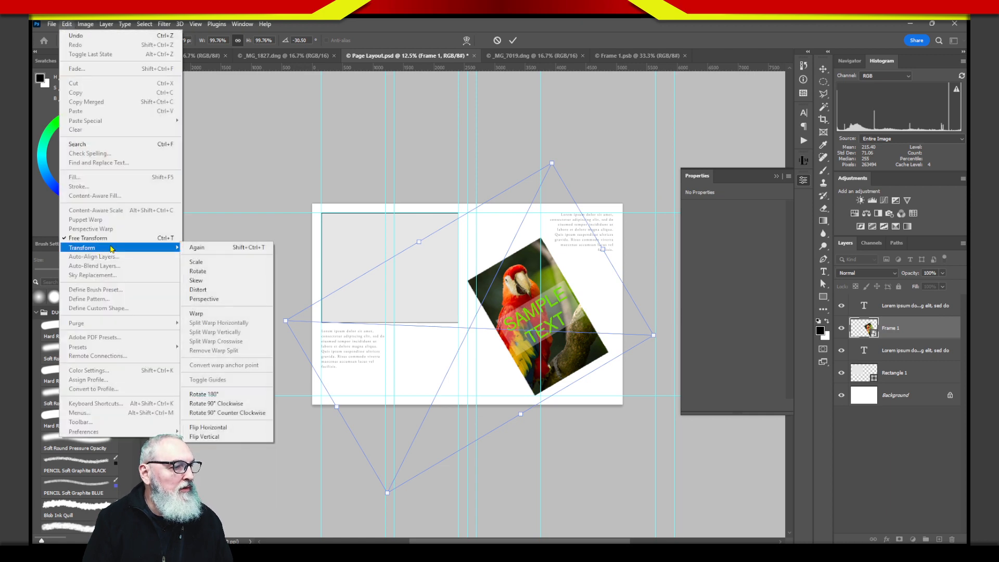
pyautogui.click(204, 300)
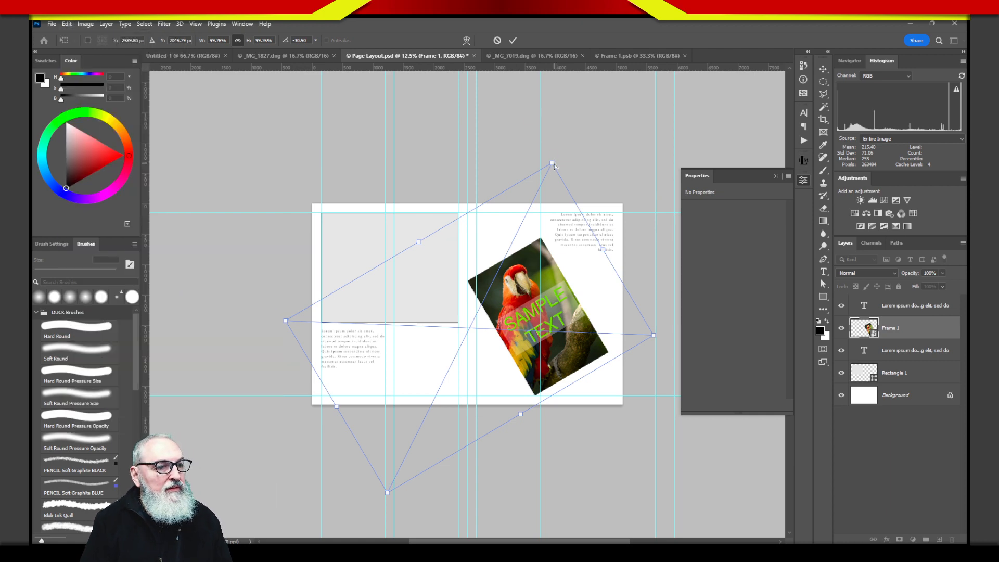
pyautogui.moveTo(554, 166); pyautogui.dragTo(572, 199)
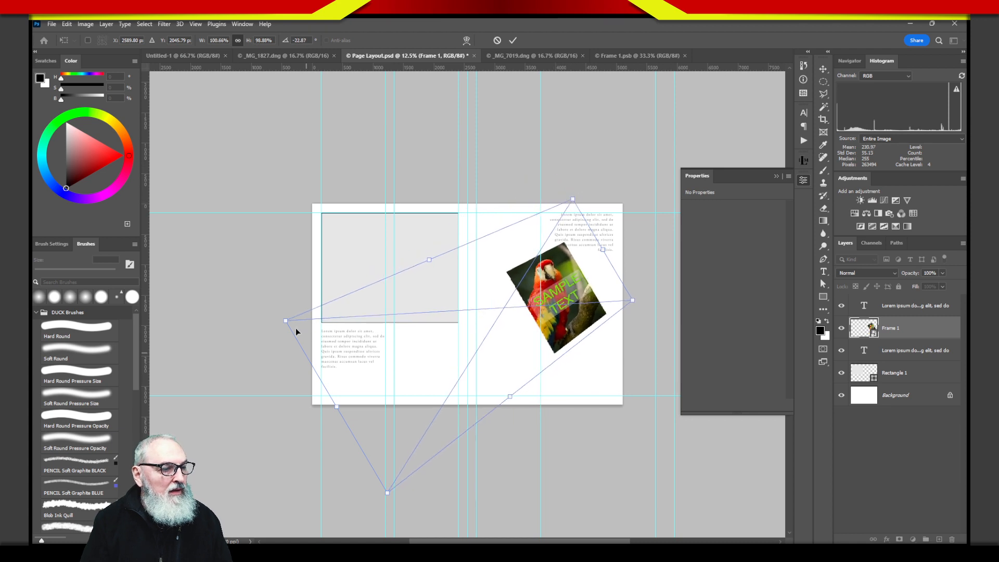
pyautogui.moveTo(285, 320); pyautogui.dragTo(260, 279)
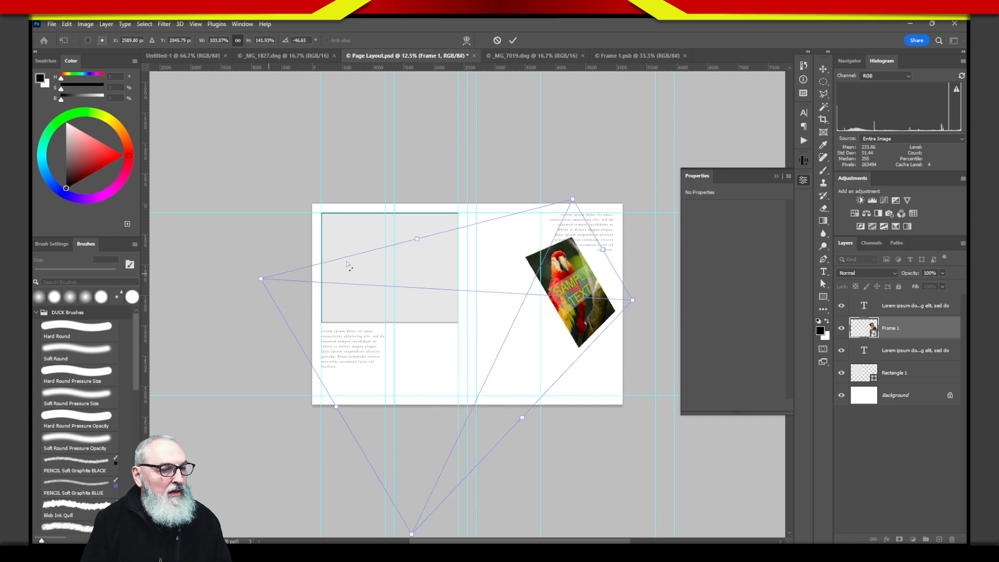
pyautogui.moveTo(581, 327); pyautogui.dragTo(544, 355)
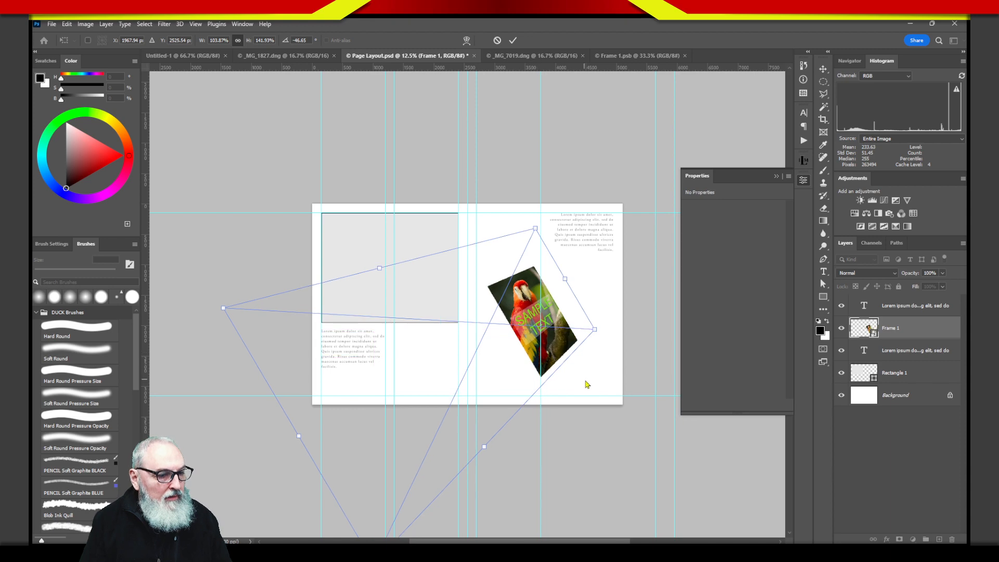
pyautogui.press('Return')
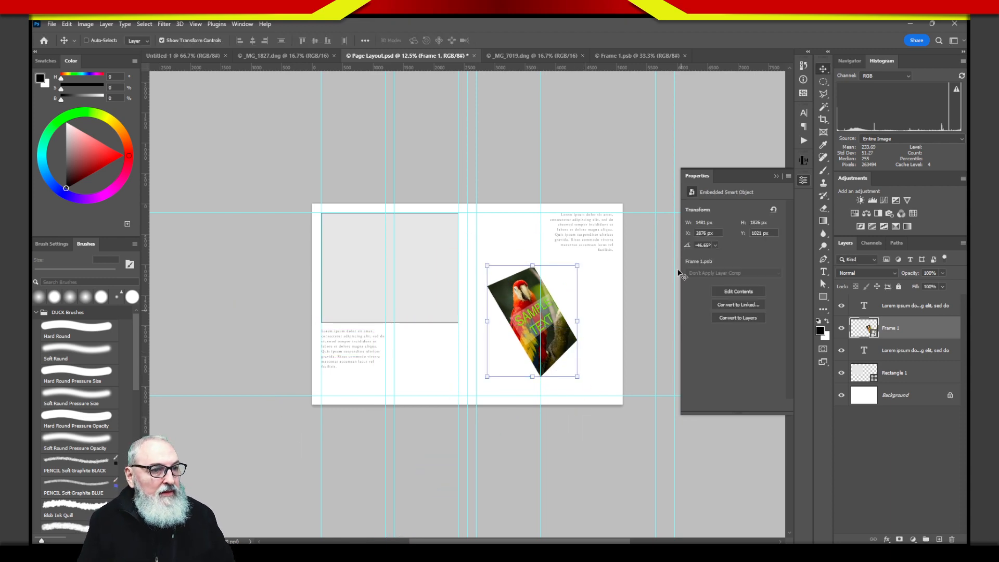
# - In Frame 1.psb, delete the parrot image from its frame, keeping the empty frame
pyautogui.click(637, 56)
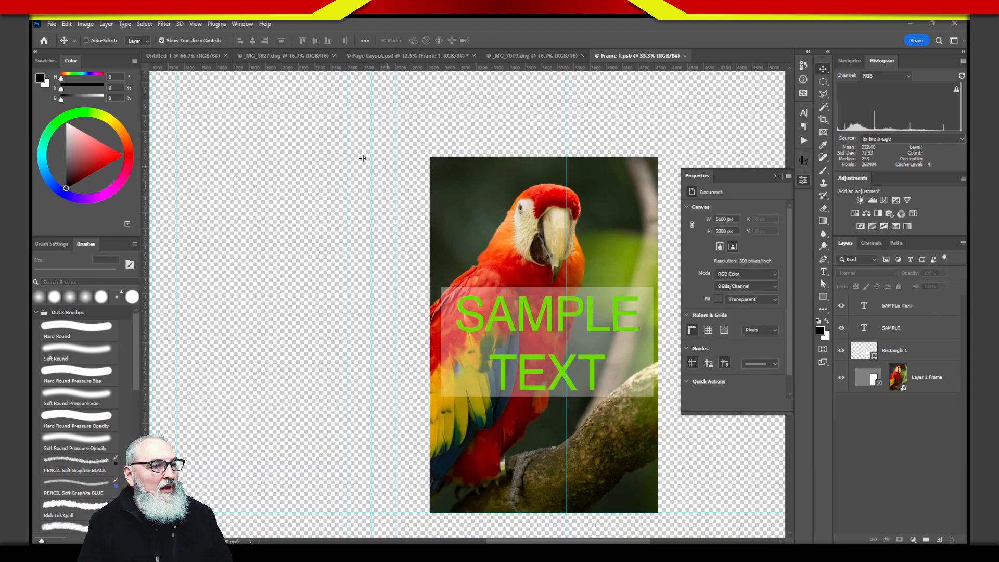
pyautogui.click(904, 377)
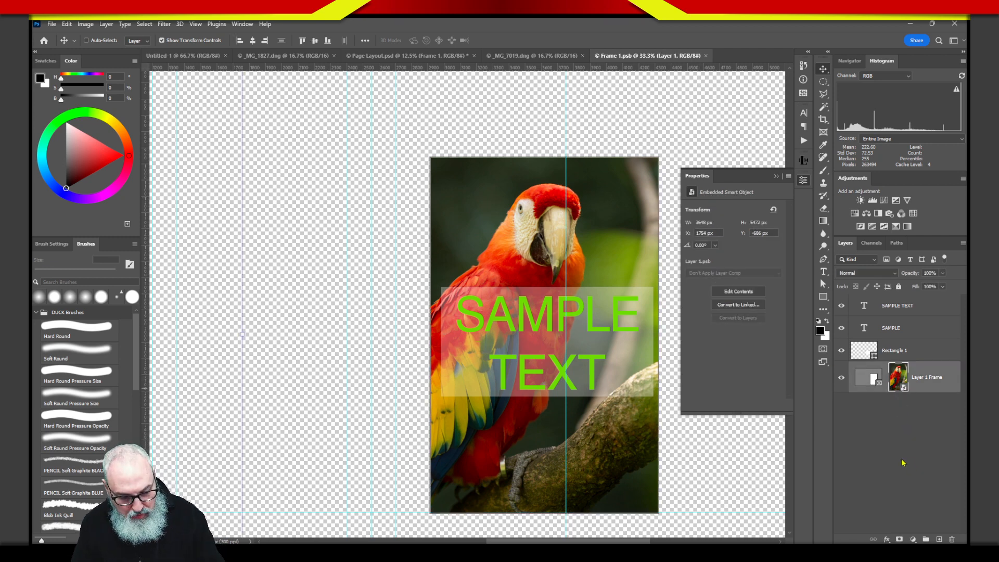
pyautogui.press('Delete')
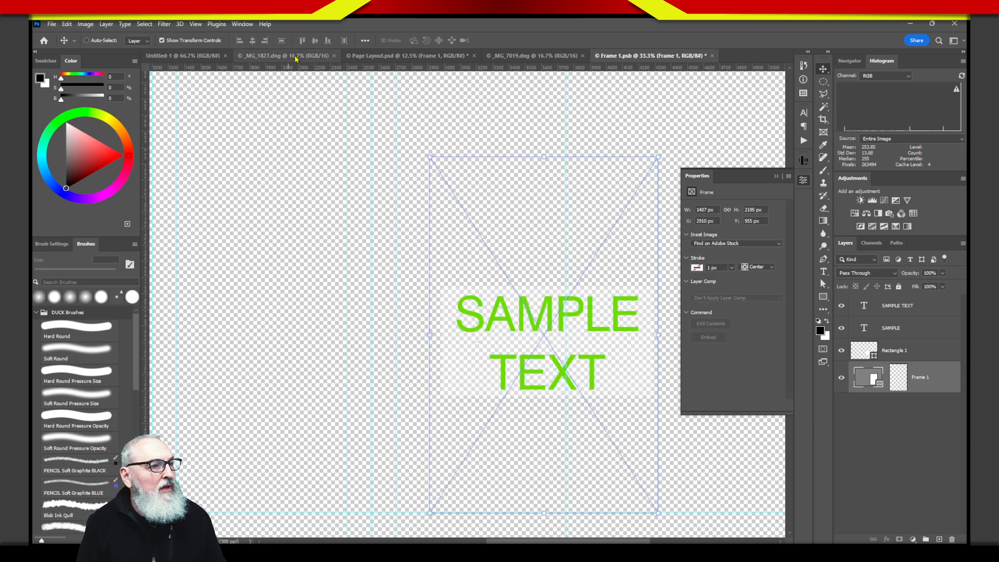
# - Place the Background layer of _MG_1827.dng into the empty frame in Frame 1.psb, accepting the different bit depth
pyautogui.click(295, 57)
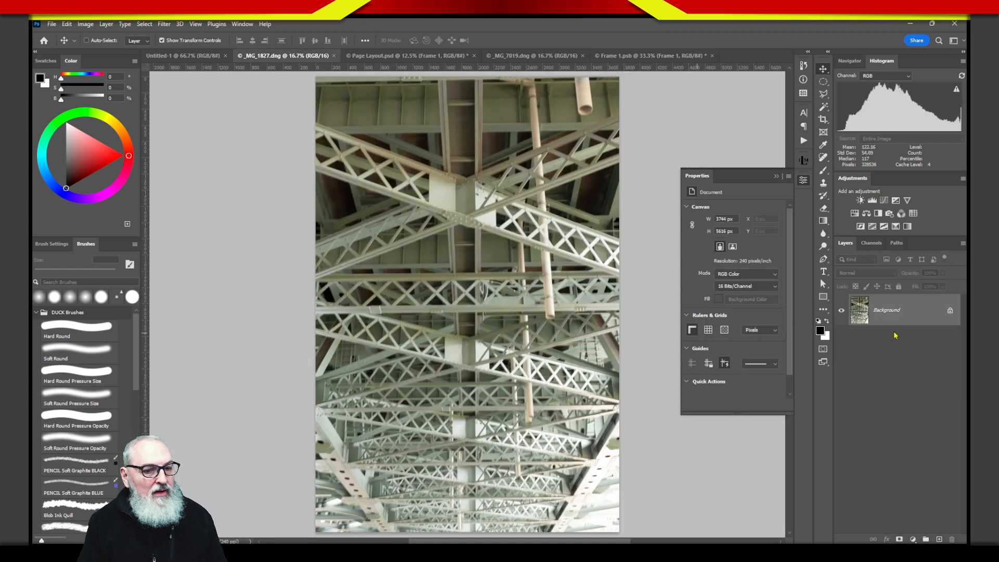
pyautogui.moveTo(861, 312); pyautogui.dragTo(556, 350)
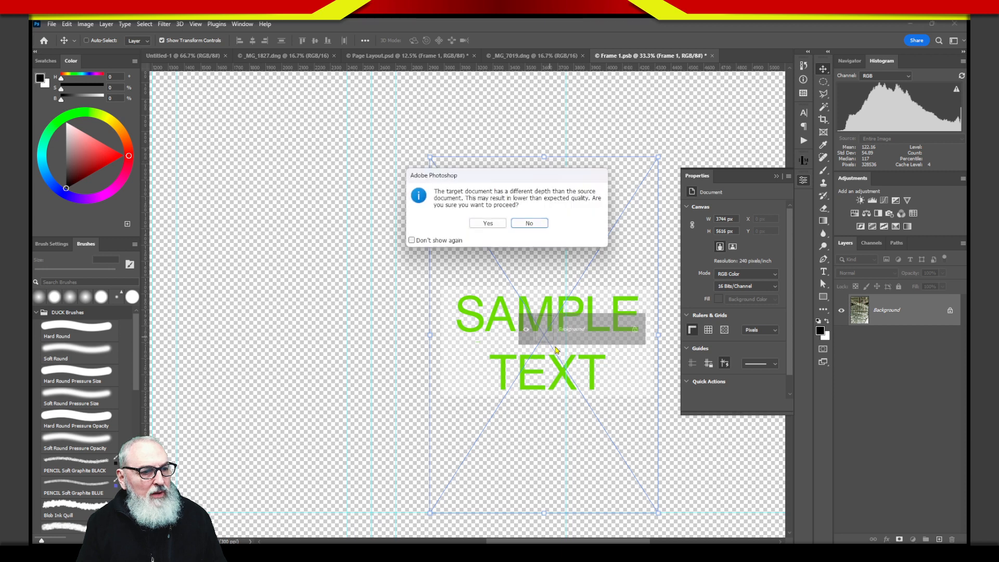
pyautogui.click(502, 224)
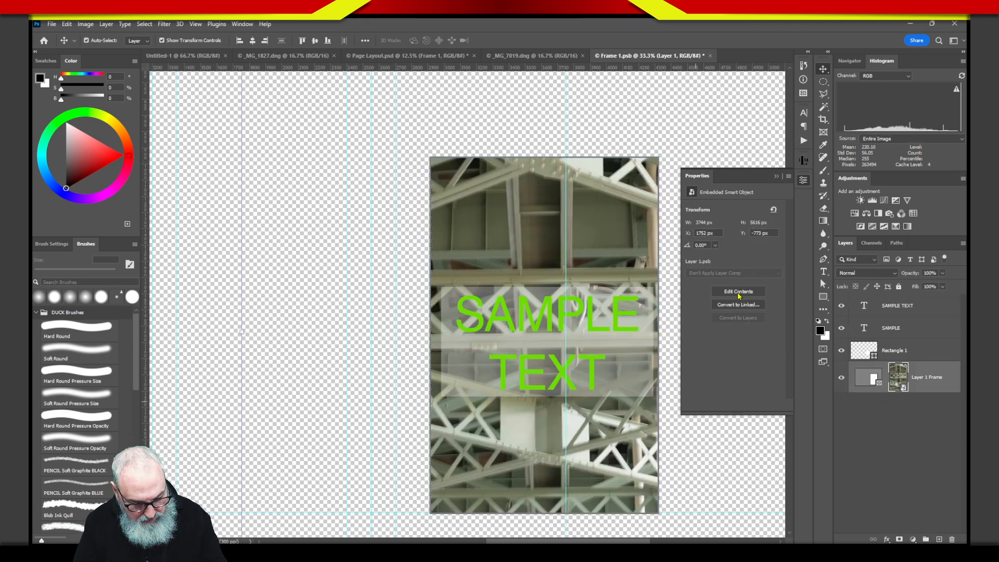
# - Scale the bridge image to about 39.4% and position it to fill the frame
pyautogui.hotkey('ctrl', '-')
pyautogui.hotkey('ctrl', '-')
pyautogui.moveTo(355, 90); pyautogui.dragTo(429, 203)
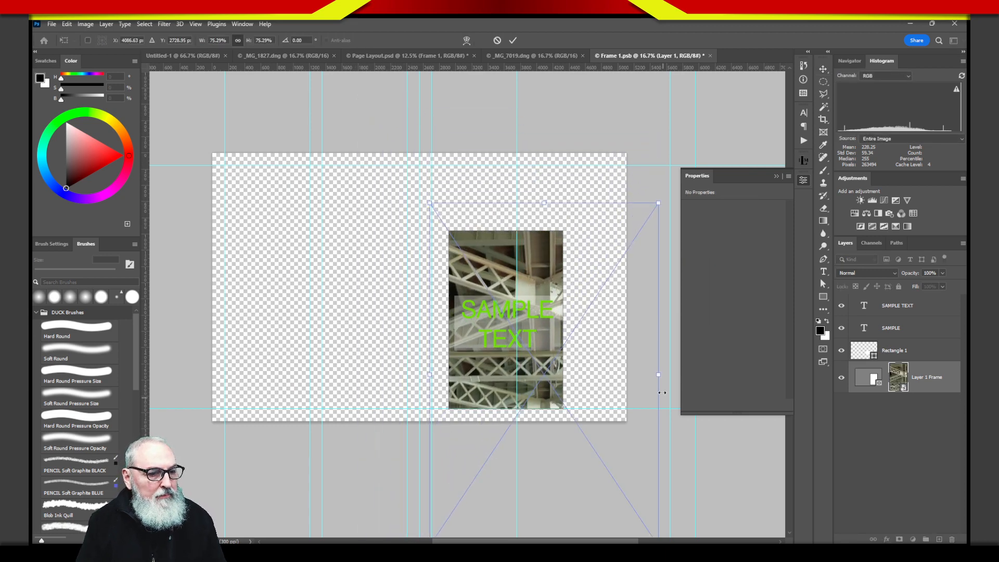
pyautogui.moveTo(660, 202); pyautogui.dragTo(572, 333)
pyautogui.moveTo(550, 390); pyautogui.dragTo(542, 293)
pyautogui.moveTo(576, 208); pyautogui.dragTo(564, 228)
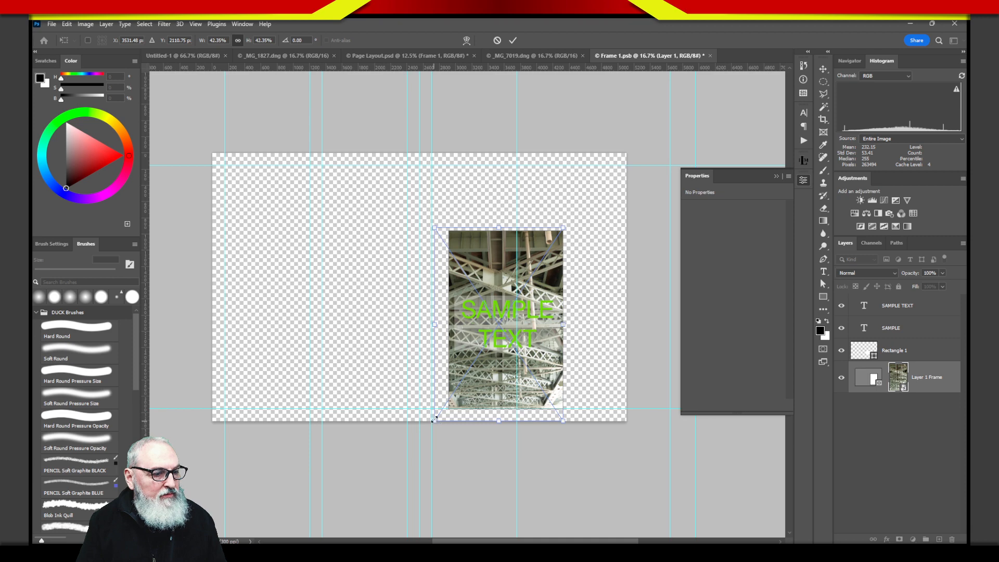
pyautogui.moveTo(433, 419); pyautogui.dragTo(443, 407)
pyautogui.moveTo(523, 259); pyautogui.dragTo(523, 262)
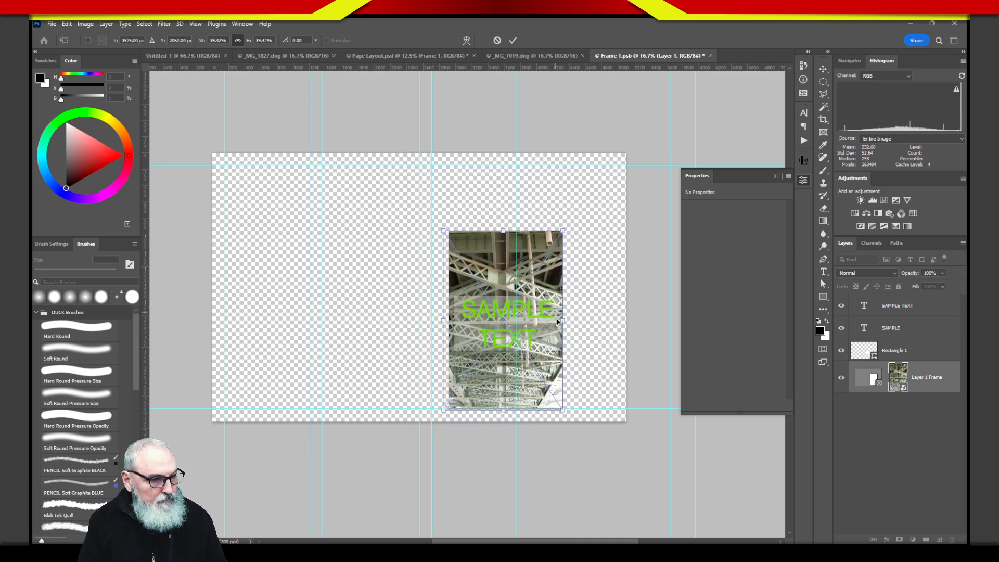
pyautogui.press('Return')
# - Change the text color of both the SAMPLE TEXT and SAMPLE layers to blue 2137db
pyautogui.click(899, 308)
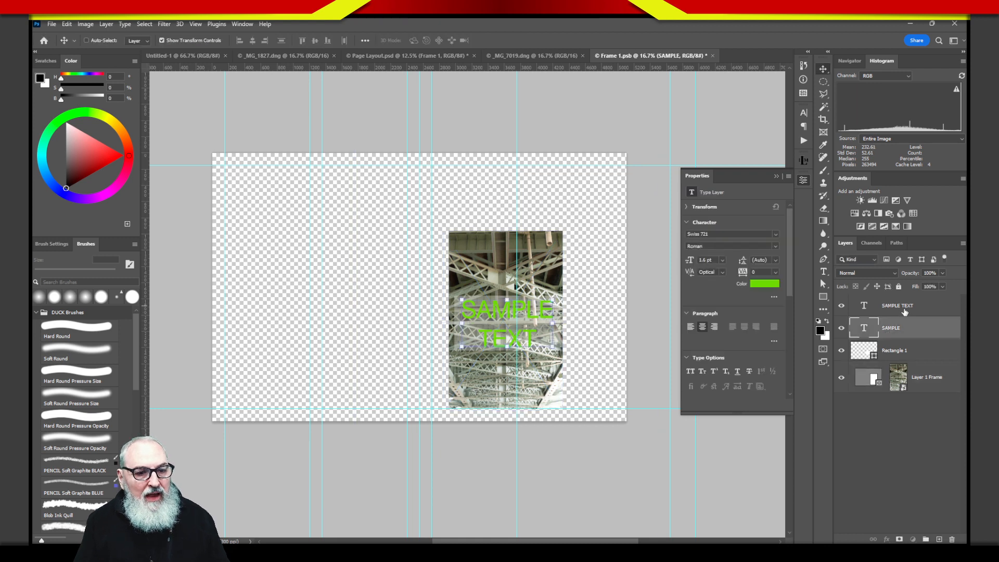
pyautogui.click(904, 329)
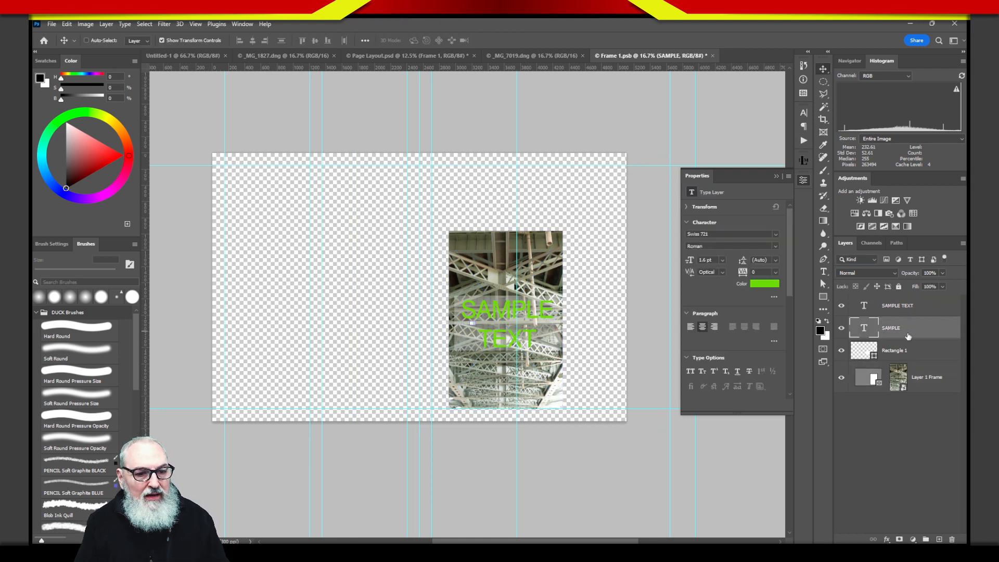
pyautogui.keyDown('shift'); pyautogui.click(903, 306); pyautogui.keyUp('shift')
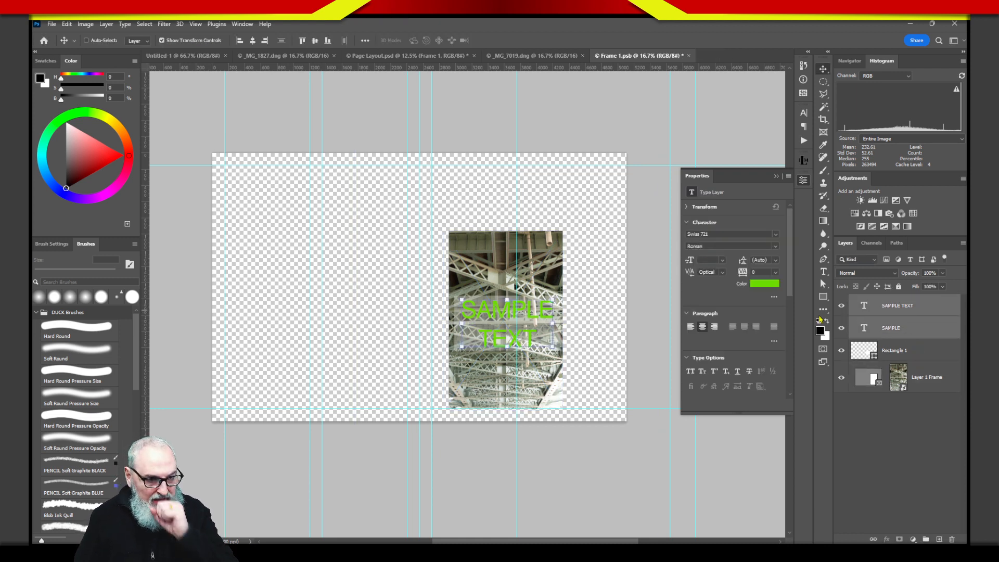
pyautogui.click(761, 284)
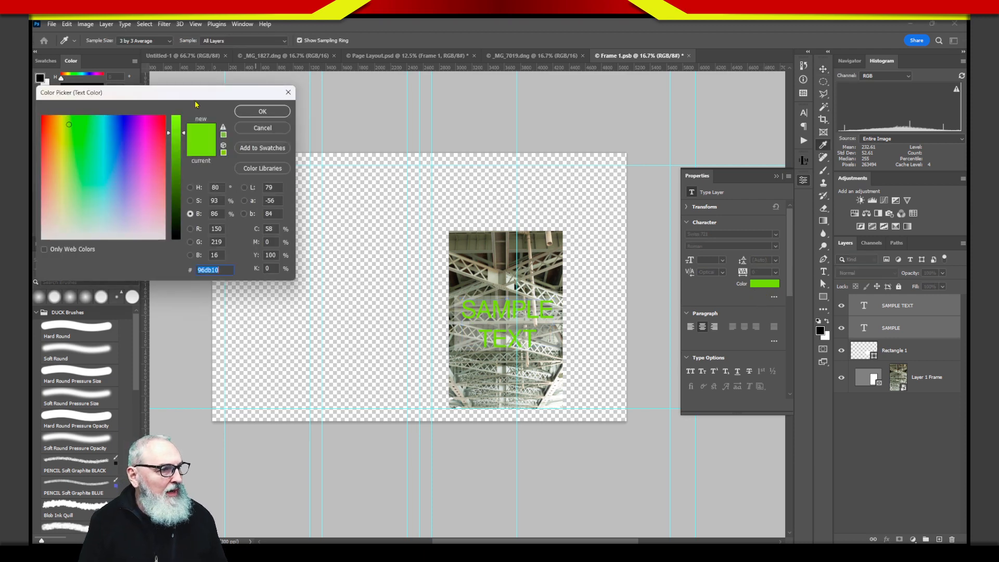
pyautogui.moveTo(195, 104); pyautogui.dragTo(273, 117)
pyautogui.moveTo(201, 156); pyautogui.dragTo(215, 182)
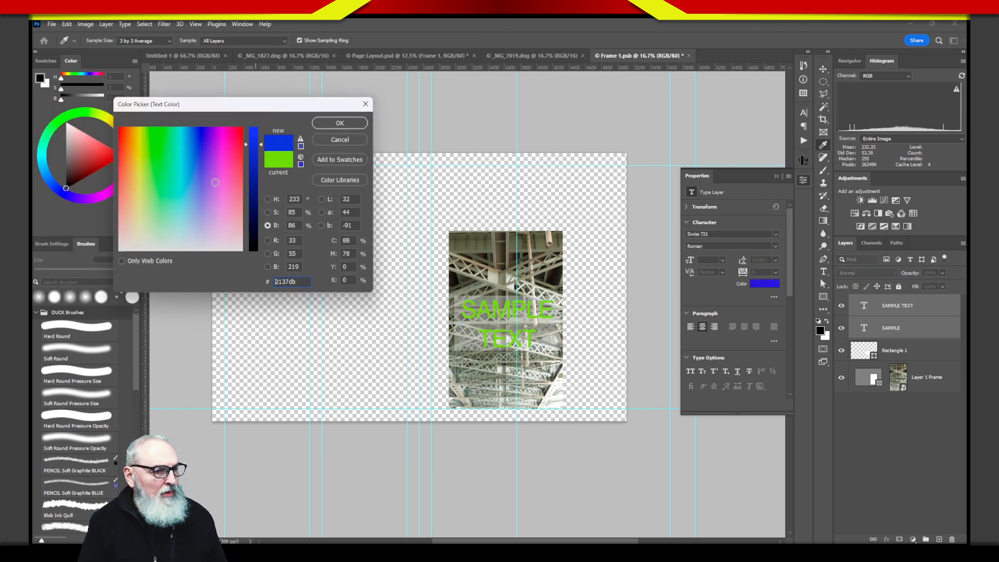
pyautogui.click(352, 126)
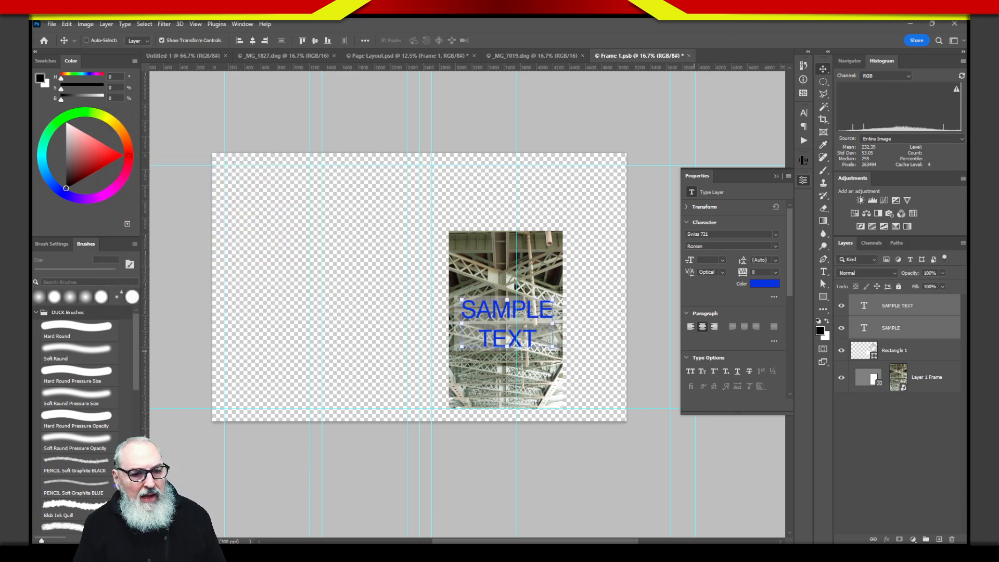
# - Set the opacity of the Rectangle 1 layer behind the text to 50%
pyautogui.click(862, 354)
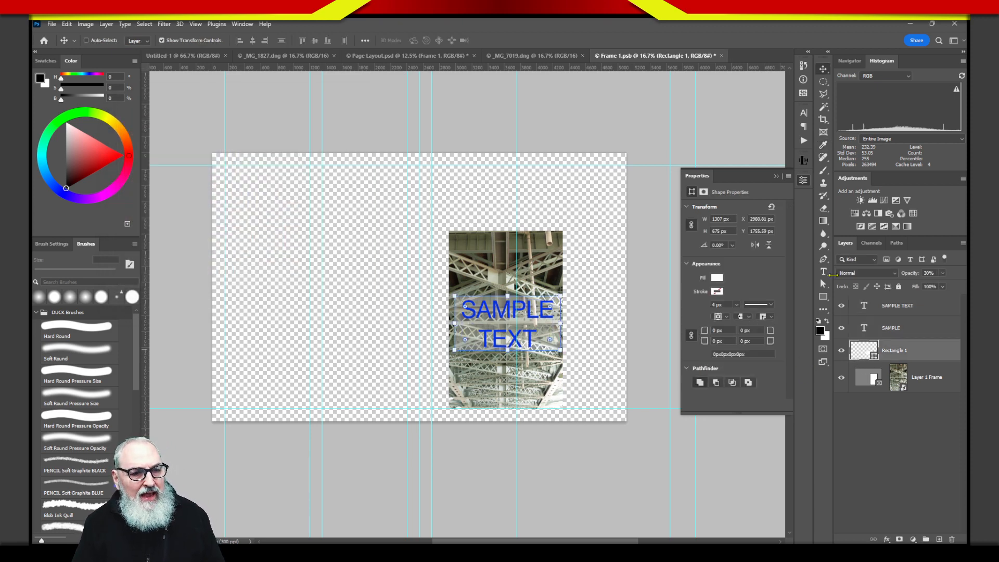
pyautogui.click(926, 273)
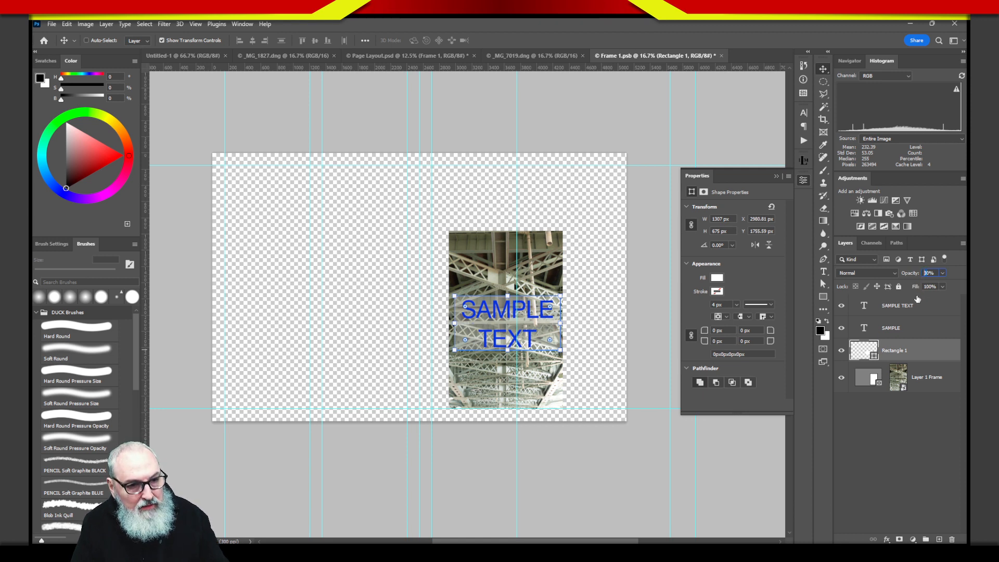
pyautogui.write('50')
pyautogui.press('Return')
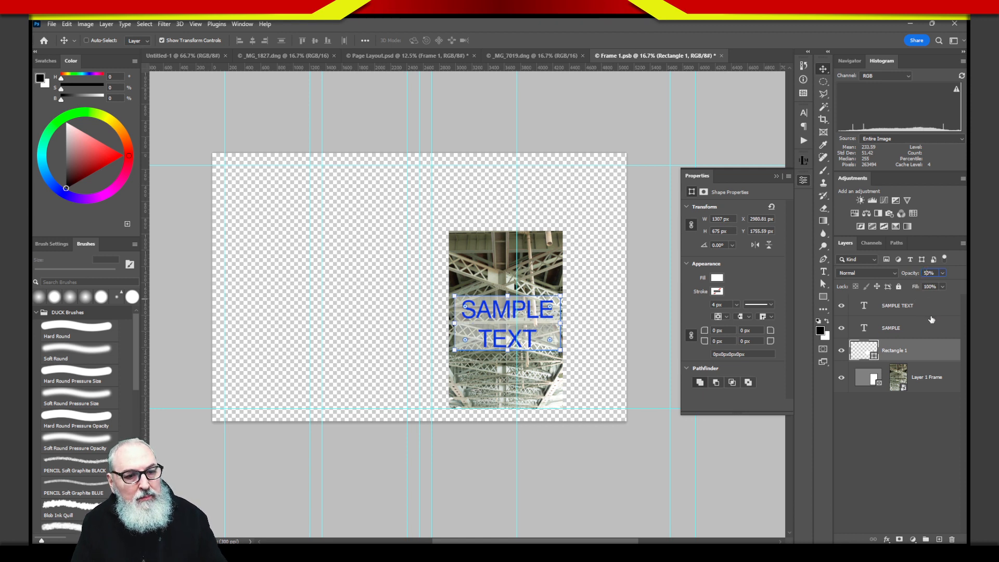
pyautogui.click(901, 432)
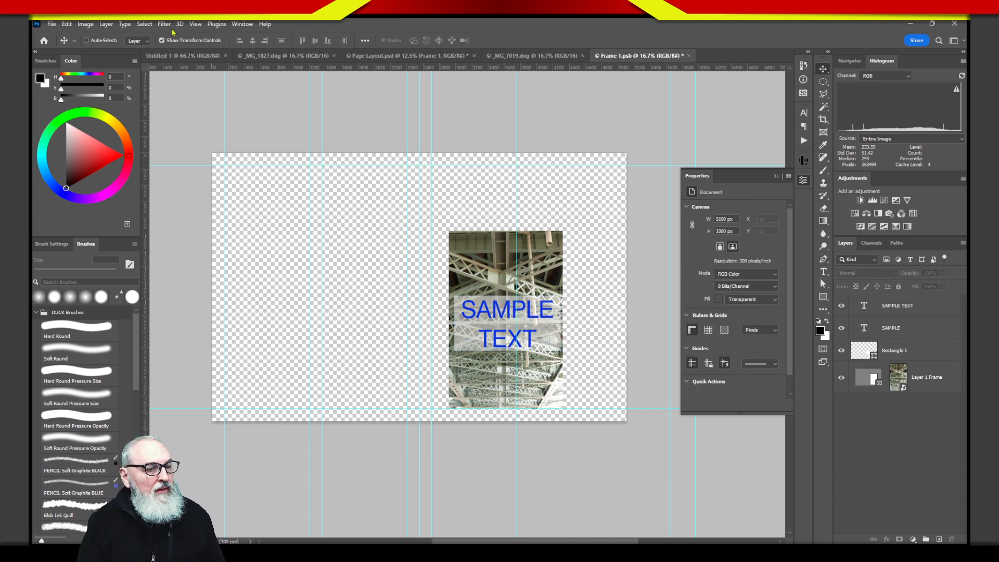
# - Change the fill of the Rectangle 1 shape to black using a recently used color
pyautogui.click(864, 356)
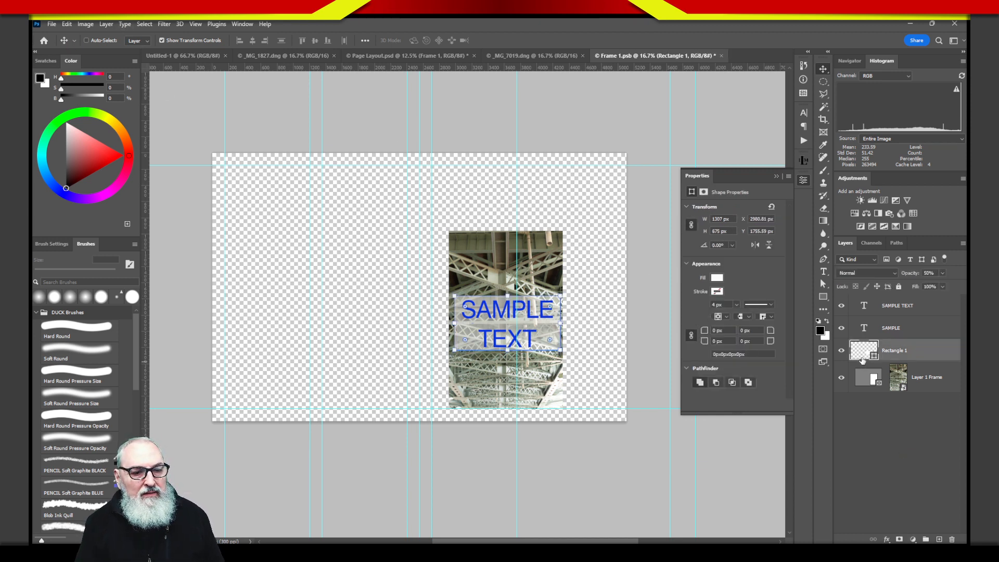
pyautogui.click(717, 278)
pyautogui.click(754, 329)
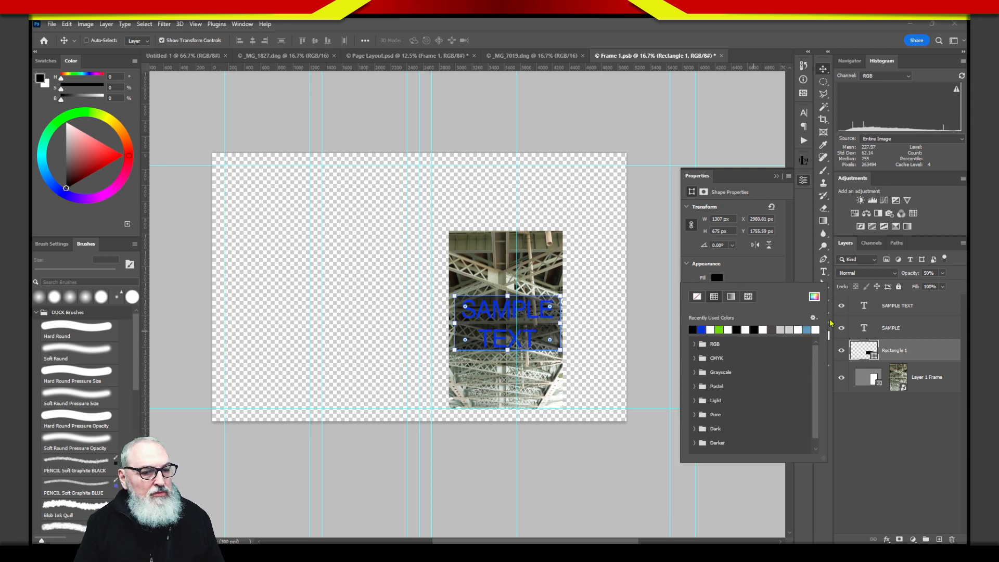
# - Set the opacity of the Rectangle 1 layer behind the text to 30%
pyautogui.moveTo(913, 273); pyautogui.dragTo(911, 273)
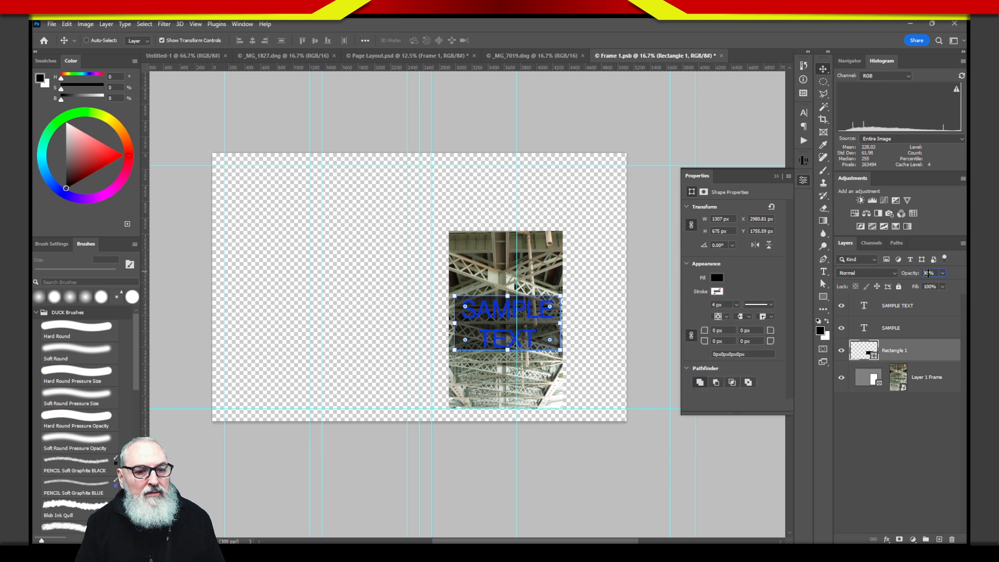
pyautogui.write('20')
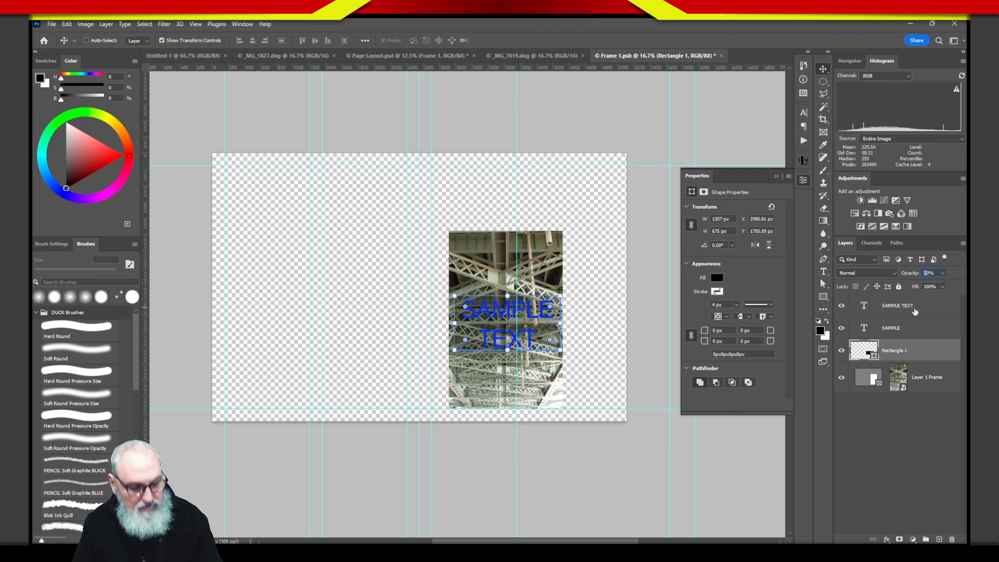
pyautogui.write('30')
pyautogui.press('Return')
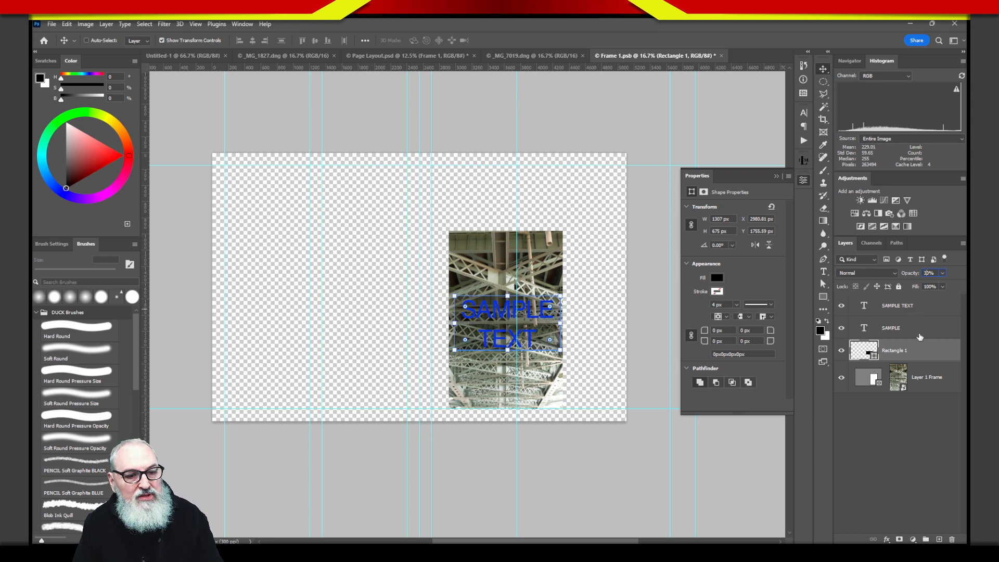
# - Change the text color of both the SAMPLE TEXT and SAMPLE layers to yellow f5dd11
pyautogui.click(899, 335)
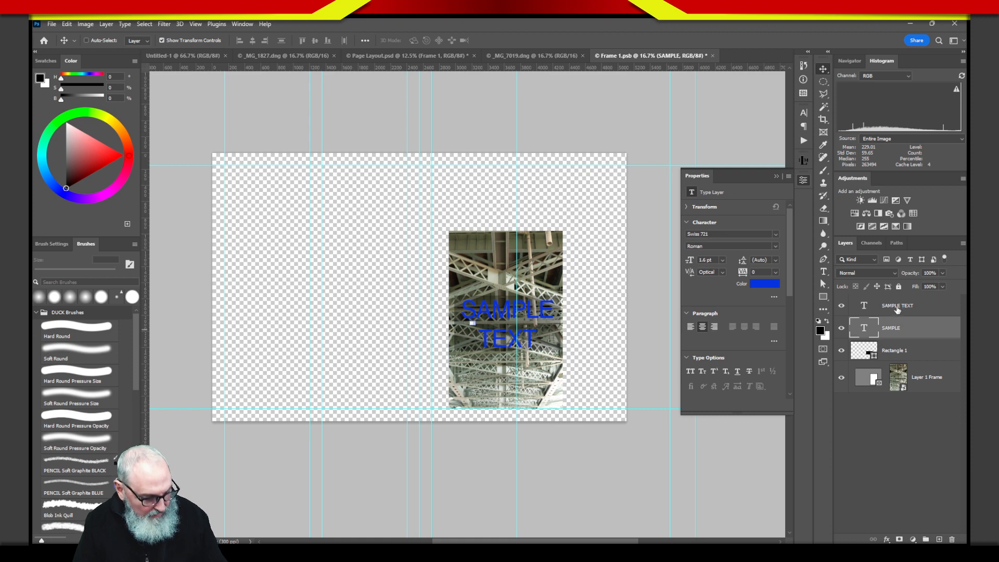
pyautogui.keyDown('shift'); pyautogui.click(899, 305); pyautogui.keyUp('shift')
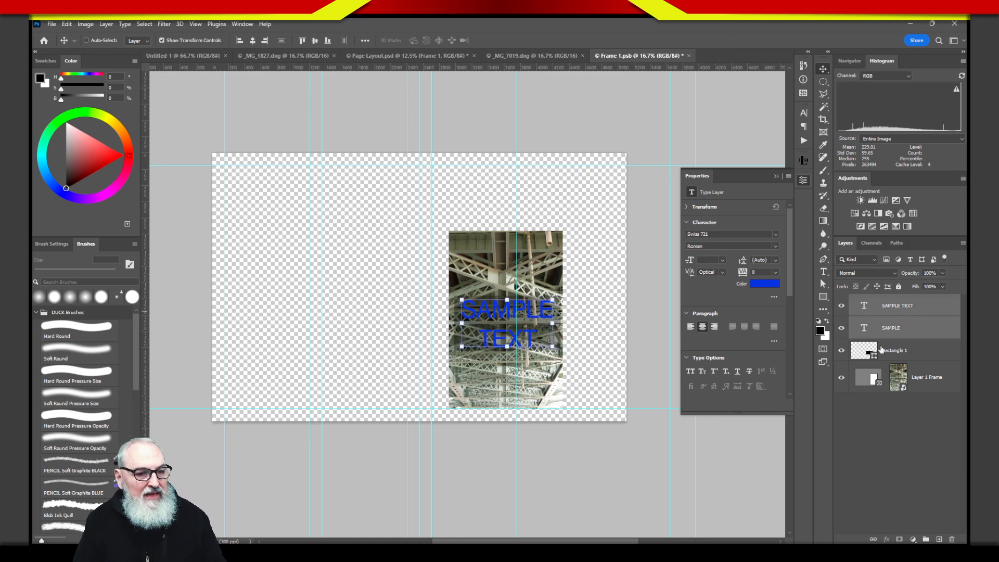
pyautogui.click(759, 282)
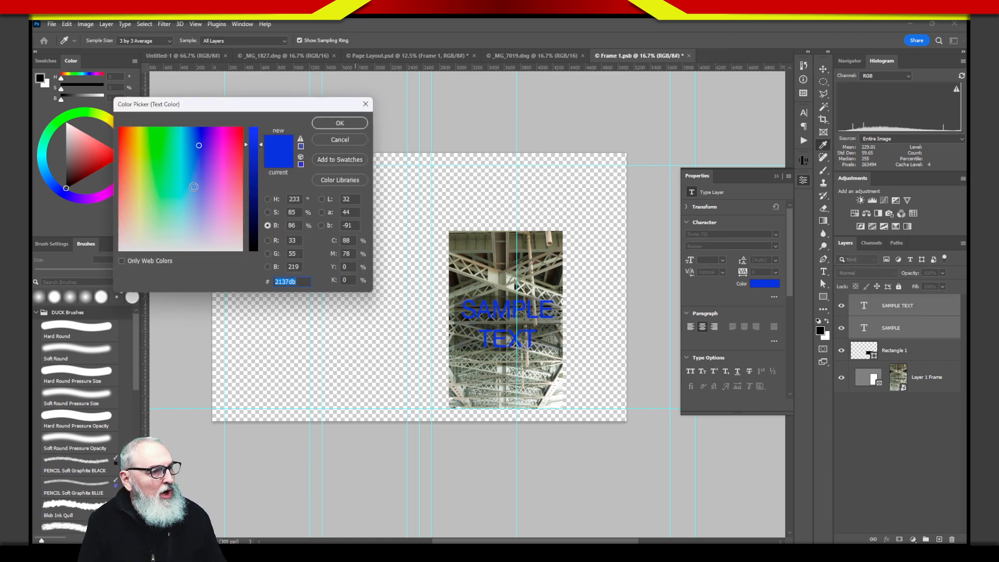
pyautogui.click(140, 188)
pyautogui.moveTo(140, 189); pyautogui.dragTo(138, 135)
pyautogui.moveTo(251, 145); pyautogui.dragTo(252, 131)
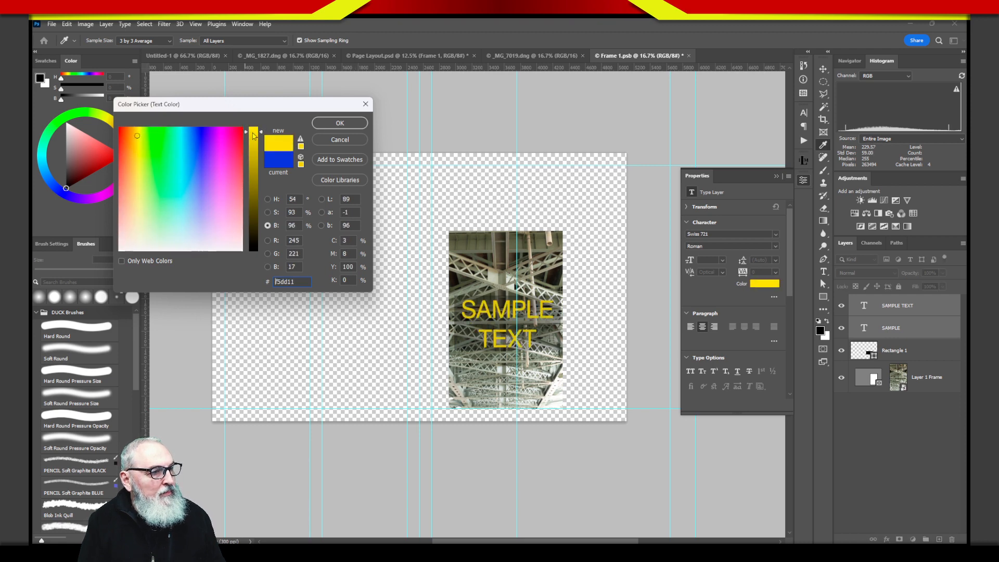
pyautogui.click(320, 123)
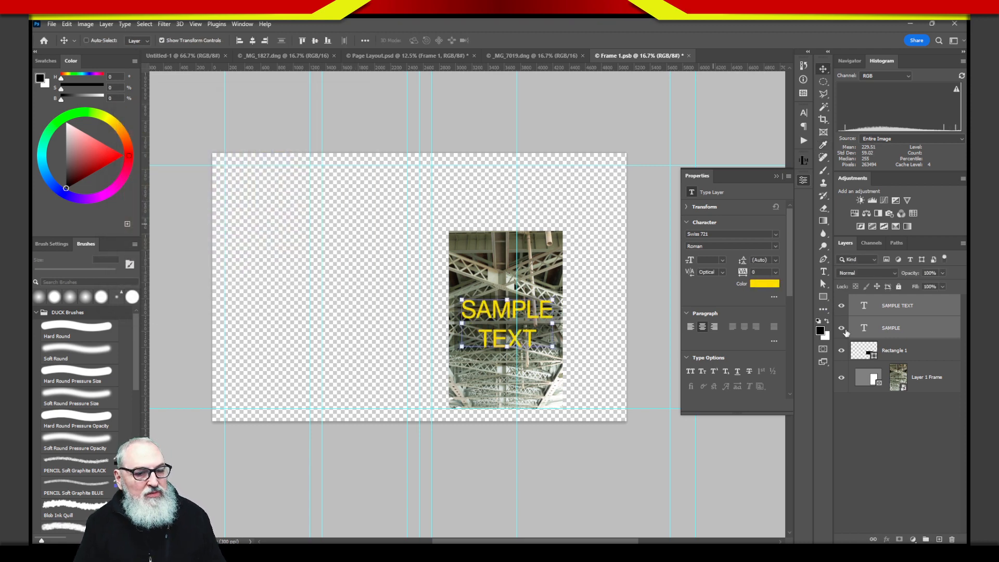
# - Save the edited Frame 1 smart object contents and return to the Page Layout.psd document
pyautogui.click(946, 461)
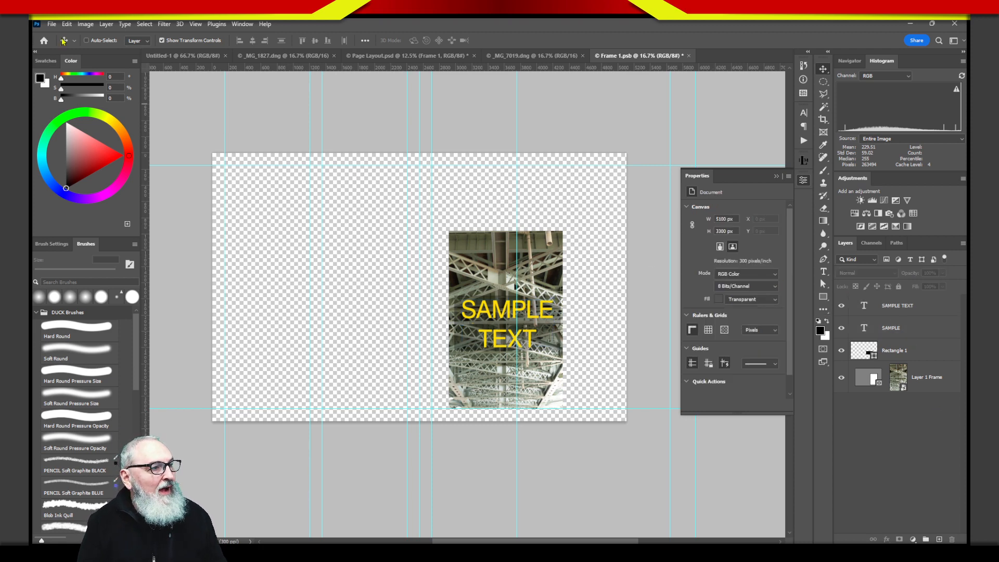
pyautogui.click(51, 24)
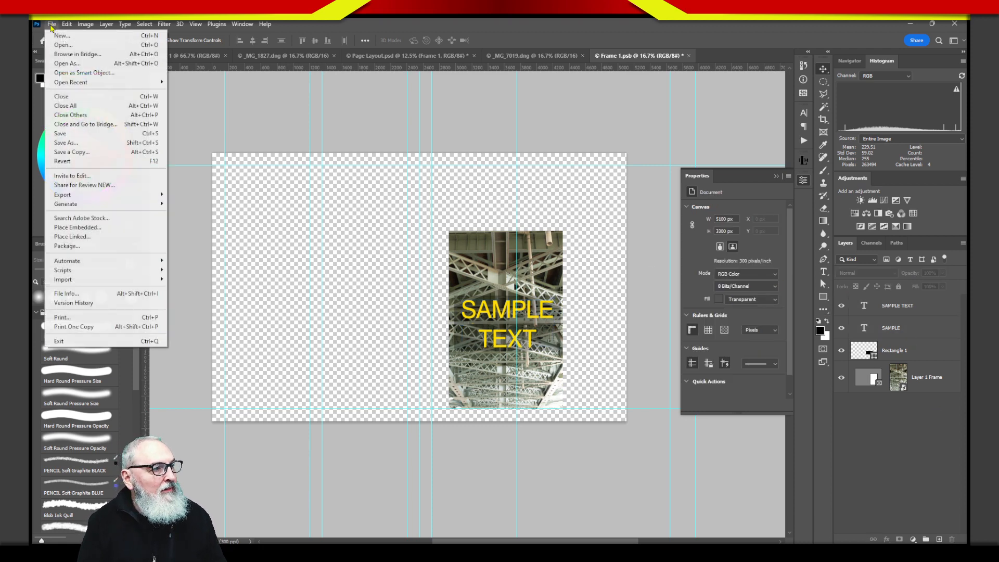
pyautogui.click(71, 134)
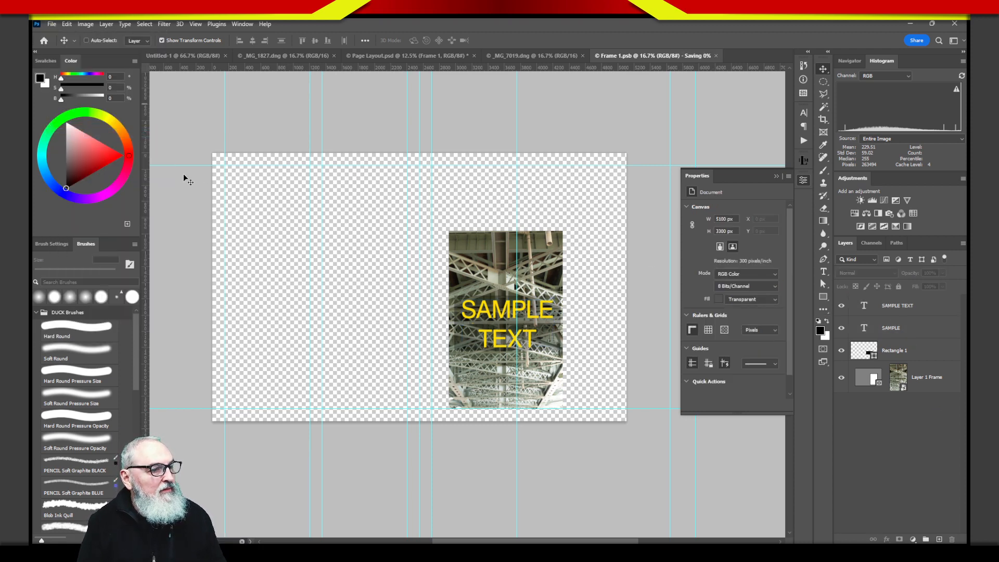
pyautogui.click(401, 57)
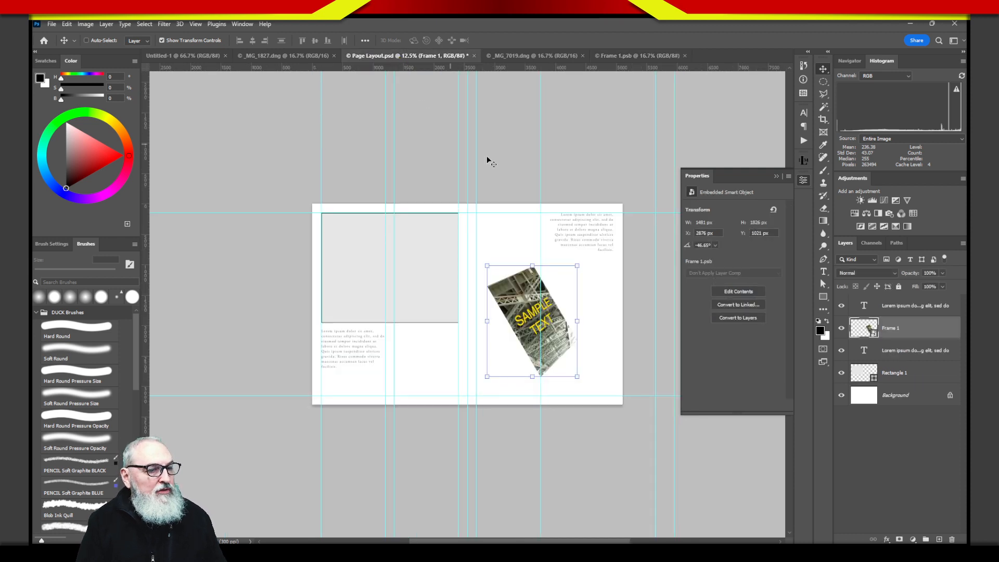
pyautogui.press('ctrl')
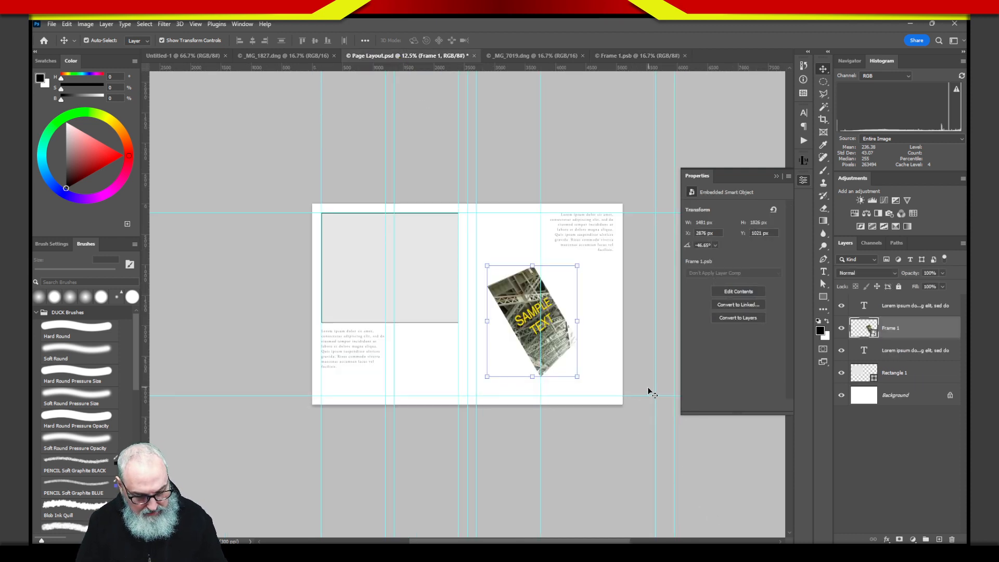
pyautogui.hotkey('ctrl', '0')
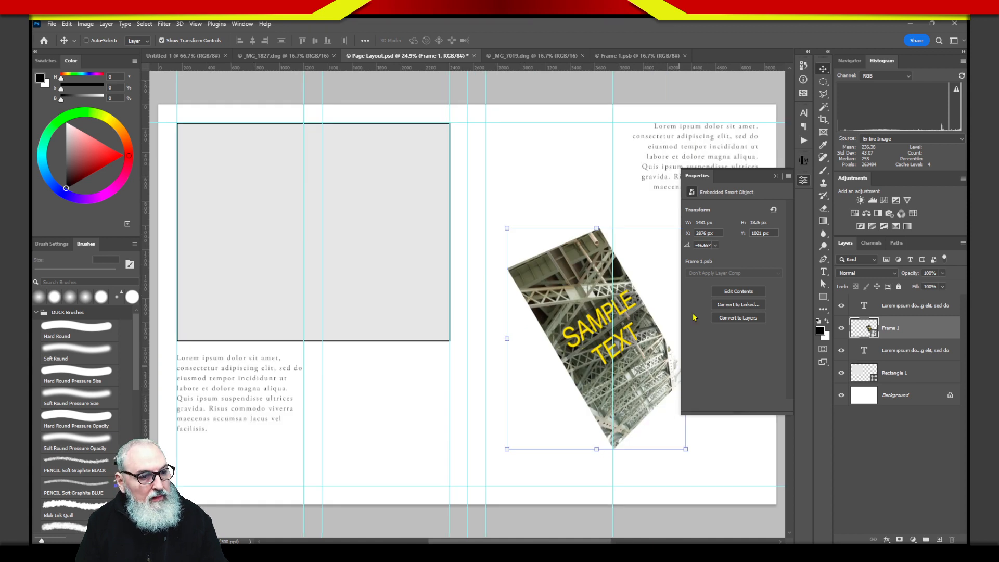
pyautogui.click(775, 177)
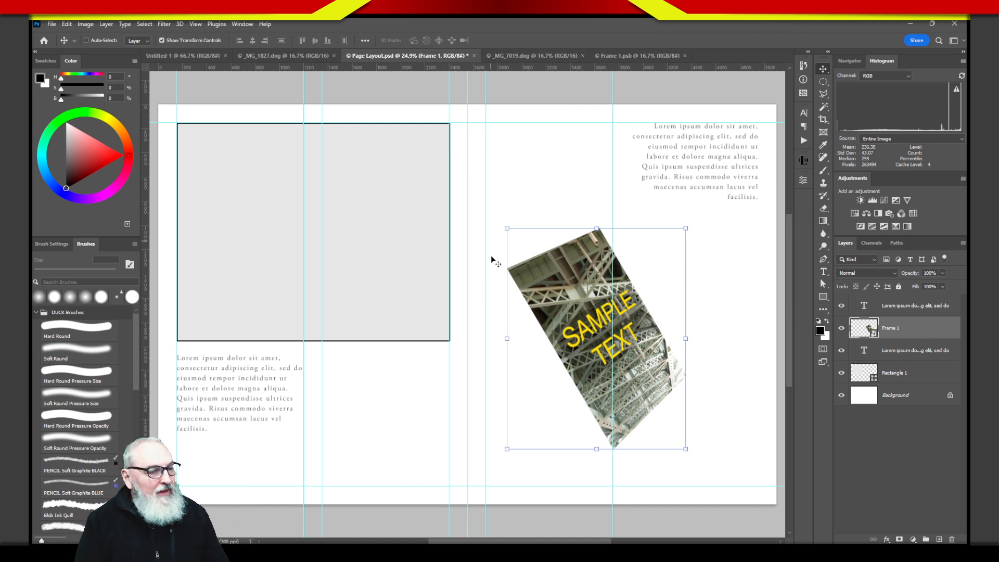
# - Undo the last change to the Frame 1 smart object and delete the Rectangle 1 layer from the page layout
pyautogui.hotkey('ctrl', 'z')
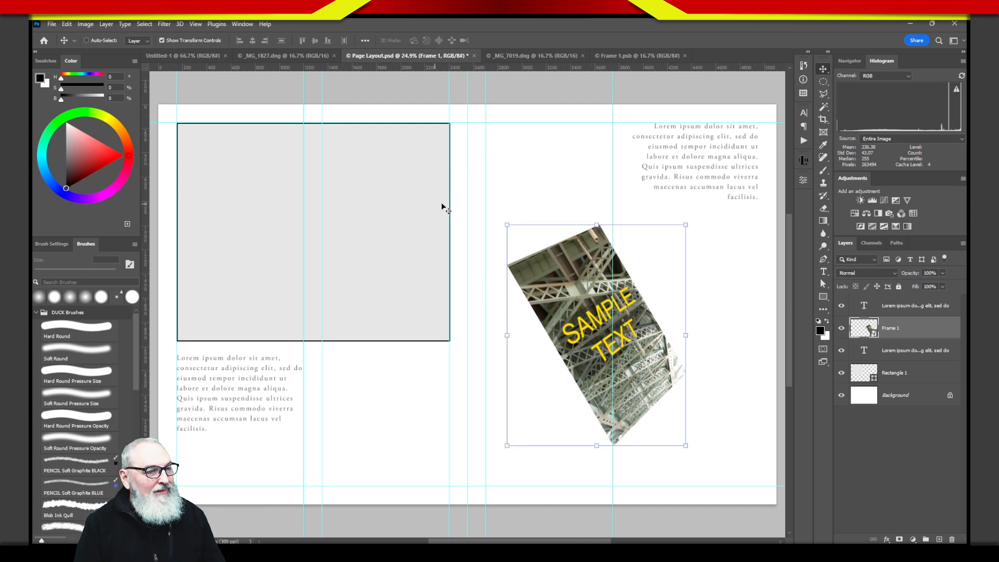
pyautogui.click(859, 381)
pyautogui.press('Delete')
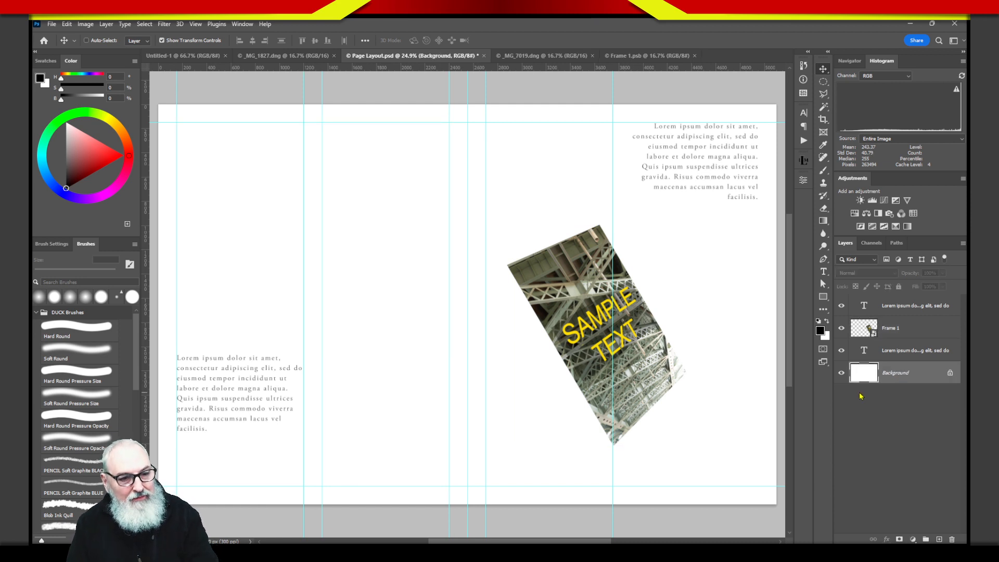
# - Duplicate the Frame 1 smart object and move the copy to the upper part of the left page, above the paragraph
pyautogui.click(860, 337)
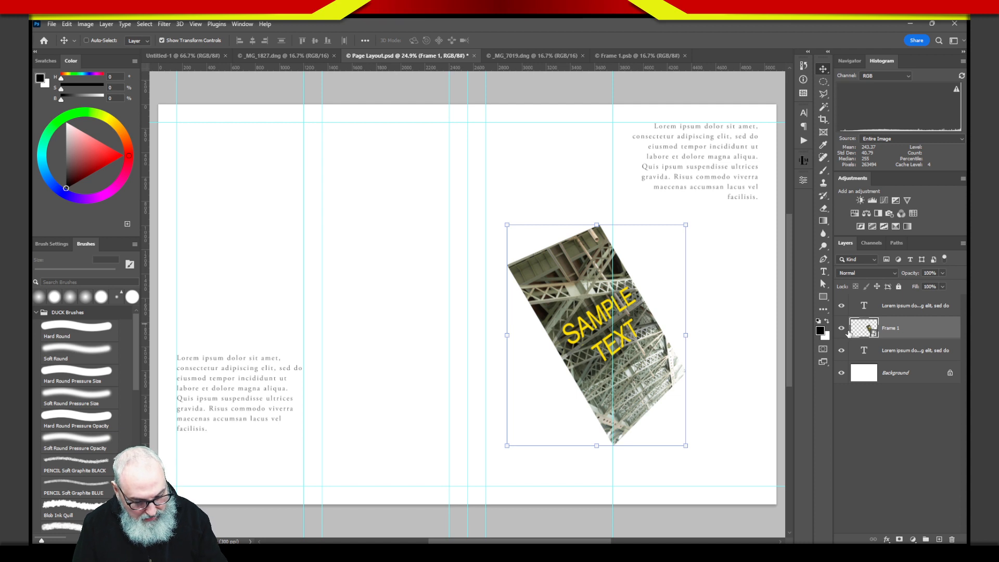
pyautogui.hotkey('ctrl', 'j')
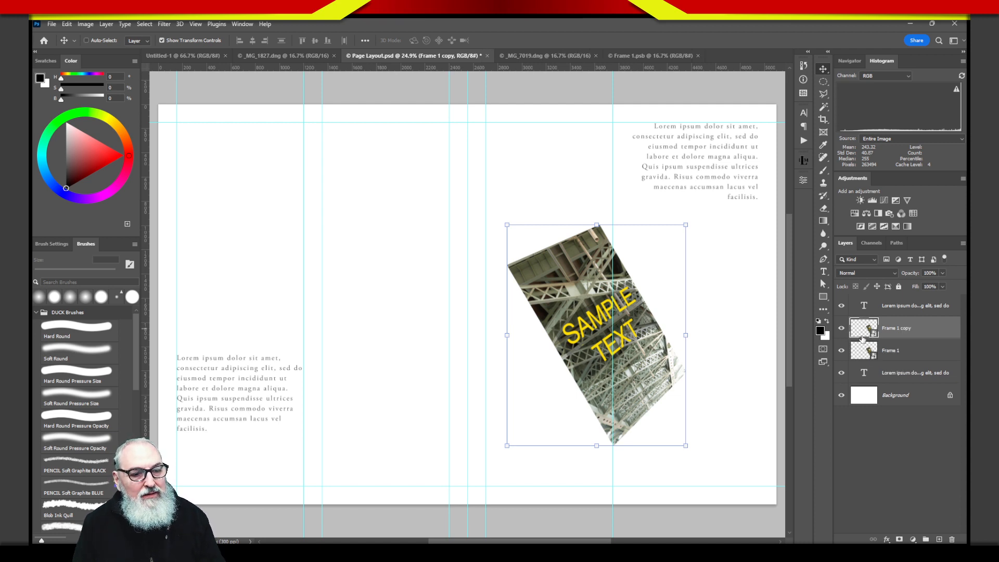
pyautogui.moveTo(636, 354); pyautogui.dragTo(336, 262)
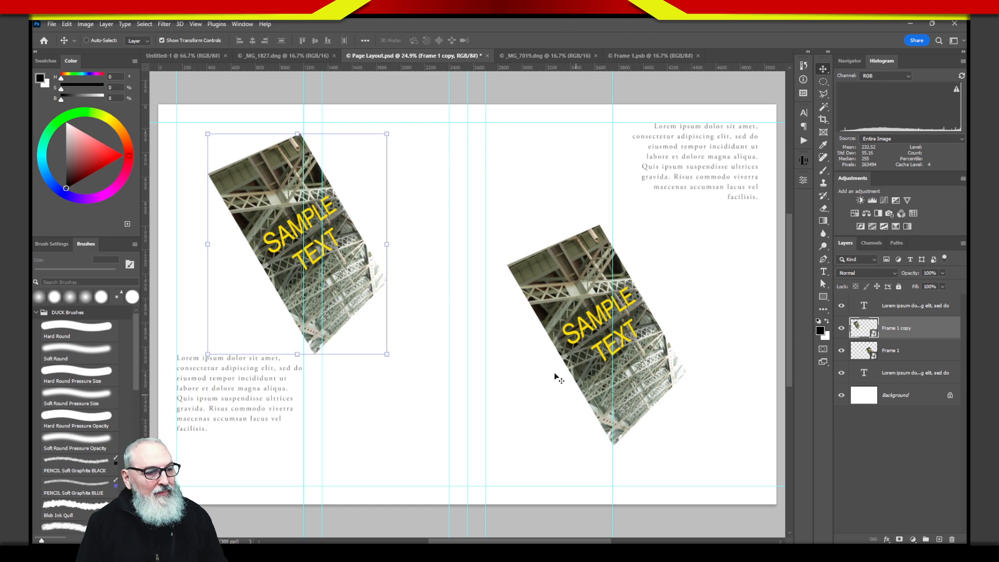
# - Open the Frame 1 copy's contents and replace the framed bridge image with the parrot photo from _MG_7019.dng
pyautogui.doubleClick(861, 330)
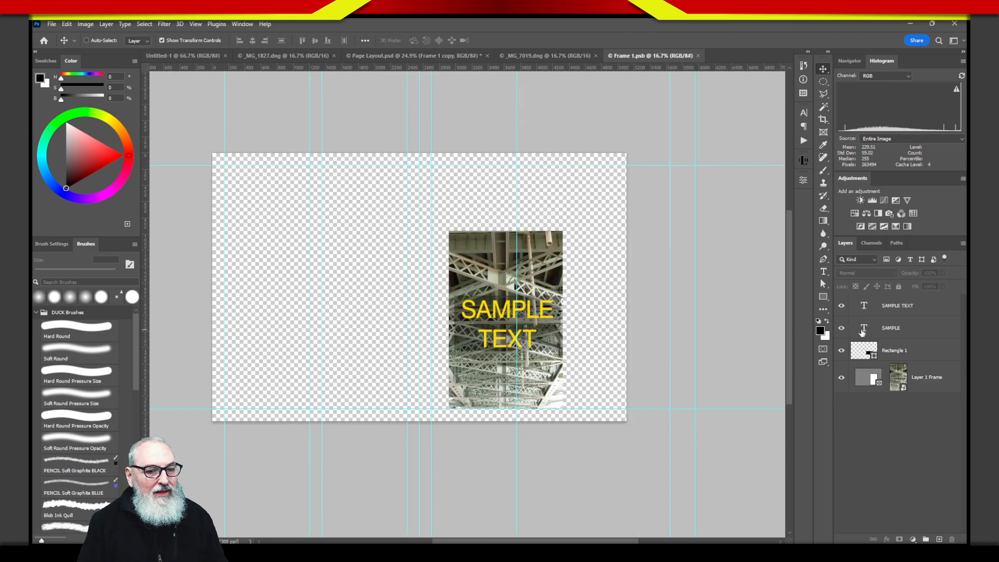
pyautogui.click(543, 55)
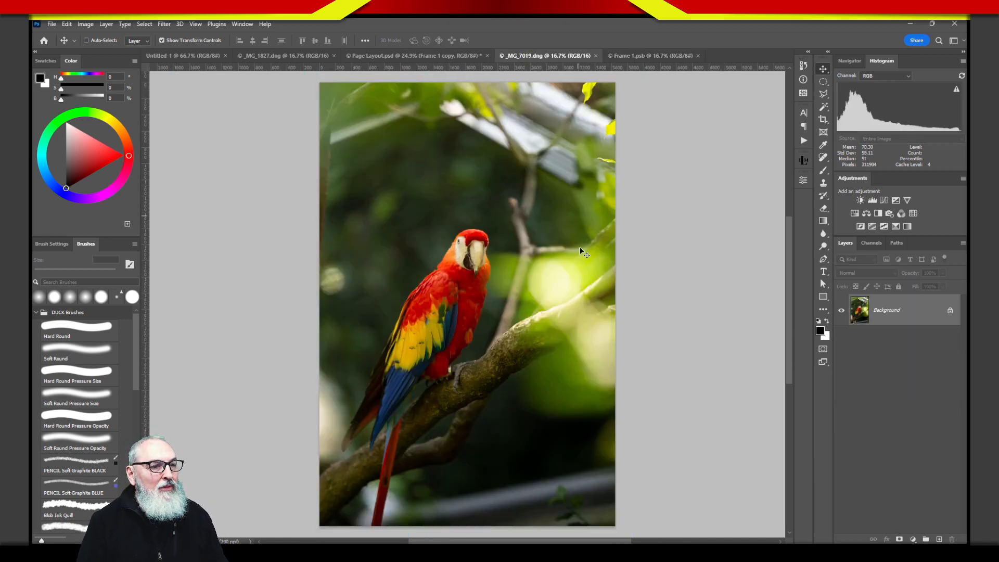
pyautogui.moveTo(859, 316); pyautogui.dragTo(541, 337)
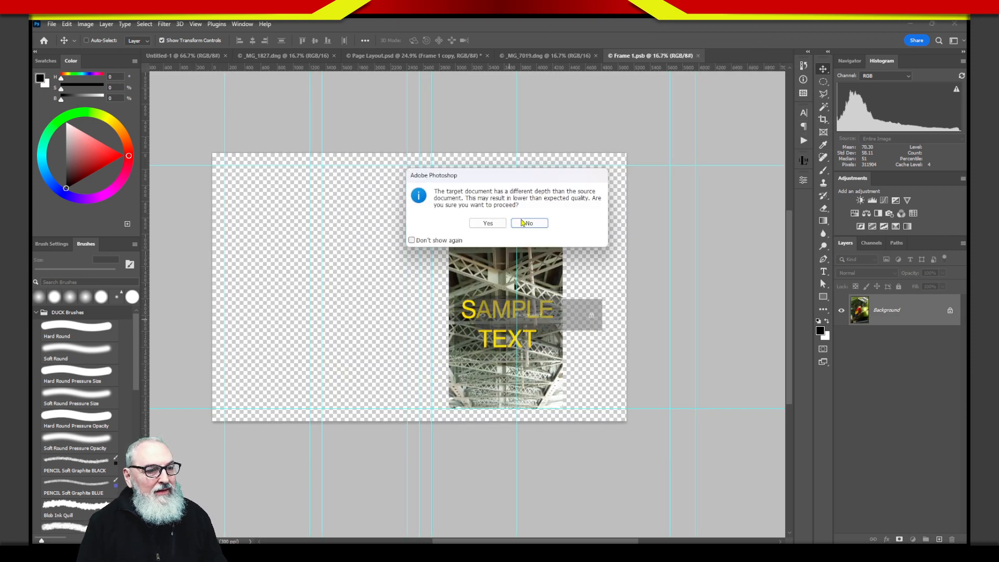
pyautogui.click(497, 224)
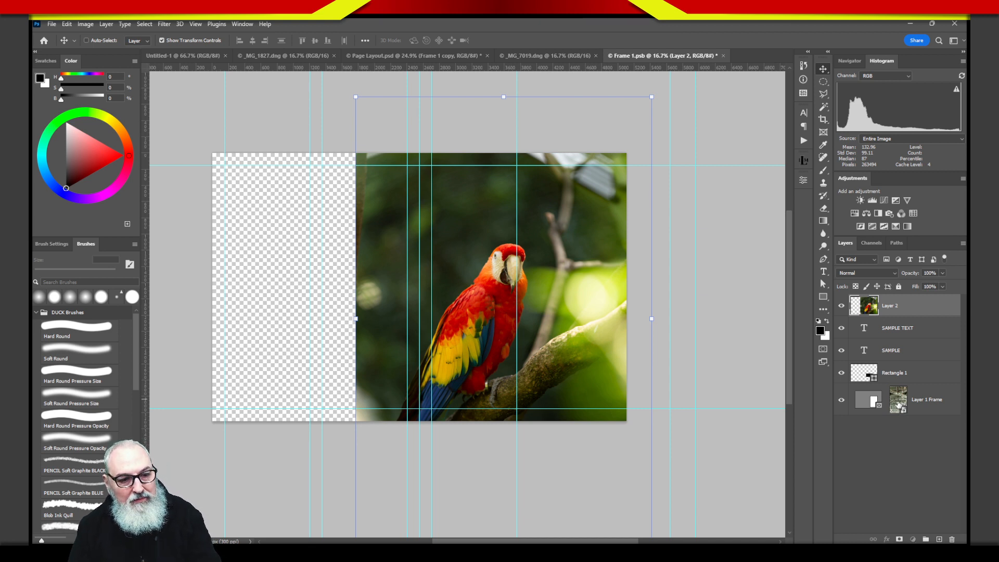
pyautogui.moveTo(899, 405); pyautogui.dragTo(899, 404)
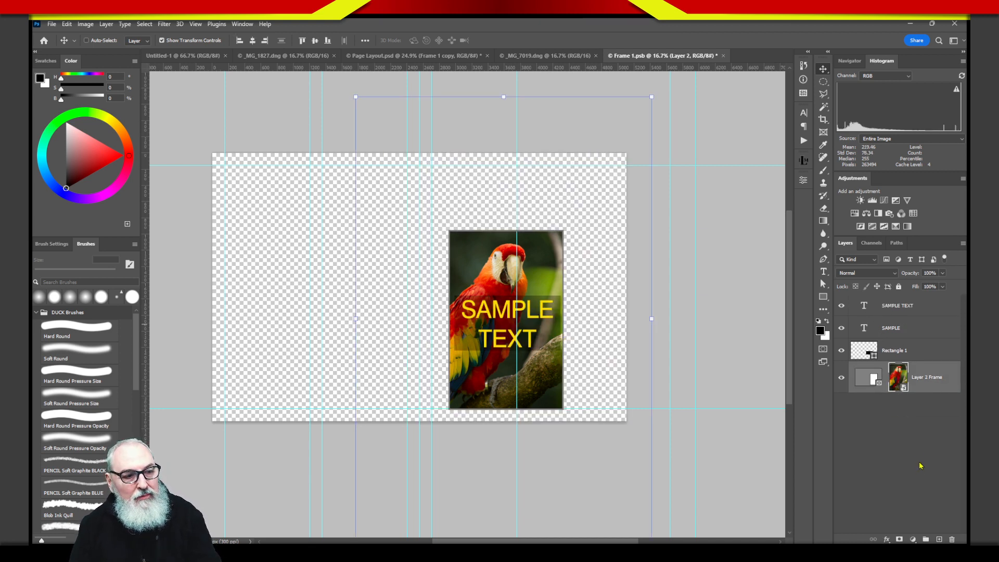
pyautogui.click(862, 440)
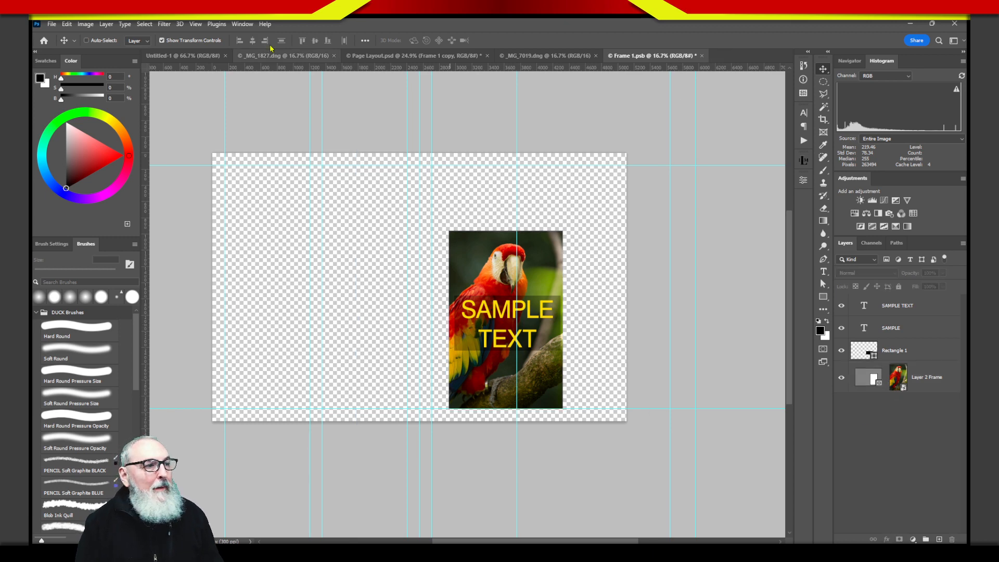
# - Save the smart object contents with the parrot image and return to the Page Layout.psd document
pyautogui.click(52, 24)
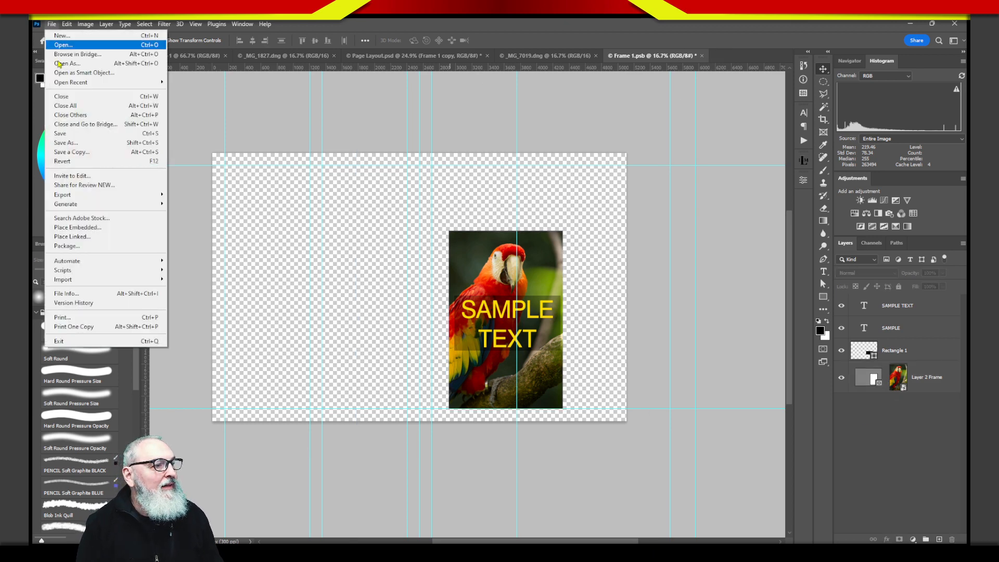
pyautogui.click(62, 134)
pyautogui.click(432, 57)
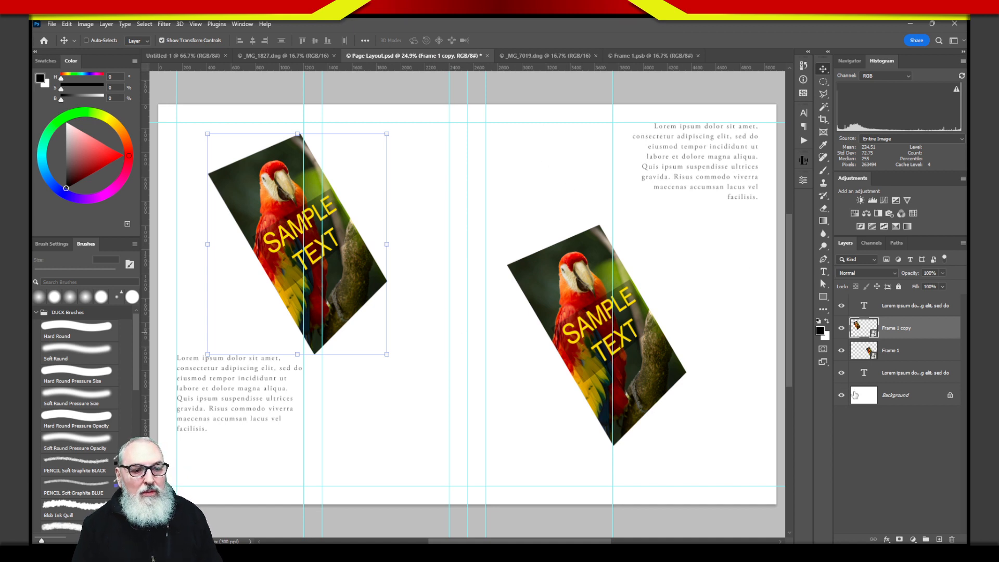
# - Reopen the Frame 1 copy's contents to examine the Rectangle 1 layer, and return to the page layout
pyautogui.click(864, 353)
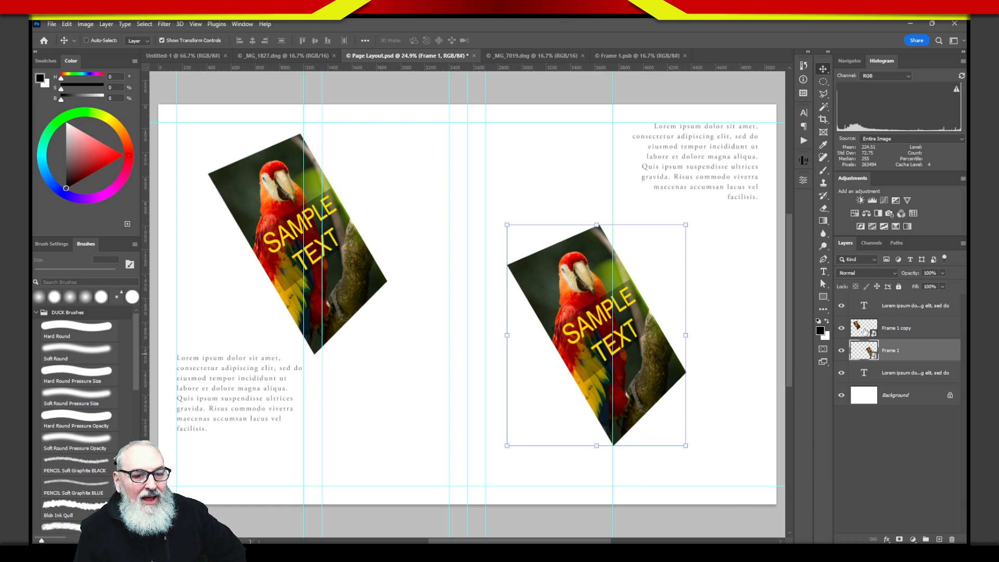
pyautogui.doubleClick(865, 329)
pyautogui.click(863, 356)
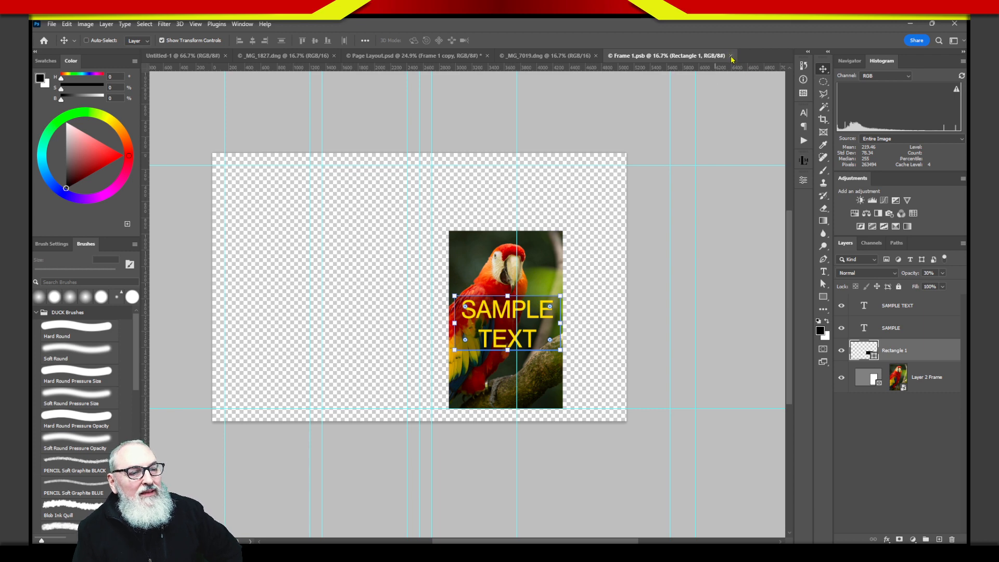
pyautogui.click(460, 56)
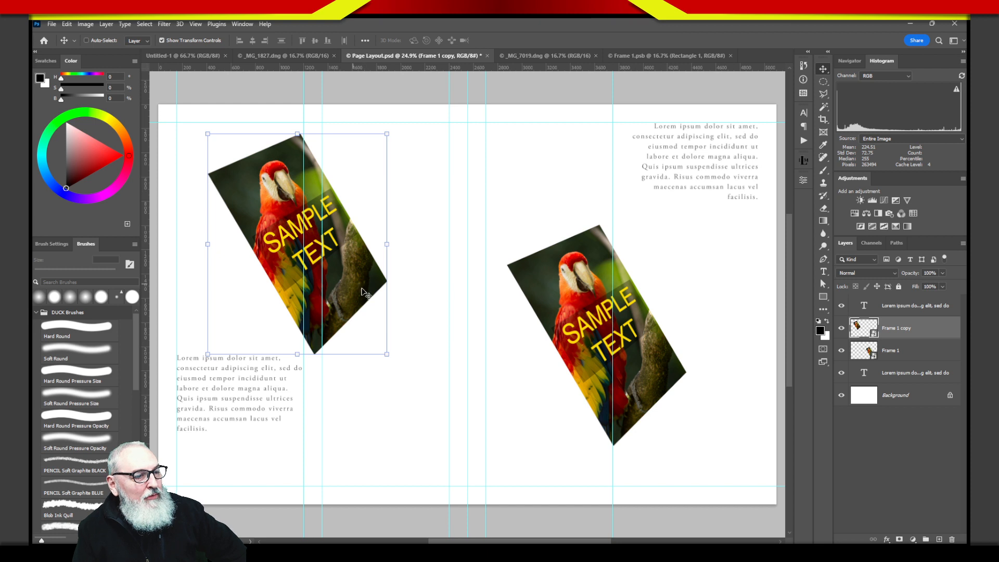
# - Draw an empty rectangular frame at the lower center of the spread and convert it to a smart object with Convert for Smart Filters
pyautogui.click(823, 132)
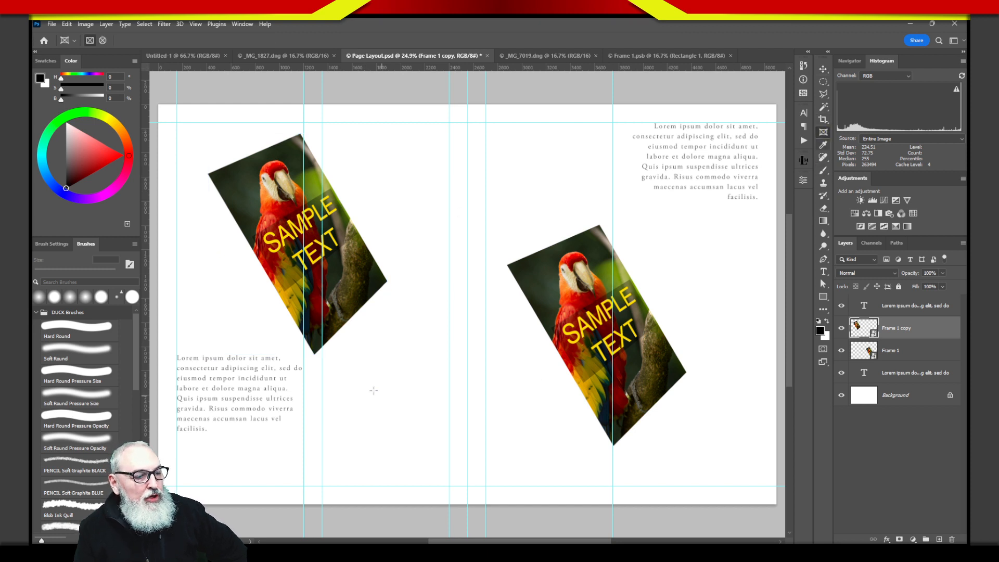
pyautogui.moveTo(376, 390); pyautogui.dragTo(506, 486)
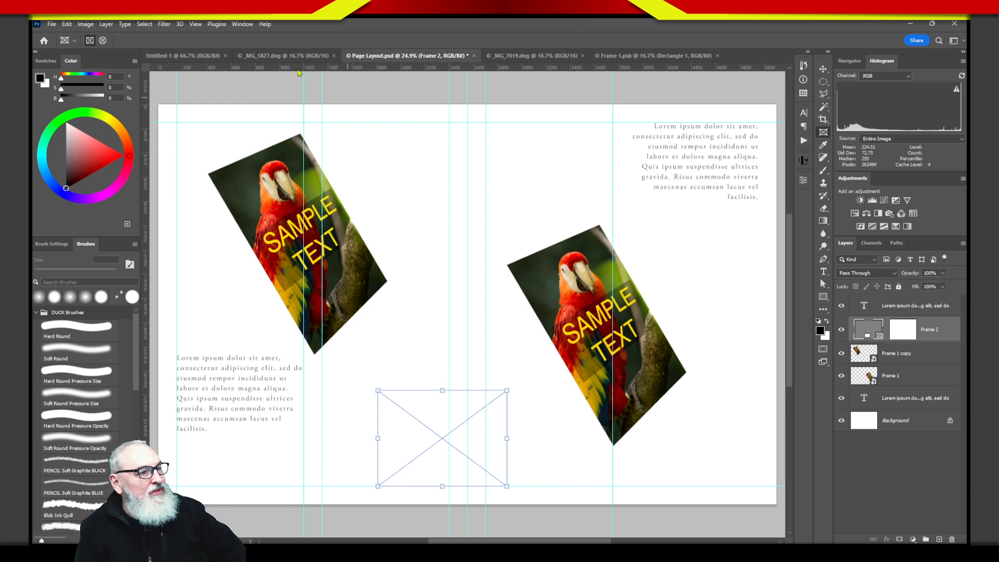
pyautogui.click(164, 24)
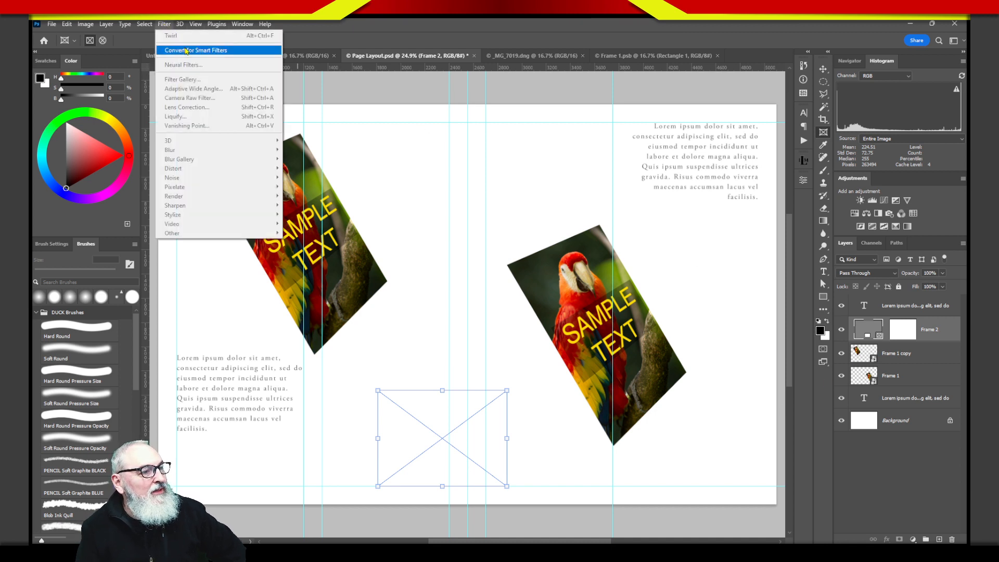
pyautogui.click(186, 51)
pyautogui.click(492, 217)
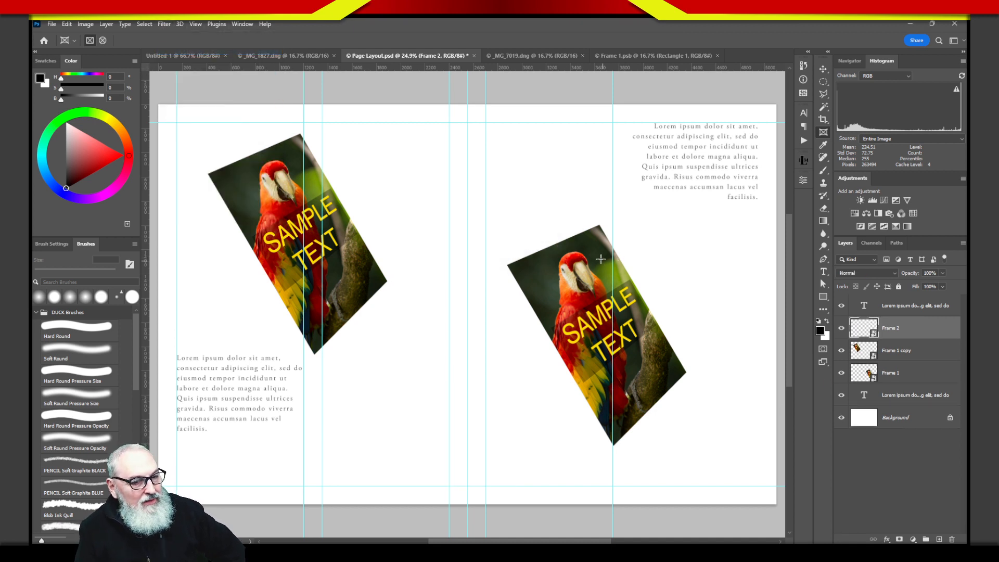
# - Open the Frame 2 smart object's contents and insert the bridge photo from _MG_1827.dng into its empty frame
pyautogui.doubleClick(860, 330)
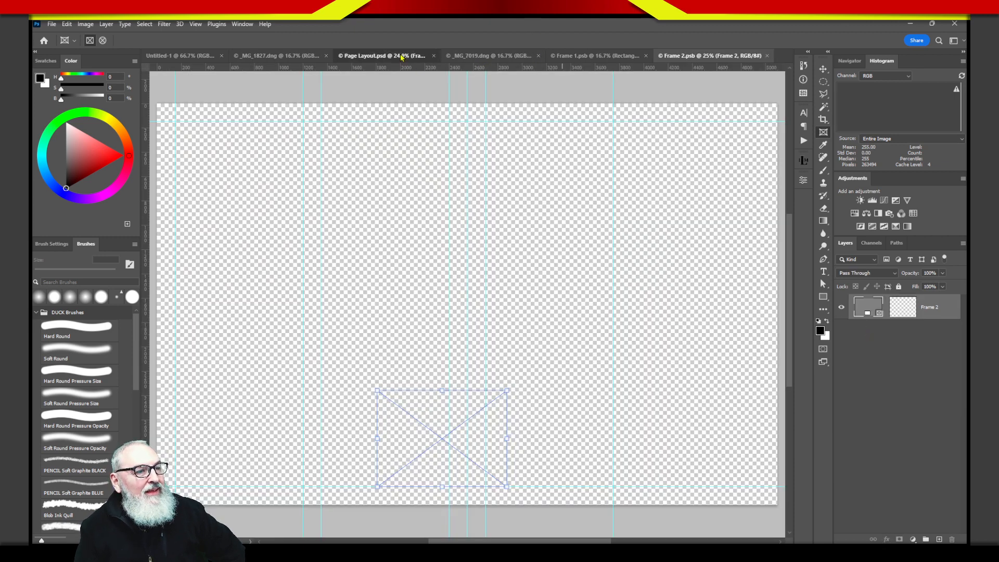
pyautogui.click(382, 55)
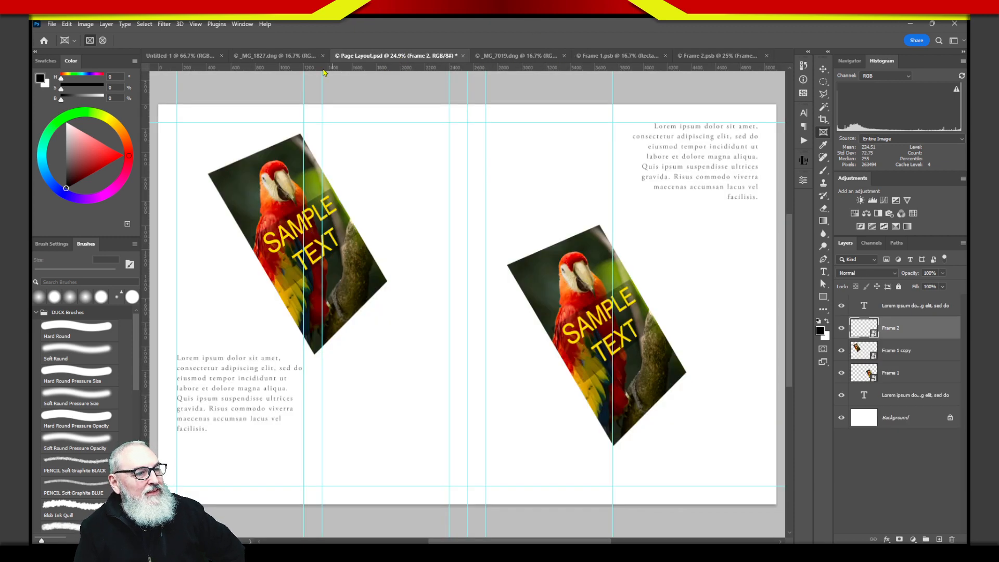
pyautogui.click(300, 56)
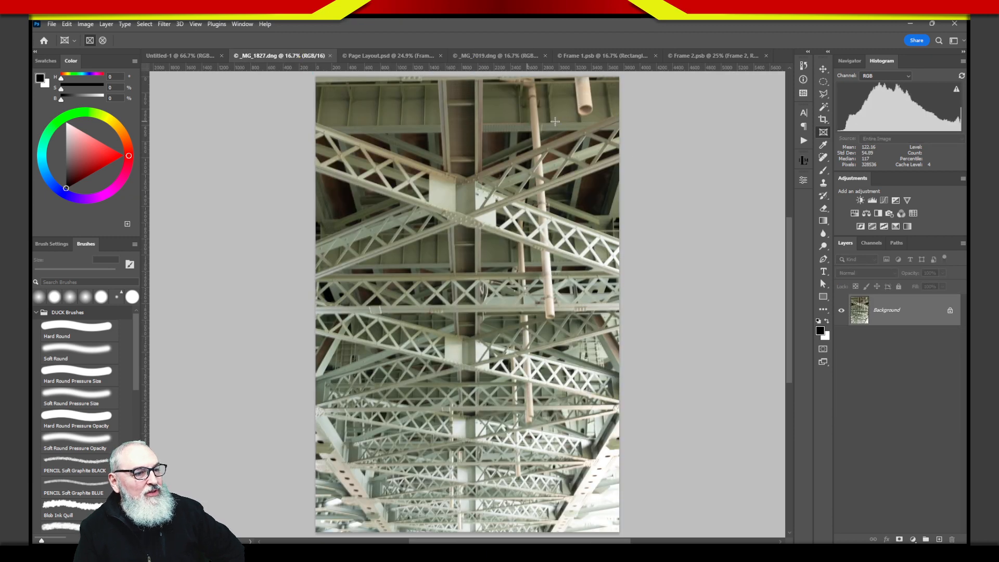
pyautogui.click(711, 56)
pyautogui.moveTo(711, 56); pyautogui.dragTo(508, 459)
pyautogui.click(489, 224)
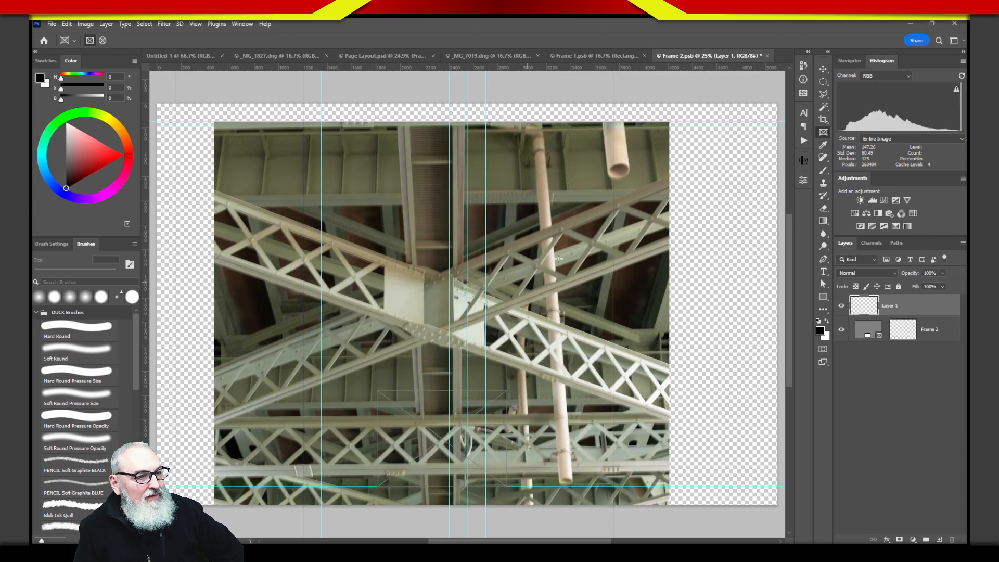
pyautogui.moveTo(863, 304); pyautogui.dragTo(874, 334)
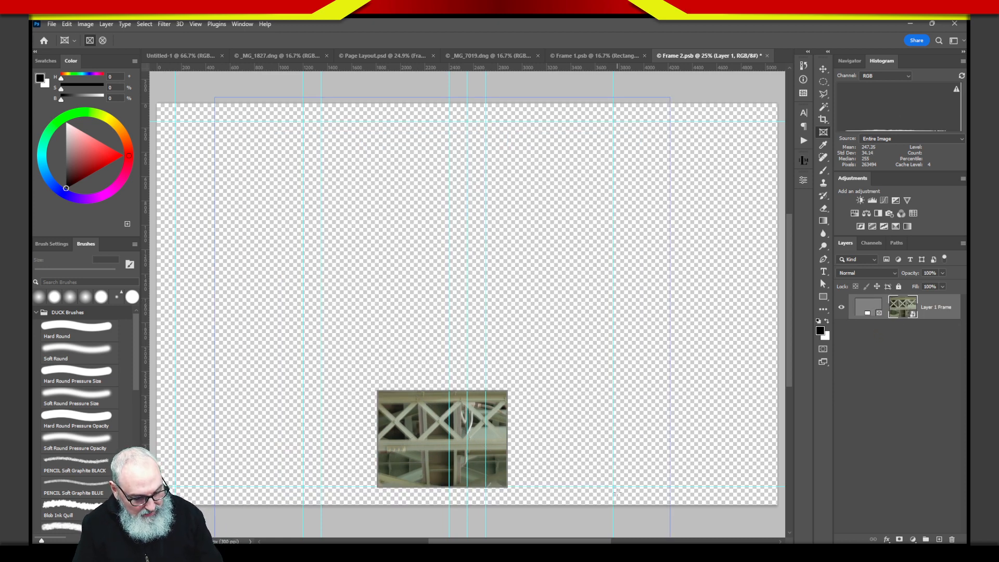
# - Scale the bridge photo to about 42.5% and position it so the crossing beams fill the frame
pyautogui.hotkey('ctrl', 't')
pyautogui.moveTo(669, 96); pyautogui.dragTo(487, 371)
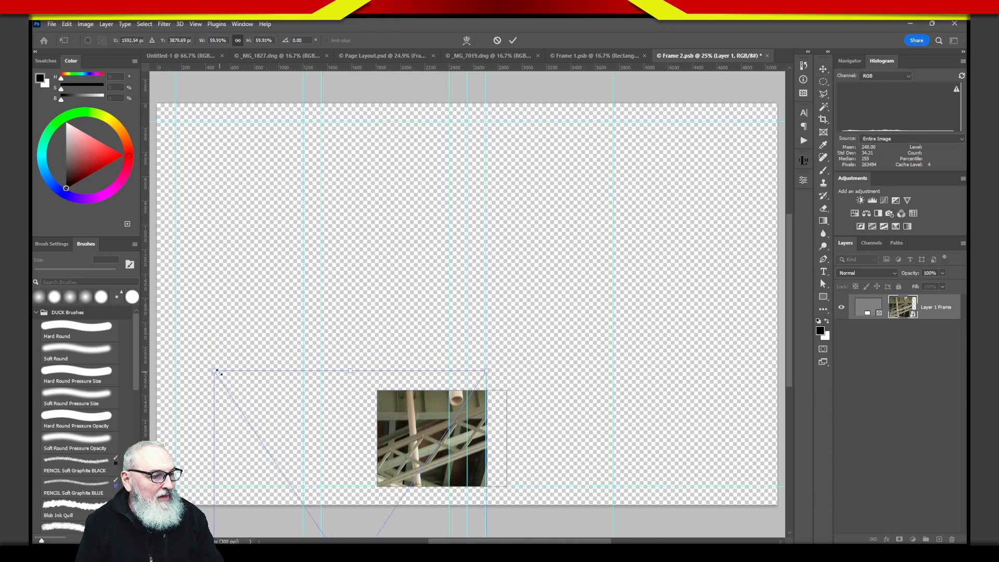
pyautogui.moveTo(219, 373); pyautogui.dragTo(337, 469)
pyautogui.moveTo(377, 531); pyautogui.dragTo(426, 391)
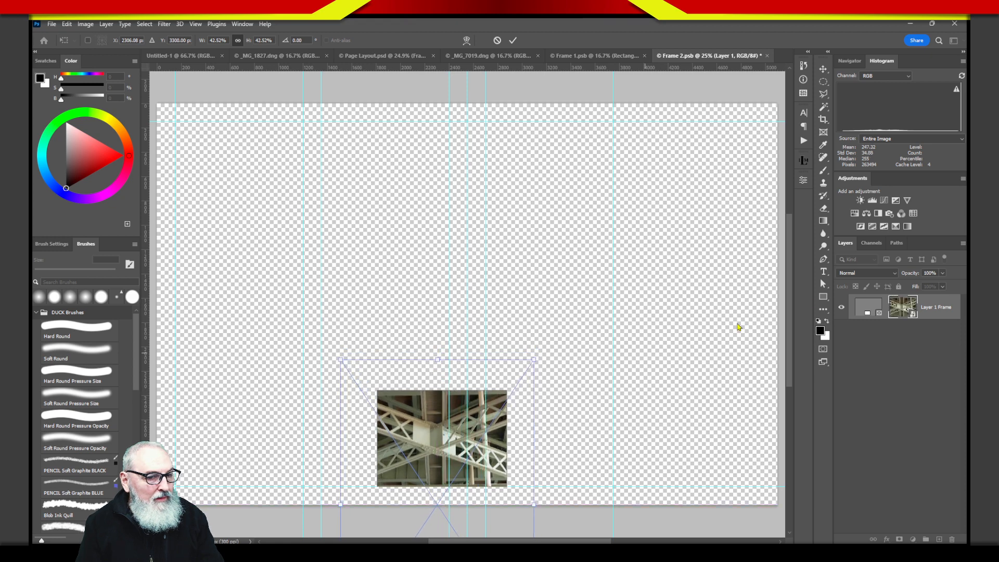
# - Save Frame 2.psb with the photo placed, and move Frame 2 to the upper center of the spread in Page Layout.psd
pyautogui.click(52, 24)
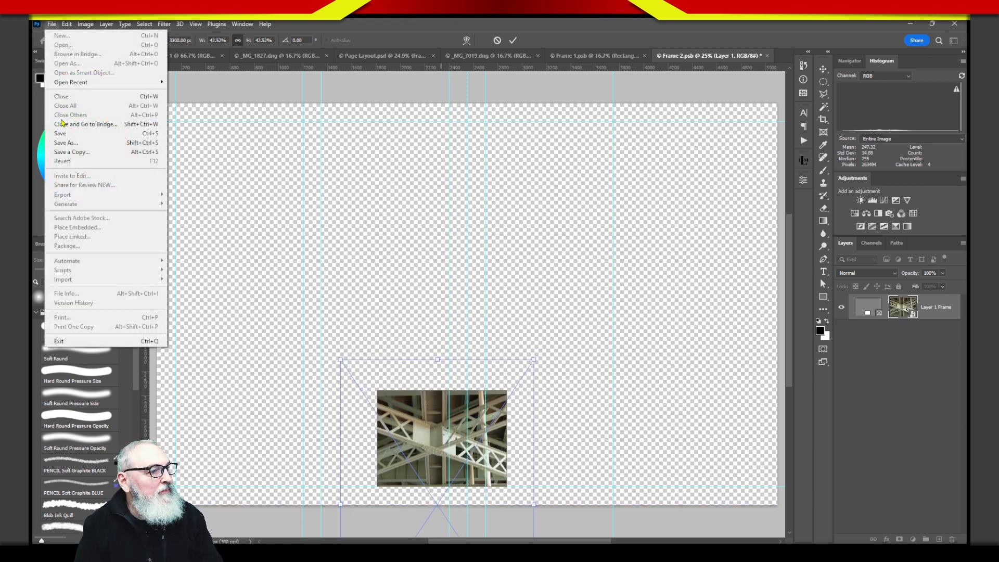
pyautogui.click(73, 133)
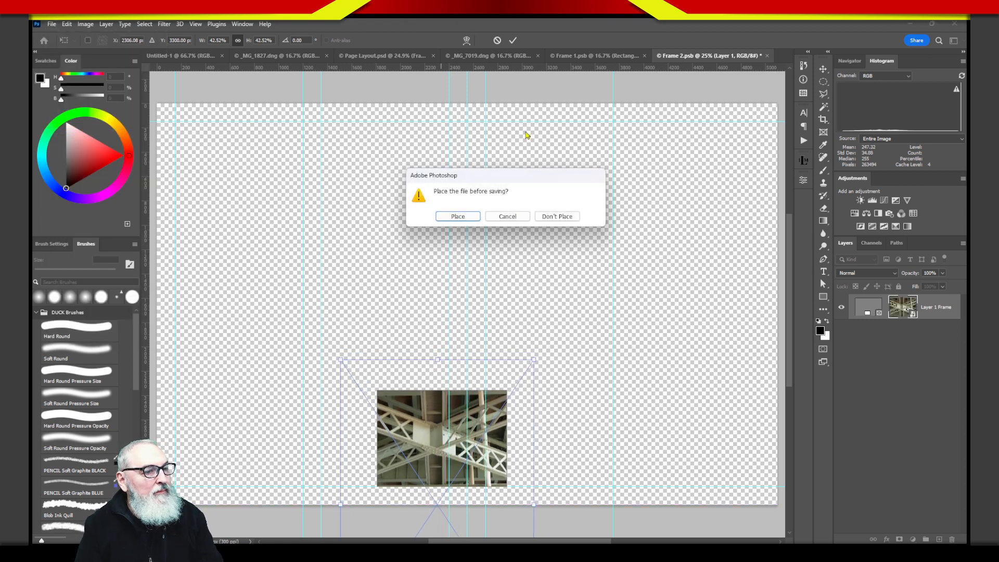
pyautogui.click(473, 217)
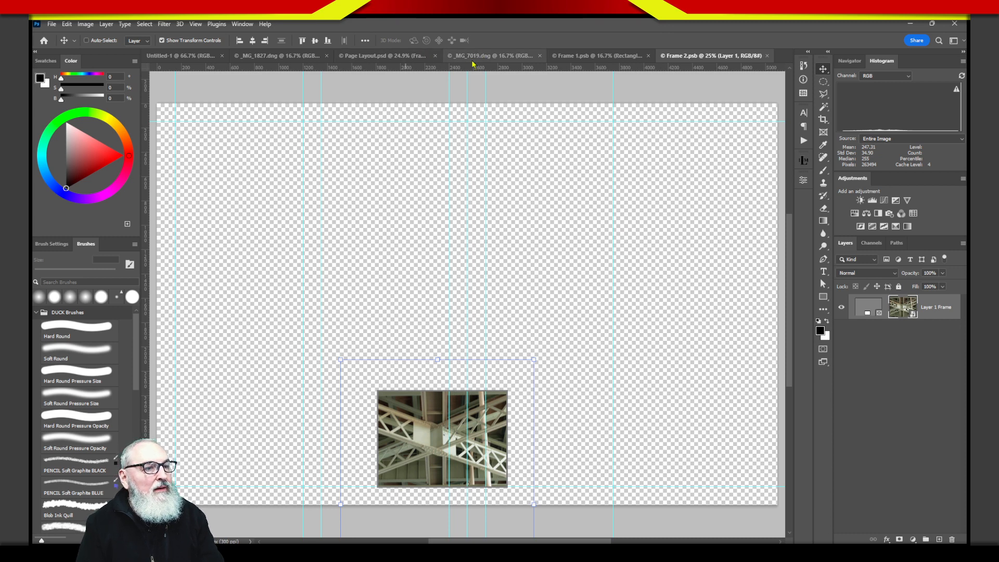
pyautogui.click(397, 56)
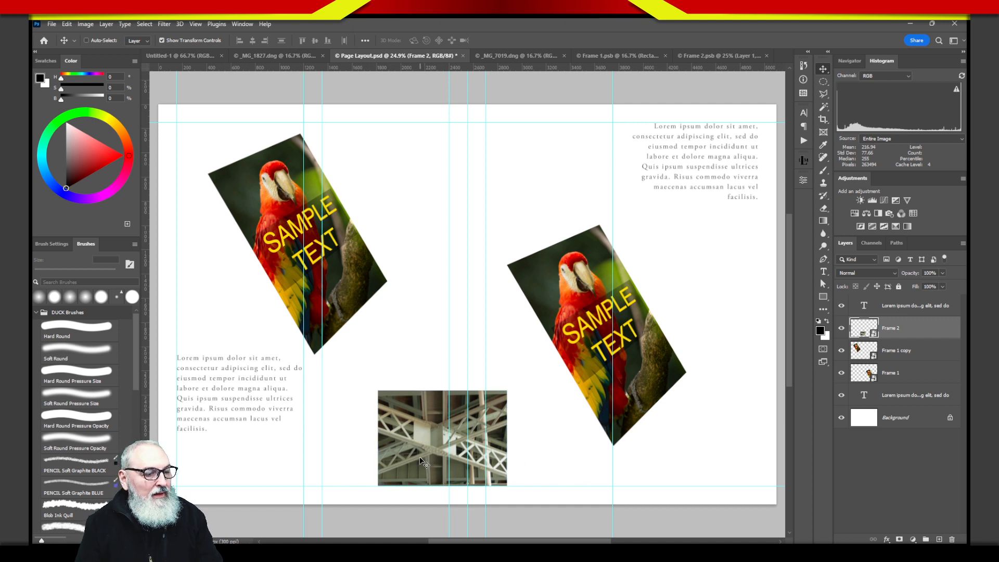
pyautogui.moveTo(420, 461); pyautogui.dragTo(442, 194)
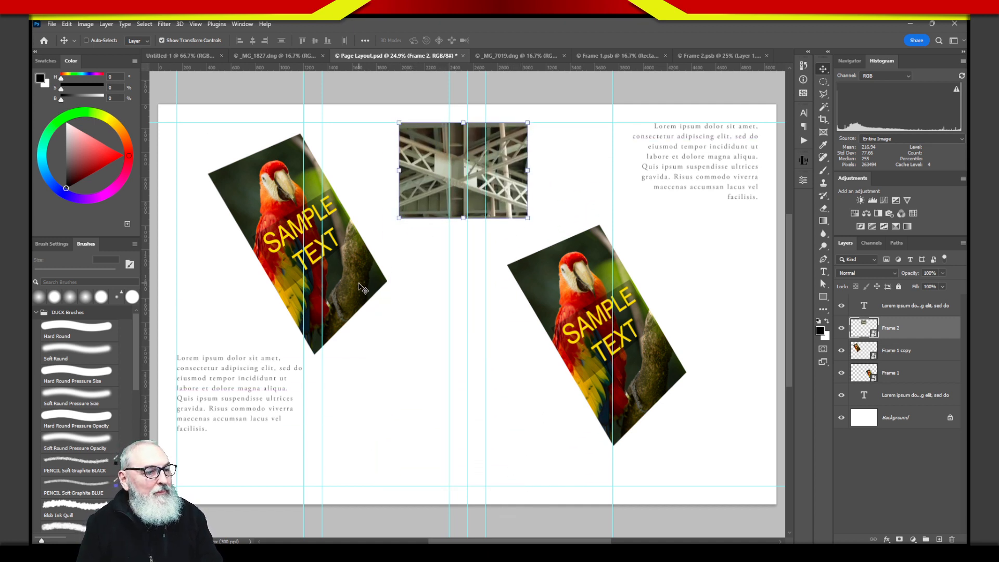
# - Apply a Perspective transform to the Frame 1 copy, enlarging the parrot picture, and shift it toward the center of the spread
pyautogui.click(869, 361)
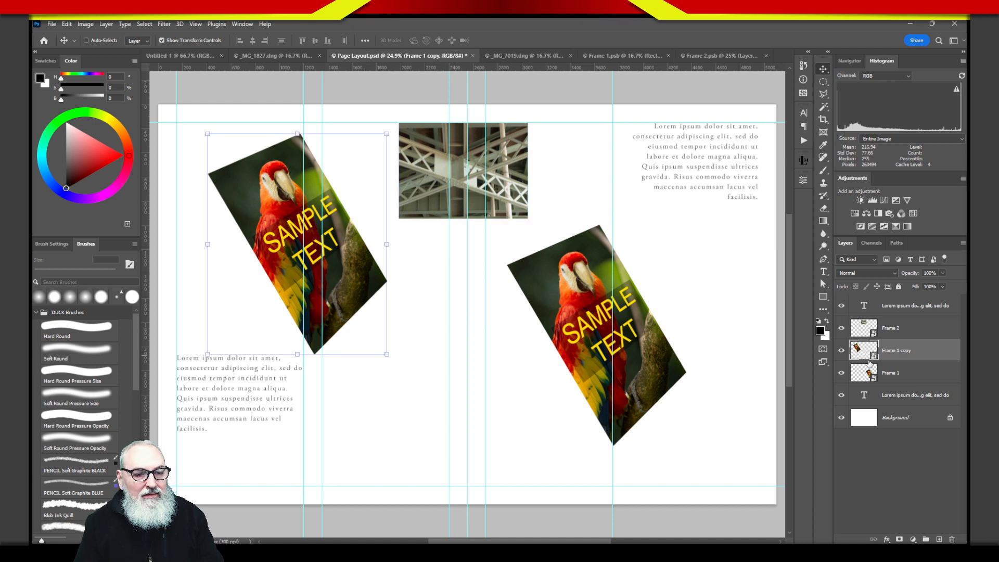
pyautogui.click(88, 25)
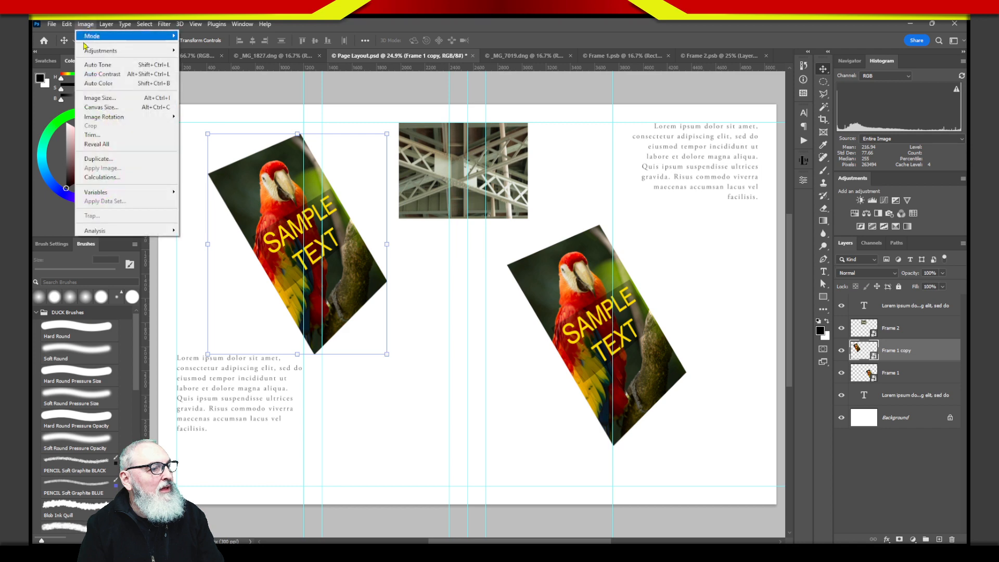
pyautogui.moveTo(67, 26)
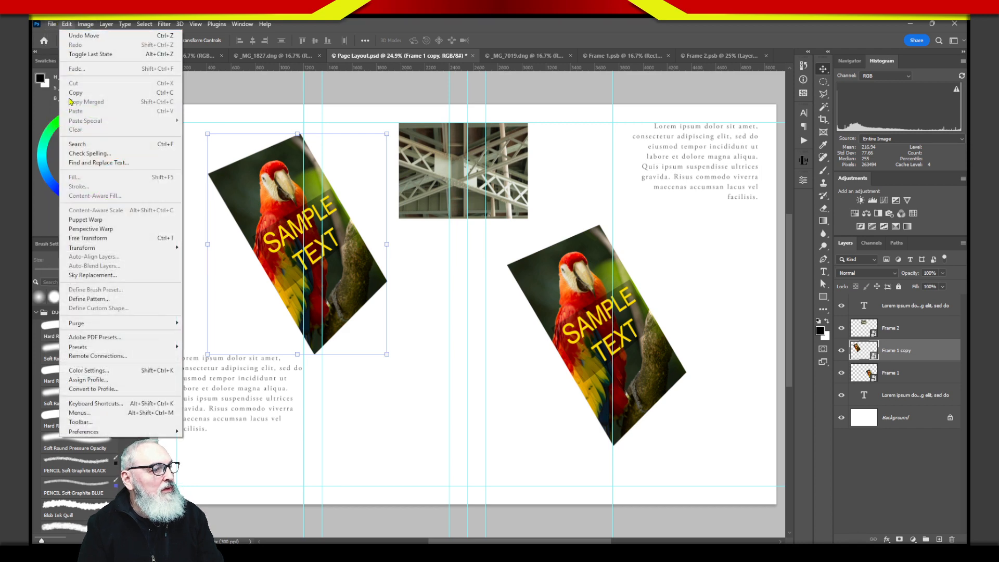
pyautogui.moveTo(89, 248)
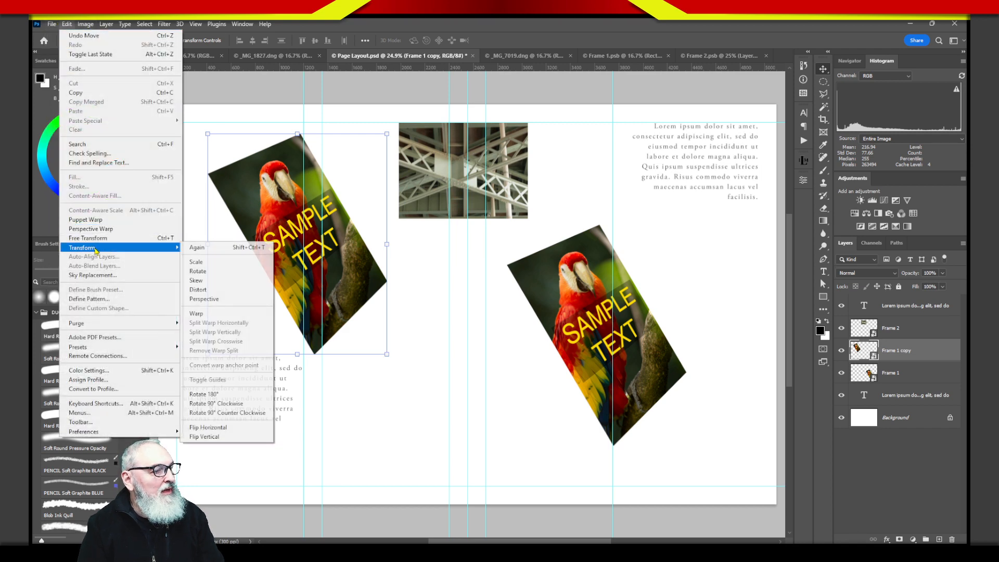
pyautogui.click(238, 300)
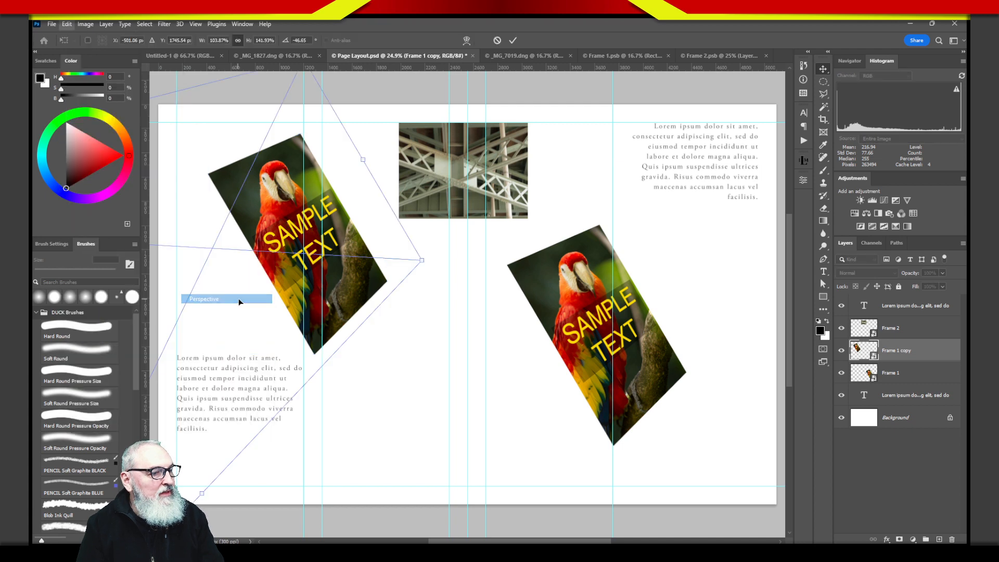
pyautogui.moveTo(422, 260); pyautogui.dragTo(466, 335)
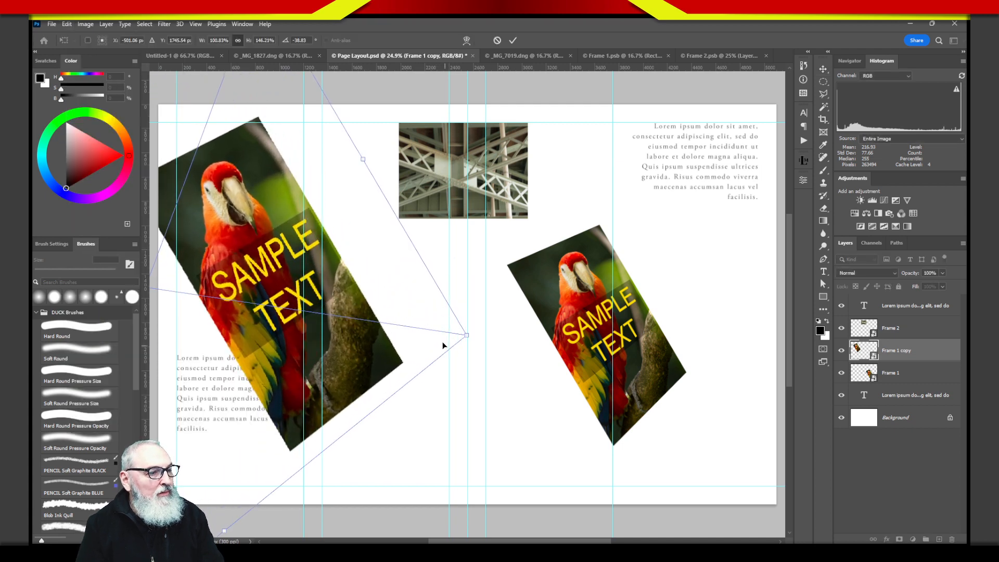
pyautogui.moveTo(353, 305); pyautogui.dragTo(559, 349)
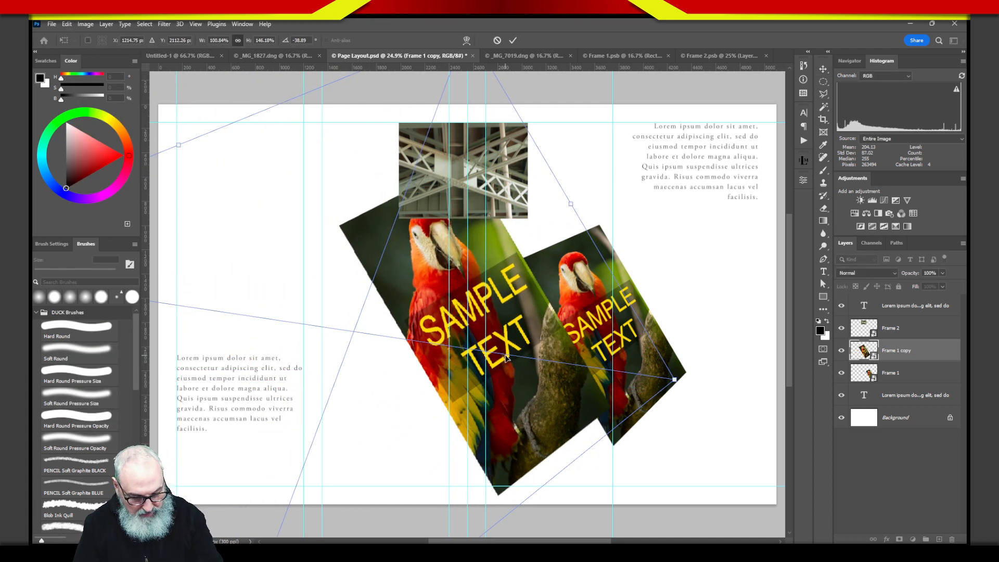
# - Reshape the Frame 1 copy's perspective at its corners to reduce the slant of the parrot picture, and apply the transform
pyautogui.hotkey('ctrl', '-')
pyautogui.hotkey('ctrl', '-')
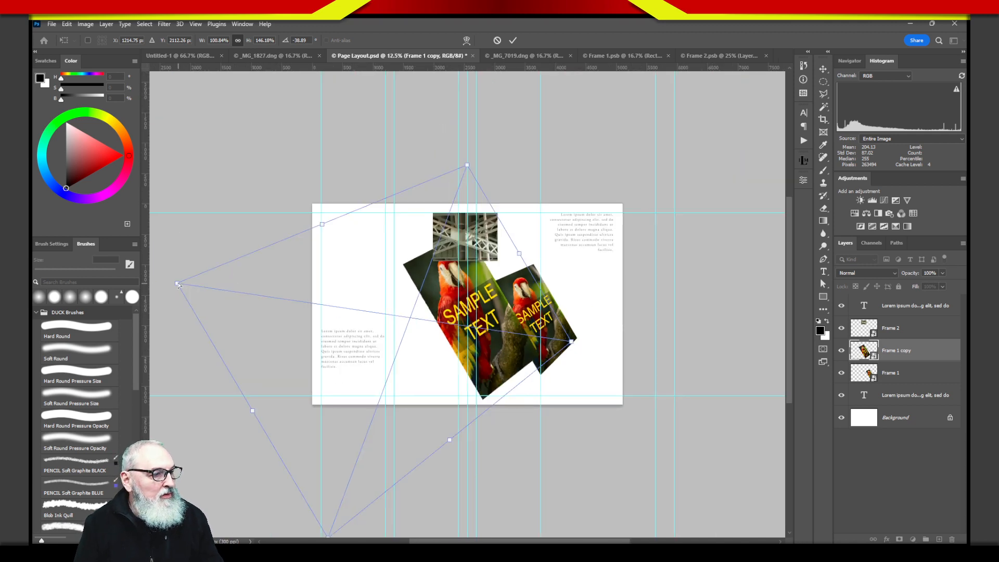
pyautogui.moveTo(178, 286); pyautogui.dragTo(255, 346)
pyautogui.moveTo(254, 410)
pyautogui.mouseDown()
pyautogui.moveTo(287, 387)
pyautogui.moveTo(253, 409)
pyautogui.mouseUp()
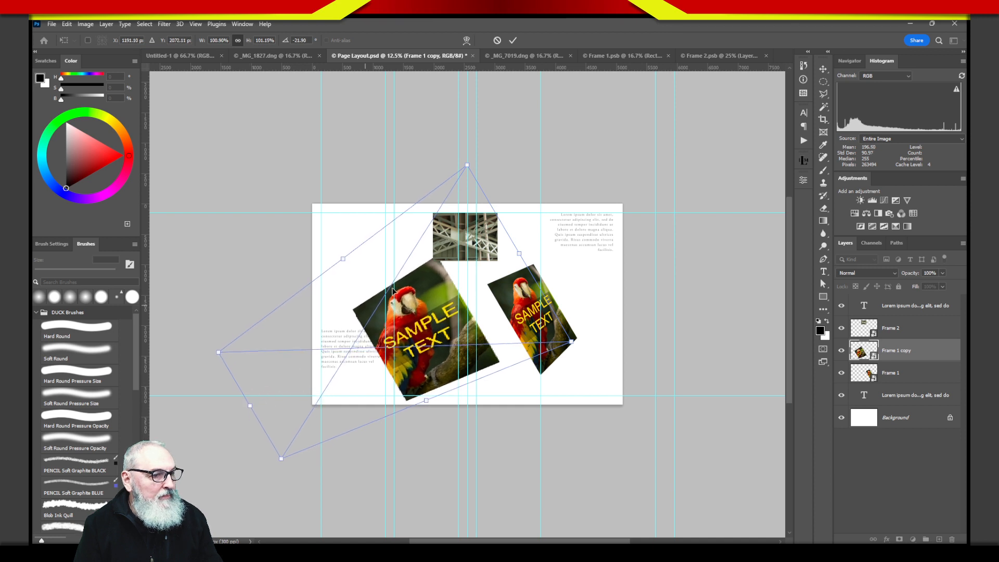
pyautogui.moveTo(520, 255); pyautogui.dragTo(520, 255)
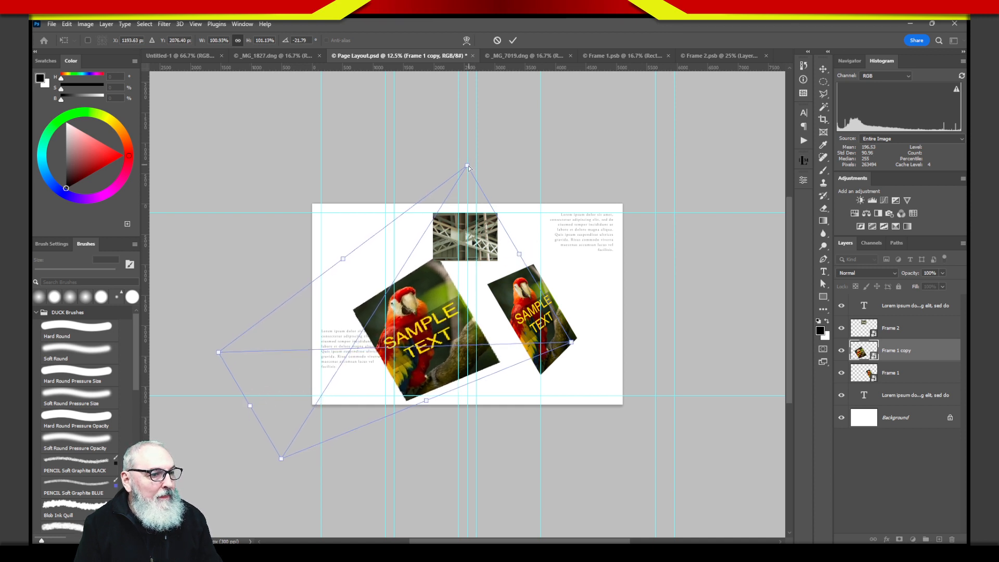
pyautogui.moveTo(469, 167); pyautogui.dragTo(445, 130)
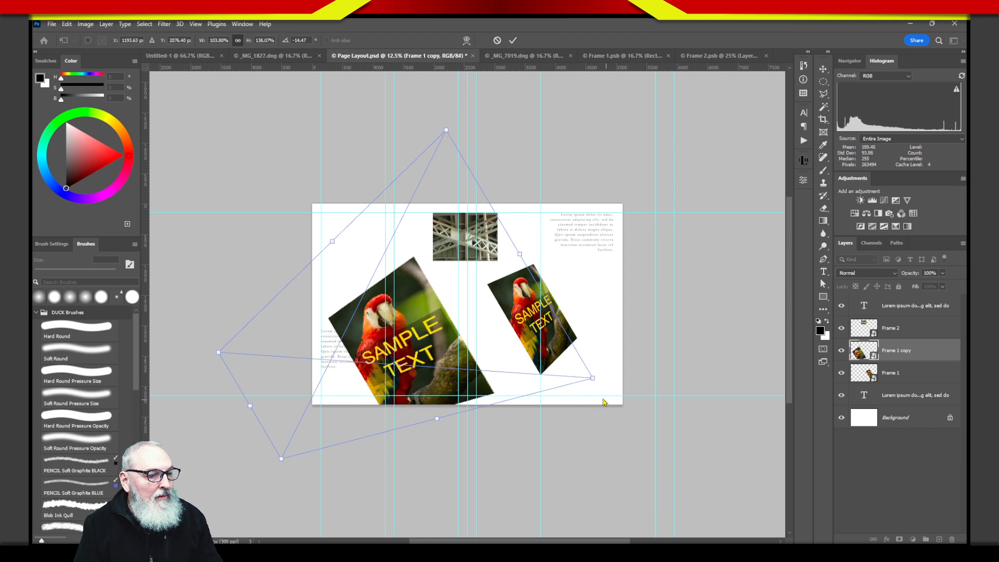
pyautogui.moveTo(593, 381); pyautogui.dragTo(568, 384)
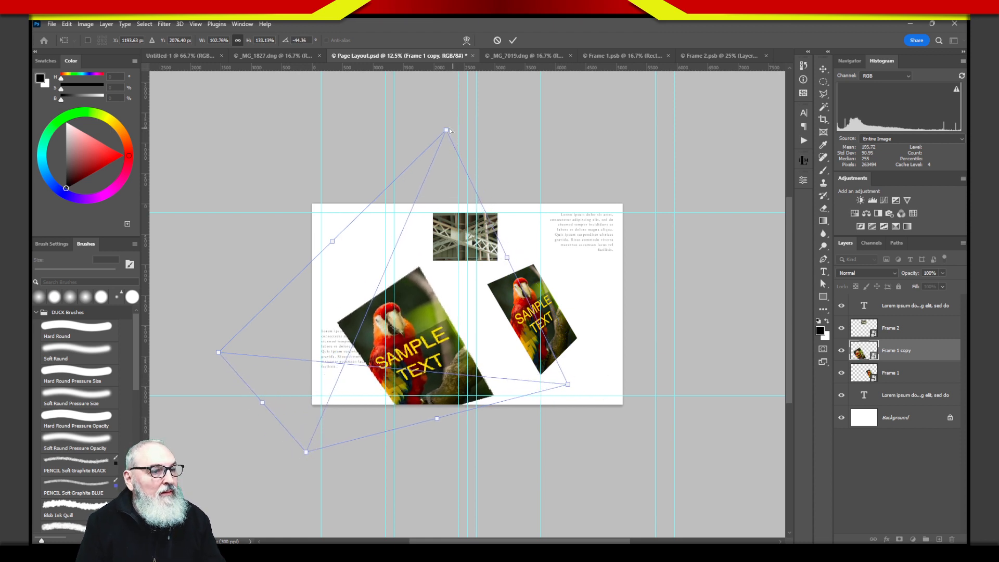
pyautogui.moveTo(446, 131); pyautogui.dragTo(429, 146)
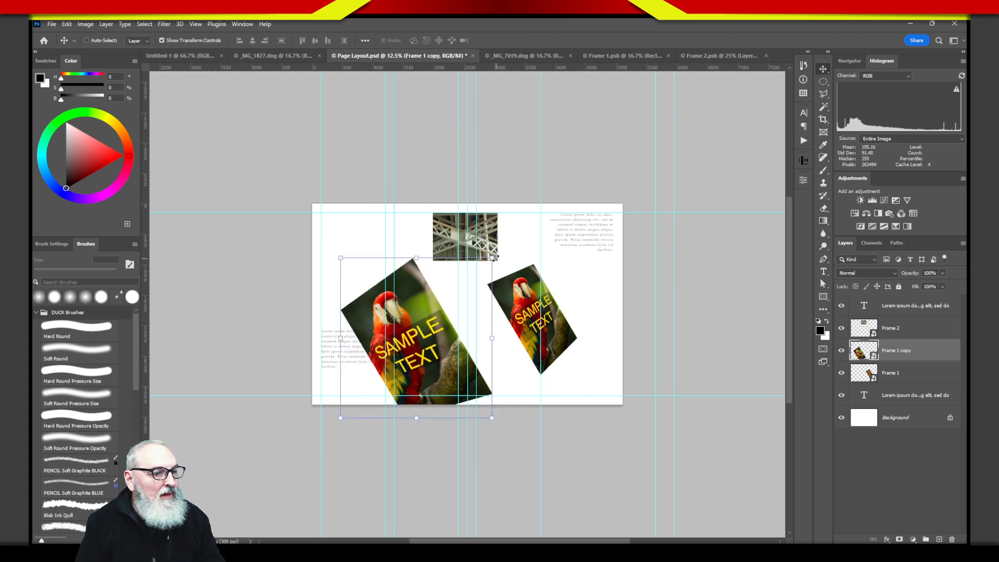
# - Scale down the Frame 1 copy and place it above the lorem ipsum text on the left page
pyautogui.moveTo(492, 266); pyautogui.dragTo(481, 285)
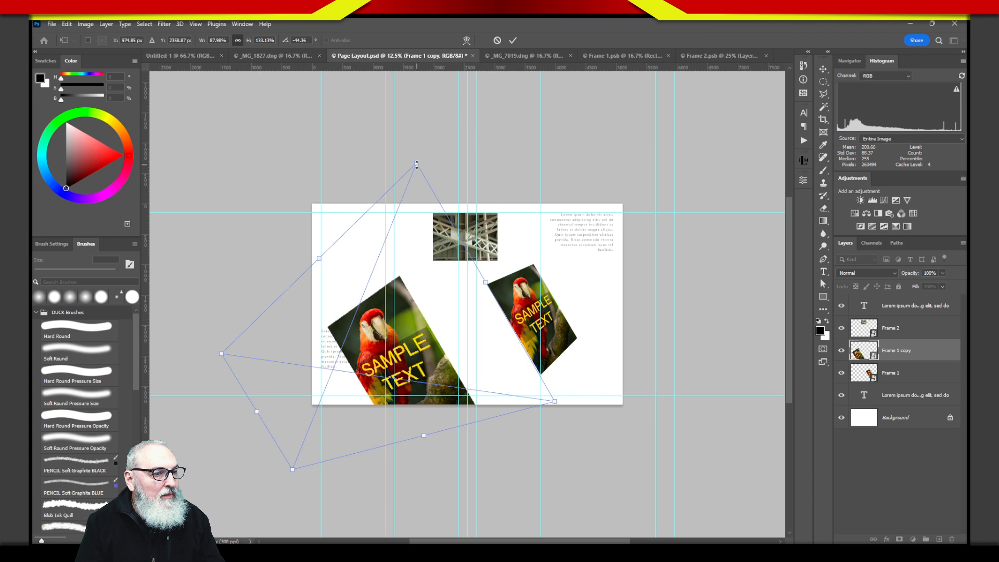
pyautogui.moveTo(415, 165); pyautogui.dragTo(368, 315)
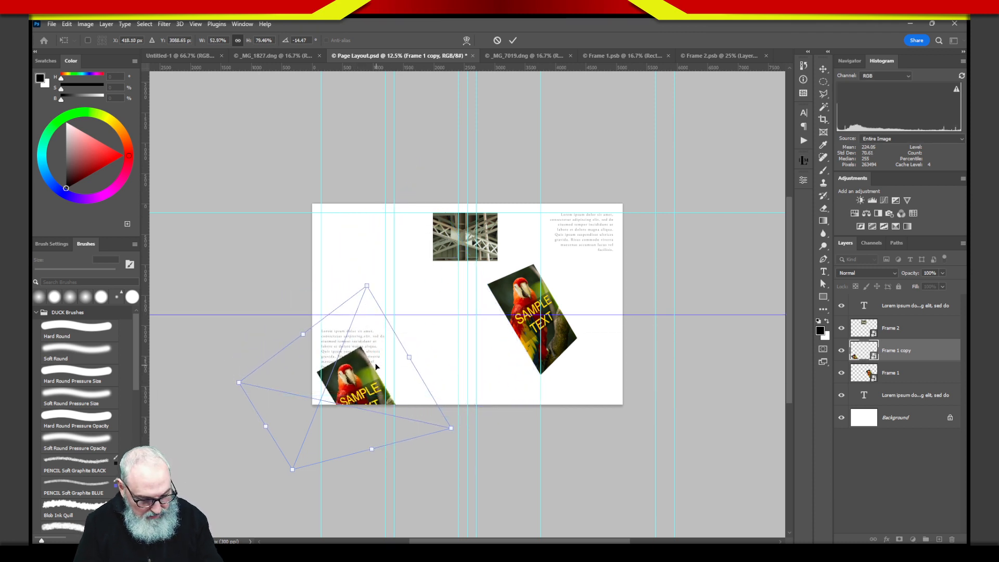
pyautogui.moveTo(366, 374); pyautogui.dragTo(393, 260)
pyautogui.press('Return')
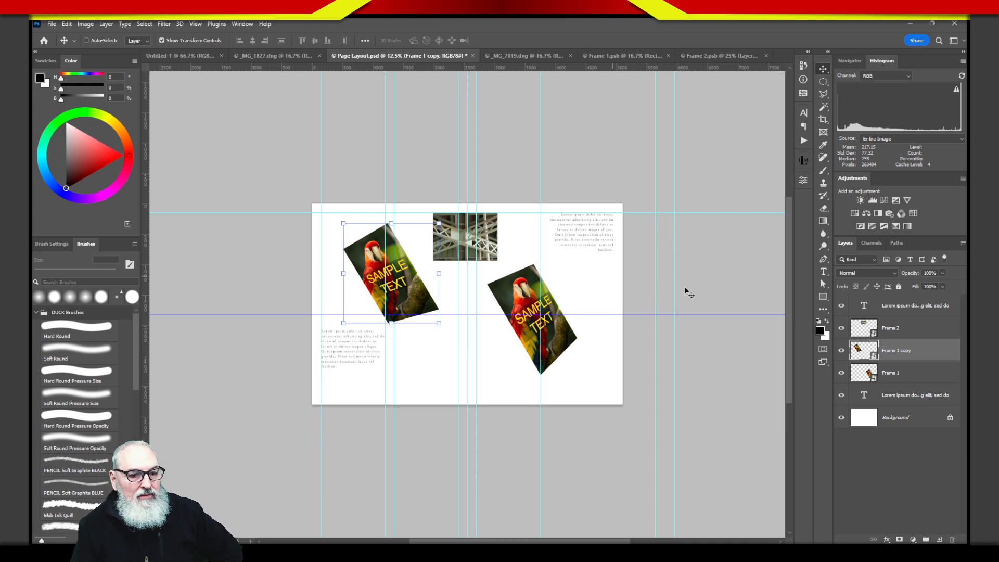
# - Open the Frame 1 copy's contents and recolor the SAMPLE TEXT and SAMPLE text layers from yellow to near-white
pyautogui.doubleClick(865, 356)
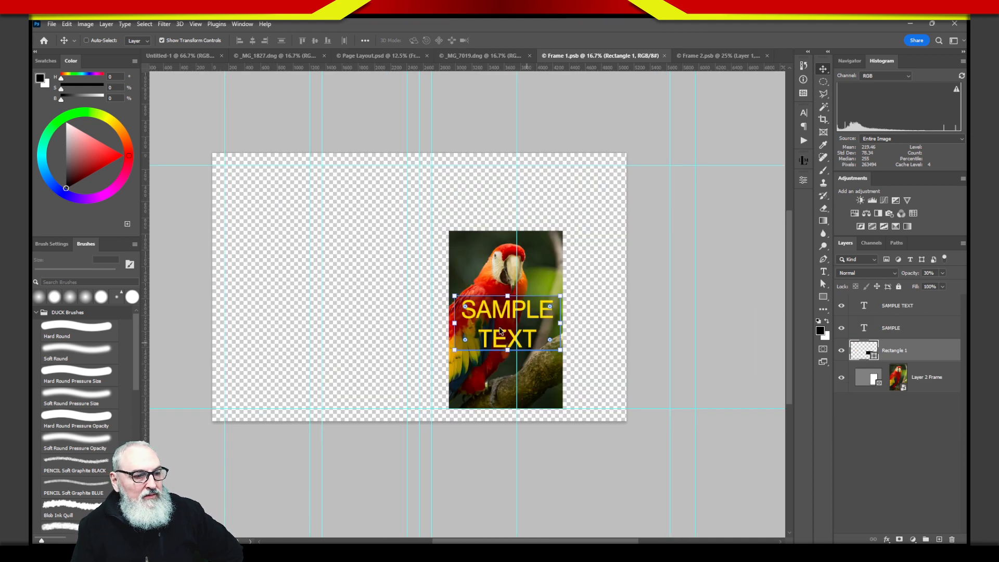
pyautogui.click(891, 311)
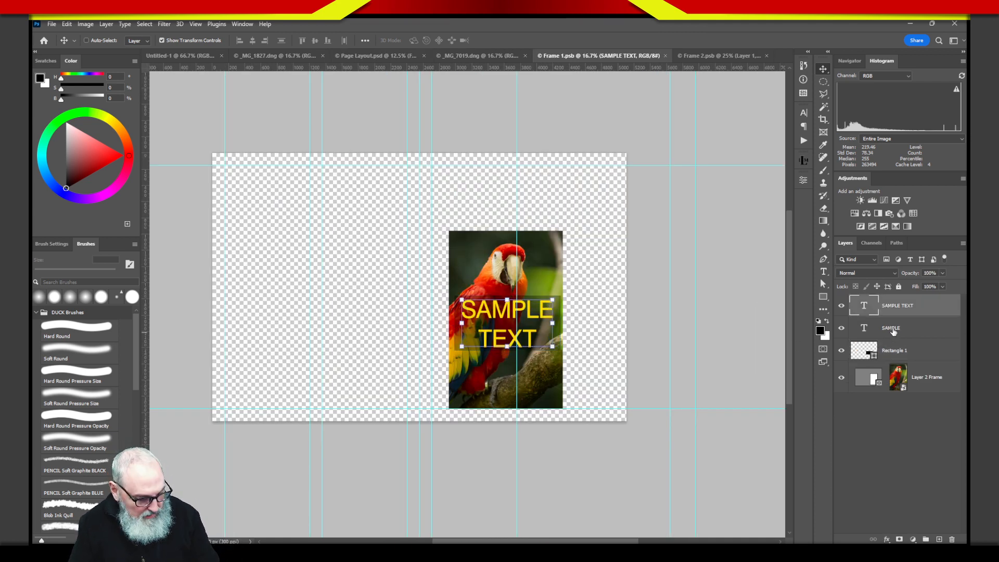
pyautogui.click(892, 329)
pyautogui.keyDown('shift'); pyautogui.click(898, 307); pyautogui.keyUp('shift')
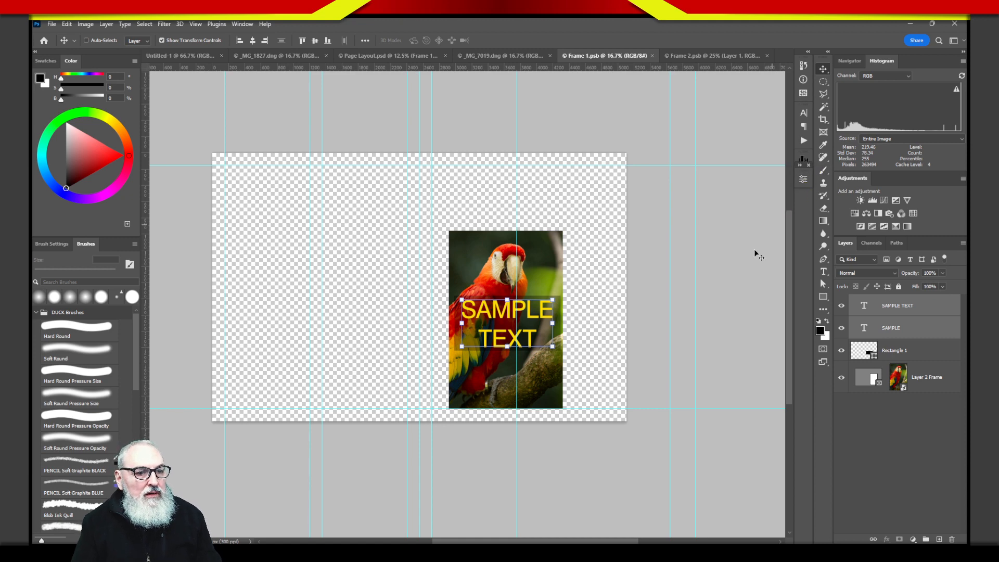
pyautogui.click(803, 179)
pyautogui.click(762, 286)
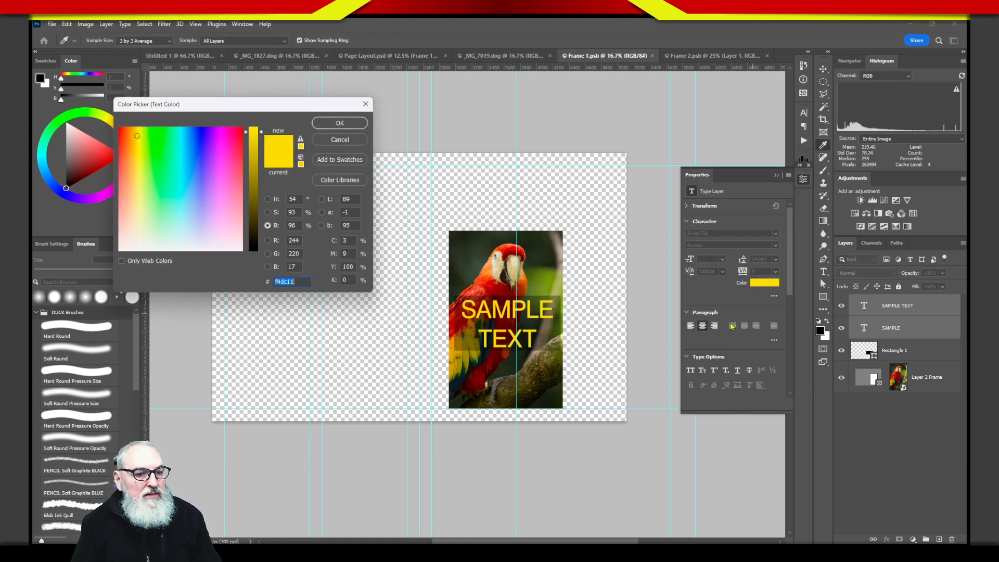
pyautogui.moveTo(223, 240); pyautogui.dragTo(205, 272)
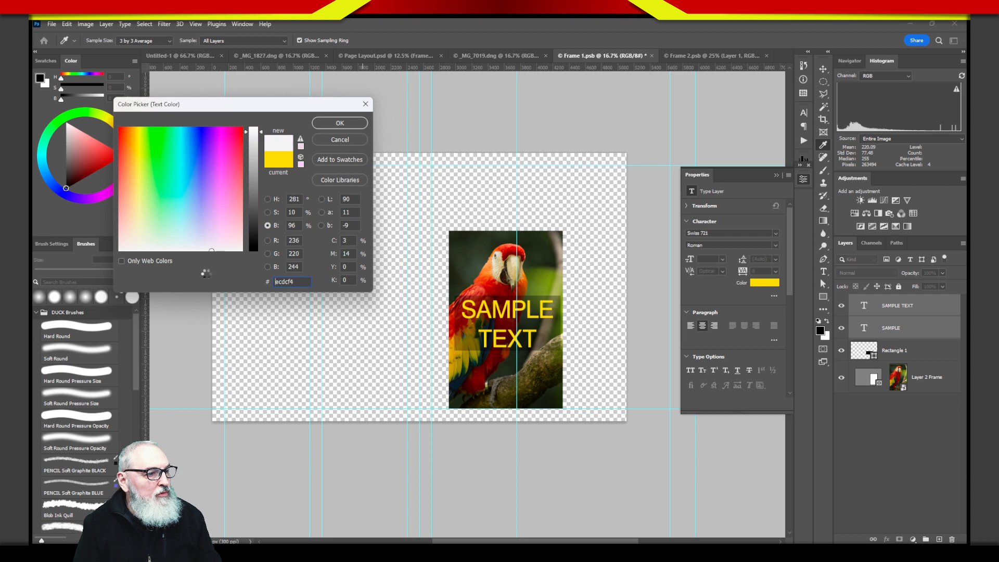
pyautogui.click(339, 124)
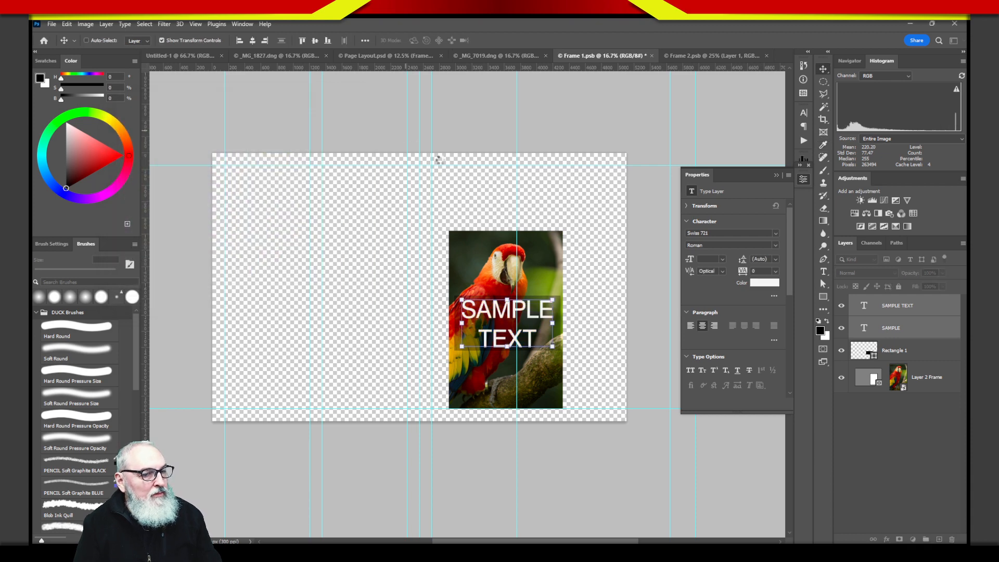
pyautogui.click(804, 179)
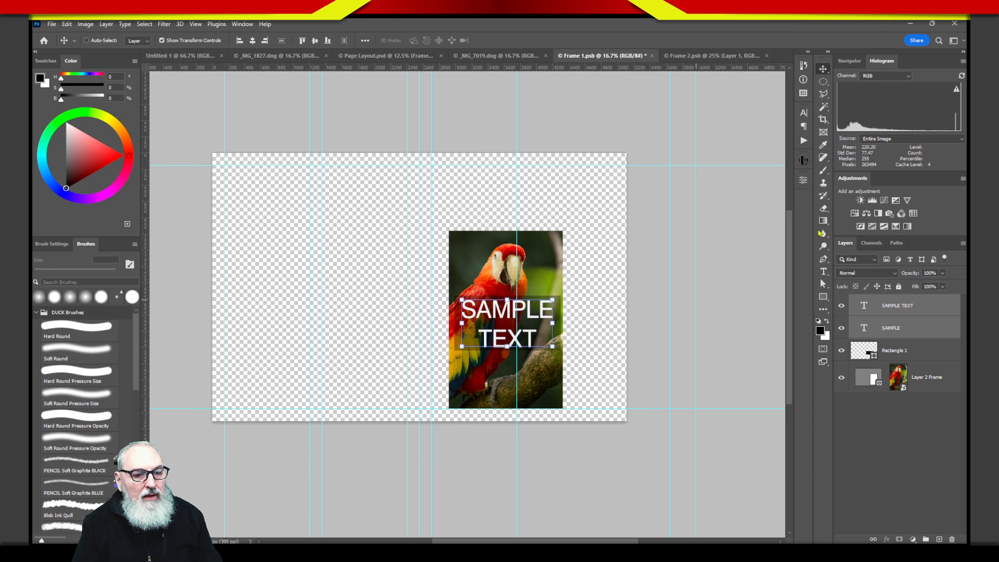
# - Save the edited Frame 1 contents and return to the Page Layout.psd document
pyautogui.click(52, 24)
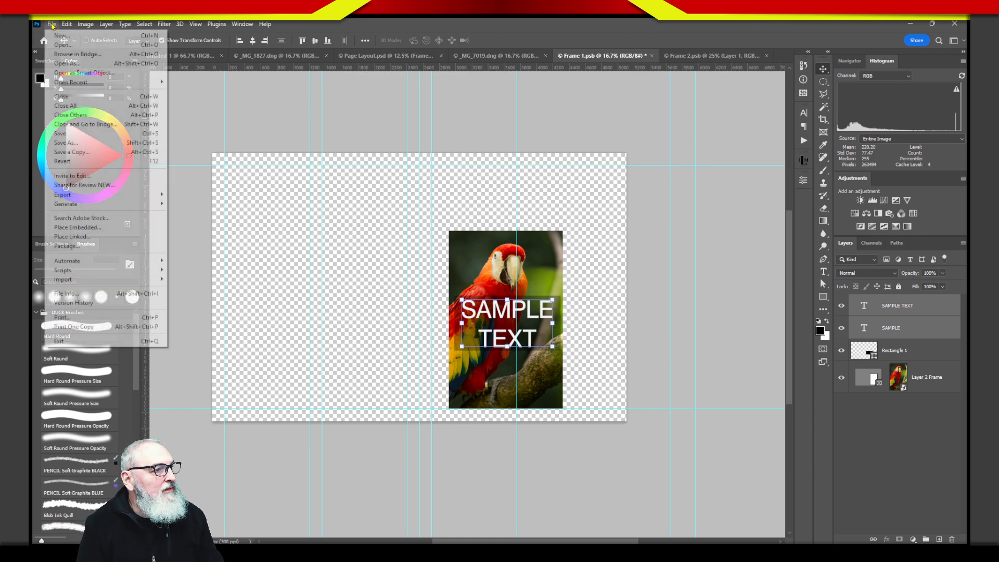
pyautogui.click(78, 132)
pyautogui.click(416, 55)
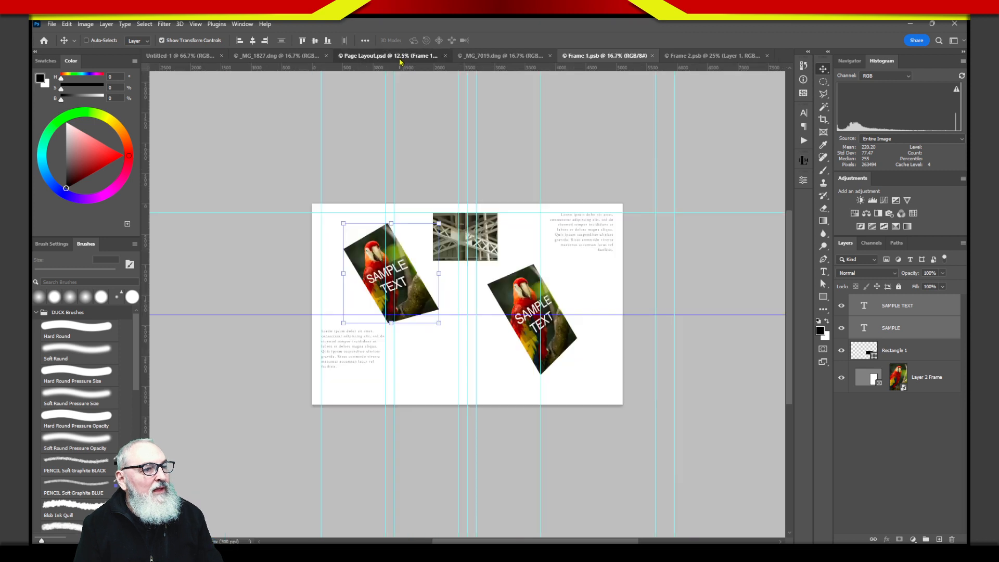
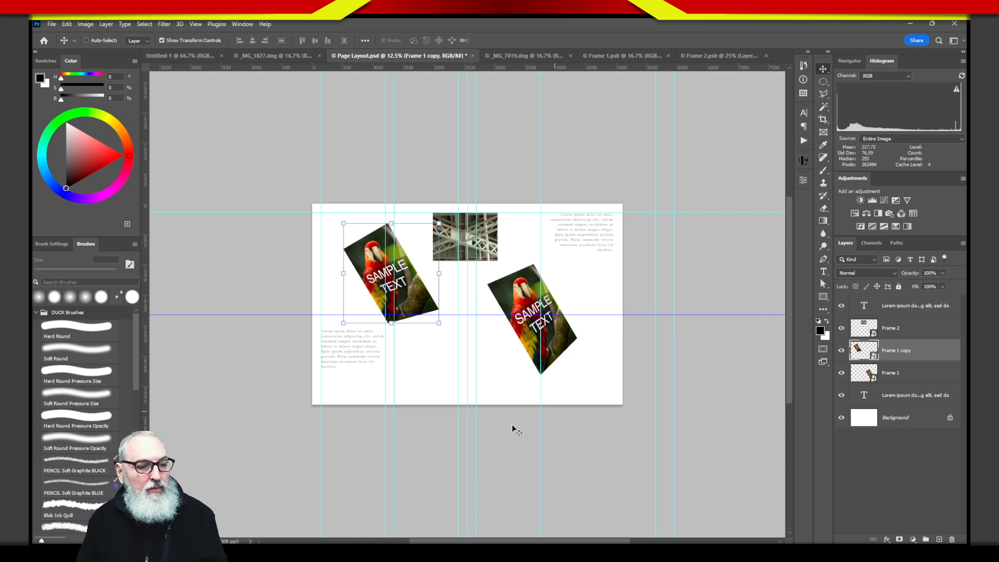
# - Reposition the Frame 1 copy higher and further left above the lorem ipsum text on the left page
pyautogui.moveTo(529, 322); pyautogui.dragTo(530, 319)
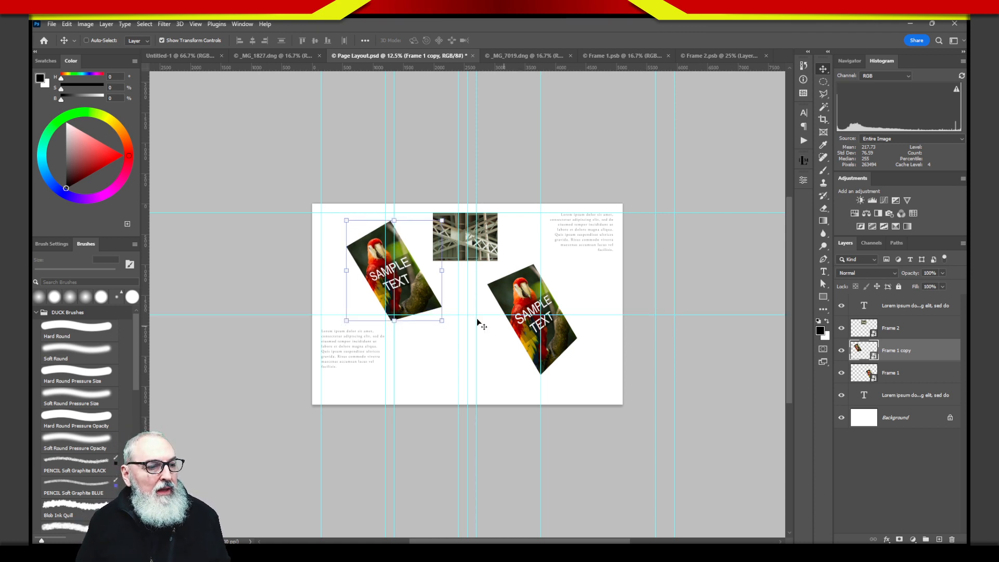
pyautogui.moveTo(403, 265); pyautogui.dragTo(394, 263)
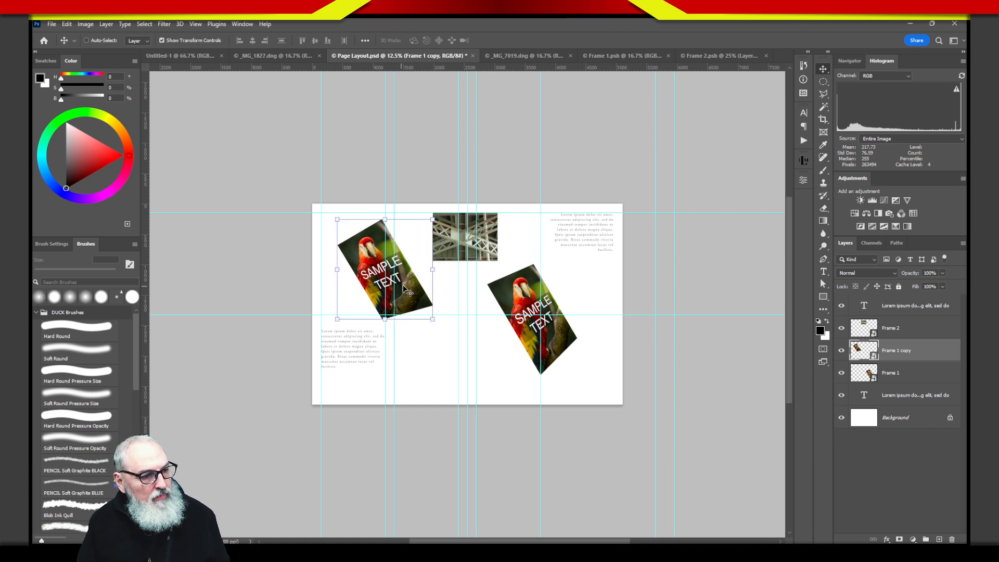
pyautogui.moveTo(400, 302)
pyautogui.mouseDown()
pyautogui.moveTo(407, 319)
pyautogui.moveTo(405, 300)
pyautogui.mouseUp()
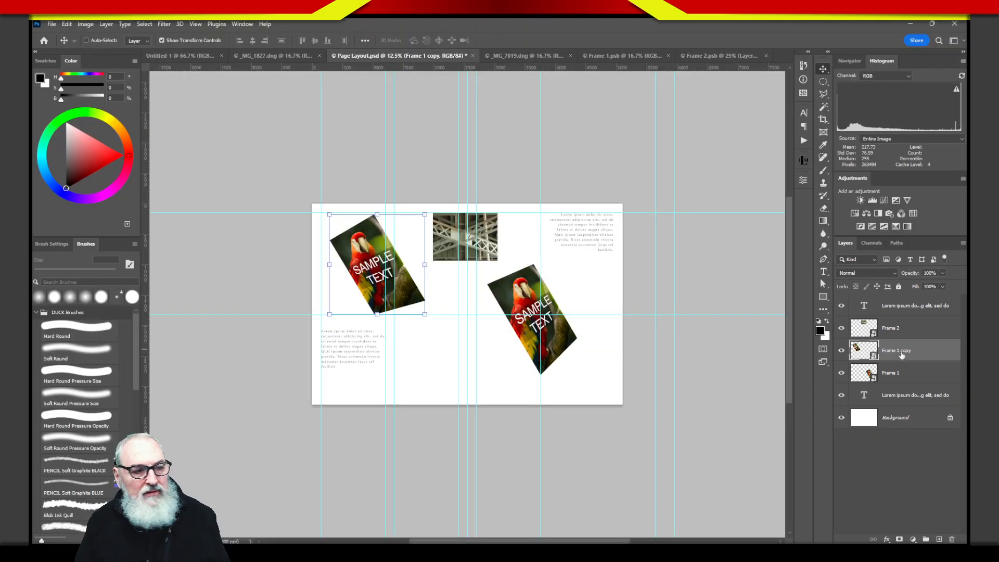
# - Rename the Frame 1 copy layer to Layout1.jpg and the Frame 1 layer to Layout2.jpg
pyautogui.doubleClick(900, 352)
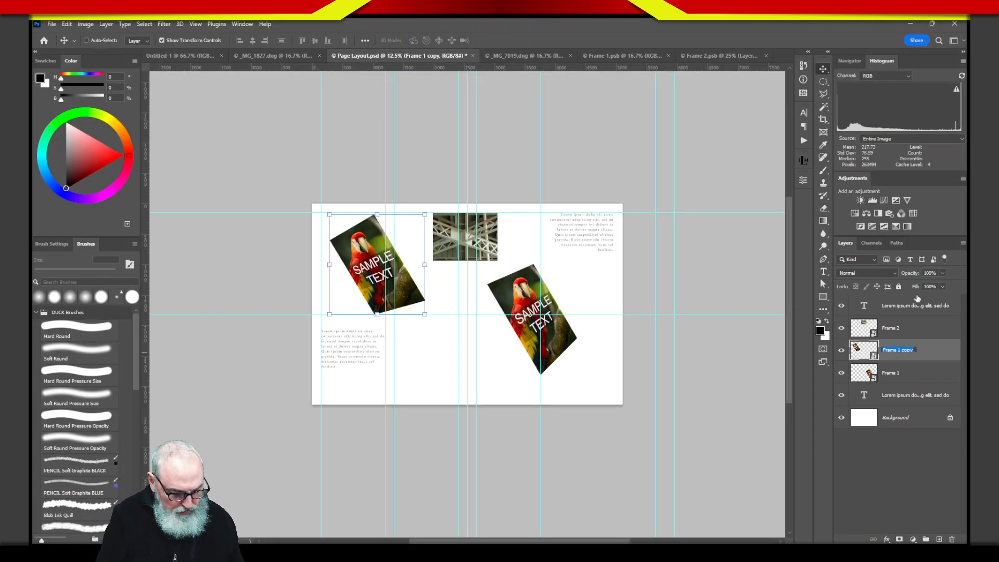
pyautogui.write('La')
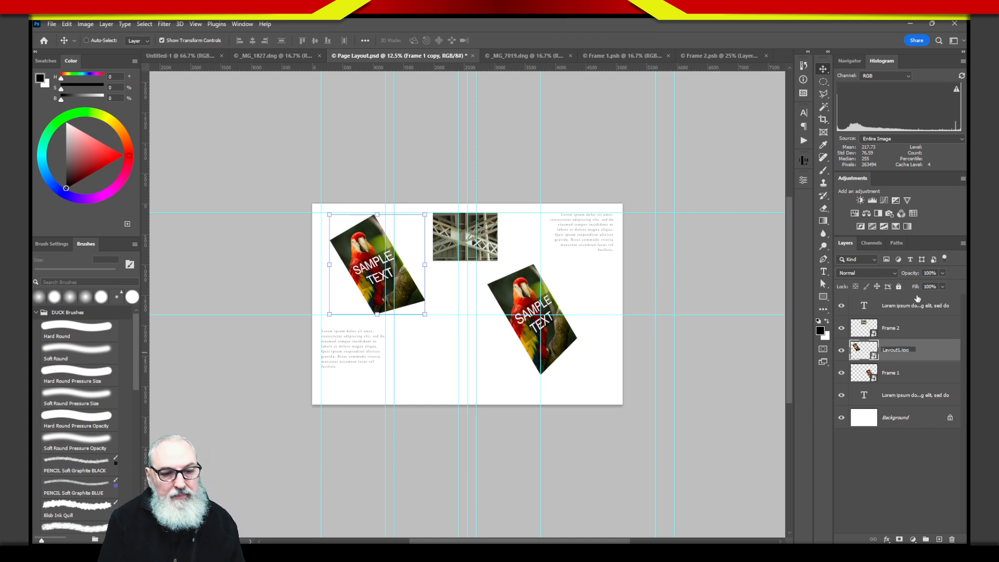
pyautogui.write('yout1.jpg')
pyautogui.click(898, 374)
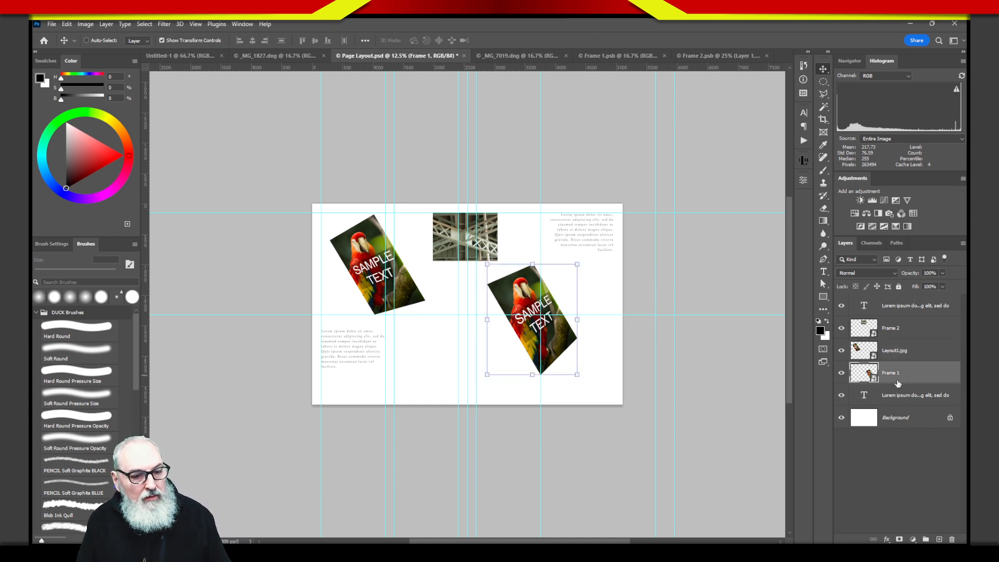
pyautogui.doubleClick(891, 373)
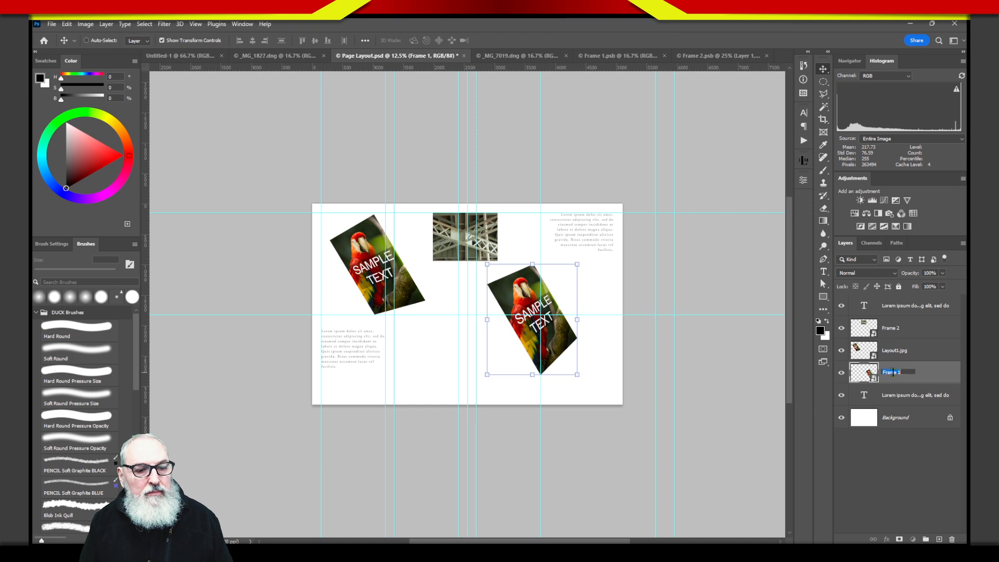
pyautogui.write('Layout2.jpg')
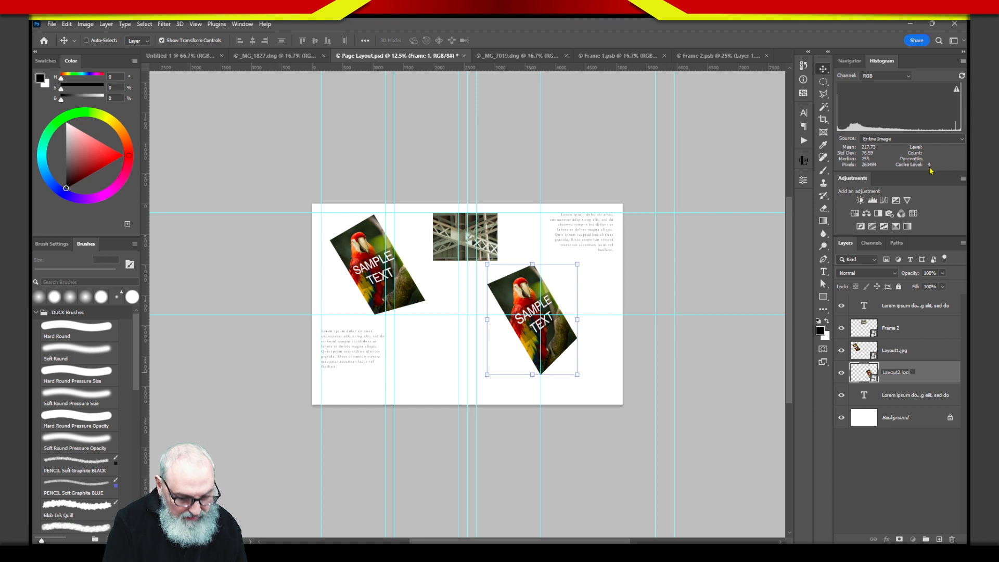
# - Rename the Frame 2 layer to Layout3.jpg
pyautogui.click(909, 333)
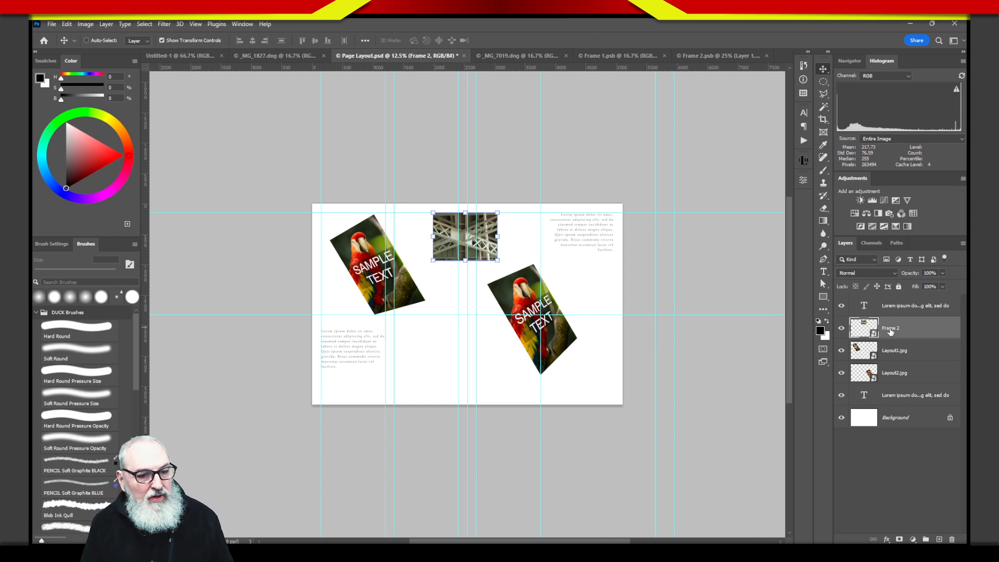
pyautogui.doubleClick(893, 327)
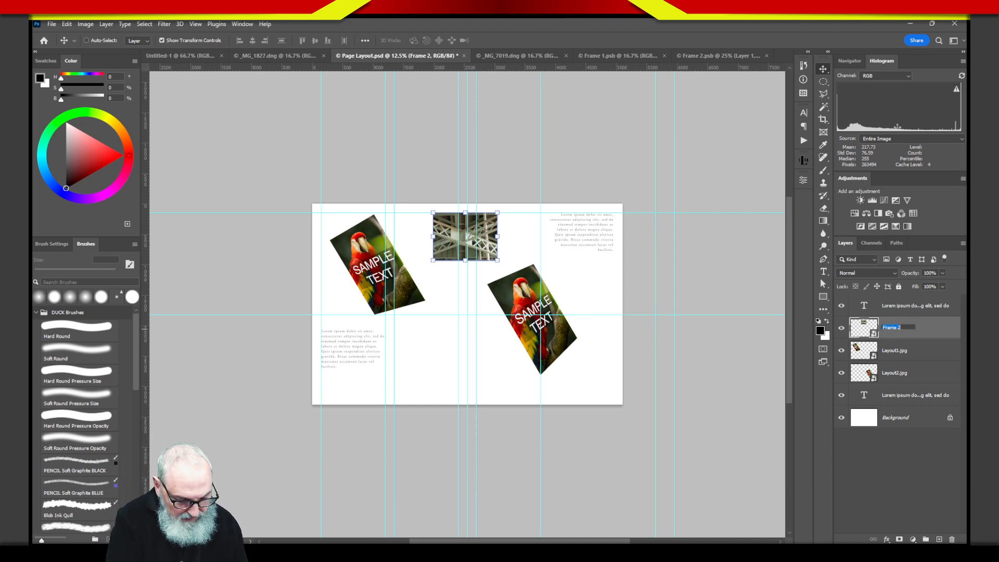
pyautogui.write('Layout3')
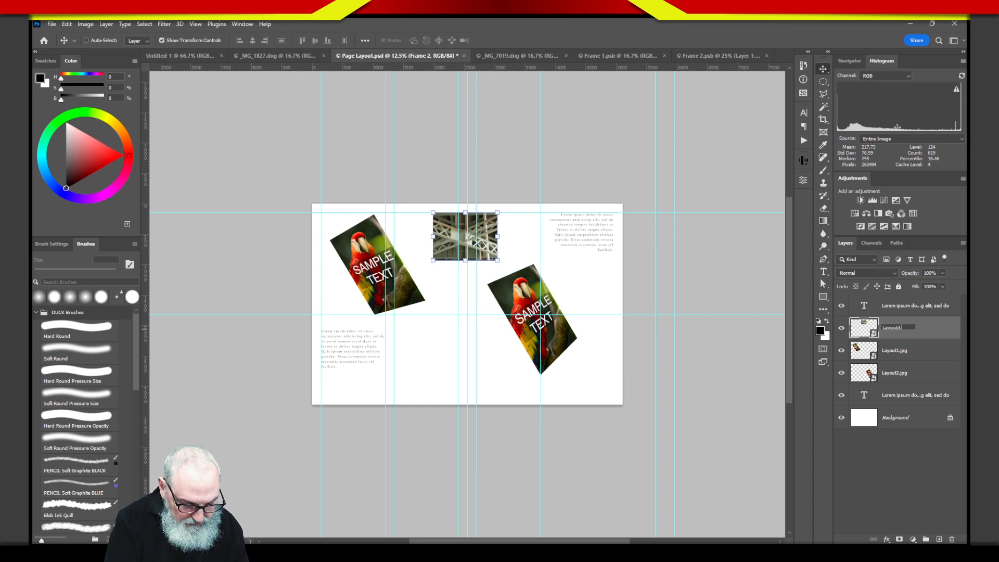
pyautogui.write('.jpg')
pyautogui.press('Return')
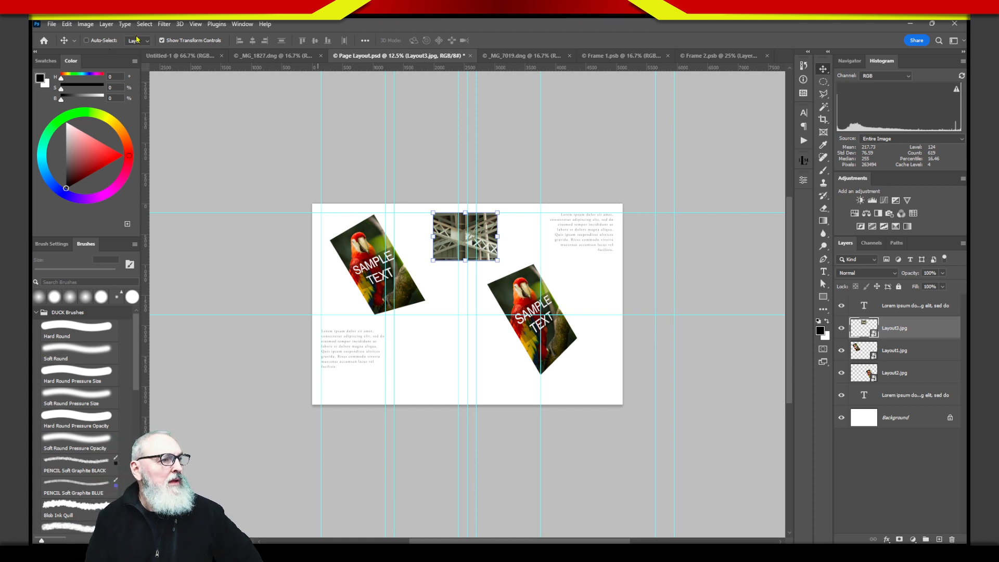
# - Turn on Generate Image Assets for the page layout document
pyautogui.click(85, 24)
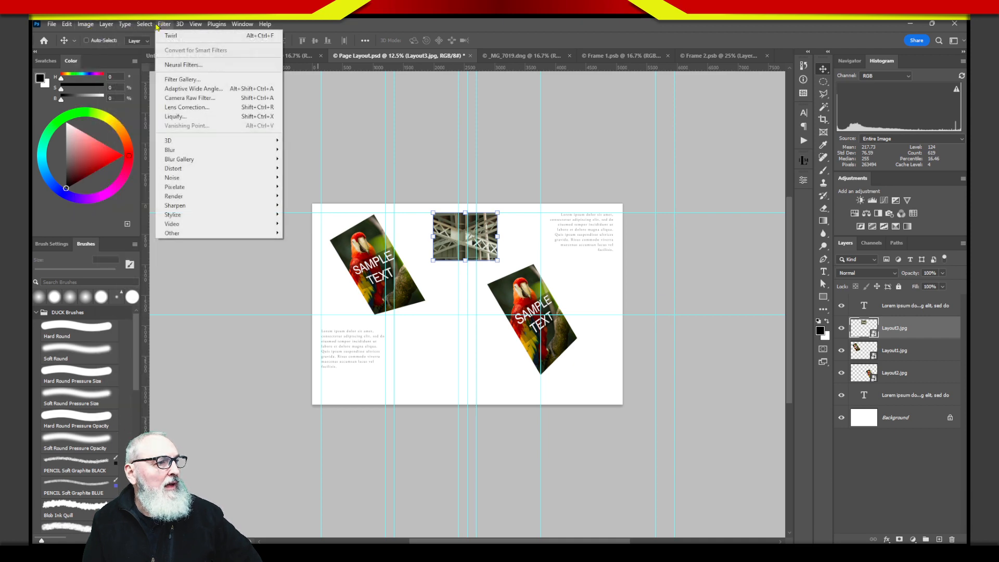
pyautogui.moveTo(67, 26)
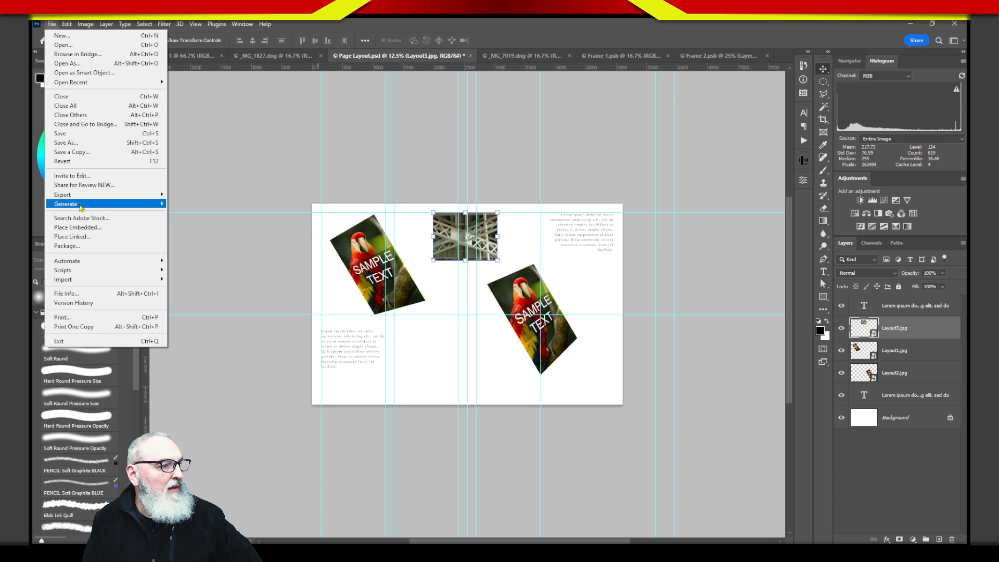
pyautogui.moveTo(83, 208)
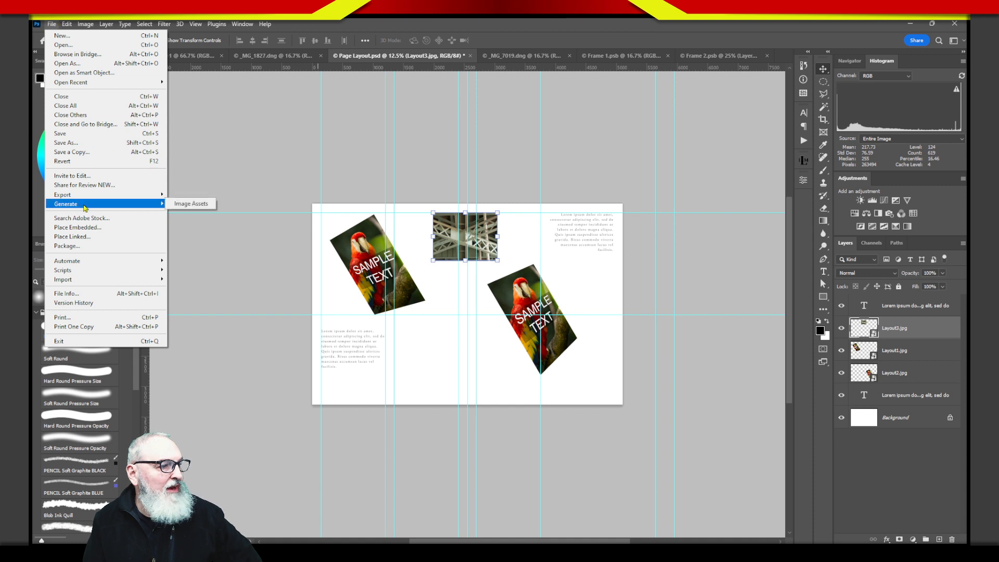
pyautogui.click(190, 205)
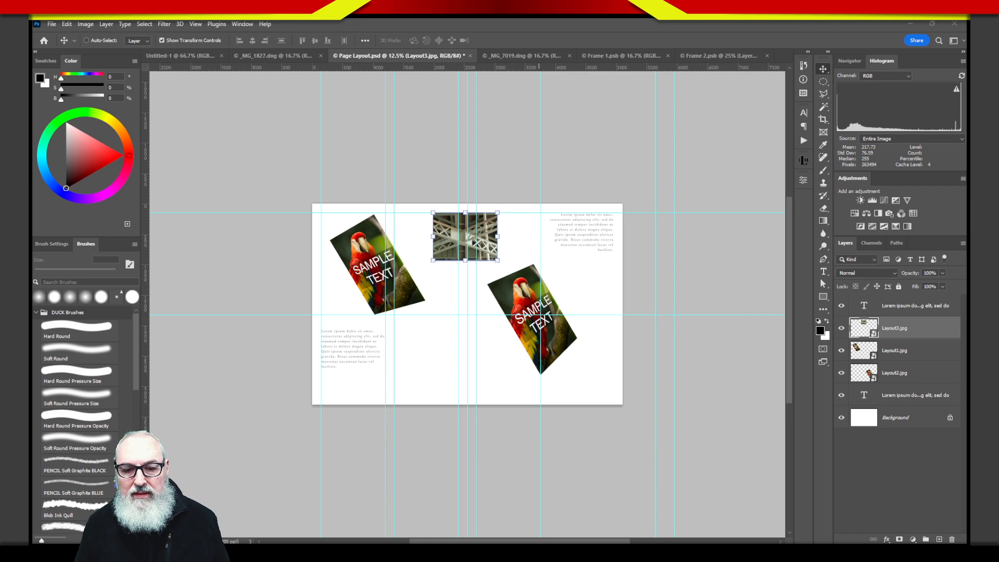
# - Switch to File Explorer and open the _Classroom folder inside My Photos and #Misc on the 6TB Storage (E:) drive
pyautogui.moveTo(966, 281); pyautogui.dragTo(567, 121)
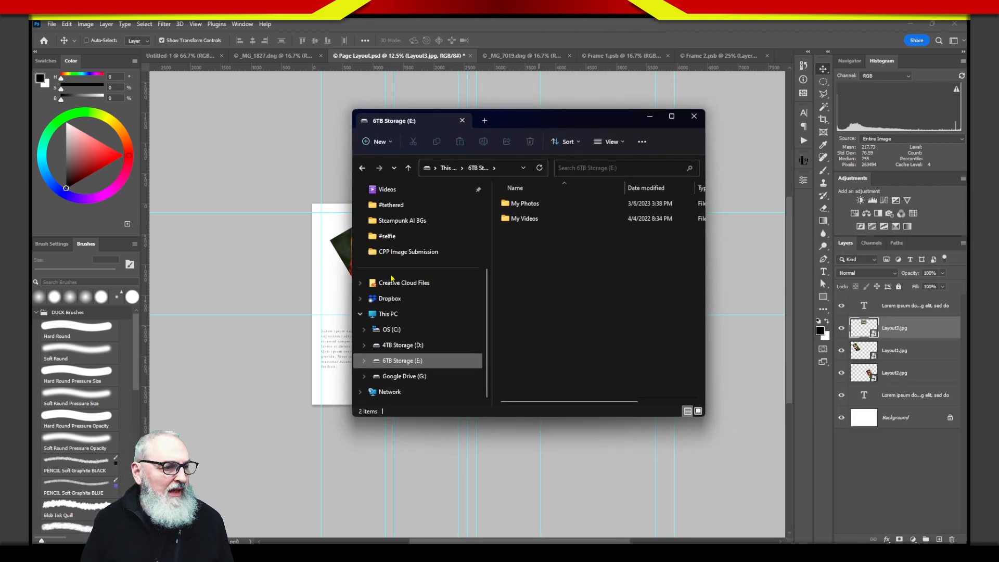
pyautogui.click(530, 204)
pyautogui.press('Return')
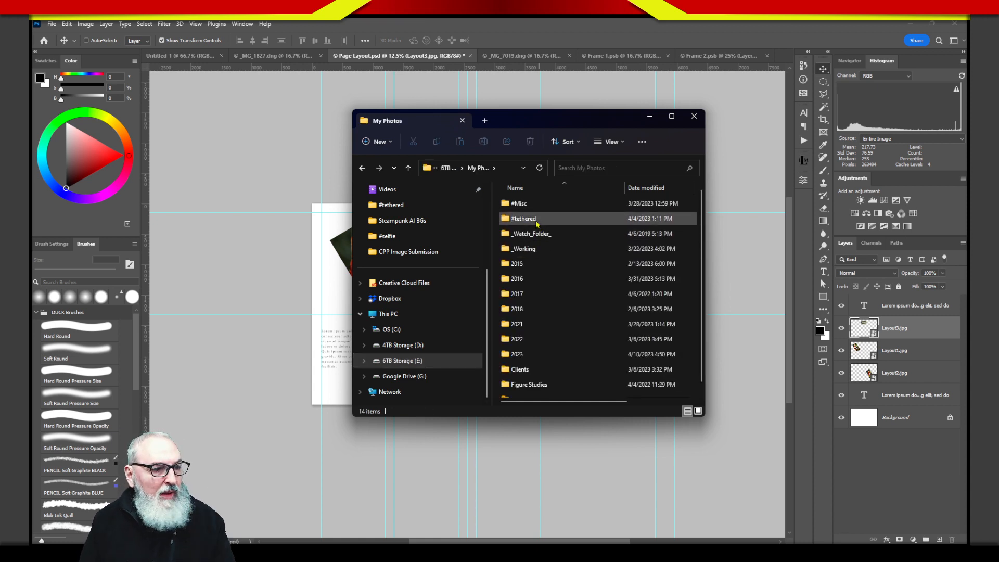
pyautogui.click(538, 221)
pyautogui.click(519, 204)
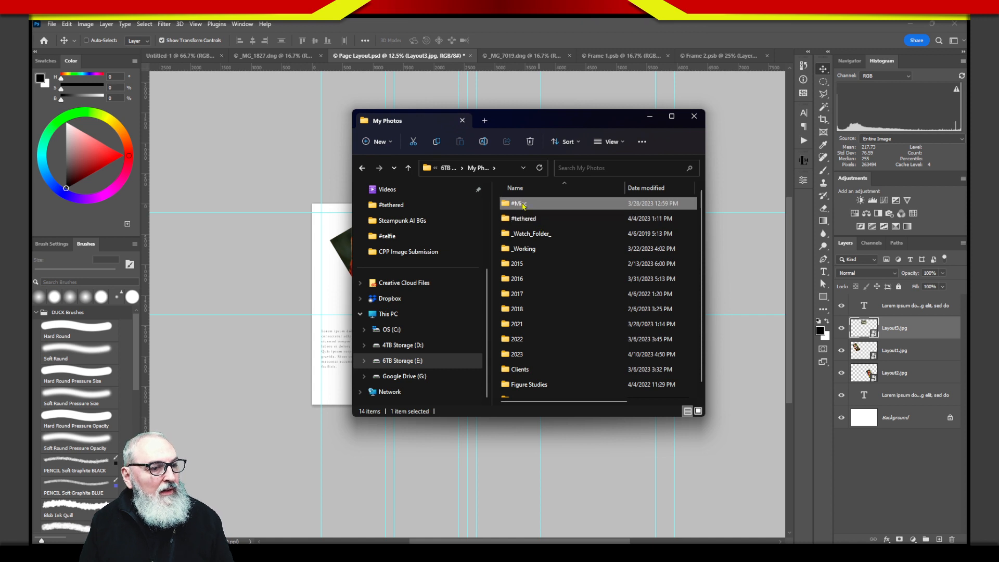
pyautogui.press('Return')
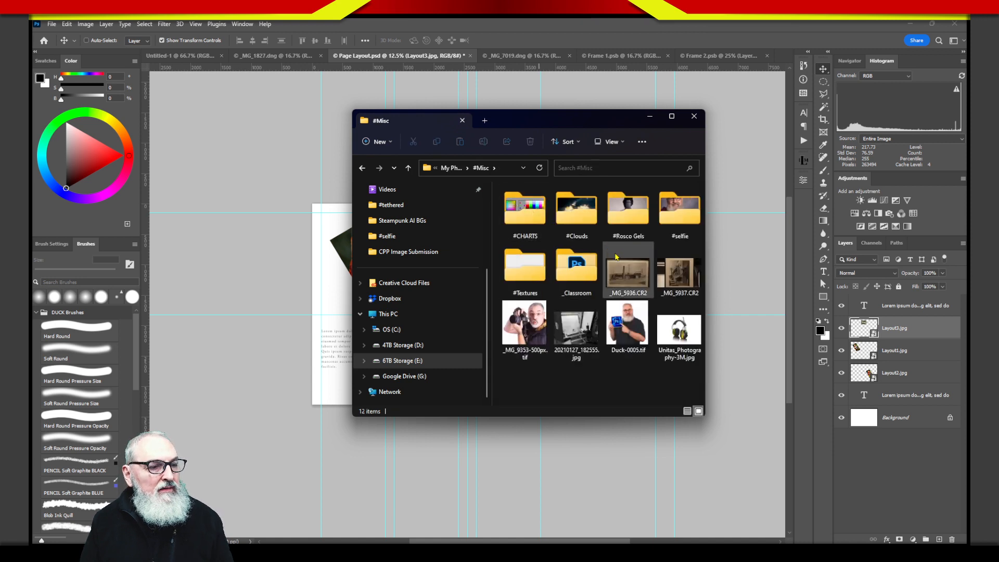
pyautogui.doubleClick(576, 268)
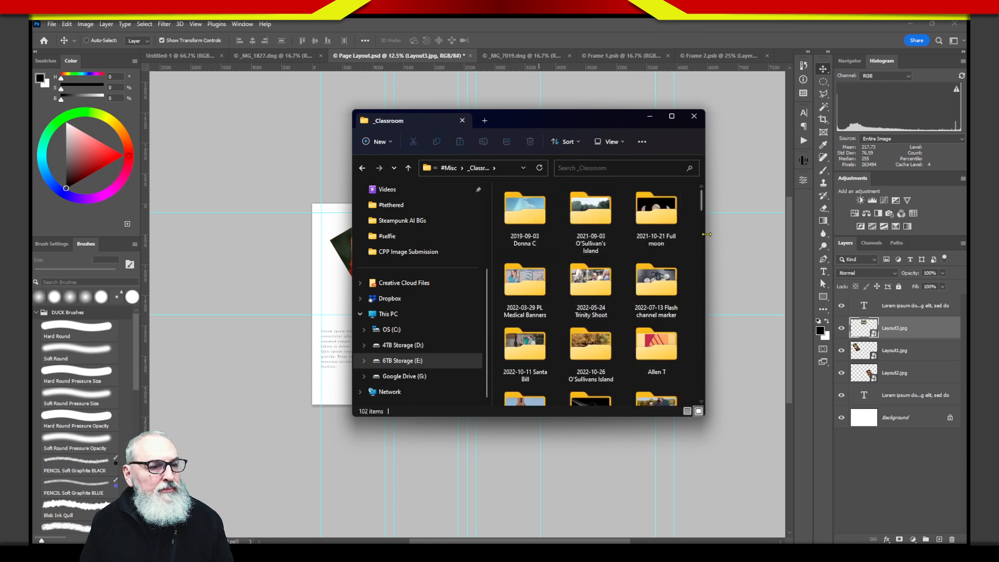
# - Widen the File Explorer window and locate the Page Layout-assets folder in _Classroom
pyautogui.moveTo(705, 232); pyautogui.dragTo(767, 241)
pyautogui.moveTo(683, 122); pyautogui.dragTo(519, 114)
pyautogui.moveTo(602, 200)
pyautogui.mouseDown()
pyautogui.moveTo(602, 244)
pyautogui.moveTo(603, 212)
pyautogui.mouseUp()
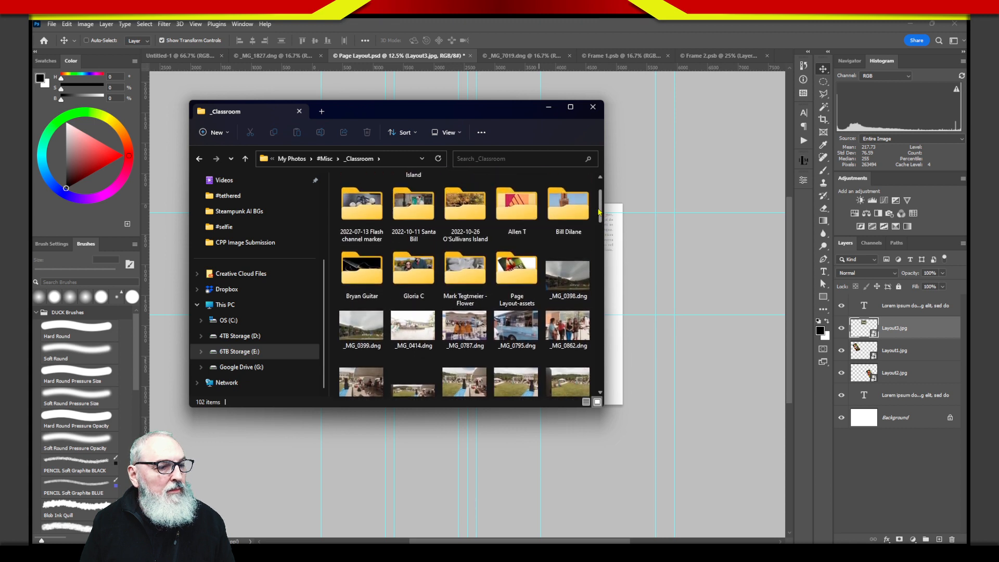
pyautogui.click(516, 292)
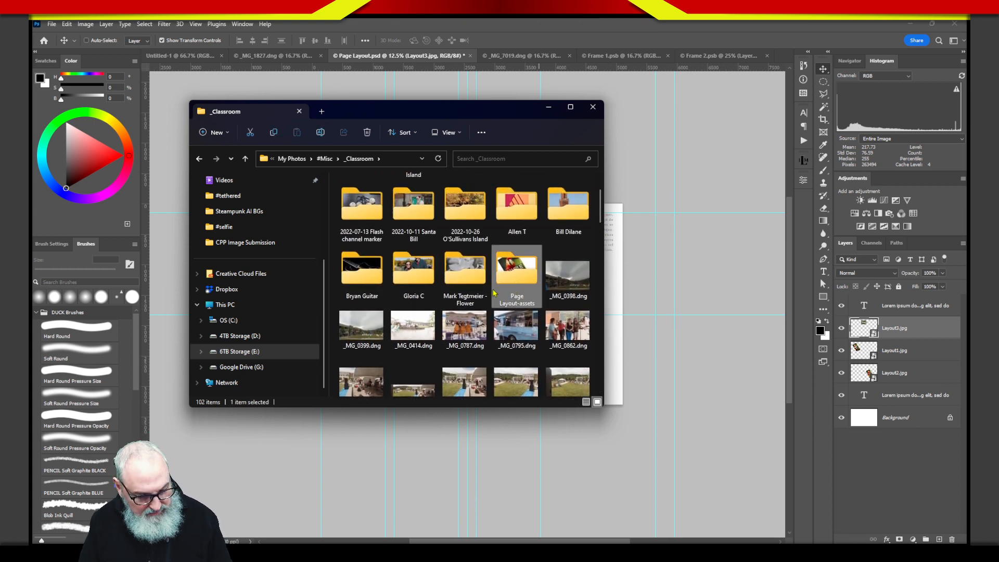
# - Locate Page Layout.psd in the _Classroom folder and reposition the File Explorer window over the layout
pyautogui.moveTo(601, 216); pyautogui.dragTo(601, 370)
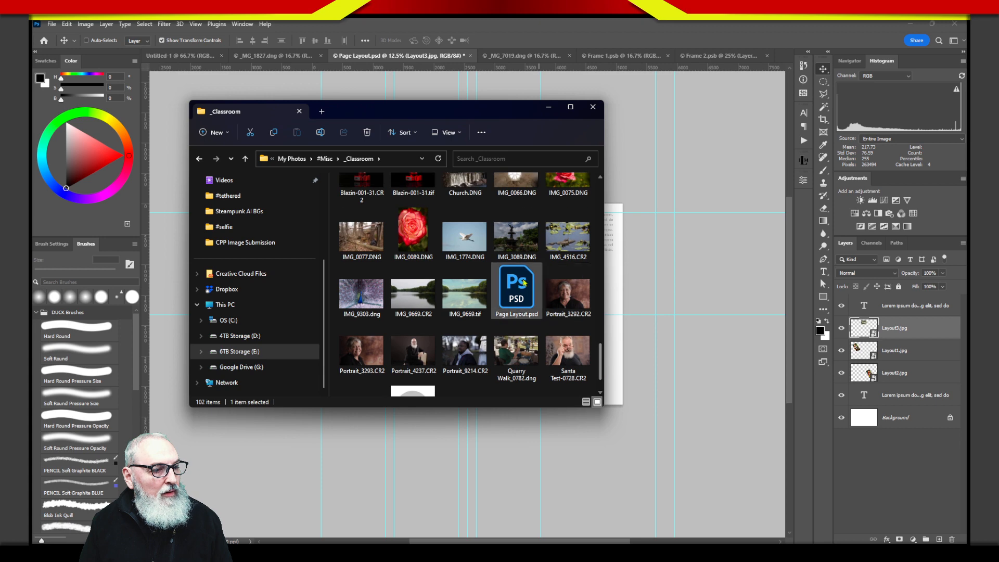
pyautogui.click(525, 313)
pyautogui.moveTo(378, 111); pyautogui.dragTo(651, 183)
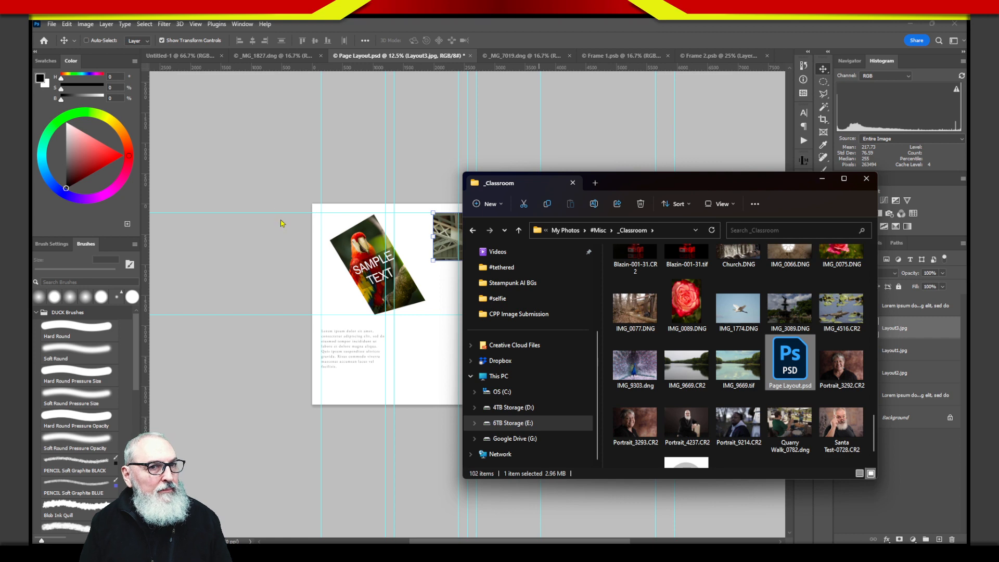
pyautogui.moveTo(634, 183); pyautogui.dragTo(430, 136)
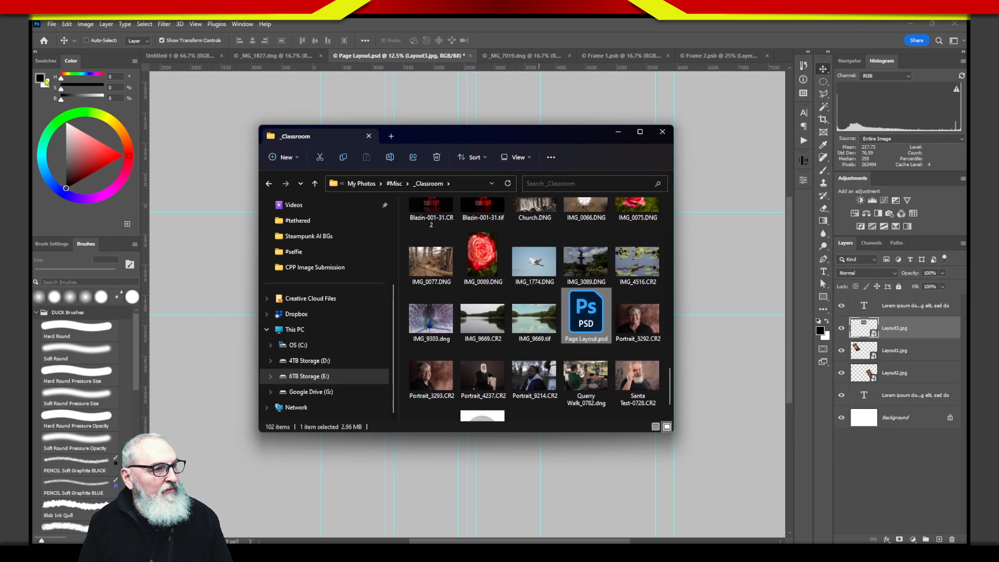
# - Open the Page Layout-assets folder and view Layout1.jpg in IrfanView, using that app just once
pyautogui.moveTo(670, 387); pyautogui.dragTo(670, 223)
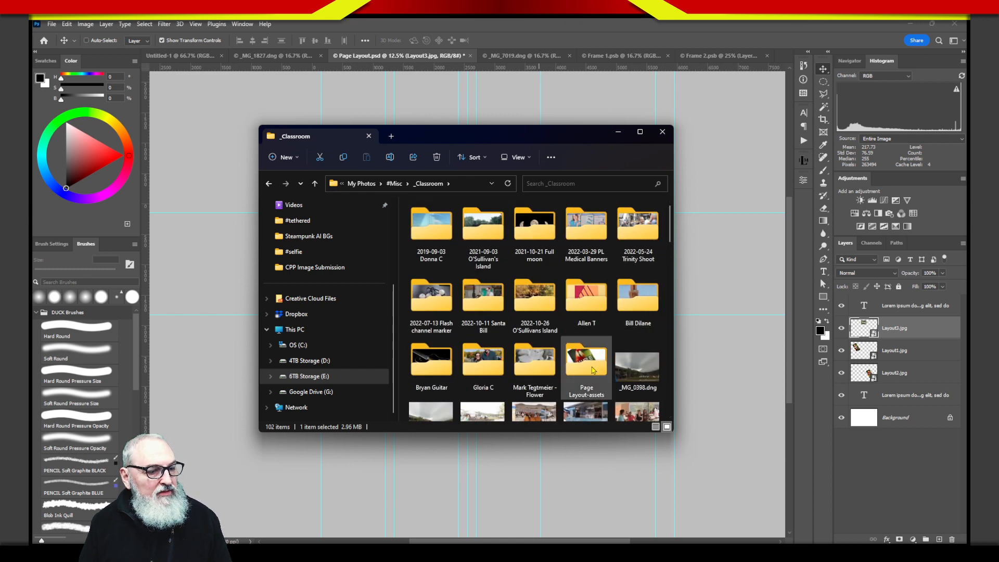
pyautogui.click(601, 379)
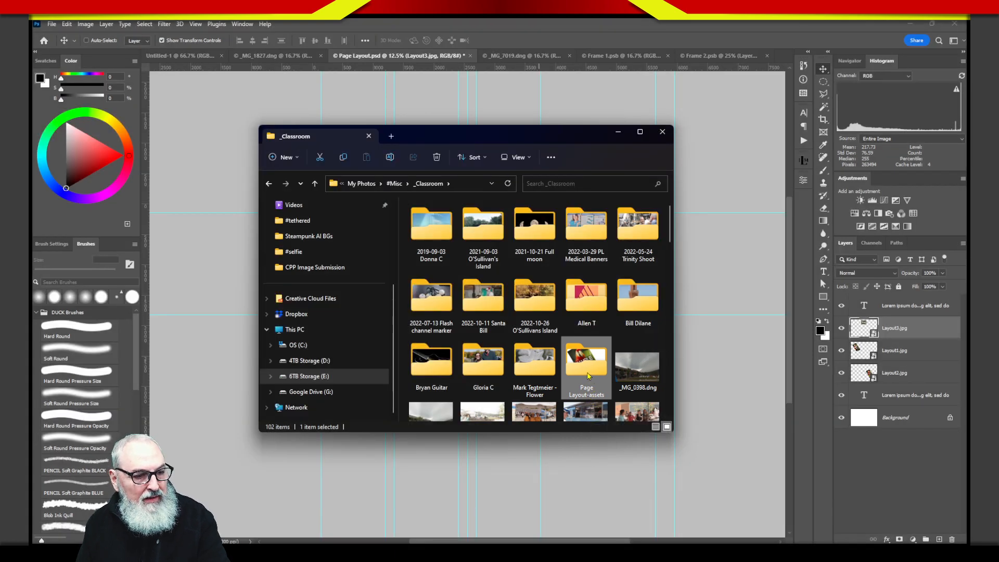
pyautogui.doubleClick(589, 376)
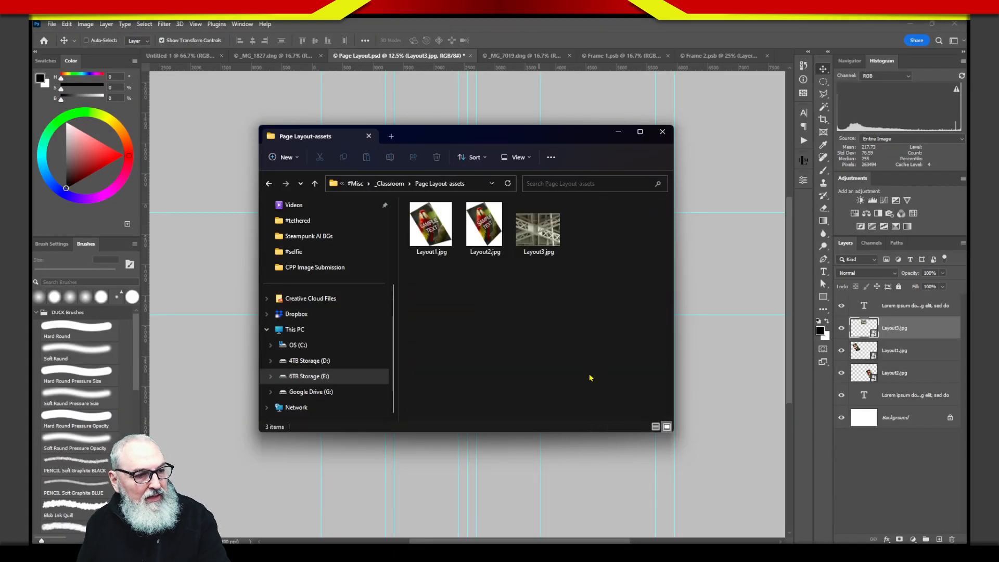
pyautogui.click(430, 232)
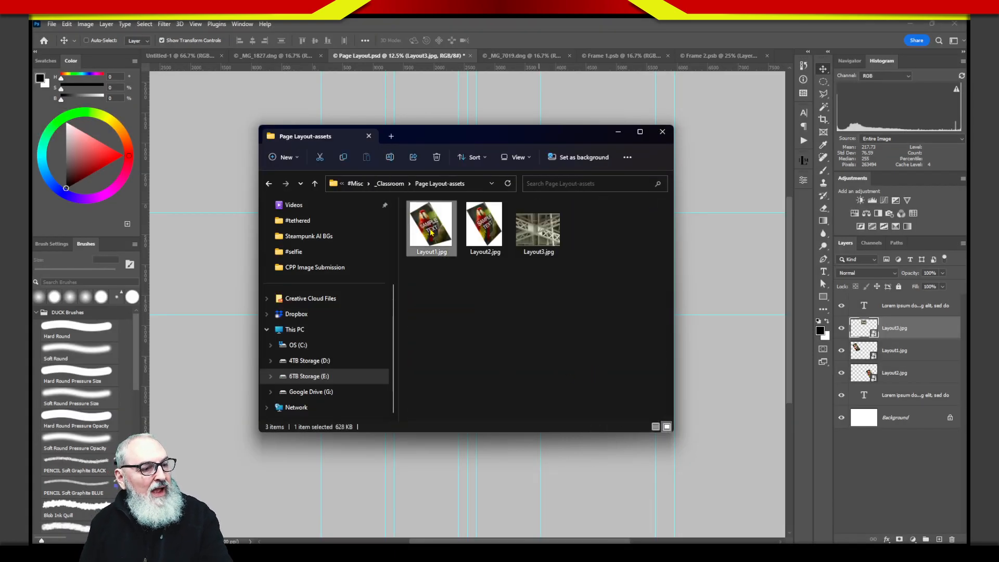
pyautogui.doubleClick(439, 246)
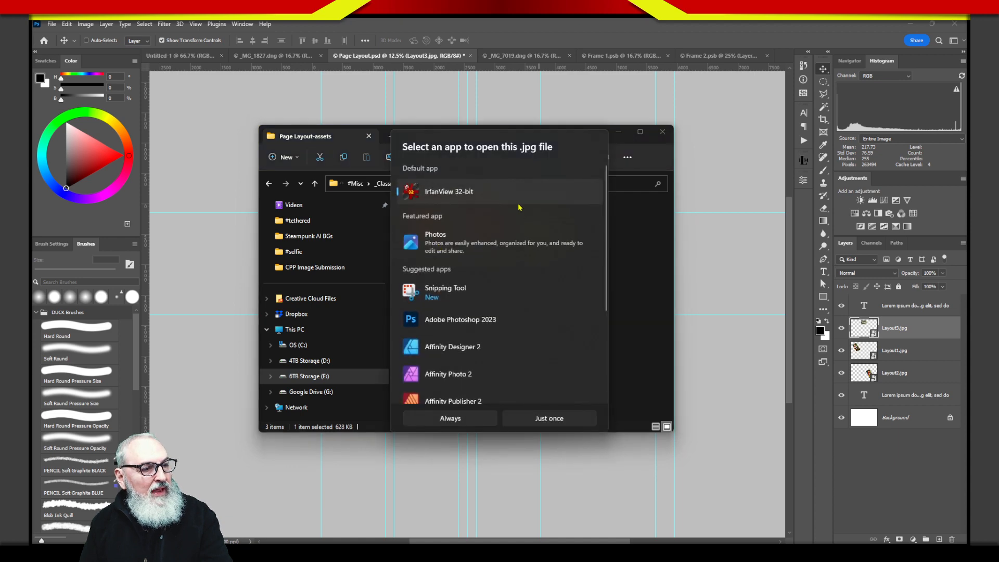
pyautogui.click(533, 417)
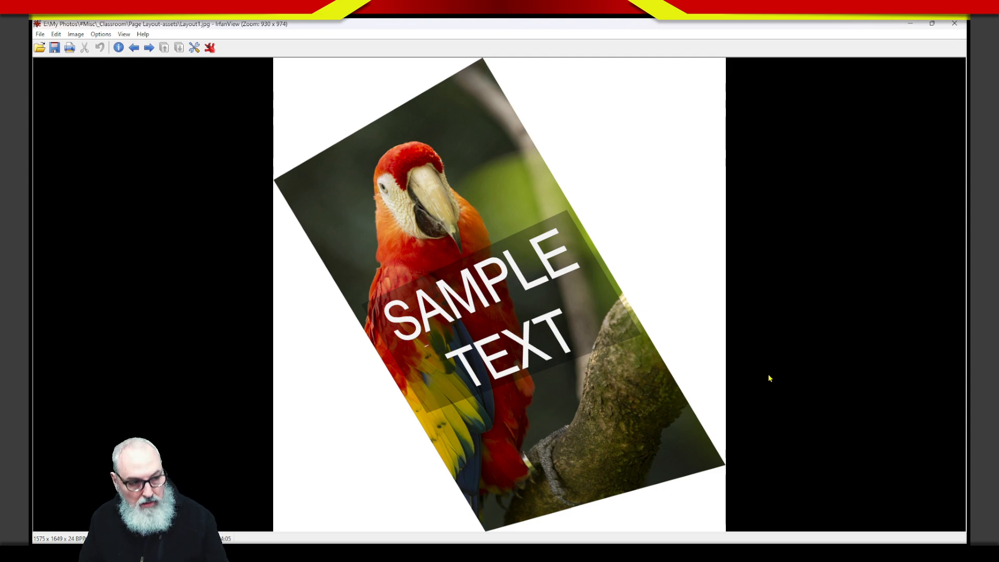
# - Page on to Layout2.jpg and Layout3.jpg in the image viewer, and close it after checking both exports
pyautogui.scroll(-1, 769, 376)
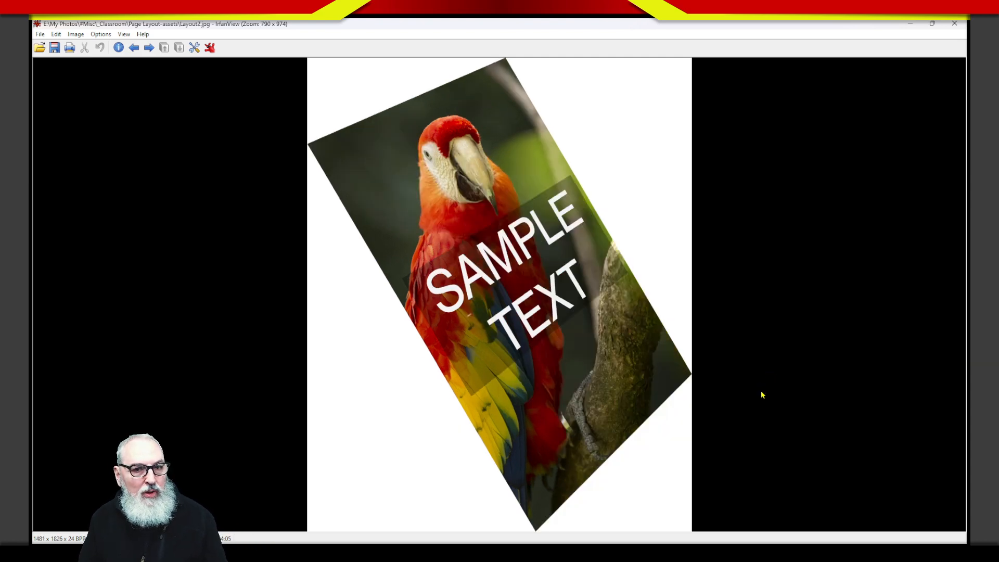
pyautogui.press('space')
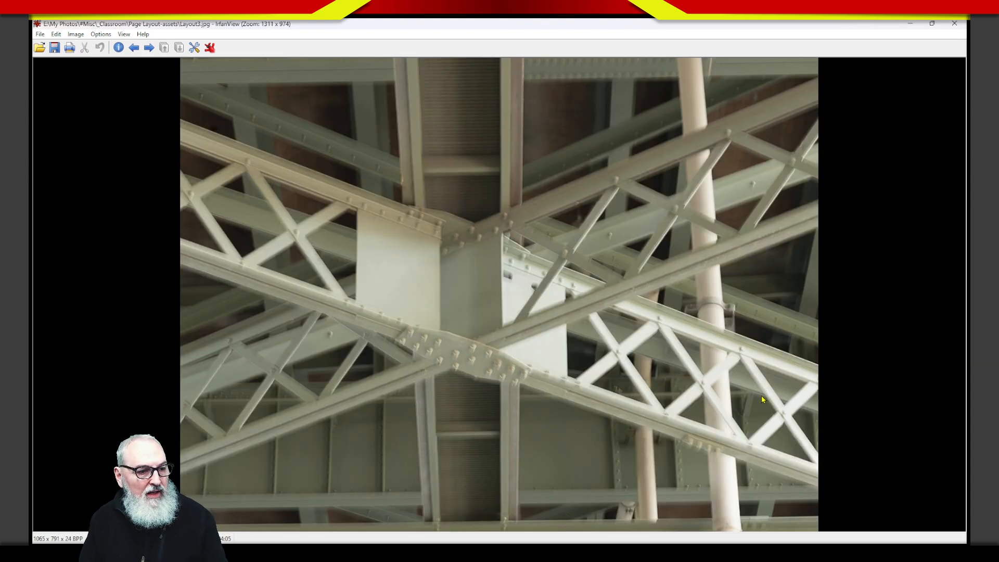
pyautogui.press('Escape')
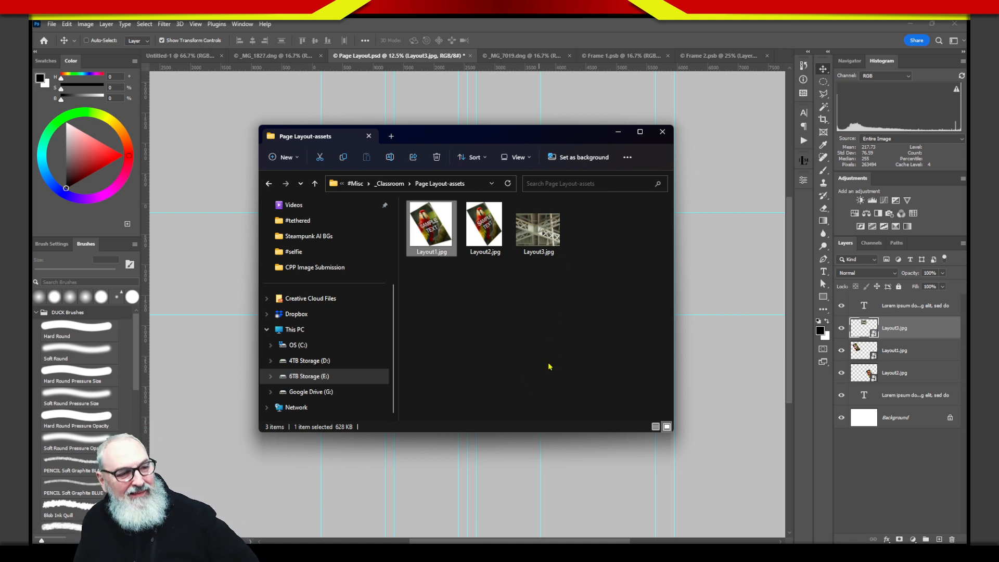
# - Move the File Explorer window aside from the page layout and switch back to Photoshop
pyautogui.click(573, 379)
pyautogui.moveTo(601, 294); pyautogui.dragTo(487, 275)
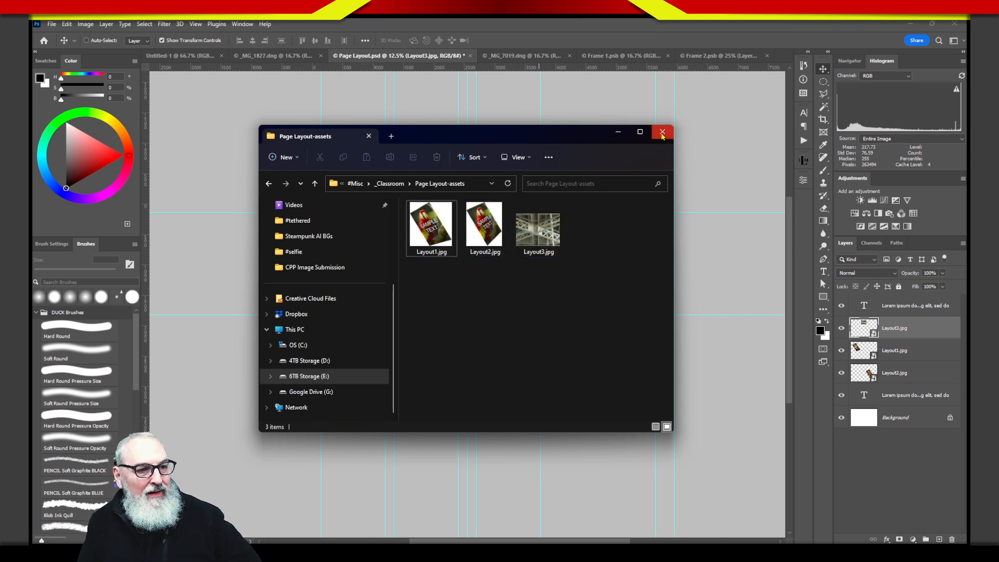
pyautogui.moveTo(587, 133); pyautogui.dragTo(846, 182)
pyautogui.click(430, 447)
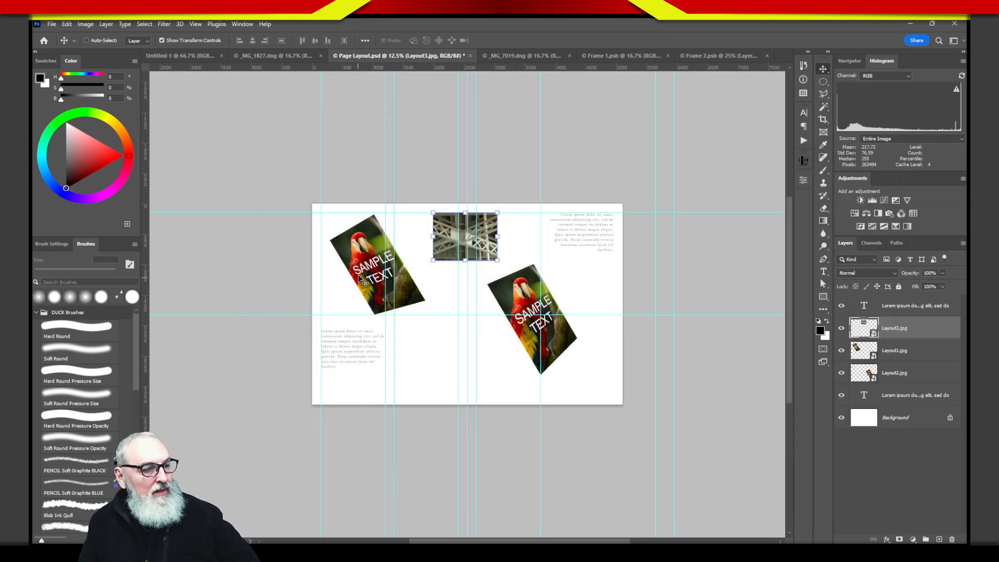
# - Rename the Layout1.jpg layer as Layout1.png
pyautogui.click(857, 359)
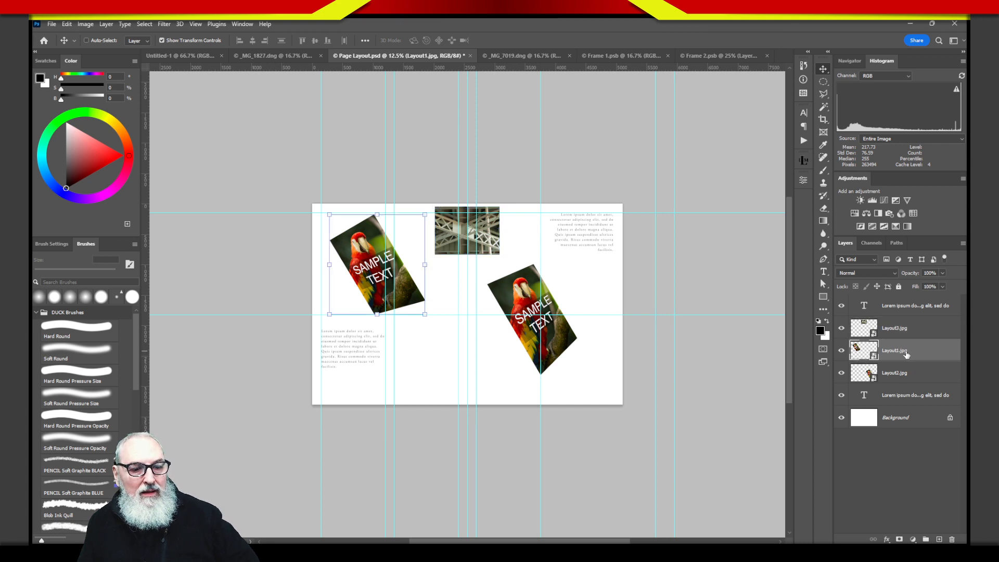
pyautogui.doubleClick(906, 353)
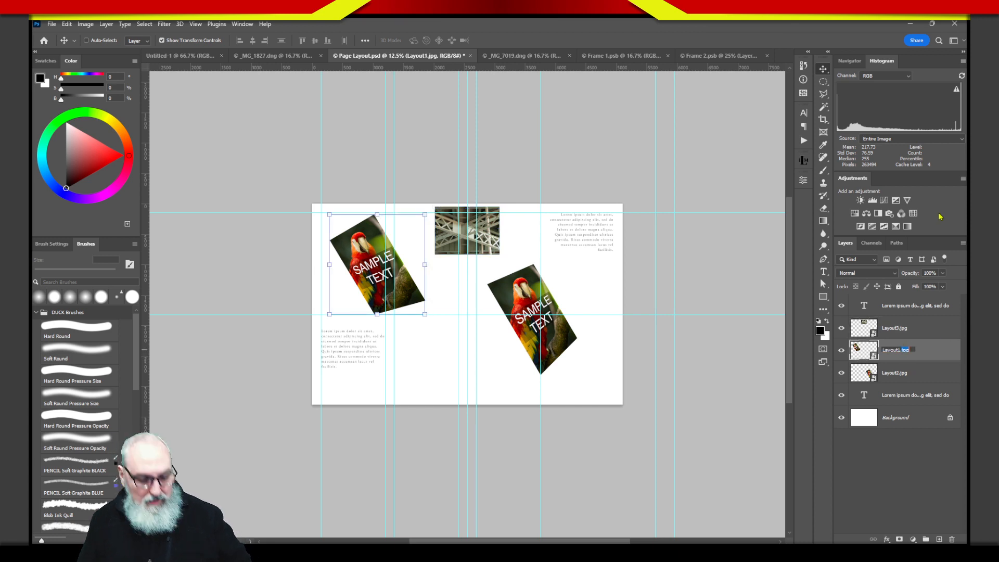
pyautogui.write('ci')
pyautogui.write('ng')
pyautogui.press('Return')
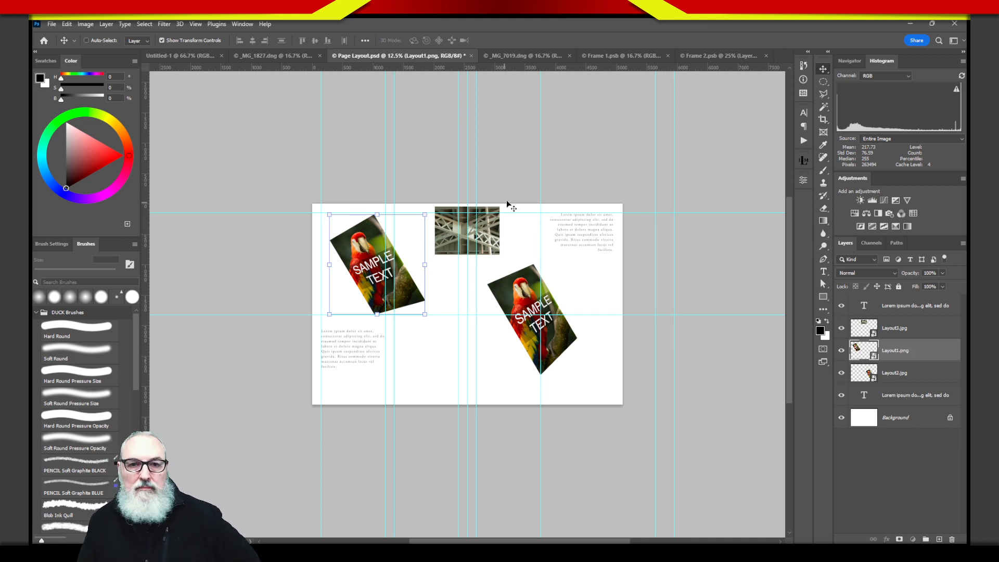
# - Choose image asset generation for the layout and check the Page Layout-assets folder in File Explorer for Layout1.png
pyautogui.click(52, 24)
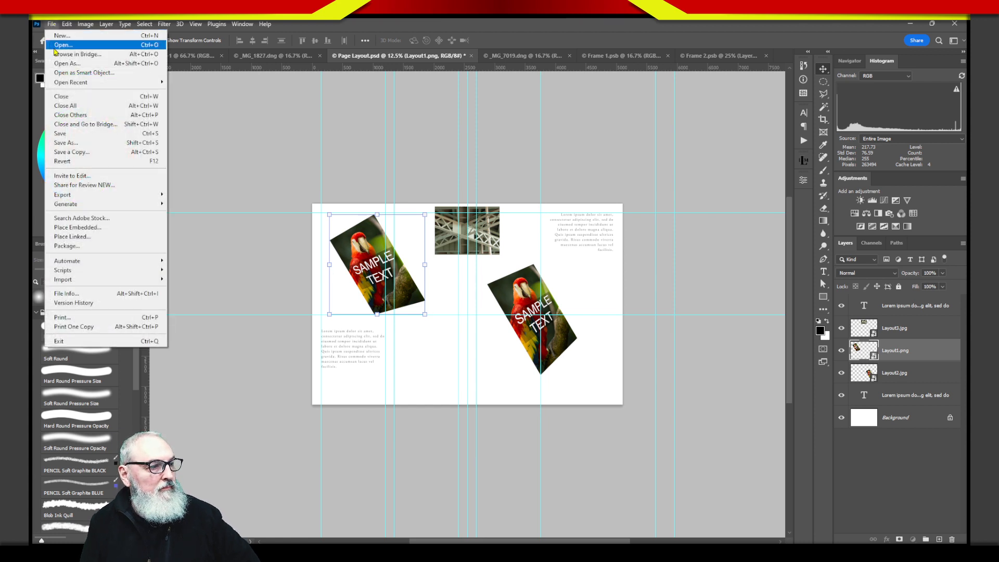
pyautogui.moveTo(111, 204)
pyautogui.click(189, 205)
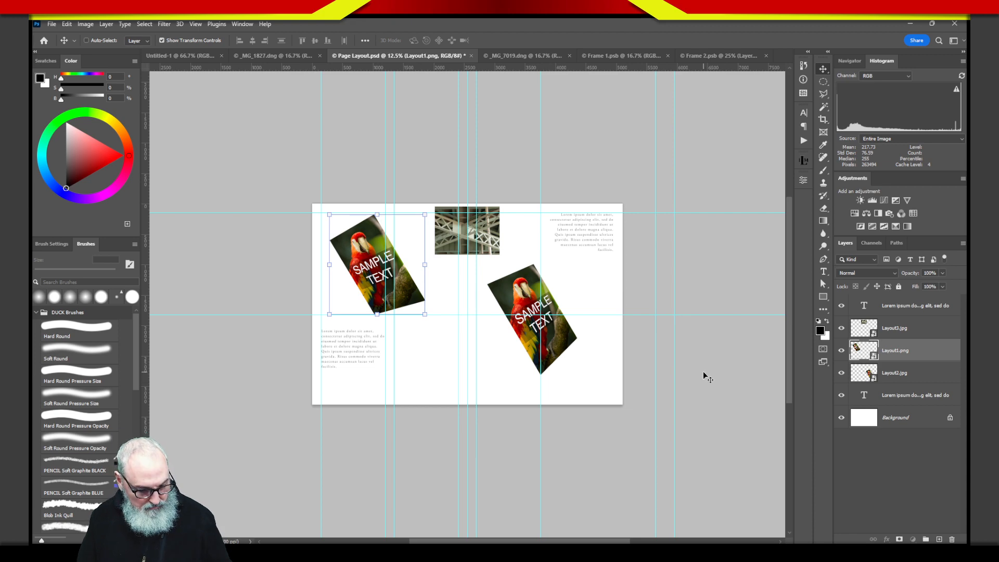
pyautogui.hotkey('alt', 'Tab')
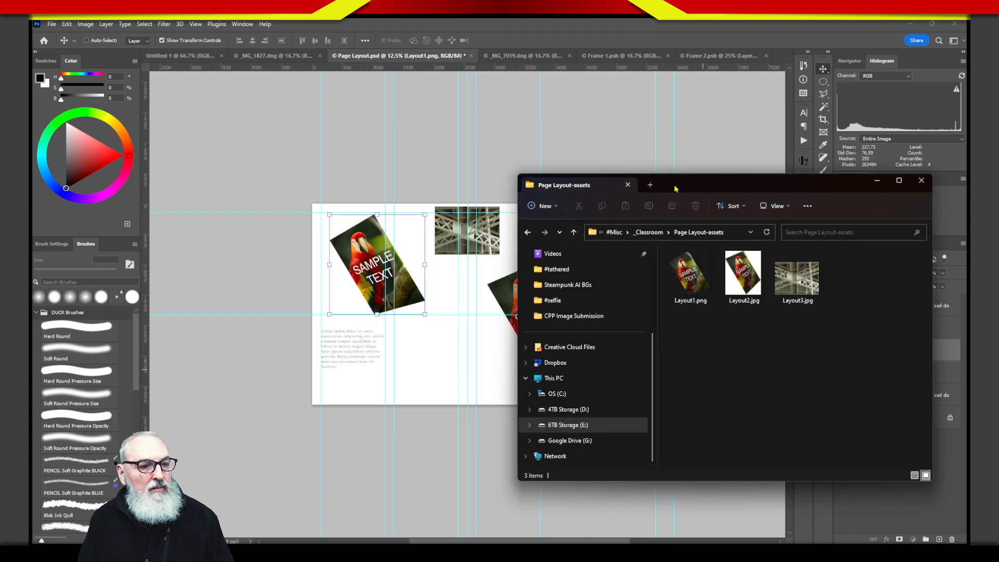
pyautogui.moveTo(694, 187); pyautogui.dragTo(475, 101)
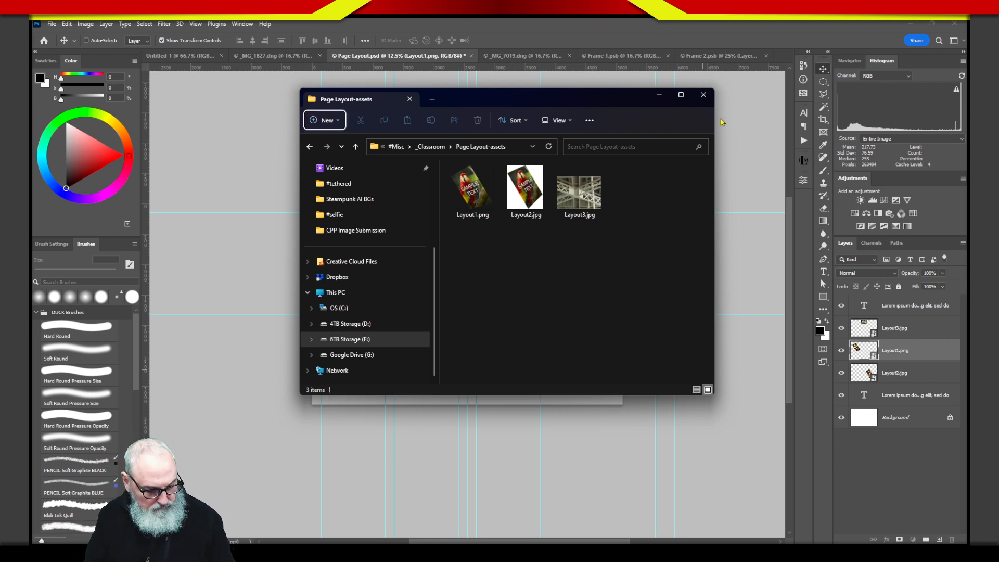
# - Switch to Google Chrome, open logosbruce.com and view the "Skin Deep" Collection section of its home page
pyautogui.hotkey('alt', 'Tab')
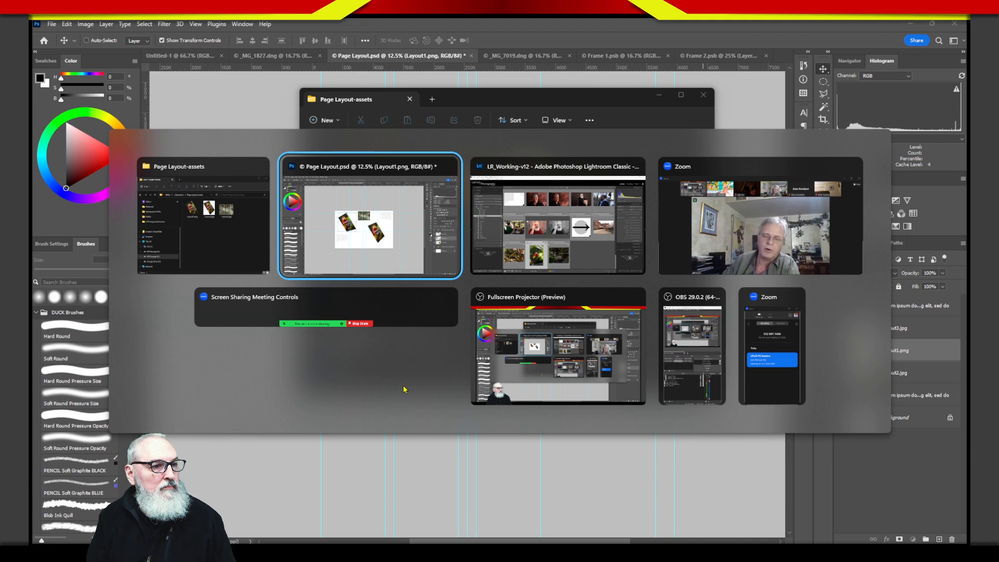
pyautogui.click(857, 495)
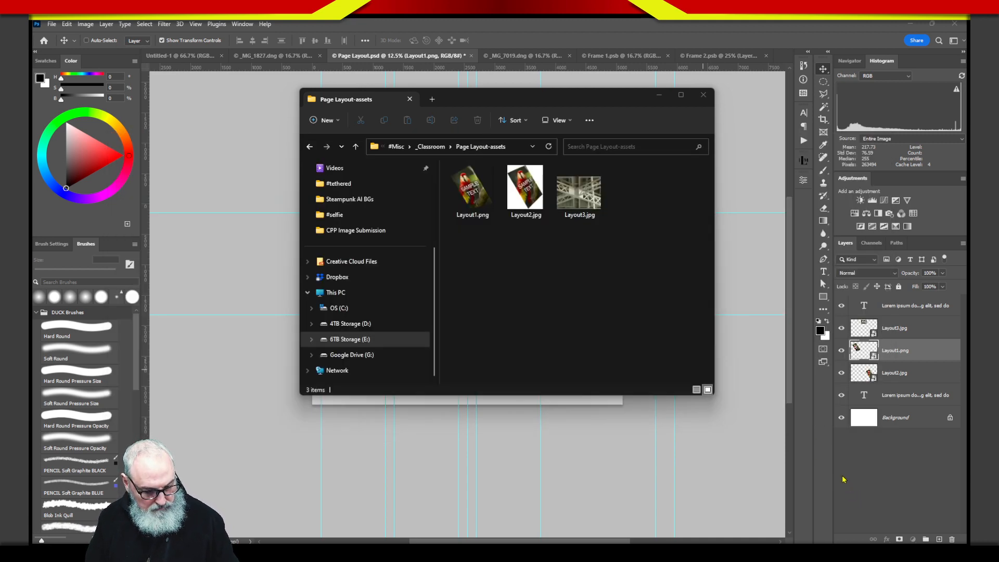
pyautogui.press('super+1')
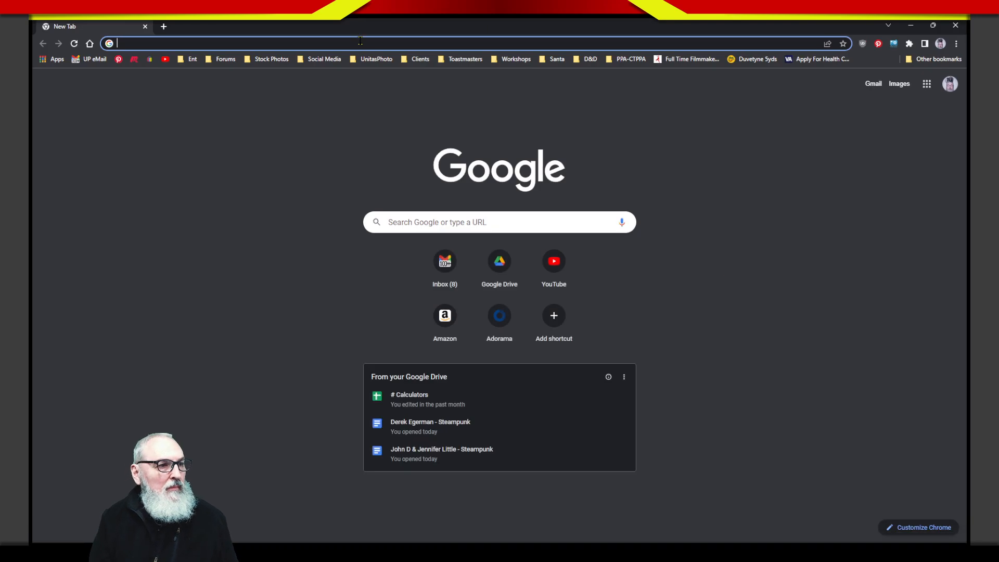
pyautogui.click(360, 42)
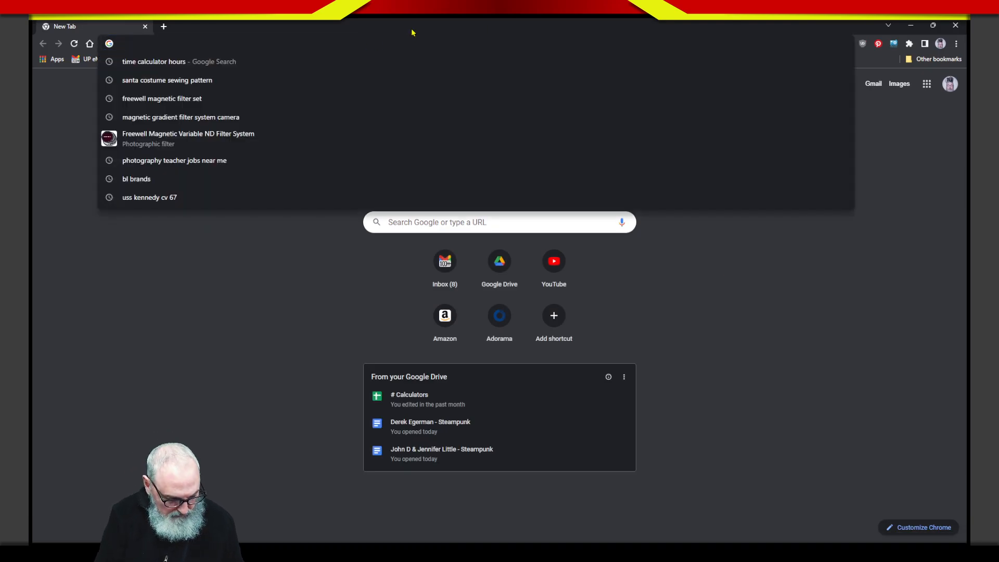
pyautogui.write('logo')
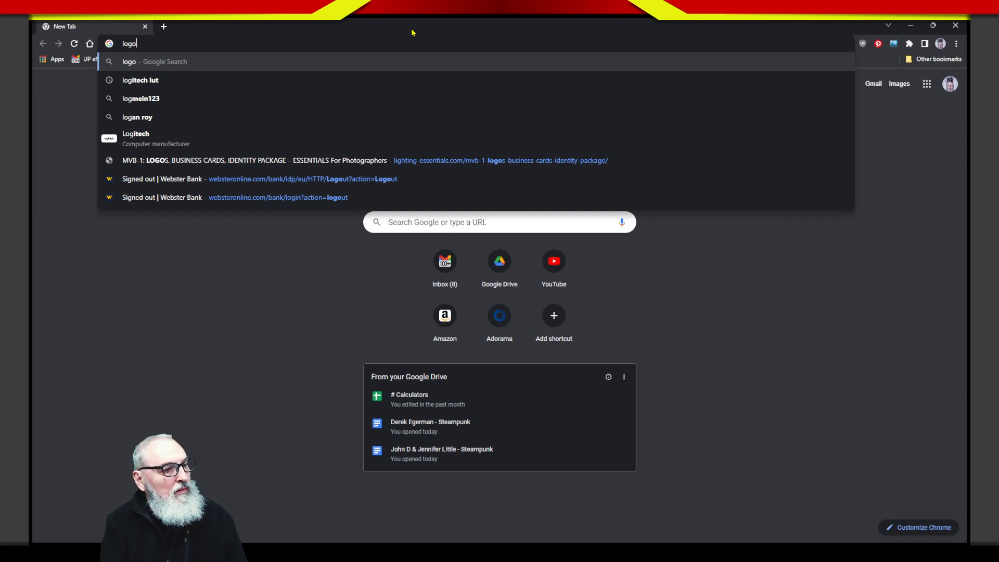
pyautogui.write('s')
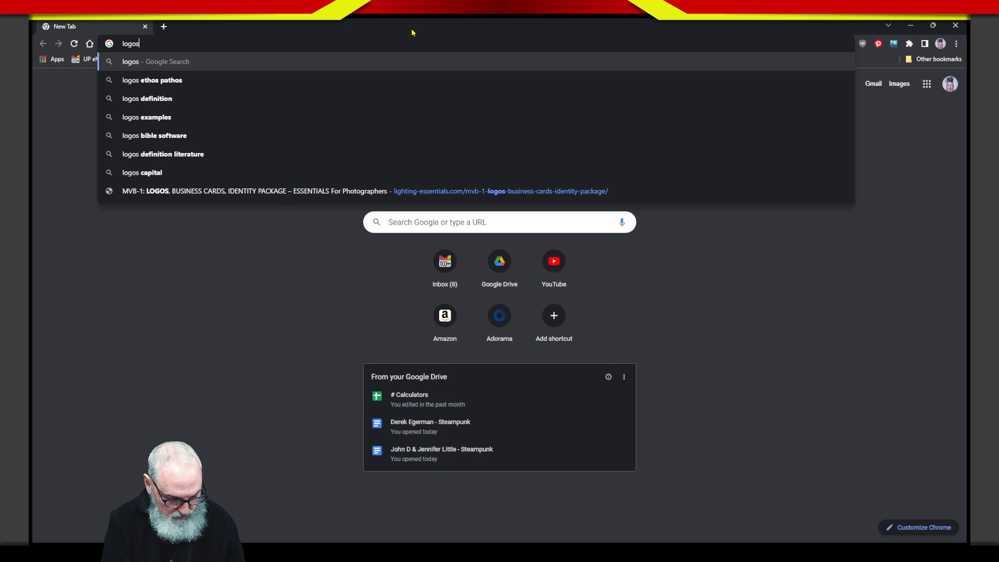
pyautogui.write('bruce.com')
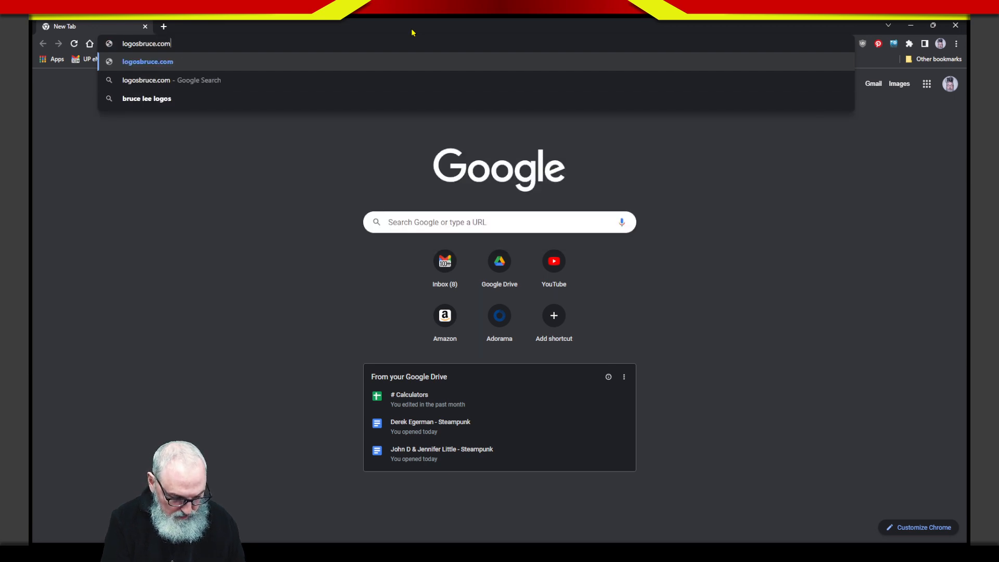
pyautogui.press('Return')
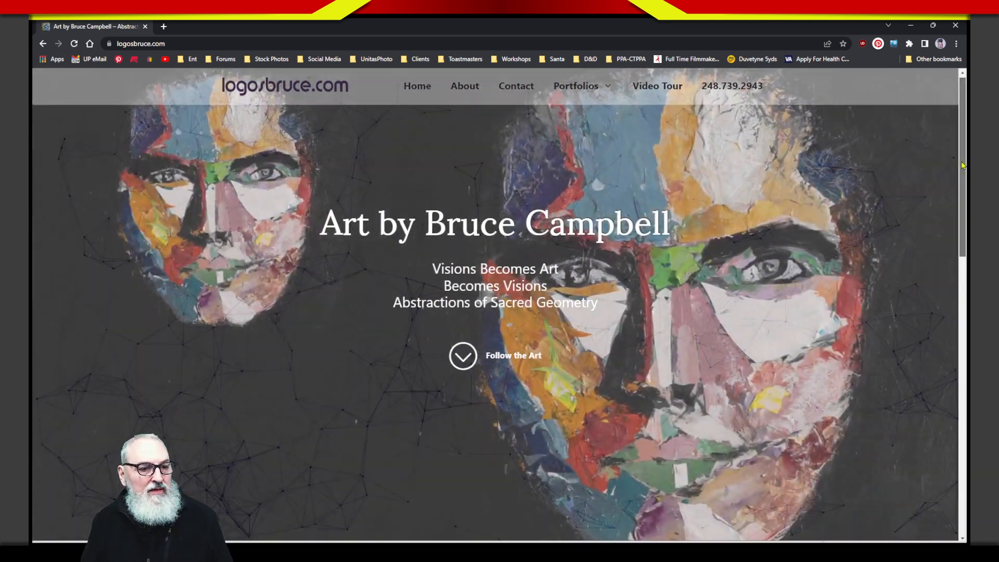
pyautogui.moveTo(965, 162)
pyautogui.mouseDown()
pyautogui.moveTo(968, 449)
pyautogui.moveTo(967, 307)
pyautogui.mouseUp()
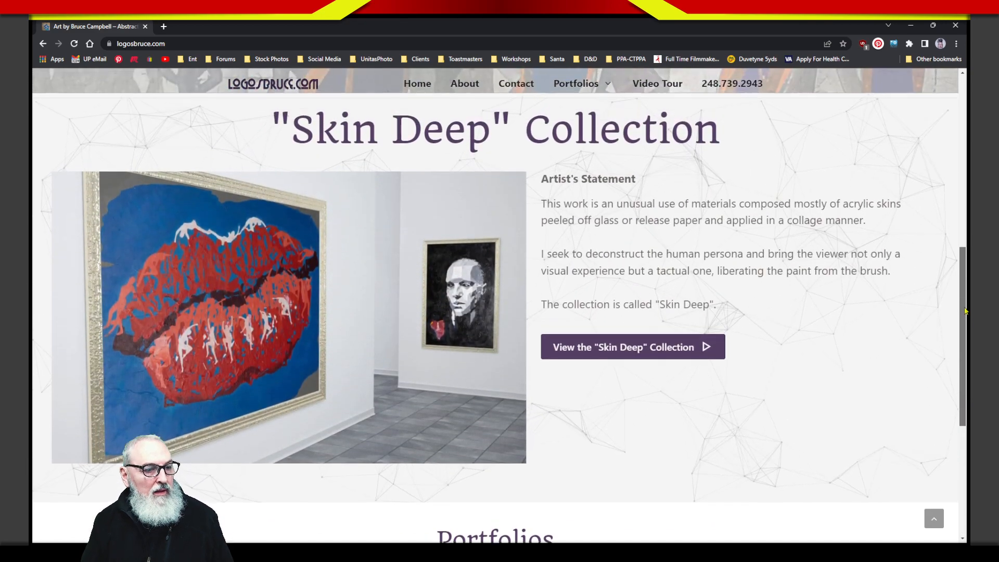
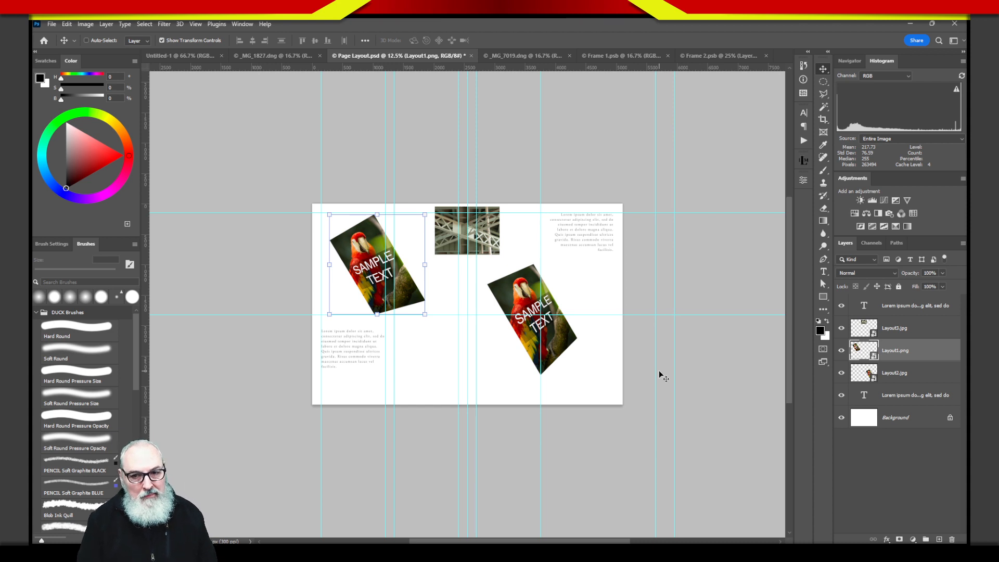
# - In Photoshop, close Page Layout.psd, Frame 1.psb, Frame 2.psb, _MG_1827.dng and Untitled-1, keeping only _MG_7019.dng open
pyautogui.click(471, 55)
pyautogui.click(495, 217)
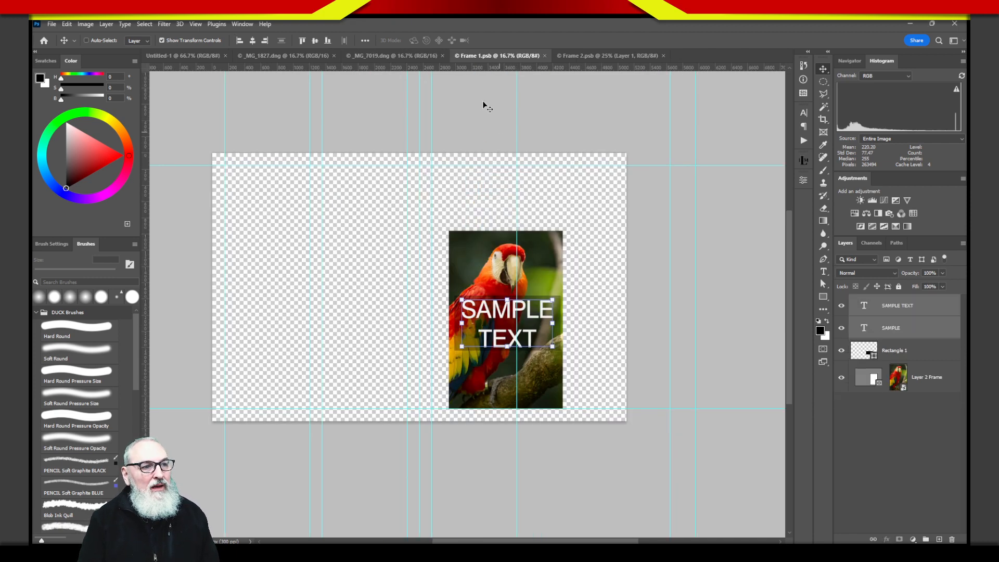
pyautogui.click(544, 55)
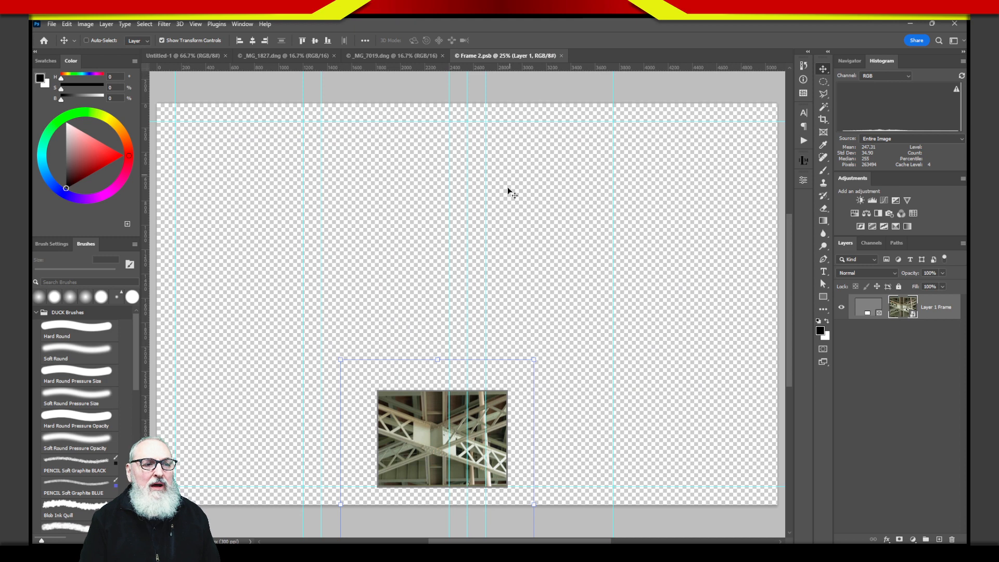
pyautogui.click(562, 56)
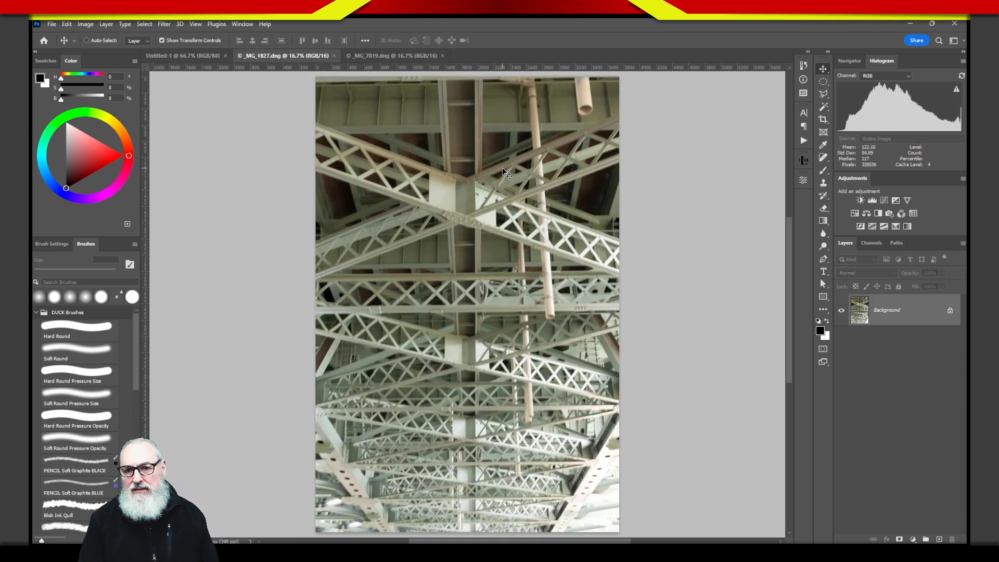
pyautogui.click(334, 56)
pyautogui.click(506, 218)
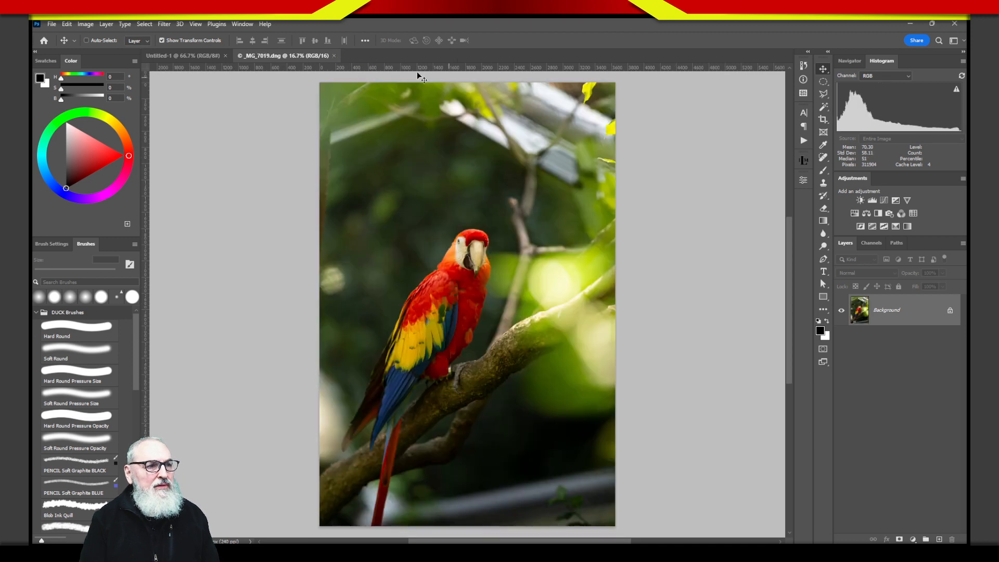
pyautogui.click(201, 59)
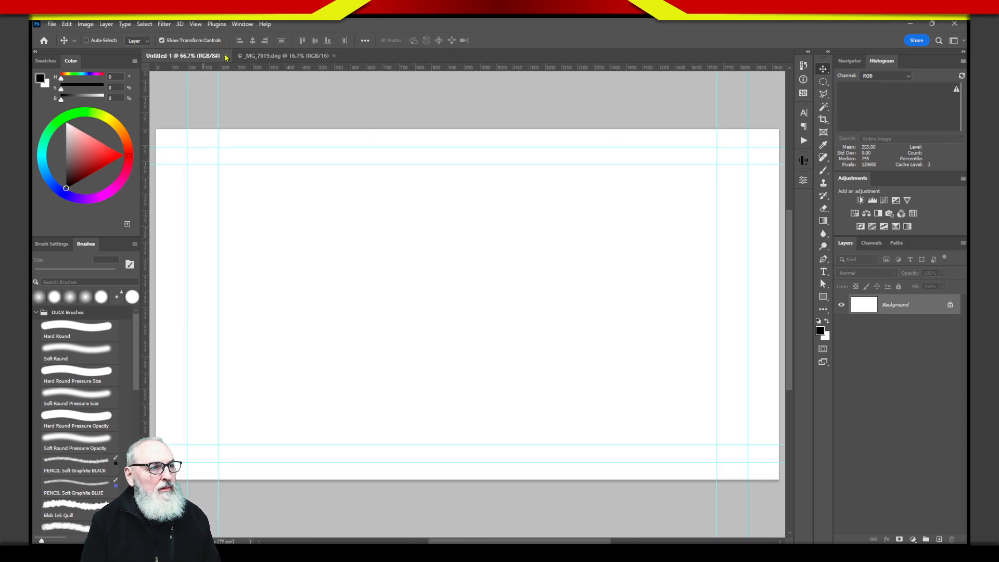
pyautogui.click(225, 55)
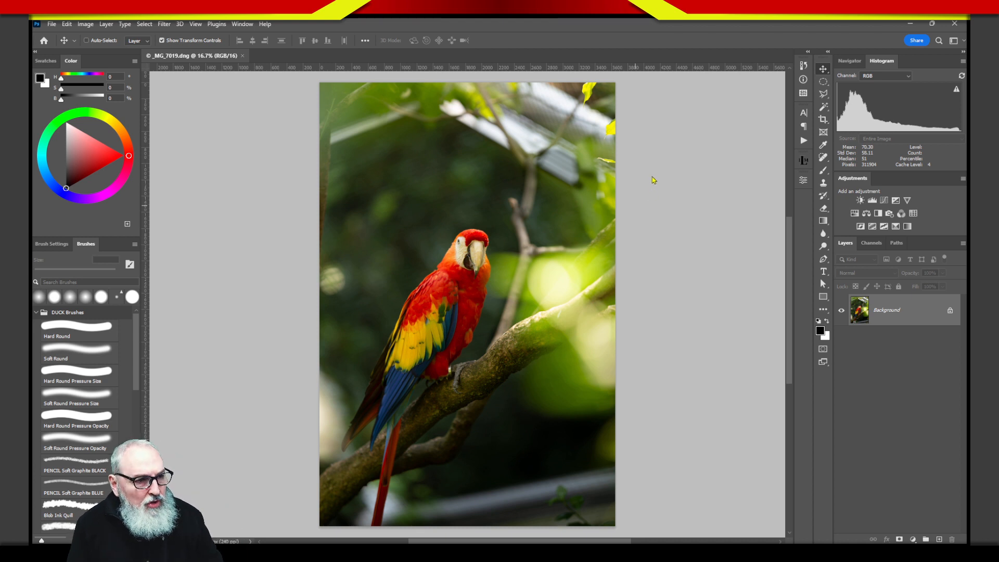
# - Circle the distracting bright areas around the parrot with on-screen annotations, and clear the marks
pyautogui.moveTo(590, 91)
pyautogui.mouseDown()
pyautogui.moveTo(499, 78)
pyautogui.moveTo(597, 215)
pyautogui.moveTo(530, 73)
pyautogui.moveTo(627, 187)
pyautogui.moveTo(510, 87)
pyautogui.mouseUp()
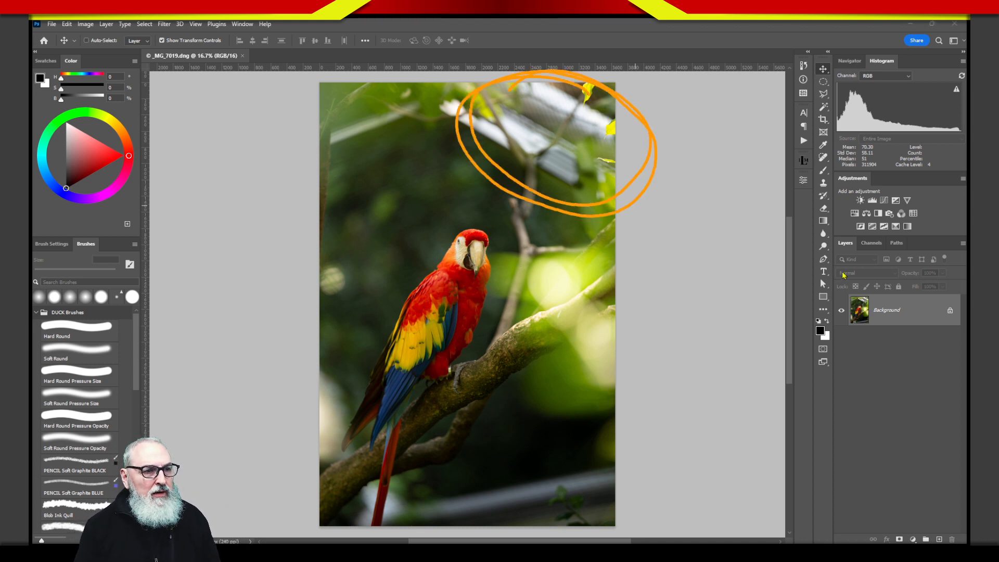
pyautogui.moveTo(612, 253)
pyautogui.mouseDown()
pyautogui.moveTo(518, 281)
pyautogui.moveTo(542, 249)
pyautogui.mouseUp()
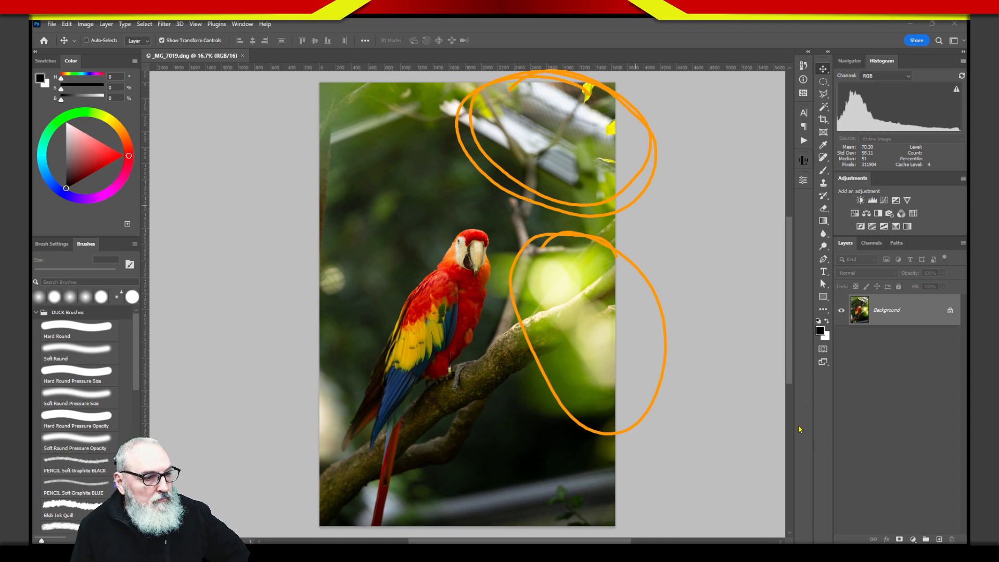
pyautogui.moveTo(342, 273)
pyautogui.mouseDown()
pyautogui.moveTo(297, 293)
pyautogui.moveTo(280, 278)
pyautogui.moveTo(276, 319)
pyautogui.mouseUp()
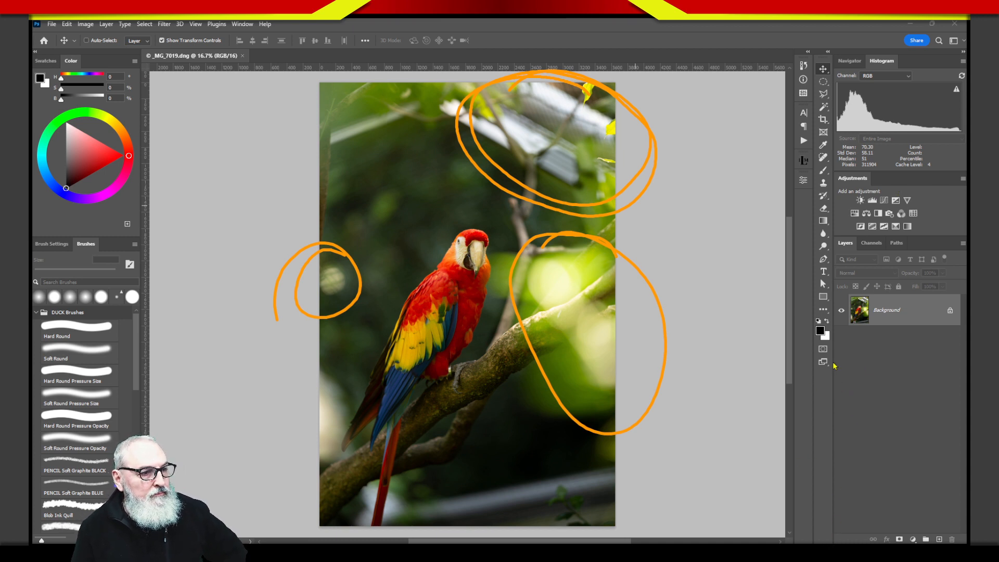
pyautogui.moveTo(377, 77); pyautogui.dragTo(368, 145)
pyautogui.moveTo(308, 107)
pyautogui.mouseDown()
pyautogui.moveTo(275, 150)
pyautogui.moveTo(384, 139)
pyautogui.moveTo(306, 149)
pyautogui.mouseUp()
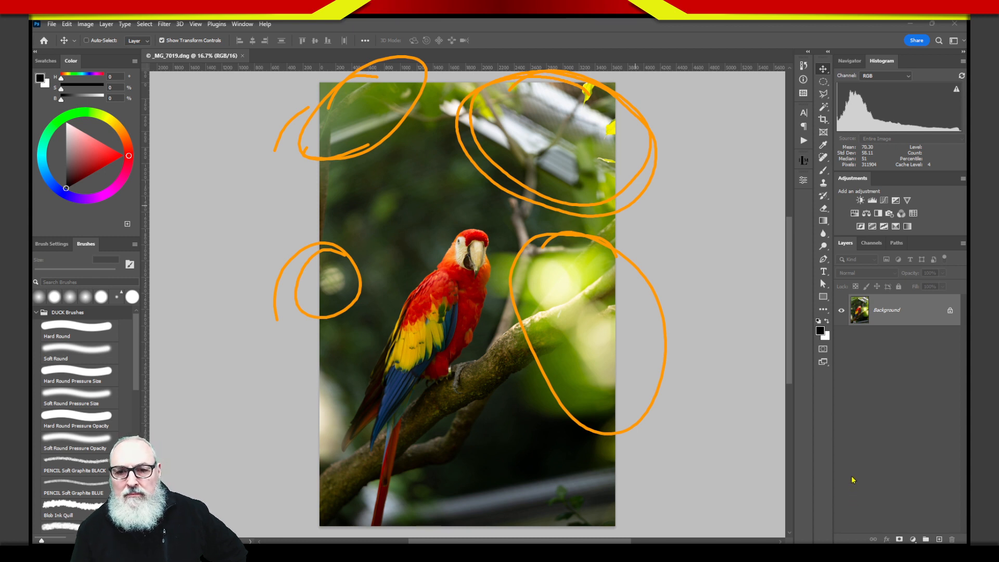
pyautogui.moveTo(592, 468)
pyautogui.mouseDown()
pyautogui.moveTo(447, 524)
pyautogui.moveTo(630, 488)
pyautogui.moveTo(471, 519)
pyautogui.mouseUp()
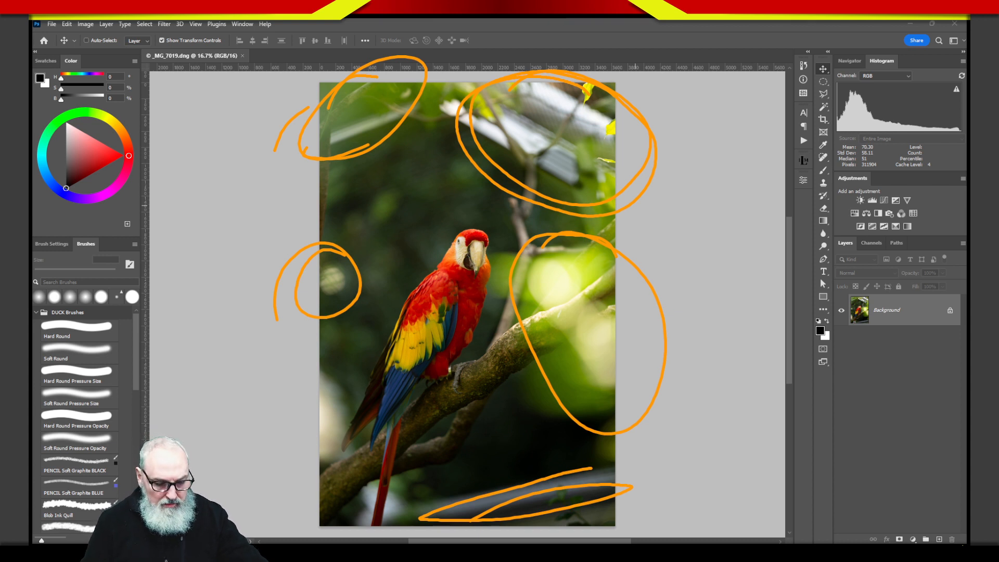
pyautogui.press('Escape')
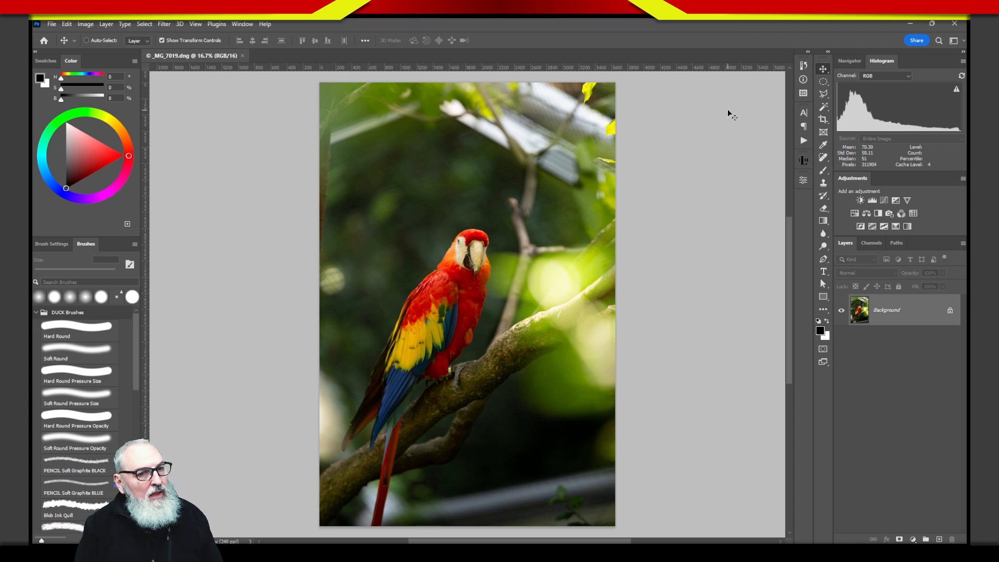
# - Crop the photo tightly around the parrot at a 5:7 ratio, cutting away the bright upper area and much of the right side
pyautogui.click(824, 119)
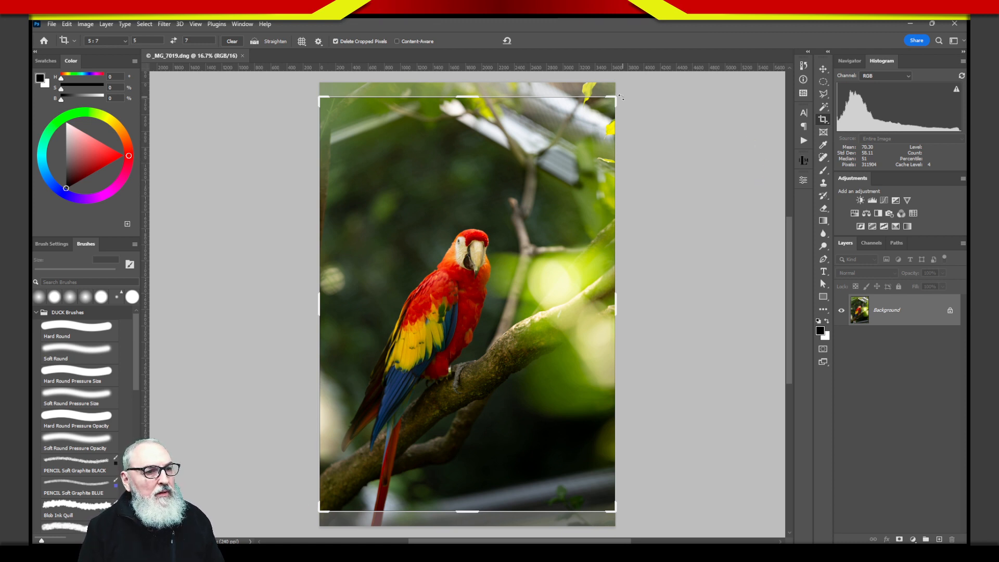
pyautogui.moveTo(620, 96); pyautogui.dragTo(590, 150)
pyautogui.moveTo(532, 297); pyautogui.dragTo(531, 320)
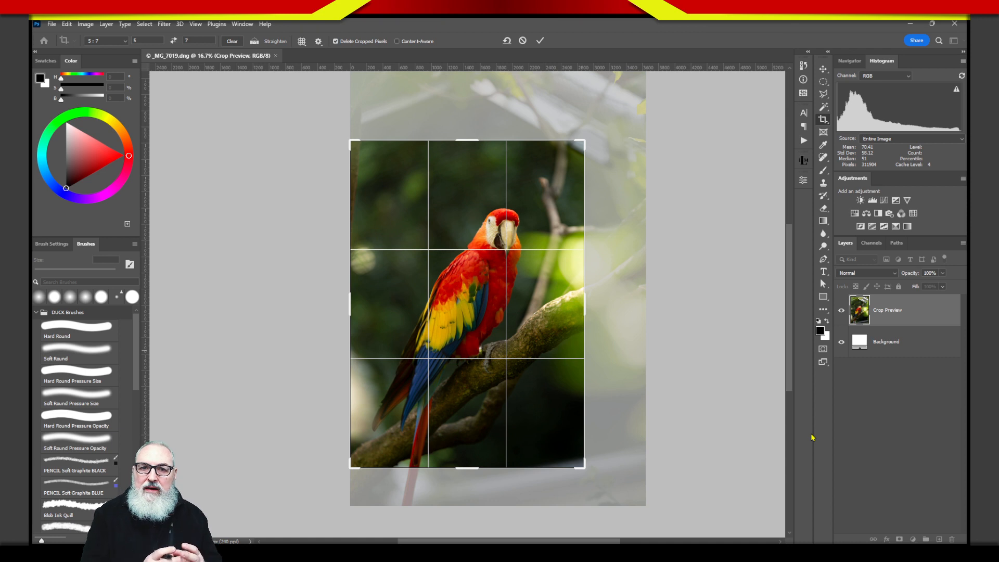
pyautogui.press('Return')
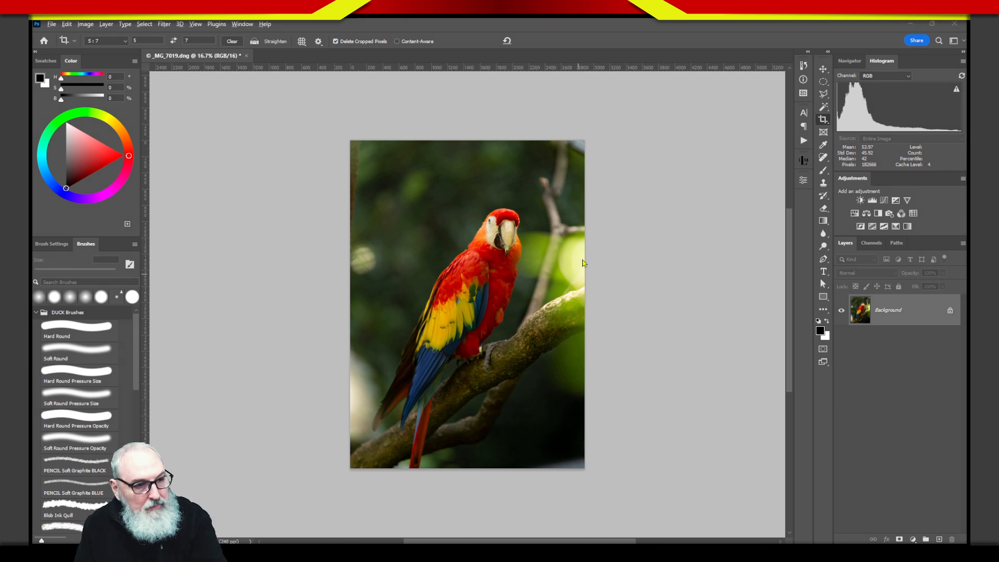
# - Circle the bright spots remaining at both side edges of the cropped photo with on-screen annotations, and clear the marks
pyautogui.moveTo(594, 238)
pyautogui.mouseDown()
pyautogui.moveTo(572, 219)
pyautogui.moveTo(549, 245)
pyautogui.moveTo(545, 326)
pyautogui.mouseUp()
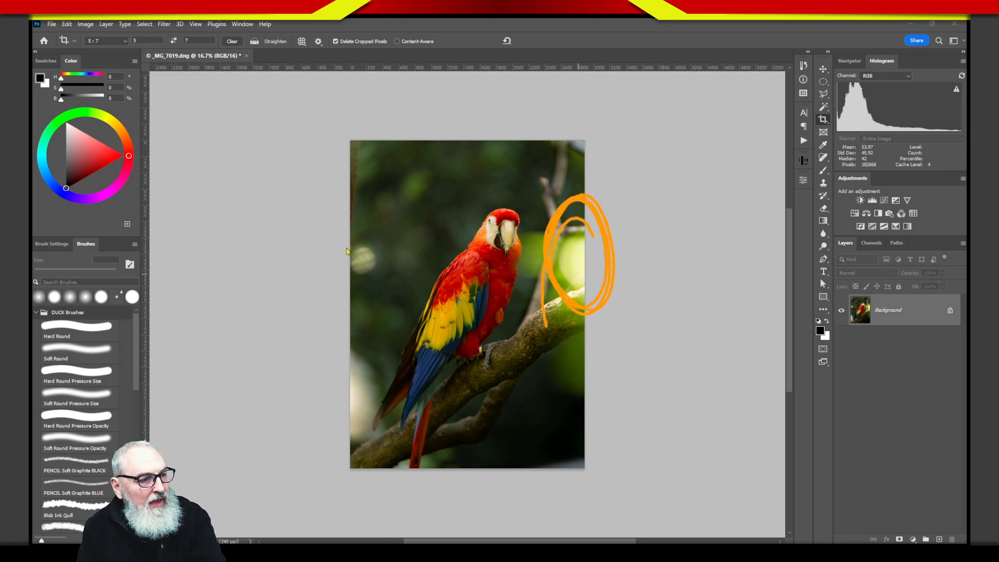
pyautogui.moveTo(347, 252)
pyautogui.mouseDown()
pyautogui.moveTo(385, 250)
pyautogui.moveTo(331, 328)
pyautogui.mouseUp()
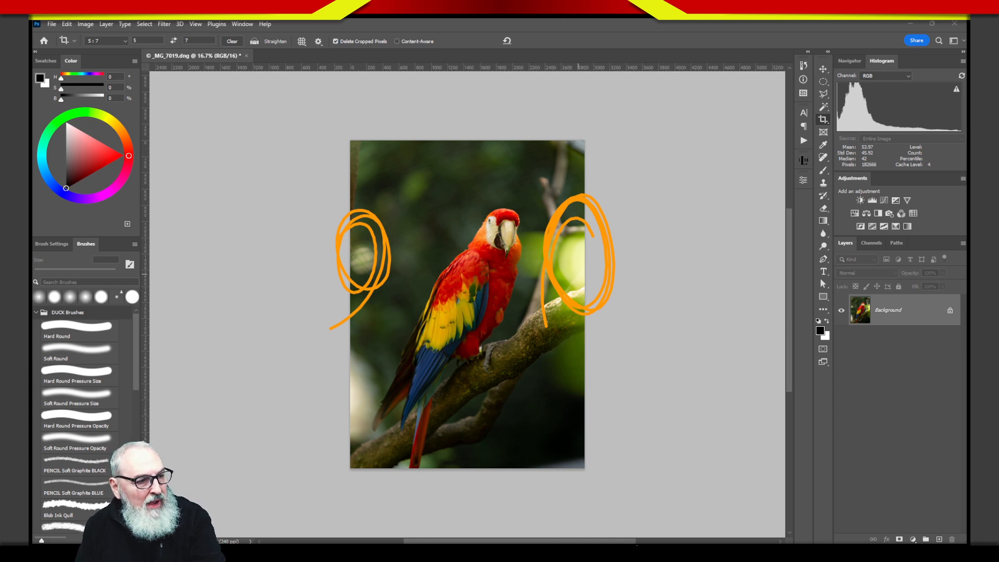
pyautogui.press('Escape')
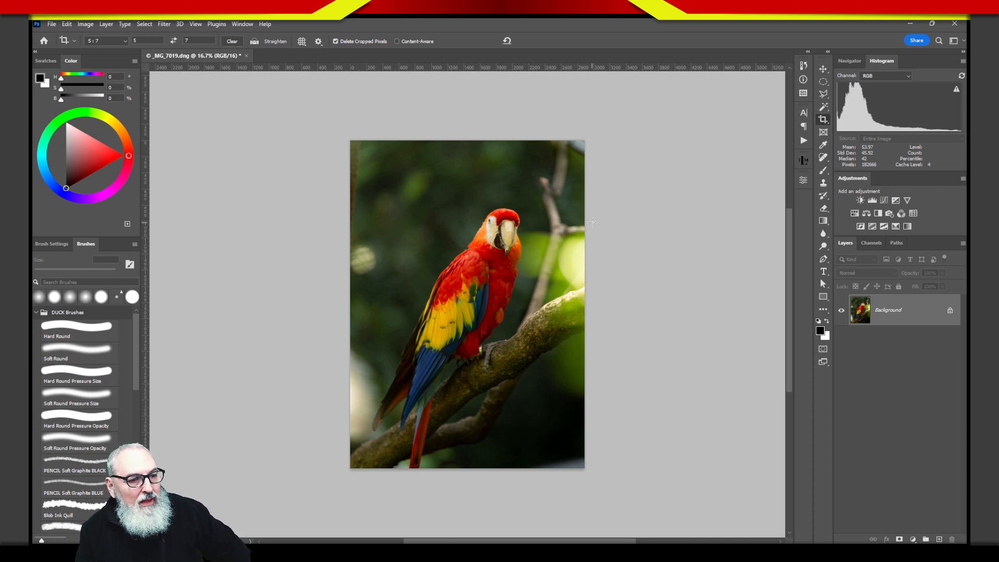
pyautogui.moveTo(593, 222)
pyautogui.mouseDown()
pyautogui.moveTo(549, 229)
pyautogui.moveTo(496, 263)
pyautogui.mouseUp()
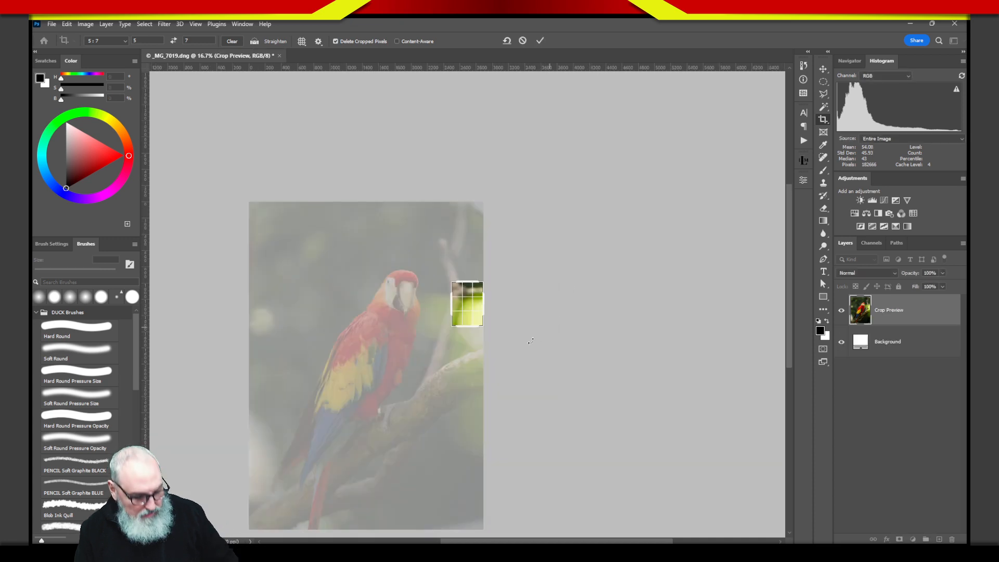
pyautogui.hotkey('ctrl', 'z')
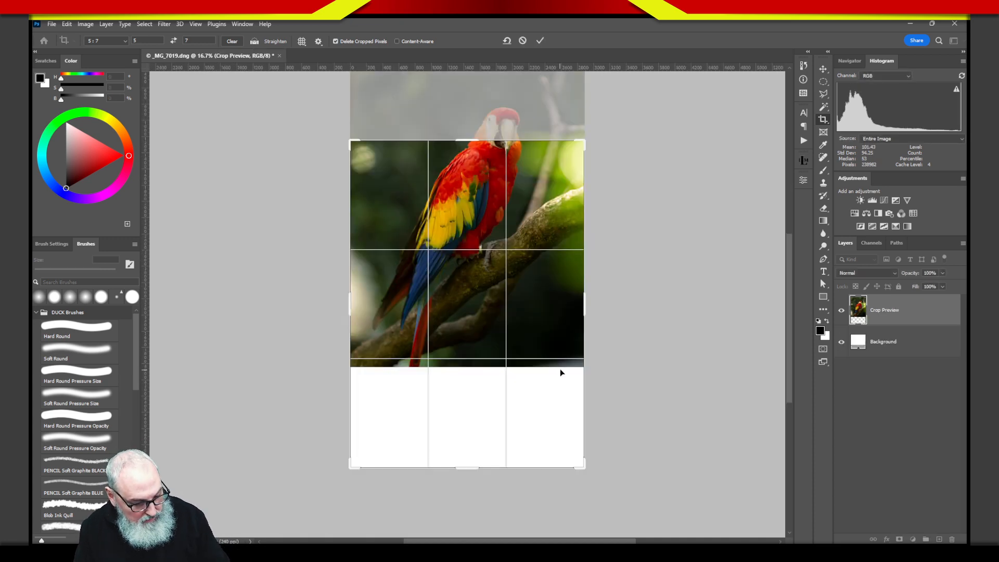
pyautogui.press('Return')
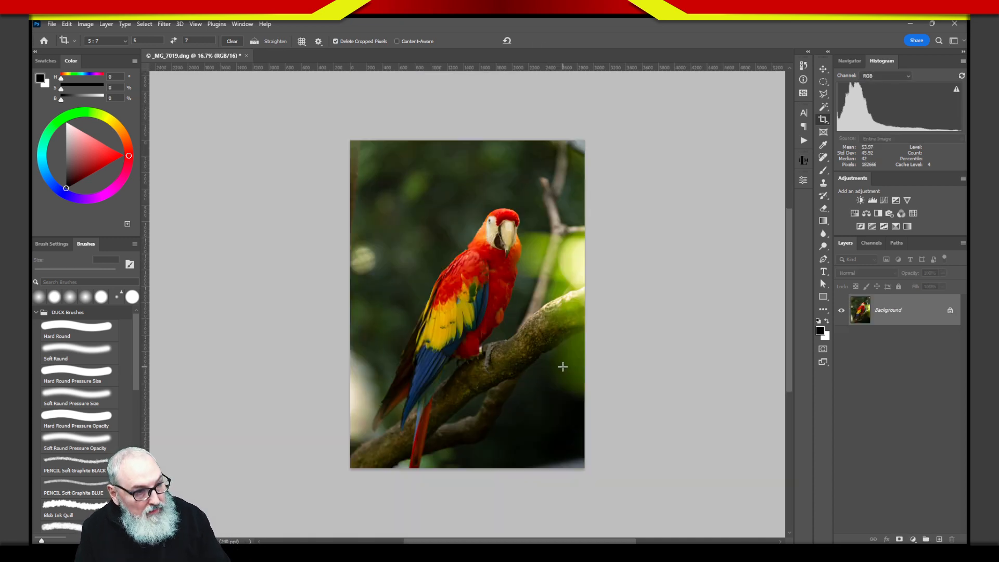
# - Add a new empty layer above the Background and choose the Spot Healing Brush tool
pyautogui.click(822, 70)
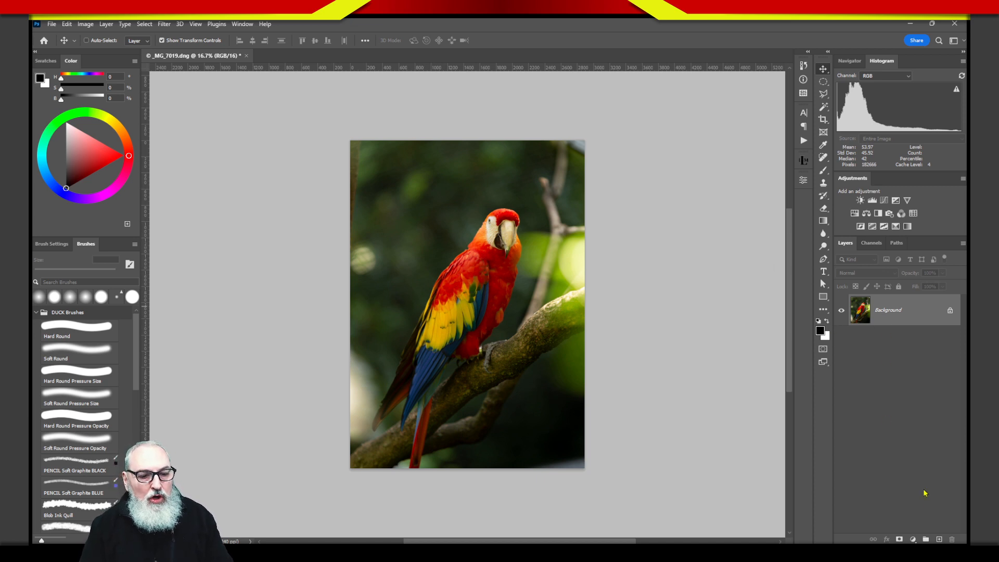
pyautogui.click(938, 540)
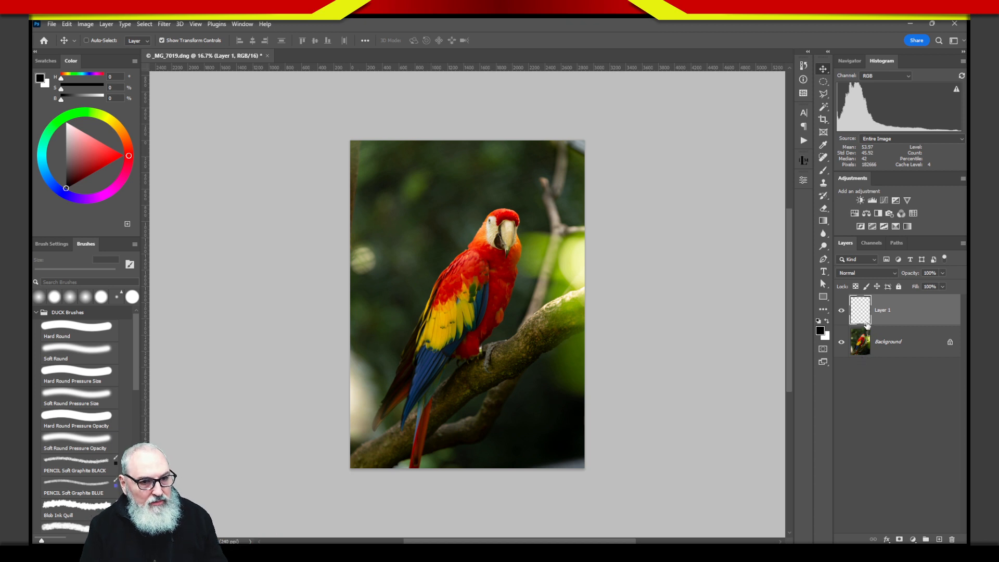
pyautogui.click(824, 158)
pyautogui.rightClick(824, 161)
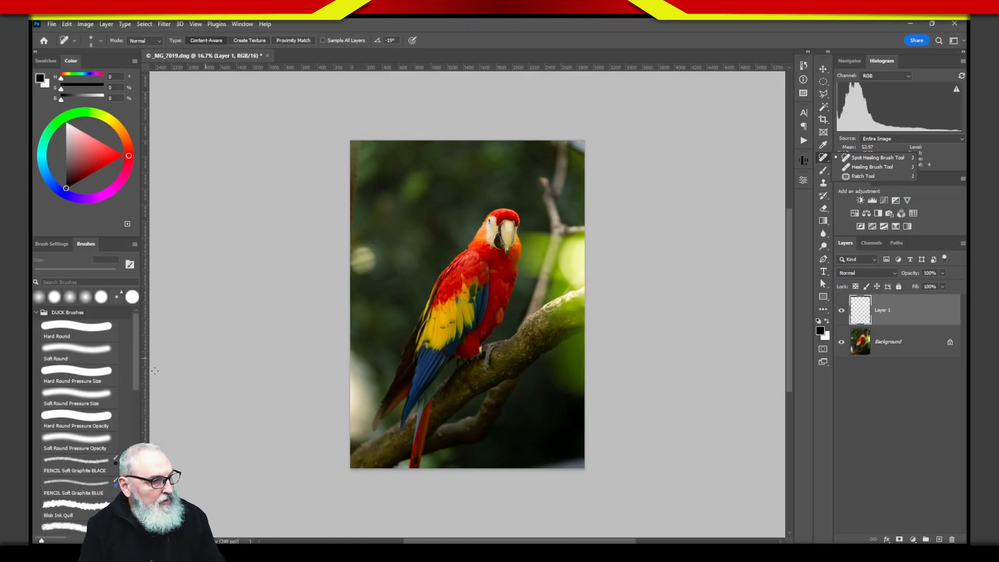
# - Try to paint over the bright spot at the photo's left edge with a 400 px Soft Round brush, and undo the stroke
pyautogui.click(94, 357)
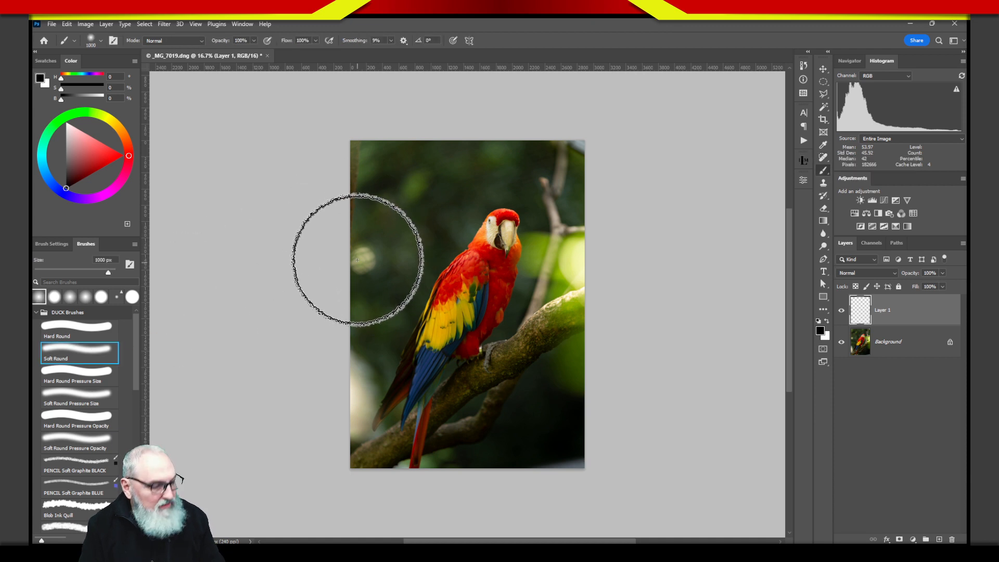
pyautogui.press('[')
pyautogui.press('[')
pyautogui.press('[')
pyautogui.press('[')
pyautogui.press('[')
pyautogui.press('[')
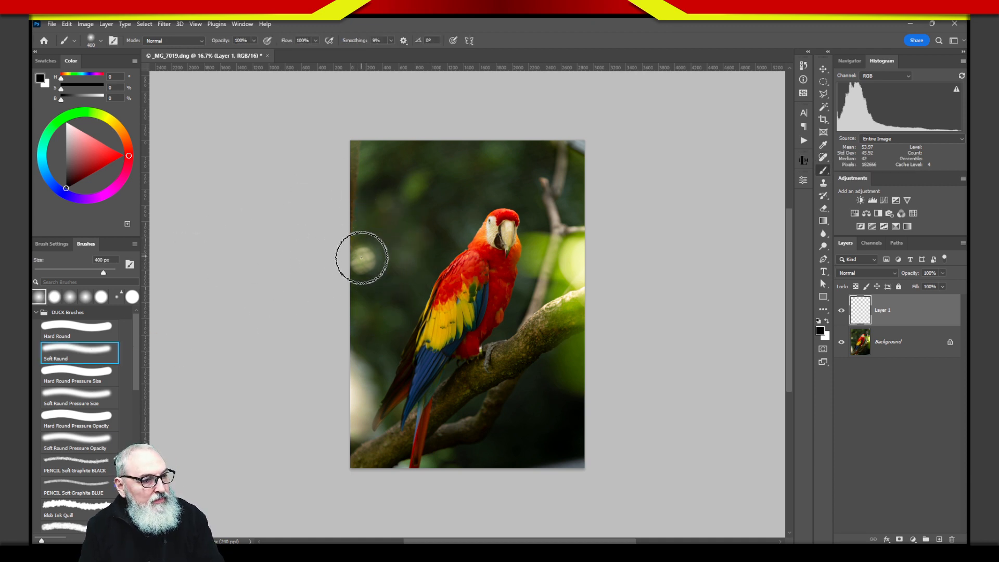
pyautogui.moveTo(361, 260); pyautogui.dragTo(368, 250)
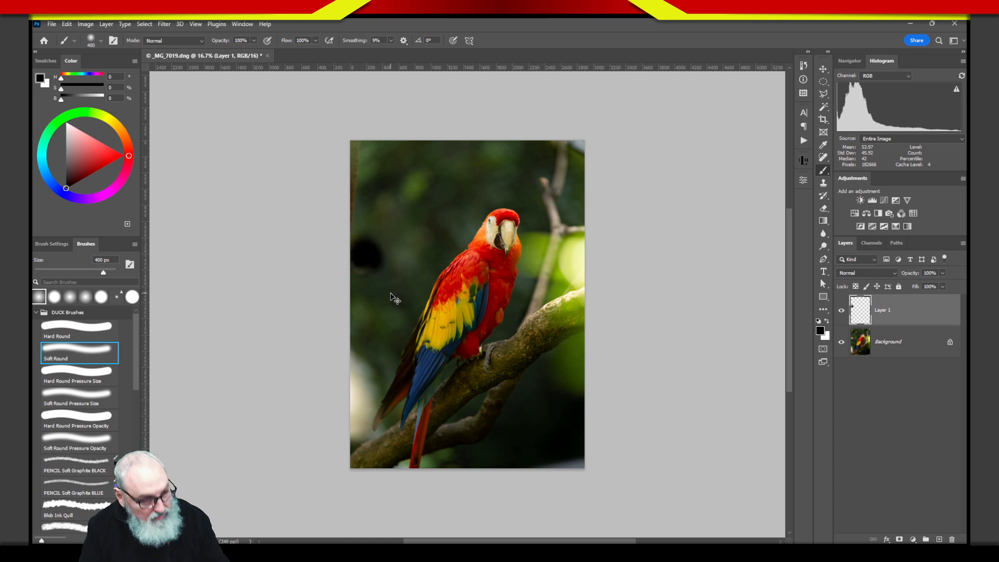
pyautogui.hotkey('ctrl', 'z')
# - Select the Spot Healing Brush again after briefly switching to the Healing Brush, keeping the empty layer active
pyautogui.click(823, 157)
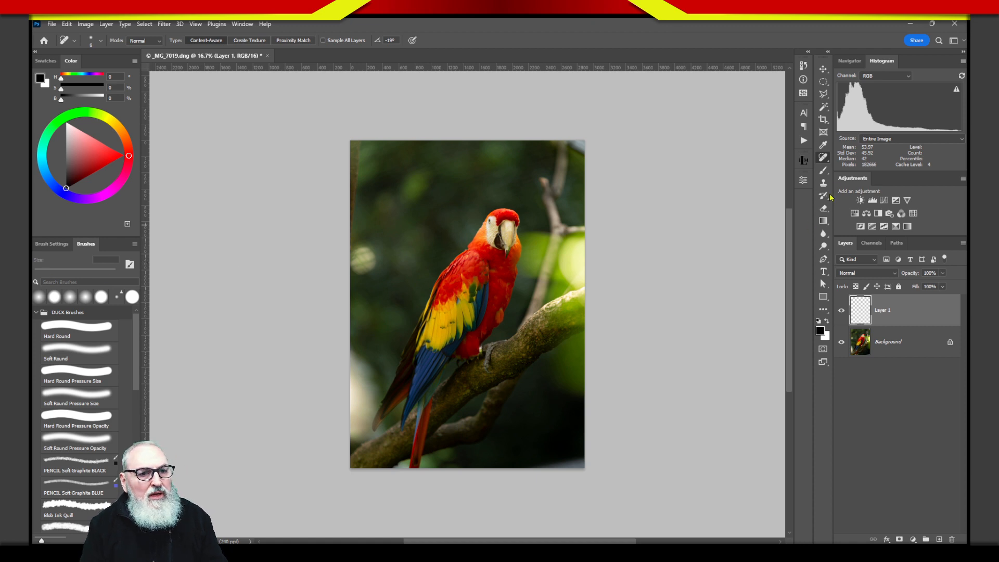
pyautogui.rightClick(823, 159)
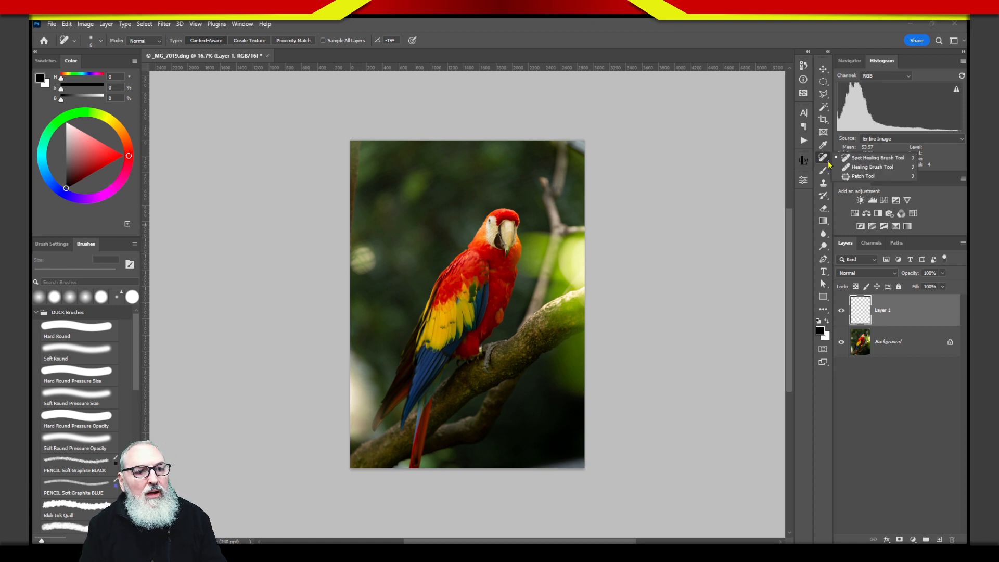
pyautogui.click(847, 168)
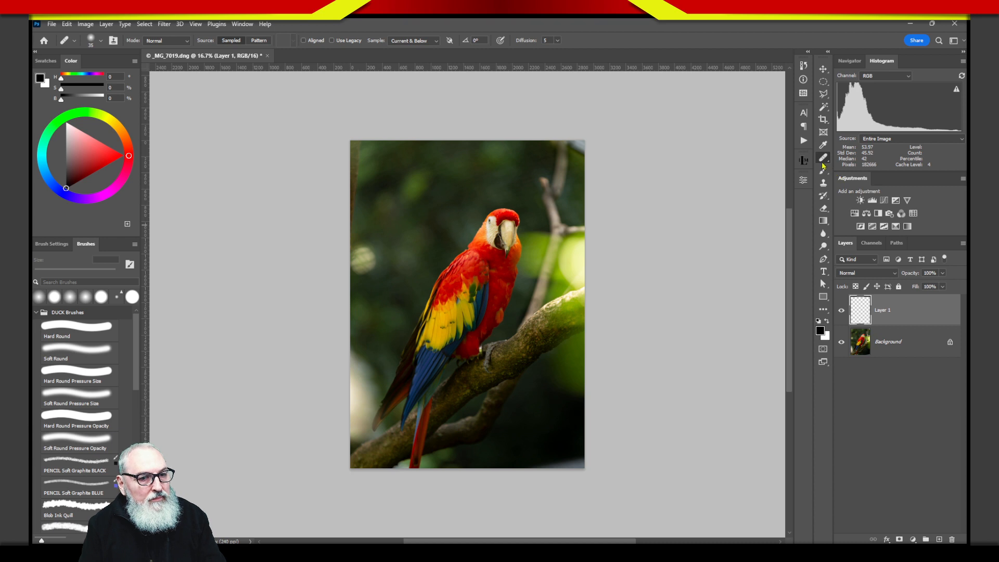
pyautogui.rightClick(828, 161)
pyautogui.click(850, 157)
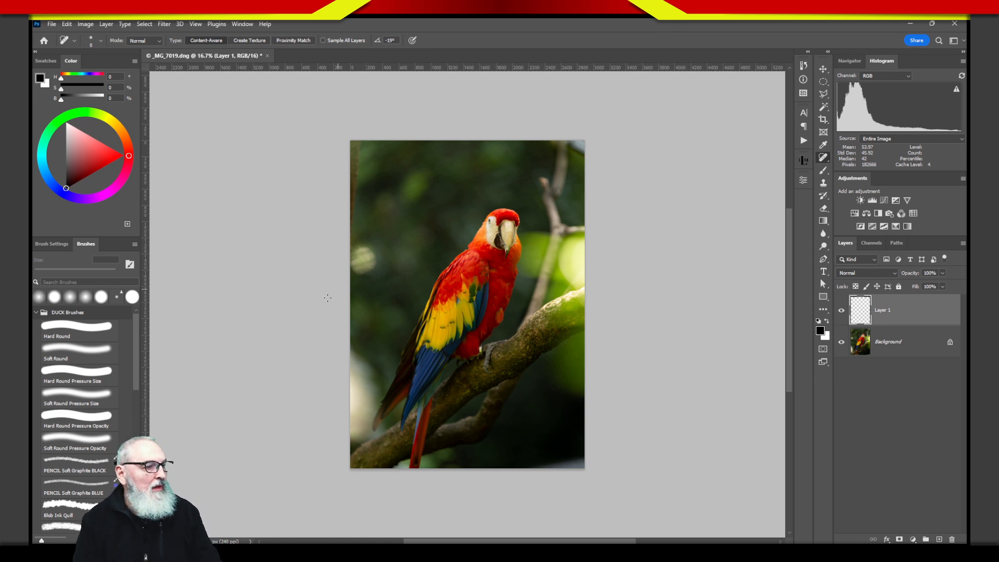
pyautogui.click(55, 244)
pyautogui.click(86, 244)
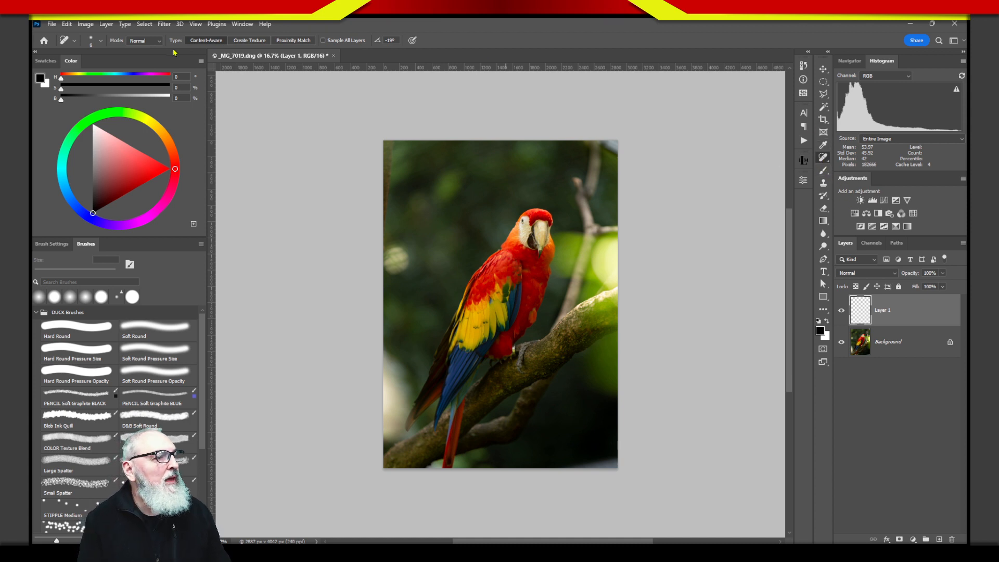
# - Set the Spot Healing Brush to 130 px, enable Sample All Layers, and set its angle to 0°
pyautogui.click(101, 41)
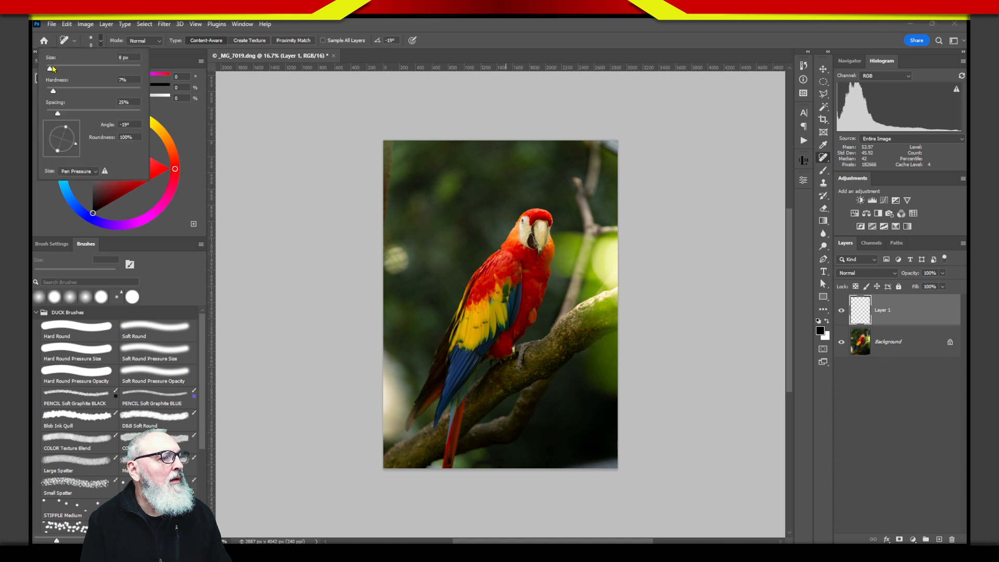
pyautogui.moveTo(53, 68); pyautogui.dragTo(103, 69)
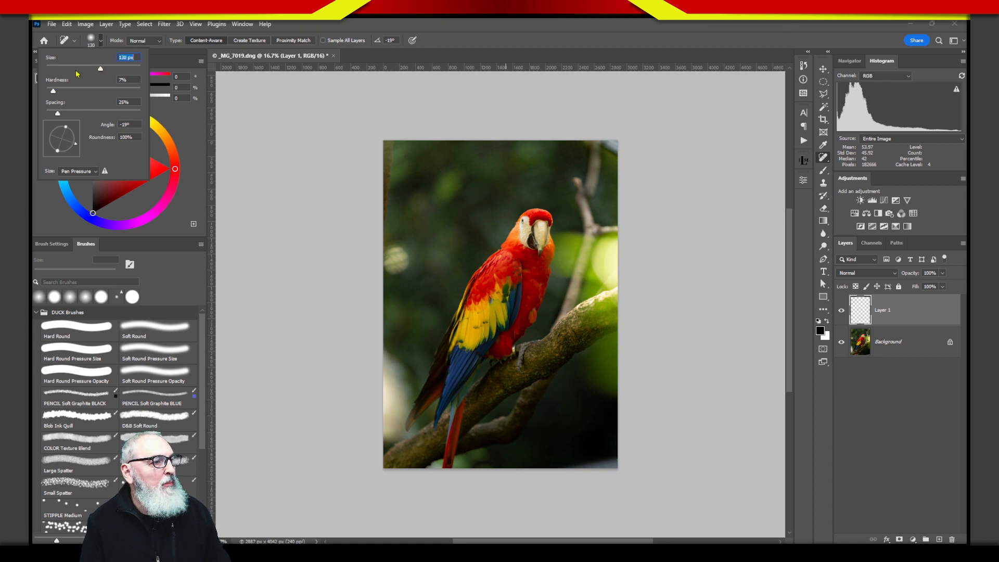
pyautogui.click(93, 46)
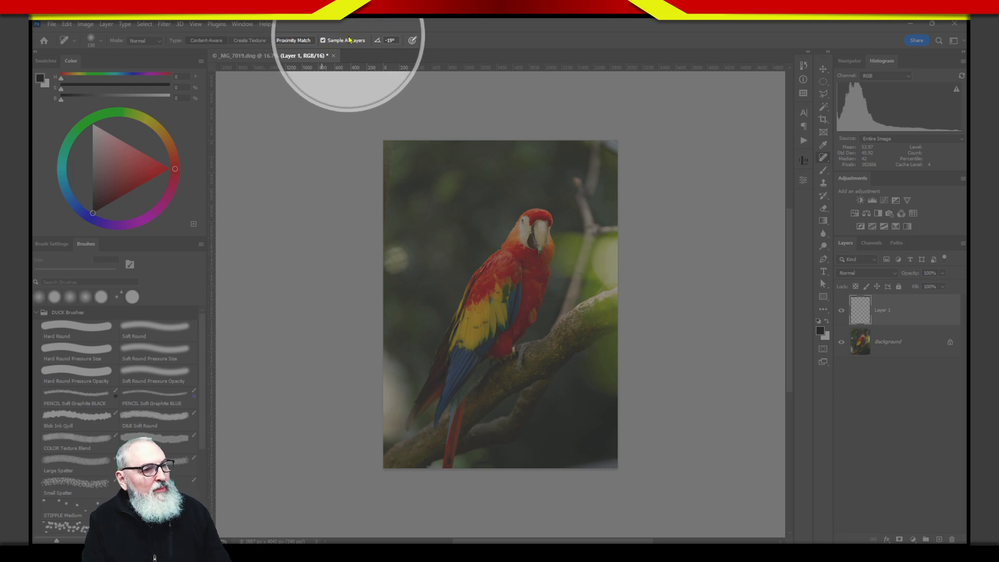
pyautogui.click(390, 40)
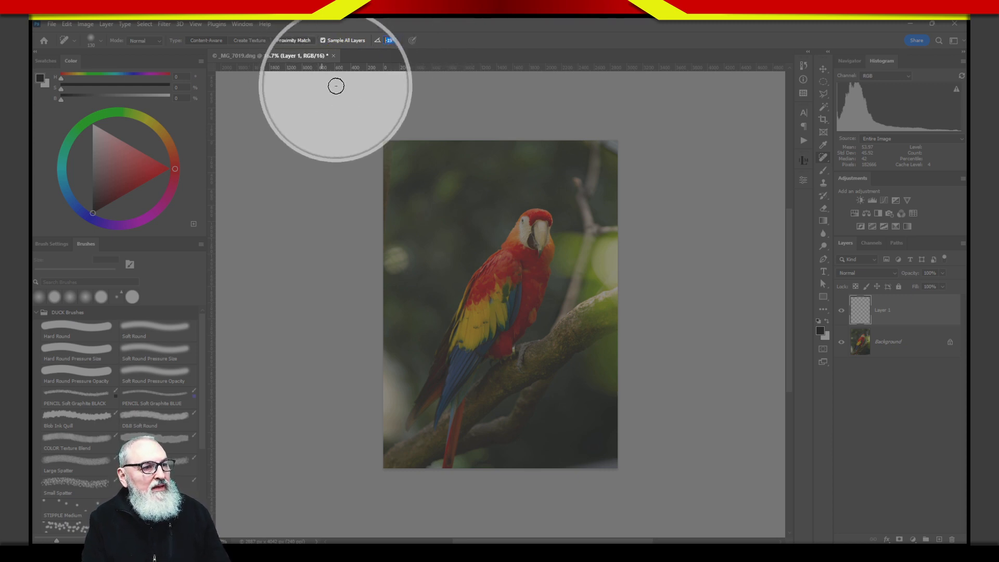
pyautogui.write('0')
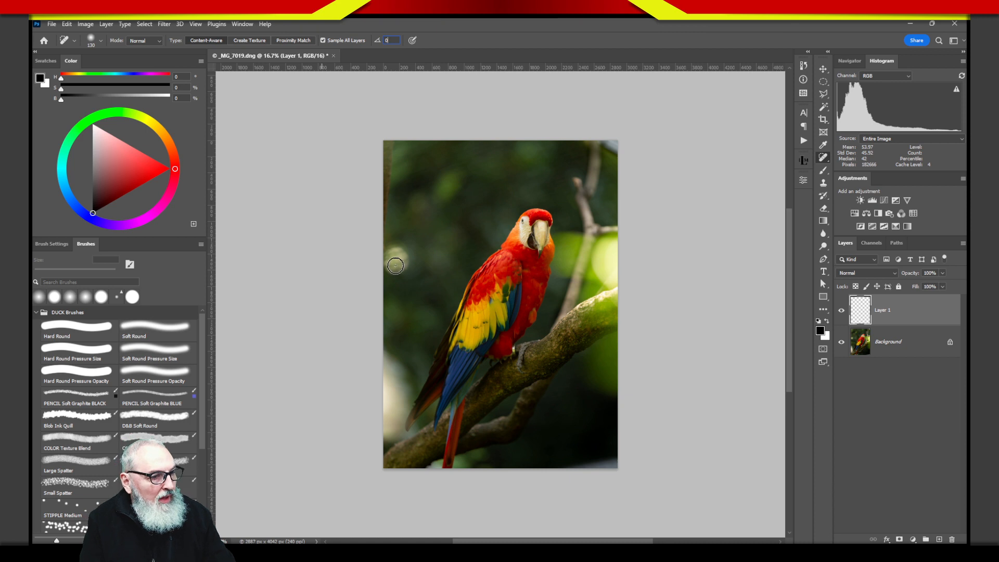
# - Heal the bright spot at the photo's left edge on the new layer with the Spot Healing Brush
pyautogui.moveTo(397, 239)
pyautogui.mouseDown()
pyautogui.moveTo(392, 265)
pyautogui.moveTo(399, 248)
pyautogui.moveTo(402, 272)
pyautogui.moveTo(406, 260)
pyautogui.moveTo(388, 264)
pyautogui.moveTo(390, 274)
pyautogui.moveTo(396, 243)
pyautogui.moveTo(398, 276)
pyautogui.moveTo(400, 246)
pyautogui.moveTo(410, 261)
pyautogui.moveTo(396, 273)
pyautogui.moveTo(394, 253)
pyautogui.moveTo(394, 274)
pyautogui.moveTo(397, 251)
pyautogui.moveTo(406, 262)
pyautogui.moveTo(395, 276)
pyautogui.moveTo(408, 260)
pyautogui.moveTo(398, 244)
pyautogui.moveTo(411, 259)
pyautogui.moveTo(405, 276)
pyautogui.moveTo(403, 263)
pyautogui.mouseUp()
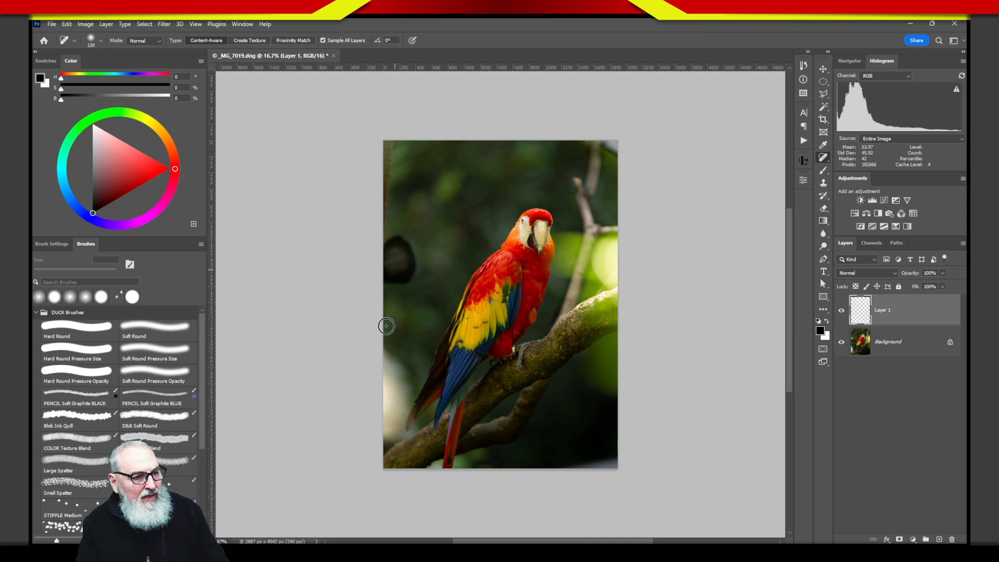
pyautogui.hotkey('ctrl', 'alt', 'shift', 'w')
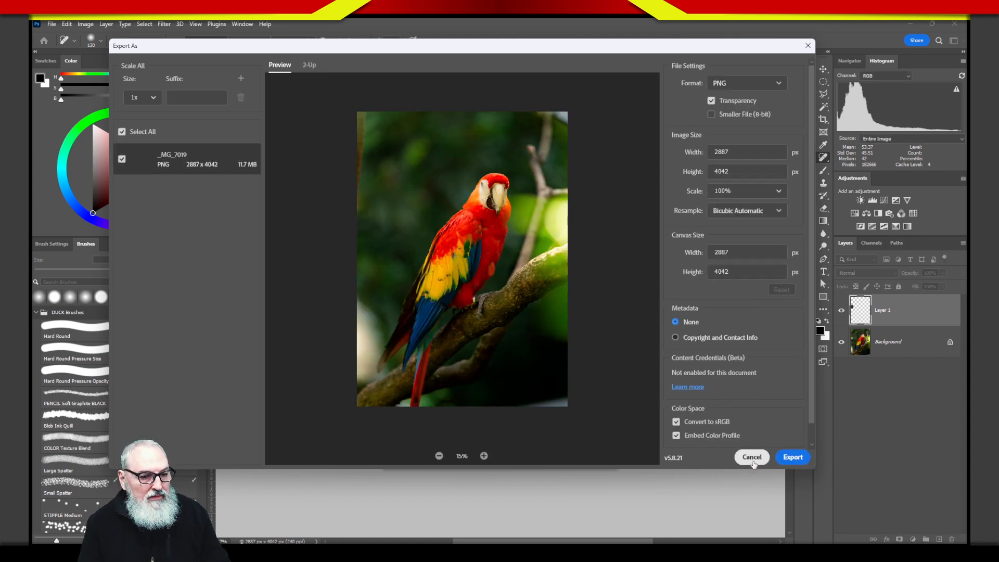
pyautogui.click(751, 458)
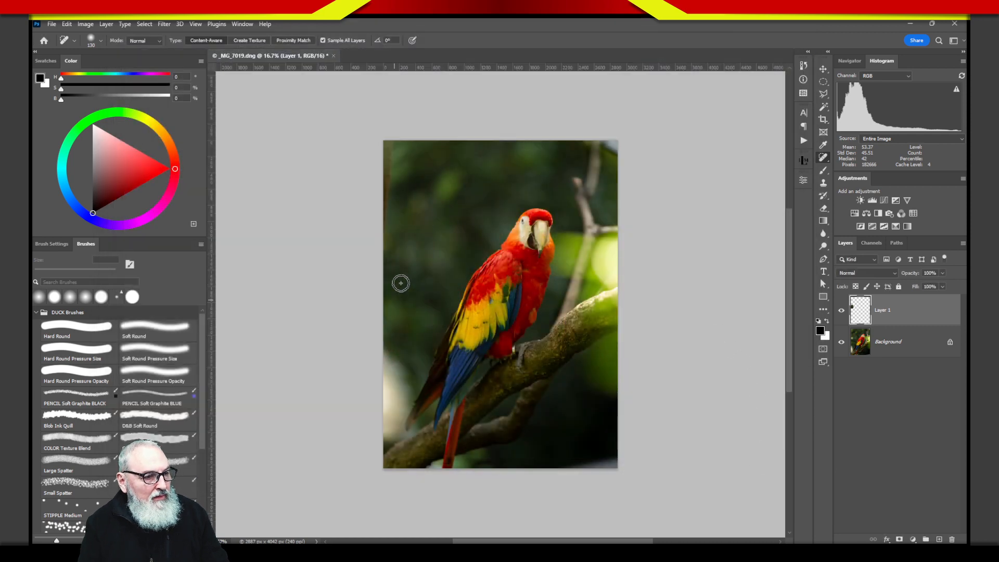
# - Compare the photo with and without the healed spot by repeatedly hiding and showing the healing layer
pyautogui.click(842, 311)
pyautogui.click(841, 312)
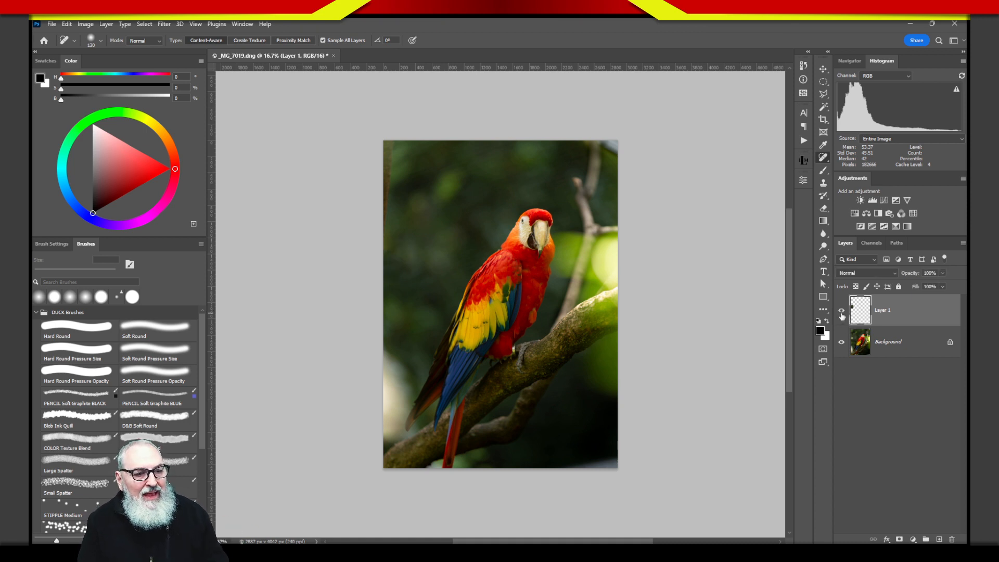
pyautogui.click(842, 312)
pyautogui.click(842, 312)
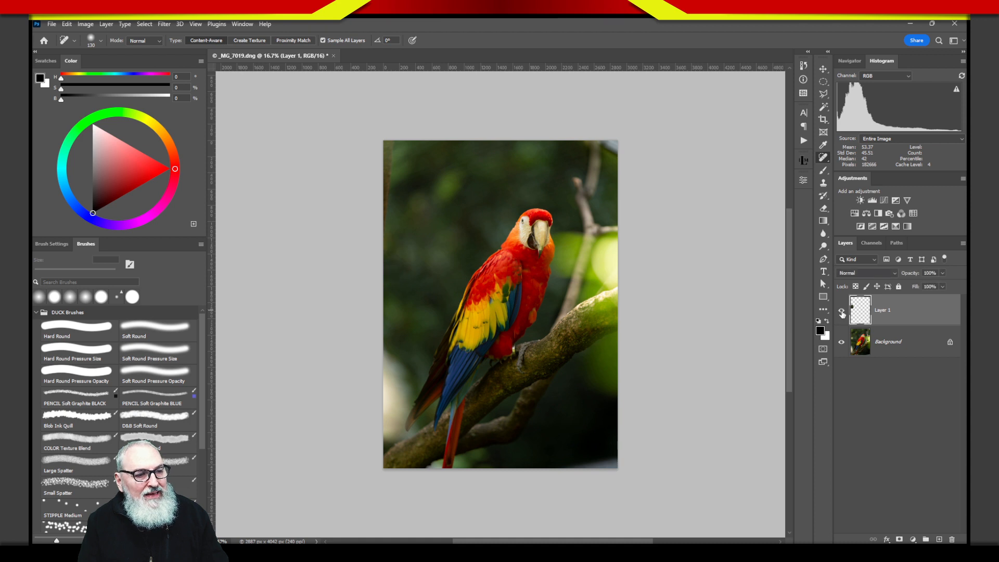
pyautogui.click(841, 312)
pyautogui.click(841, 312)
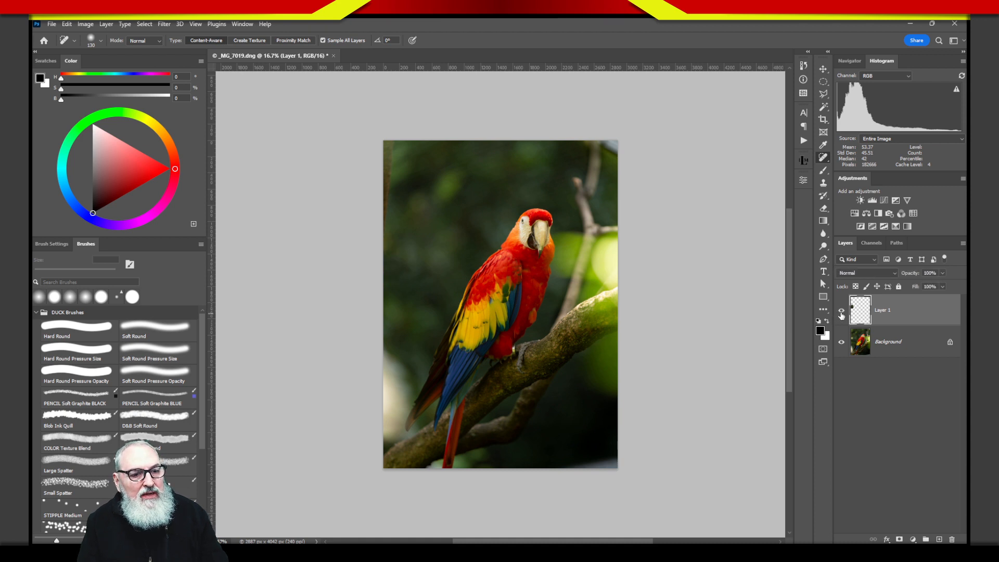
pyautogui.click(842, 312)
pyautogui.click(842, 313)
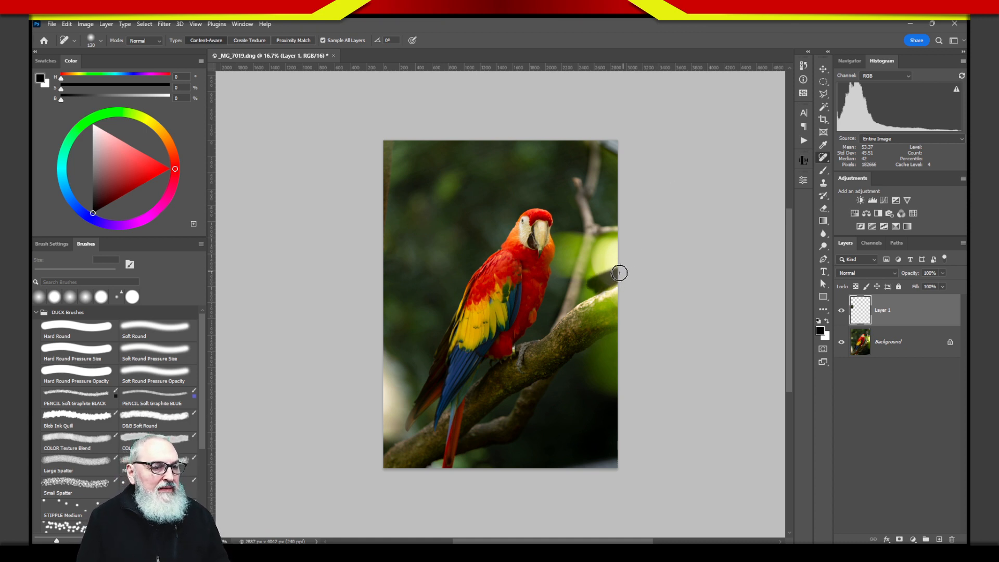
# - Heal the bright green area above the branch at the photo's right edge with the Spot Healing Brush
pyautogui.moveTo(593, 273)
pyautogui.mouseDown()
pyautogui.moveTo(597, 232)
pyautogui.moveTo(596, 254)
pyautogui.moveTo(606, 235)
pyautogui.moveTo(608, 277)
pyautogui.mouseUp()
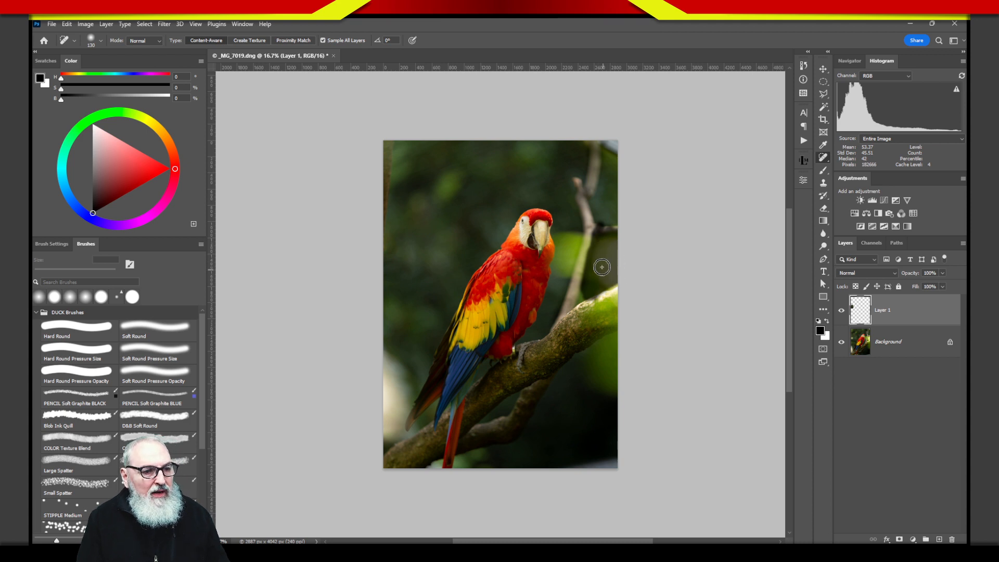
pyautogui.moveTo(600, 250); pyautogui.dragTo(609, 268)
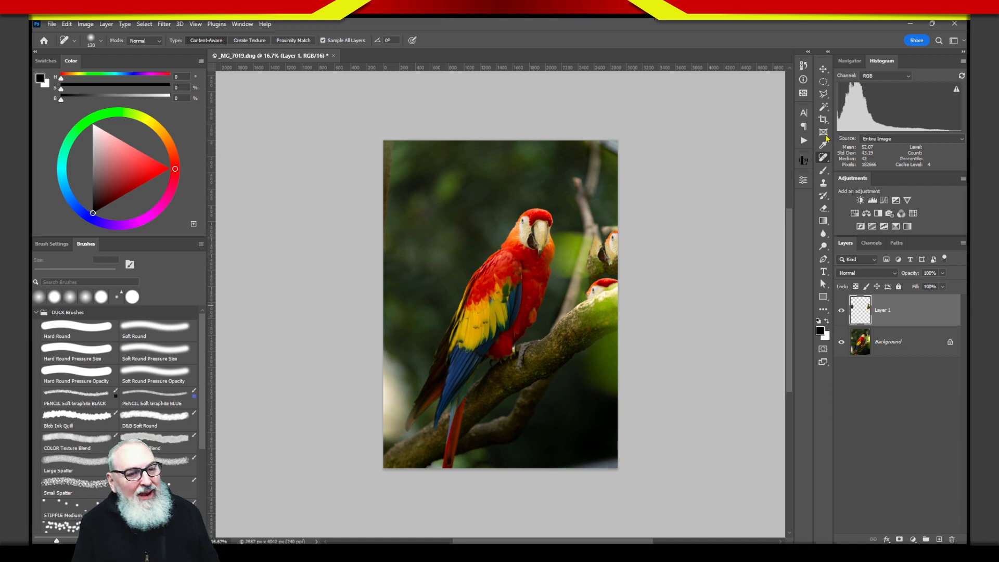
# - Erase the healed patch at the photo's right edge from the healing layer with a 250 px Eraser at 100% opacity
pyautogui.click(823, 210)
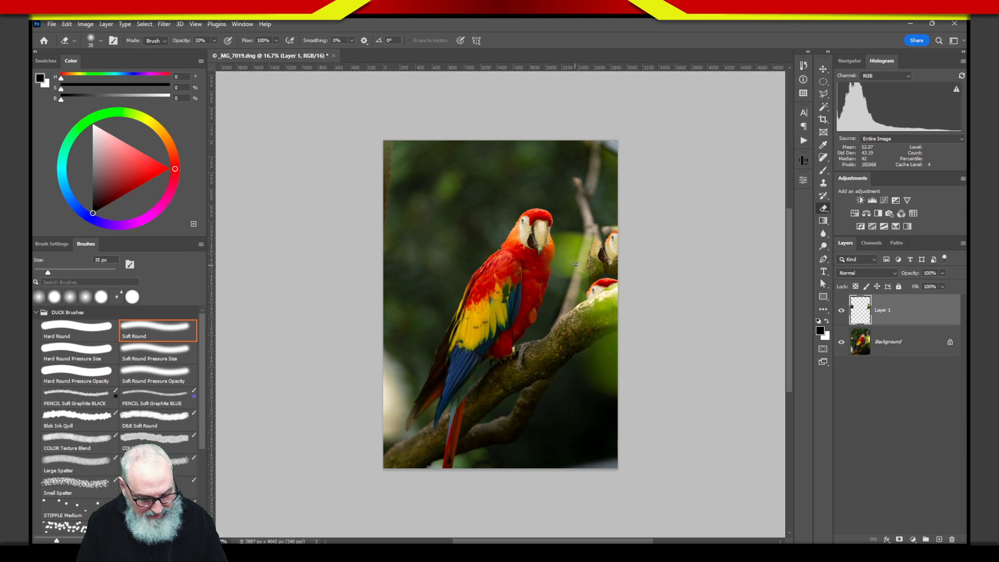
pyautogui.press(']')
pyautogui.press(']')
pyautogui.press(']')
pyautogui.press(']')
pyautogui.press(']')
pyautogui.press(']')
pyautogui.press(']')
pyautogui.press(']')
pyautogui.press(']')
pyautogui.press(']')
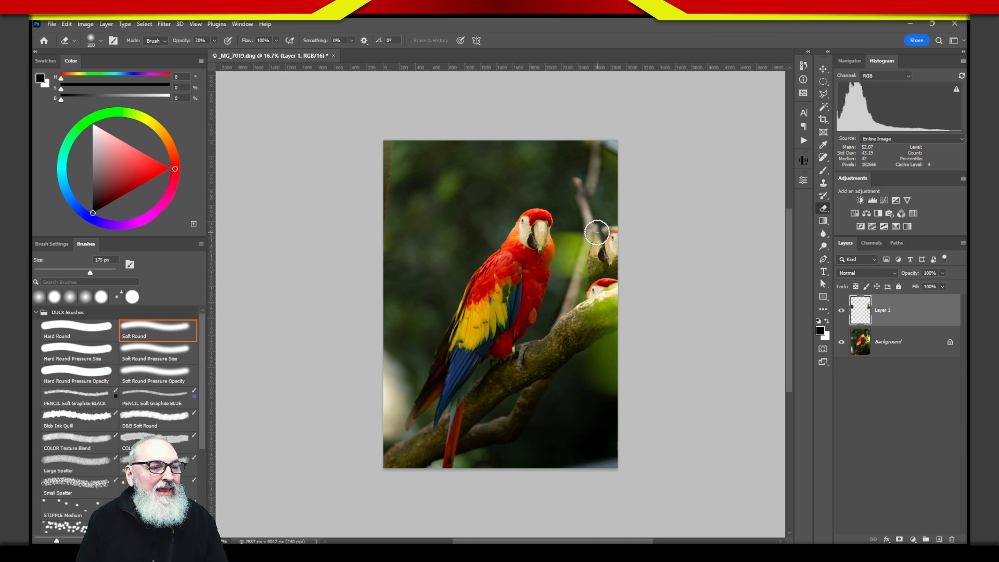
pyautogui.press(']')
pyautogui.press(']')
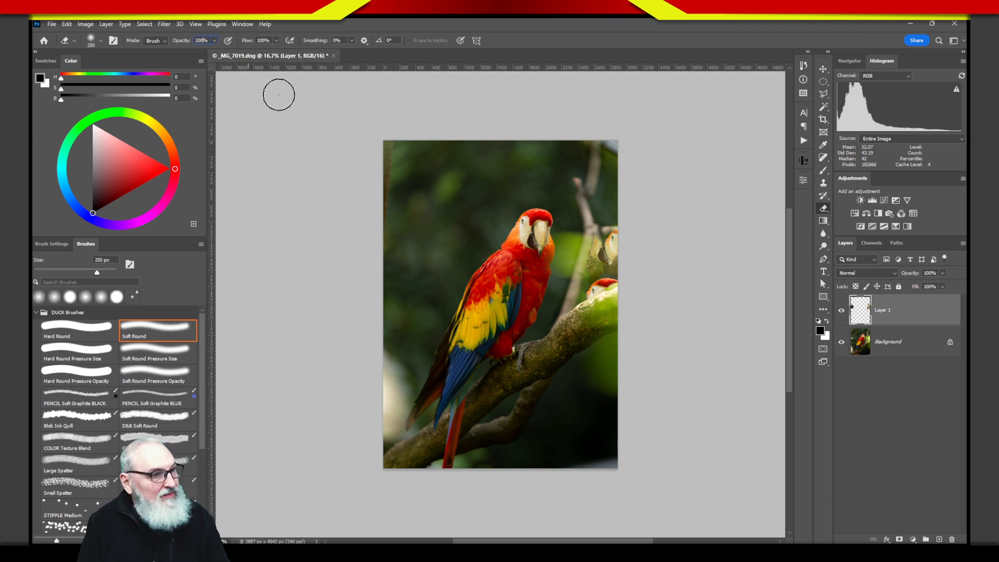
pyautogui.write('100')
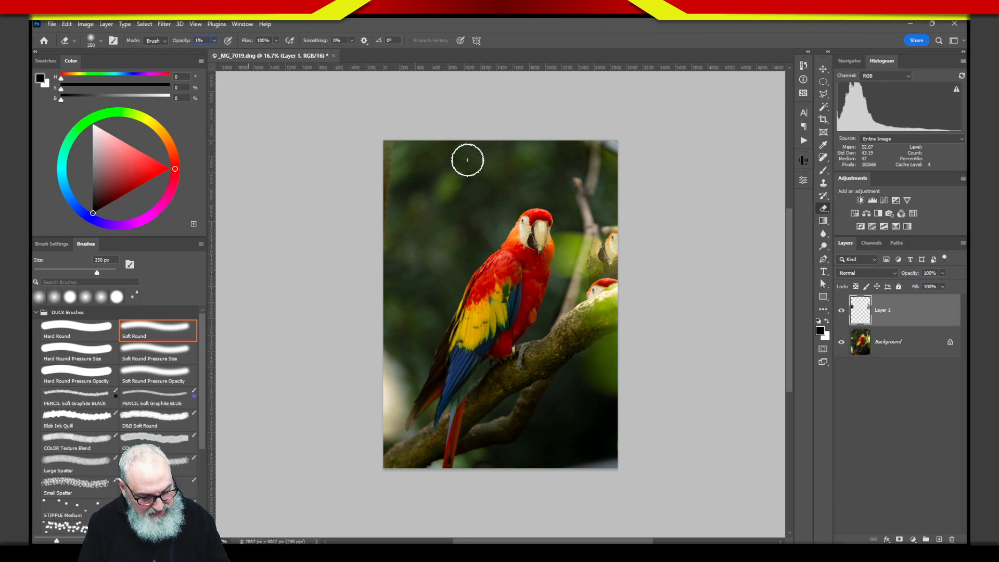
pyautogui.press('Return')
pyautogui.moveTo(607, 205)
pyautogui.mouseDown()
pyautogui.moveTo(581, 264)
pyautogui.moveTo(593, 342)
pyautogui.mouseUp()
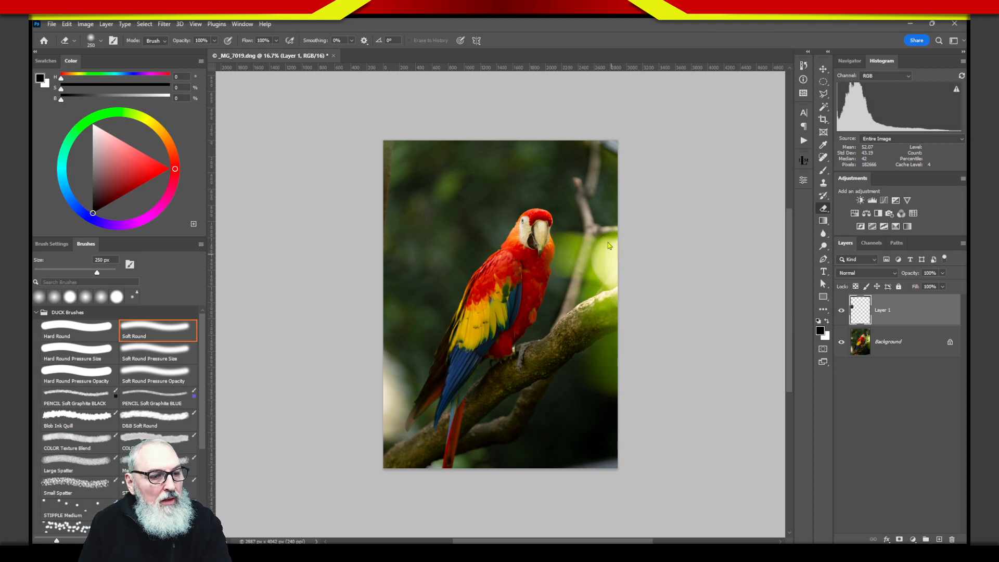
pyautogui.moveTo(607, 243)
pyautogui.mouseDown()
pyautogui.moveTo(600, 275)
pyautogui.moveTo(614, 284)
pyautogui.moveTo(590, 257)
pyautogui.moveTo(609, 238)
pyautogui.moveTo(599, 280)
pyautogui.moveTo(624, 283)
pyautogui.moveTo(620, 234)
pyautogui.moveTo(623, 286)
pyautogui.mouseUp()
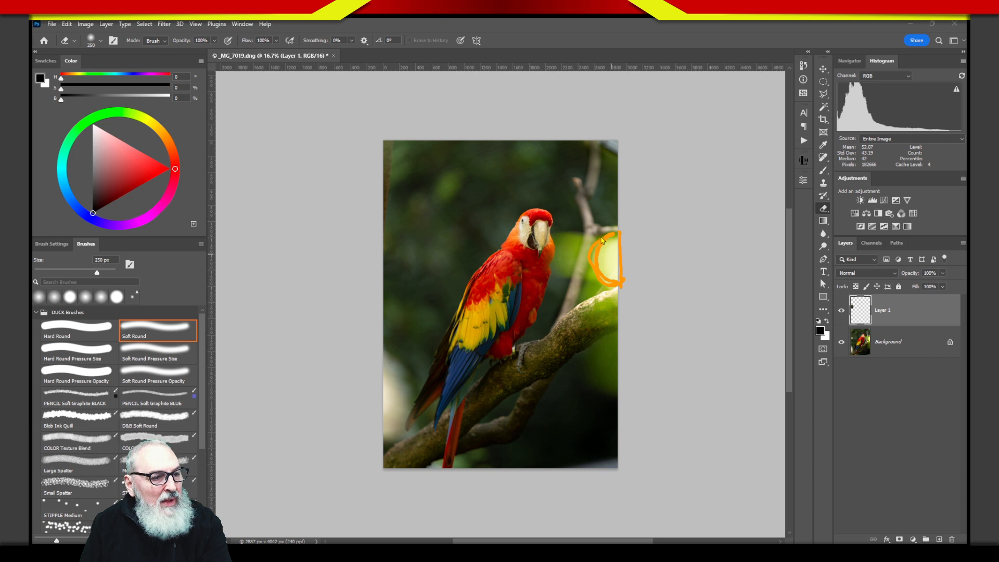
pyautogui.moveTo(601, 237)
pyautogui.mouseDown()
pyautogui.moveTo(561, 241)
pyautogui.moveTo(562, 270)
pyautogui.moveTo(604, 285)
pyautogui.mouseUp()
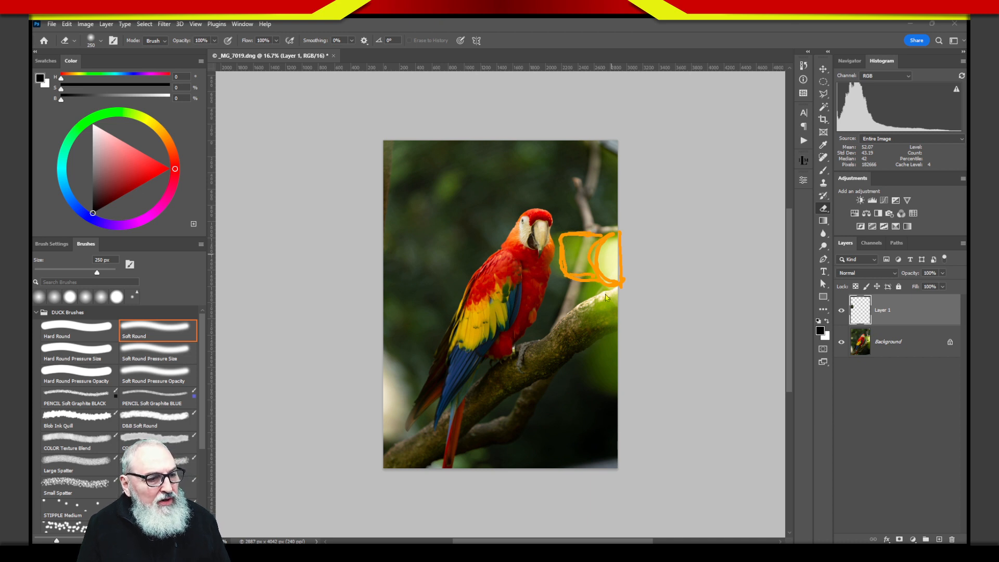
pyautogui.moveTo(603, 282)
pyautogui.mouseDown()
pyautogui.moveTo(579, 322)
pyautogui.moveTo(623, 332)
pyautogui.moveTo(591, 332)
pyautogui.moveTo(583, 302)
pyautogui.moveTo(591, 277)
pyautogui.moveTo(583, 320)
pyautogui.moveTo(614, 333)
pyautogui.mouseUp()
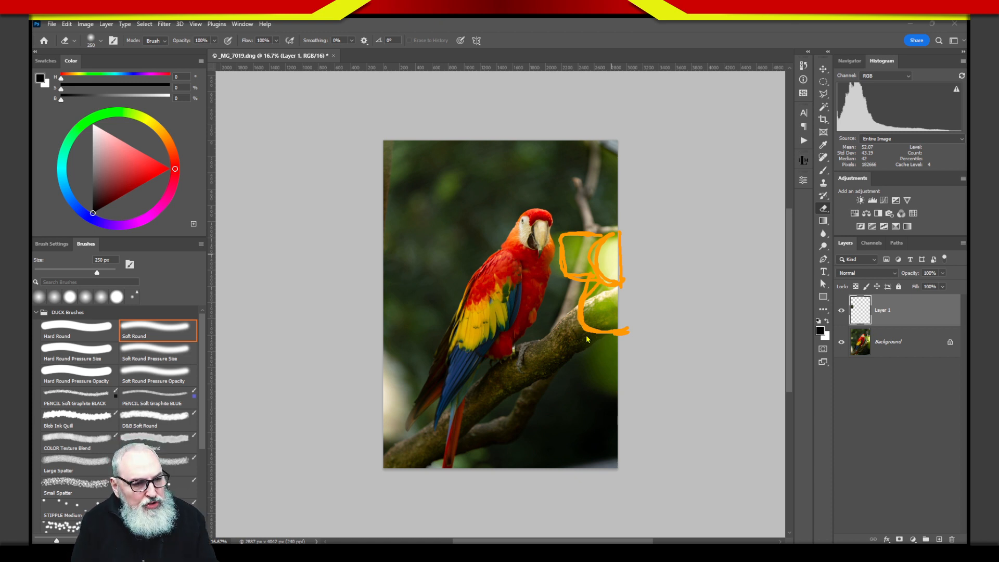
pyautogui.press('Escape')
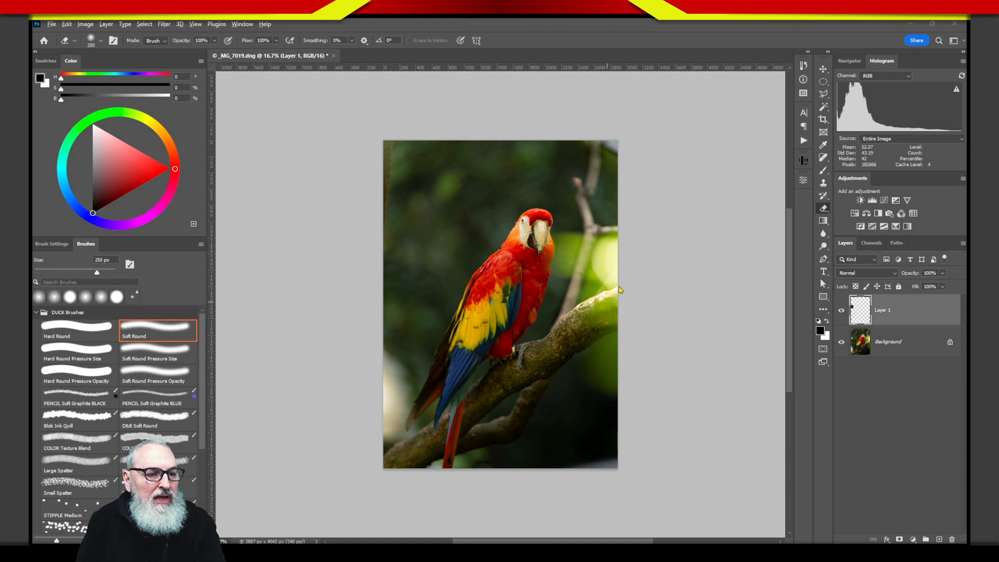
pyautogui.moveTo(619, 286)
pyautogui.mouseDown()
pyautogui.moveTo(588, 309)
pyautogui.moveTo(594, 329)
pyautogui.moveTo(627, 307)
pyautogui.moveTo(603, 299)
pyautogui.moveTo(583, 331)
pyautogui.moveTo(631, 305)
pyautogui.moveTo(577, 331)
pyautogui.mouseUp()
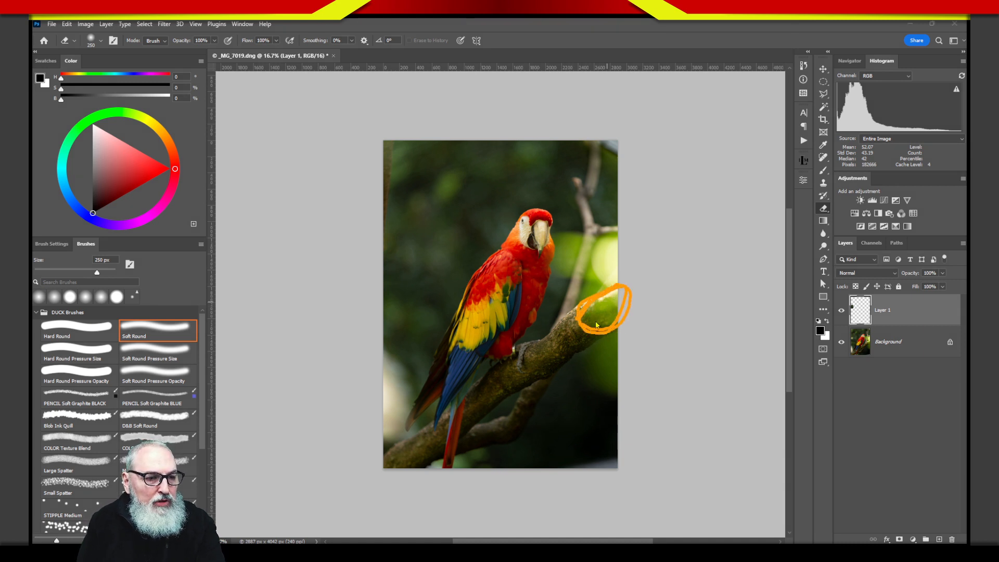
pyautogui.moveTo(563, 230)
pyautogui.mouseDown()
pyautogui.moveTo(593, 267)
pyautogui.moveTo(563, 285)
pyautogui.moveTo(568, 223)
pyautogui.moveTo(603, 252)
pyautogui.moveTo(605, 288)
pyautogui.mouseUp()
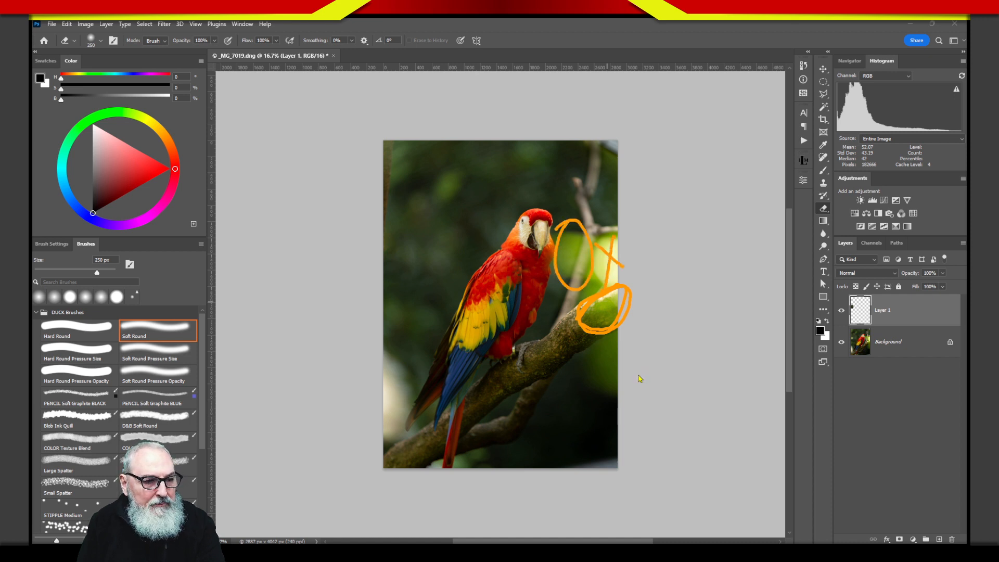
pyautogui.press('Escape')
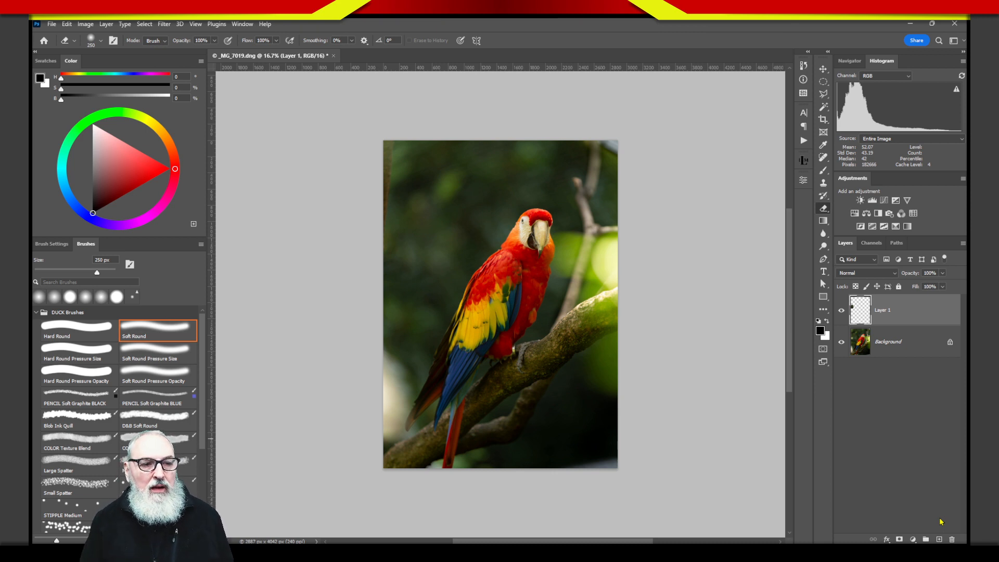
# - Add a Curves adjustment layer above the healing layer and pull the curve's midtones down to darken the photo
pyautogui.click(884, 201)
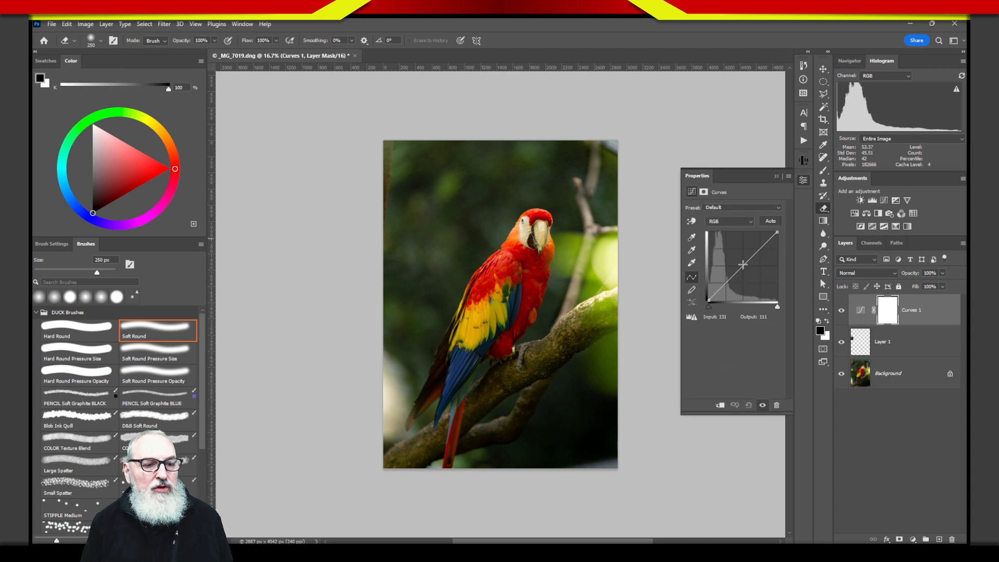
pyautogui.moveTo(745, 264)
pyautogui.mouseDown()
pyautogui.moveTo(748, 294)
pyautogui.moveTo(744, 269)
pyautogui.moveTo(726, 250)
pyautogui.moveTo(764, 296)
pyautogui.moveTo(718, 241)
pyautogui.moveTo(761, 294)
pyautogui.moveTo(746, 277)
pyautogui.mouseUp()
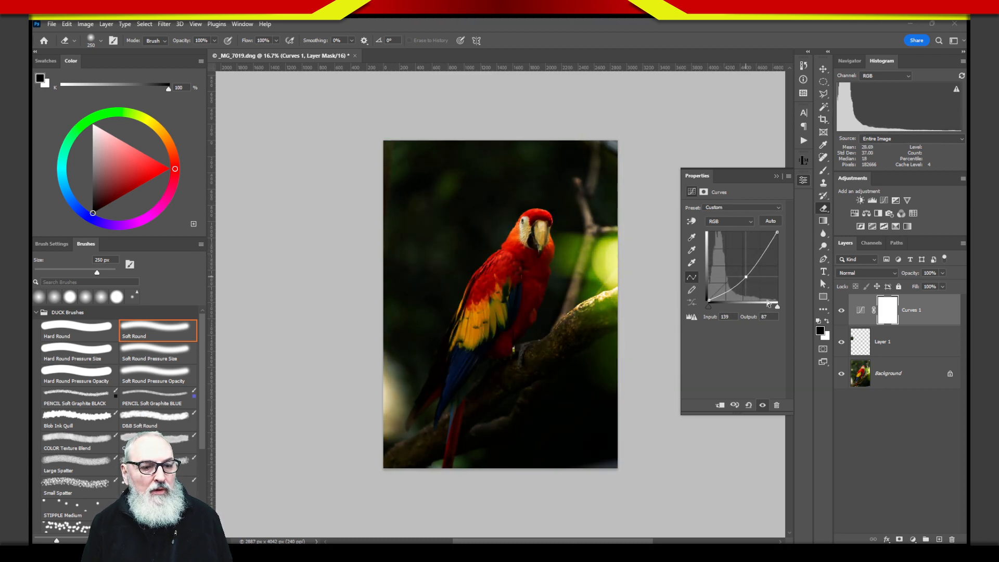
pyautogui.click(872, 200)
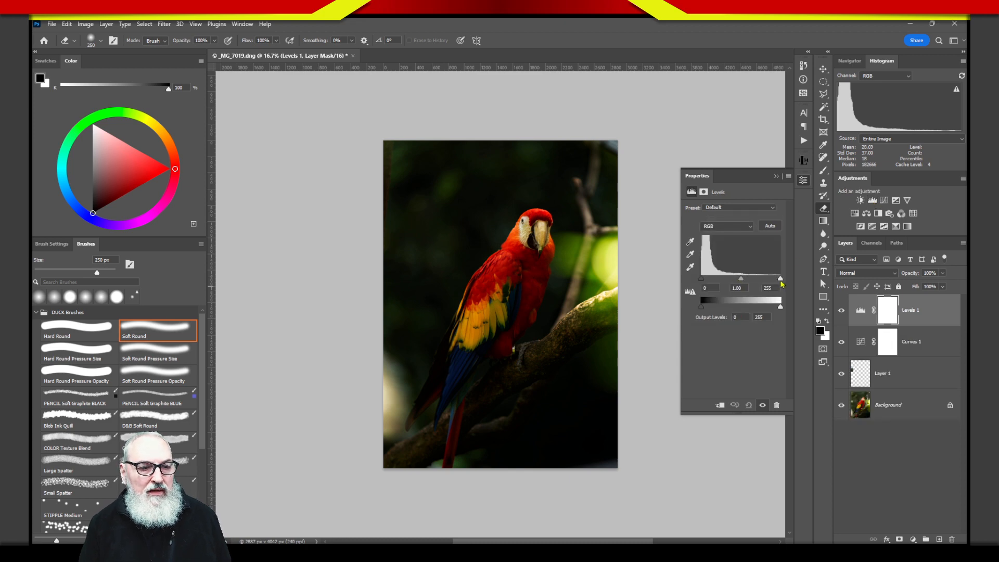
pyautogui.moveTo(780, 280)
pyautogui.mouseDown()
pyautogui.moveTo(749, 280)
pyautogui.moveTo(780, 279)
pyautogui.mouseUp()
pyautogui.moveTo(701, 279)
pyautogui.mouseDown()
pyautogui.moveTo(763, 281)
pyautogui.moveTo(700, 294)
pyautogui.mouseUp()
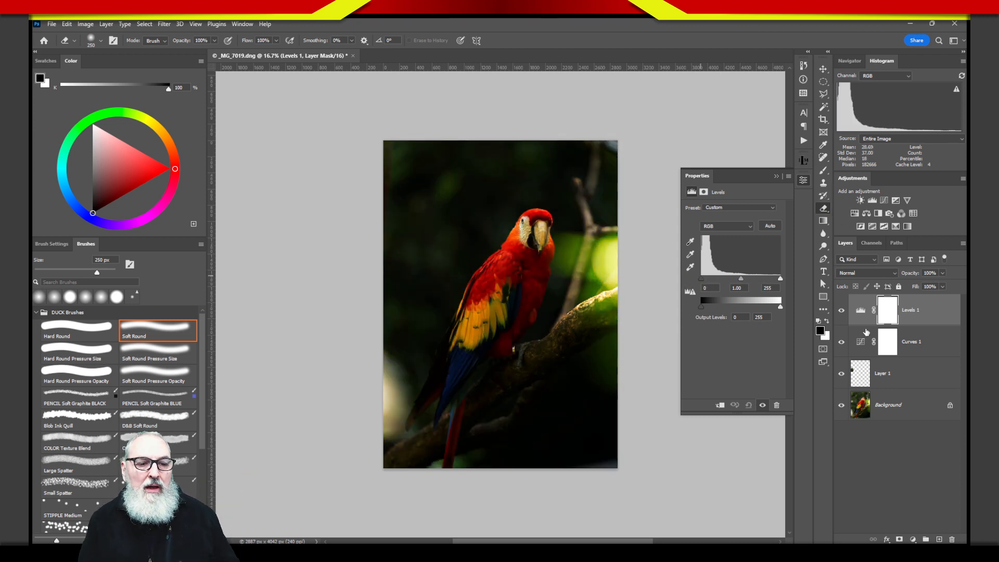
pyautogui.click(860, 311)
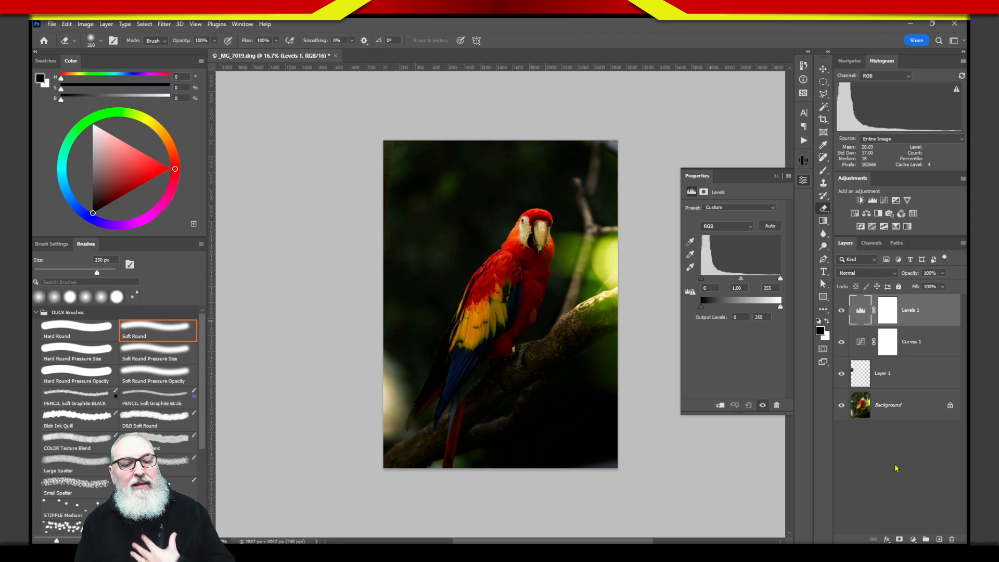
pyautogui.click(952, 540)
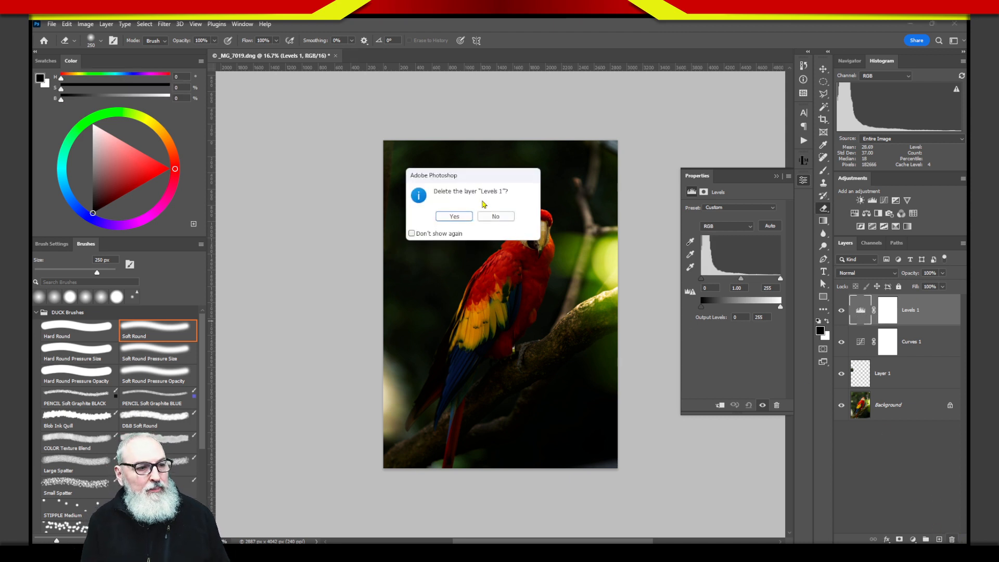
pyautogui.click(468, 223)
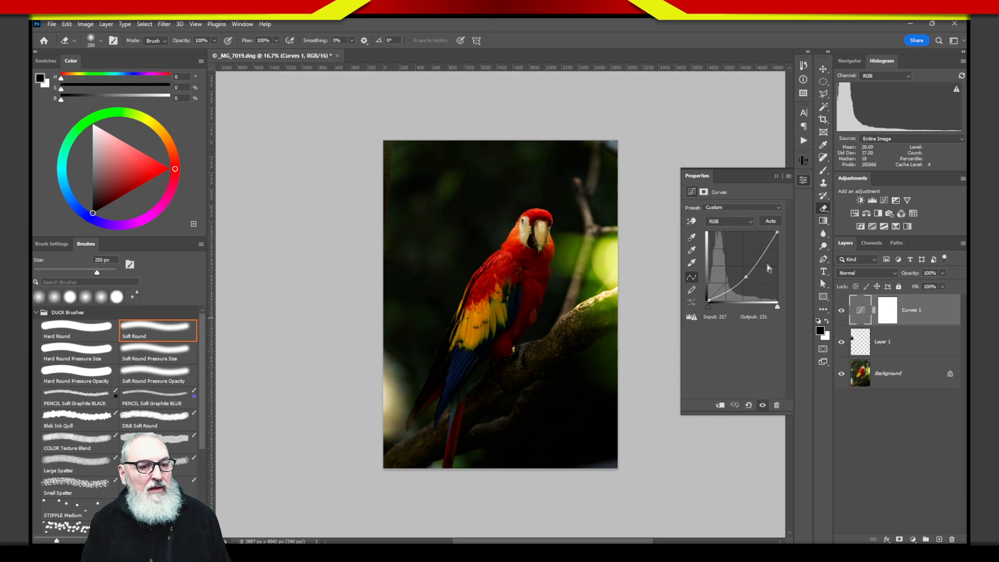
# - Replace the midtone point on the Curves adjustment with a darker one at input 149, output 71
pyautogui.moveTo(745, 277)
pyautogui.mouseDown()
pyautogui.moveTo(740, 265)
pyautogui.moveTo(754, 267)
pyautogui.mouseUp()
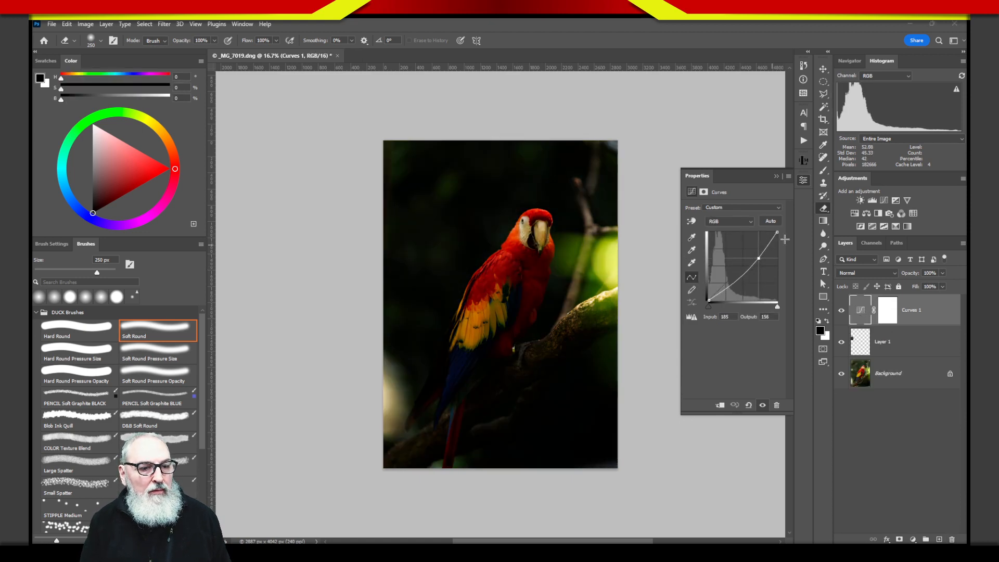
pyautogui.press('Delete')
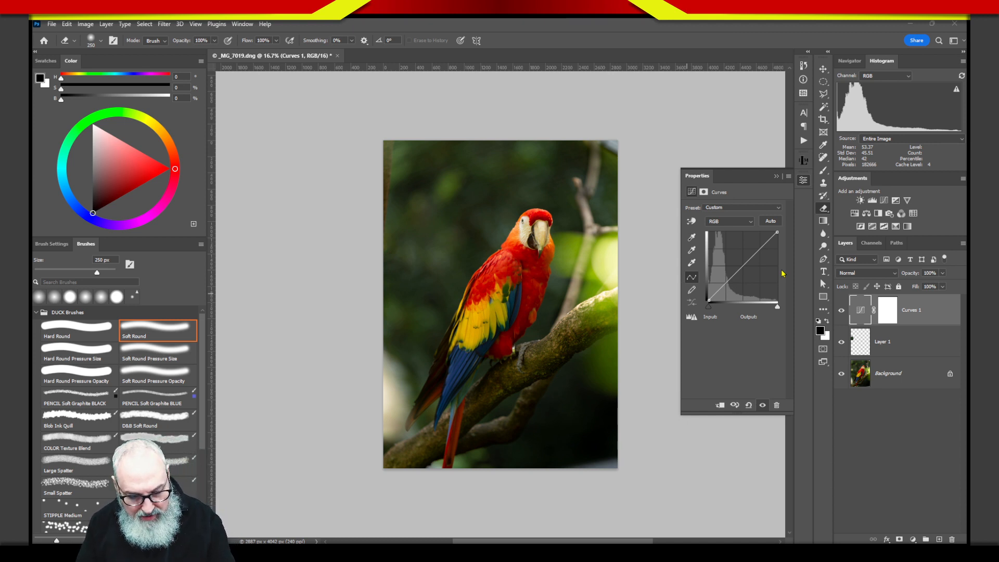
pyautogui.moveTo(578, 242)
pyautogui.mouseDown()
pyautogui.moveTo(570, 245)
pyautogui.moveTo(573, 229)
pyautogui.moveTo(568, 278)
pyautogui.moveTo(567, 235)
pyautogui.mouseUp()
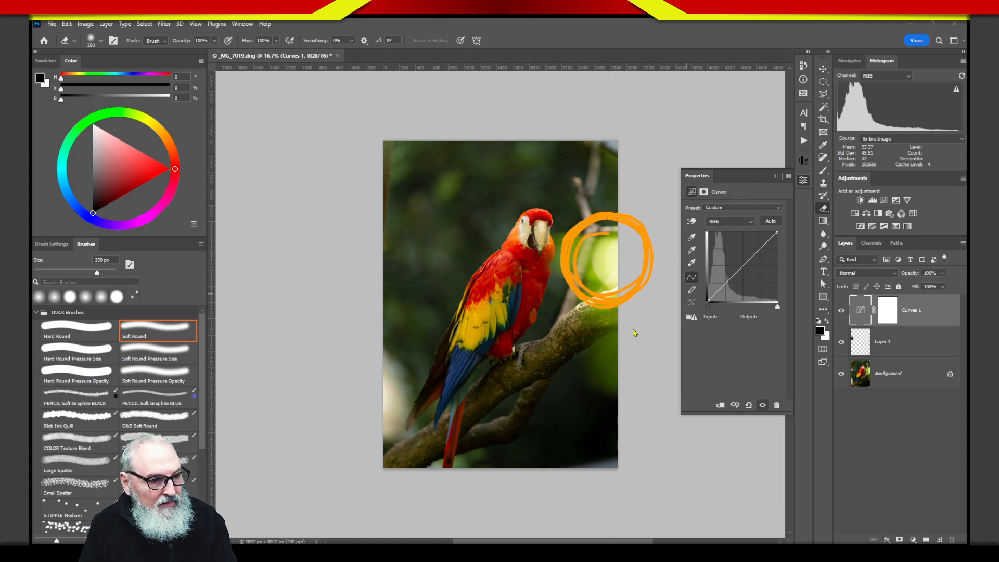
pyautogui.press('Escape')
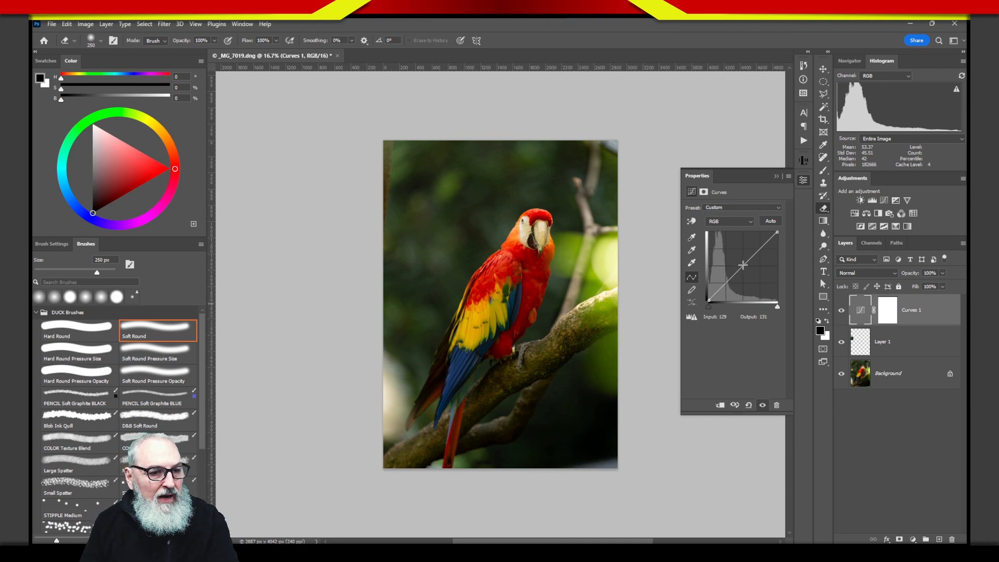
pyautogui.moveTo(743, 265); pyautogui.dragTo(748, 281)
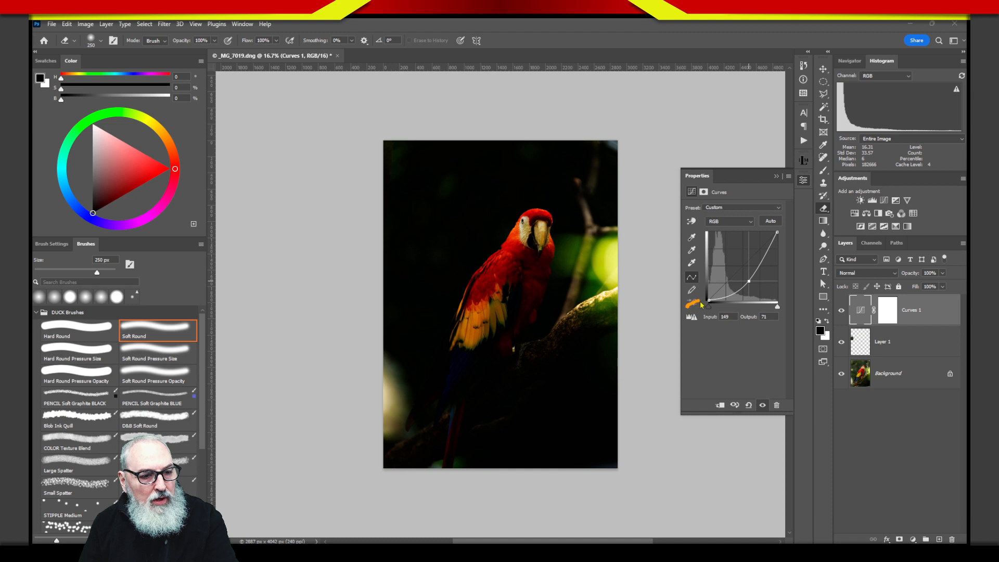
pyautogui.moveTo(683, 328); pyautogui.dragTo(681, 352)
pyautogui.moveTo(675, 330)
pyautogui.mouseDown()
pyautogui.moveTo(690, 329)
pyautogui.moveTo(681, 351)
pyautogui.moveTo(723, 343)
pyautogui.mouseUp()
pyautogui.moveTo(783, 199)
pyautogui.mouseDown()
pyautogui.moveTo(781, 229)
pyautogui.moveTo(788, 217)
pyautogui.mouseUp()
pyautogui.moveTo(756, 177); pyautogui.dragTo(782, 194)
pyautogui.moveTo(789, 171); pyautogui.dragTo(790, 182)
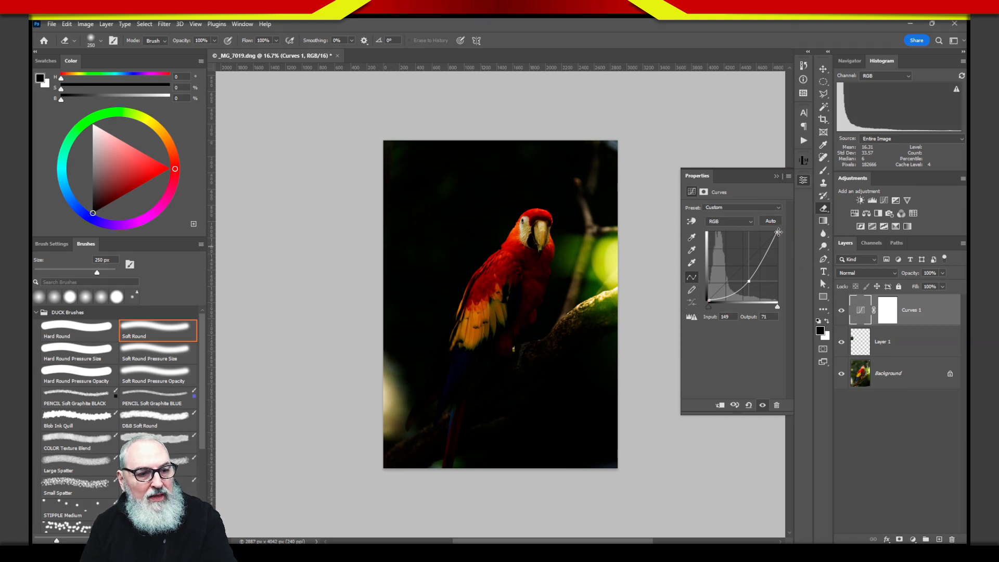
# - Ease the curve's midtone point and lower its white endpoint to output 163 to dim the highlights
pyautogui.moveTo(750, 281)
pyautogui.mouseDown()
pyautogui.moveTo(743, 272)
pyautogui.moveTo(763, 279)
pyautogui.moveTo(739, 263)
pyautogui.moveTo(753, 274)
pyautogui.moveTo(745, 276)
pyautogui.mouseUp()
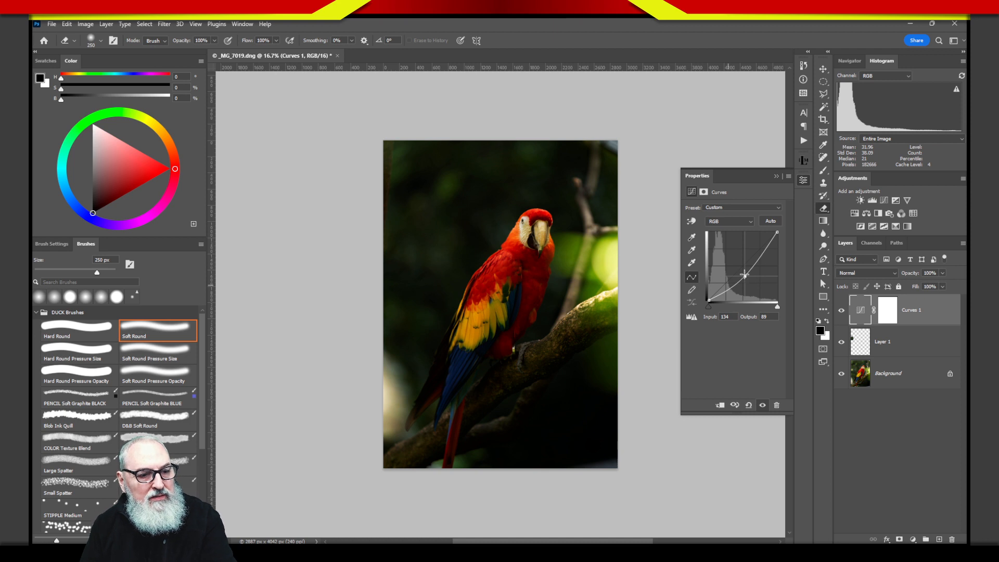
pyautogui.moveTo(745, 275)
pyautogui.mouseDown()
pyautogui.moveTo(836, 208)
pyautogui.moveTo(770, 242)
pyautogui.moveTo(777, 221)
pyautogui.moveTo(788, 234)
pyautogui.moveTo(767, 239)
pyautogui.moveTo(776, 231)
pyautogui.moveTo(784, 244)
pyautogui.moveTo(779, 233)
pyautogui.moveTo(786, 260)
pyautogui.moveTo(753, 277)
pyautogui.moveTo(780, 258)
pyautogui.mouseUp()
pyautogui.press('Escape')
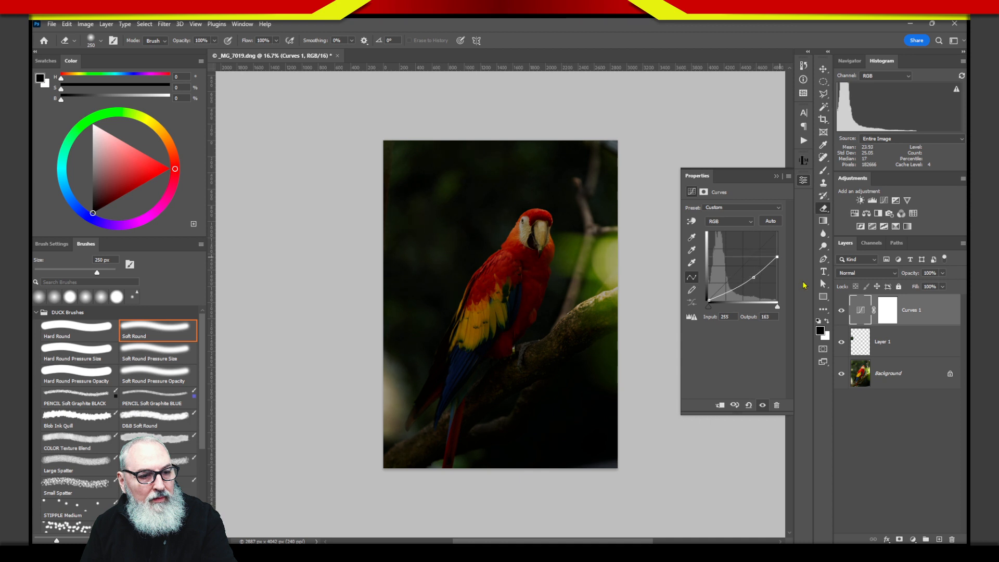
# - Compare the photo with and without the Curves adjustment by repeatedly hiding and showing its layer
pyautogui.click(841, 311)
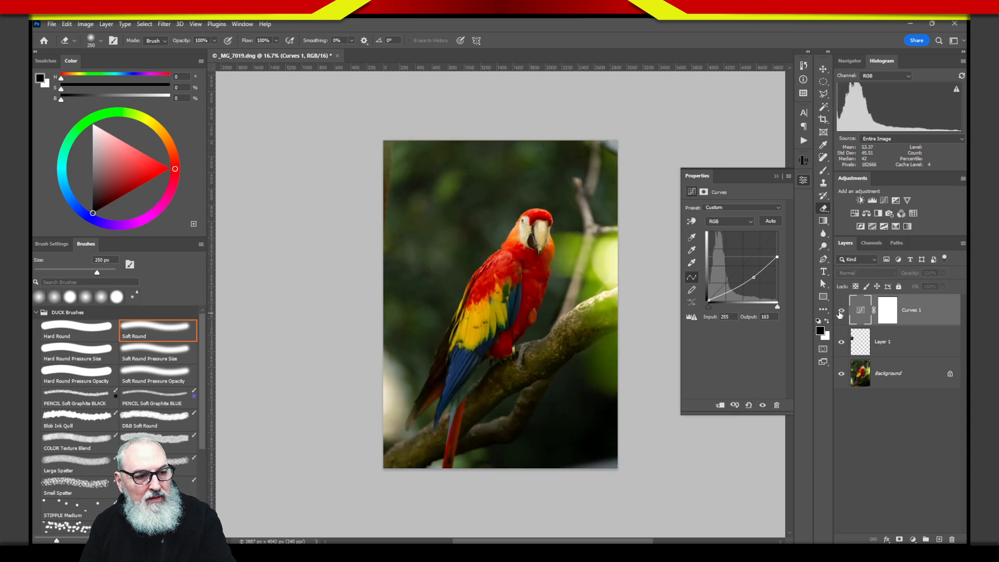
pyautogui.click(841, 311)
pyautogui.click(841, 312)
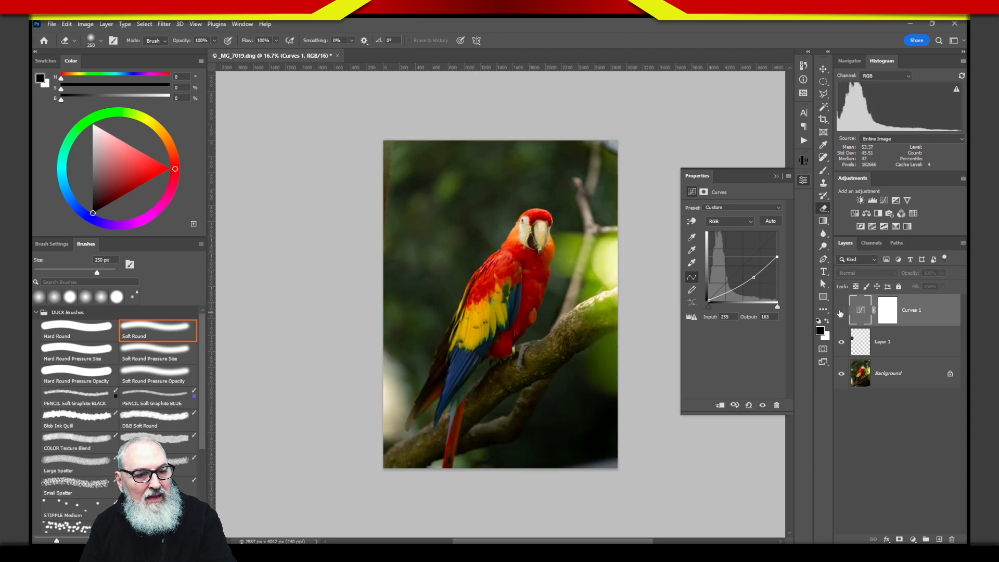
pyautogui.click(840, 312)
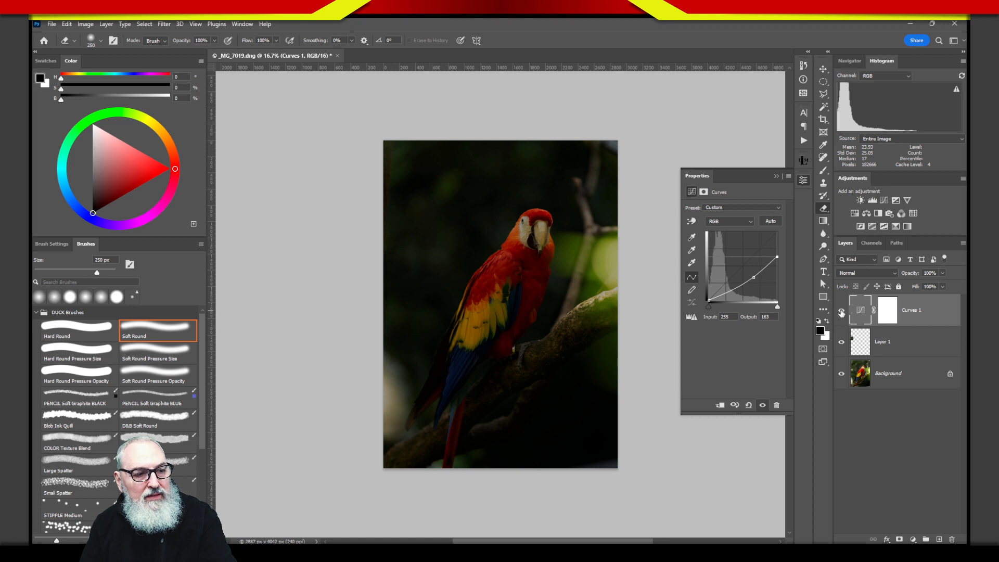
pyautogui.click(841, 312)
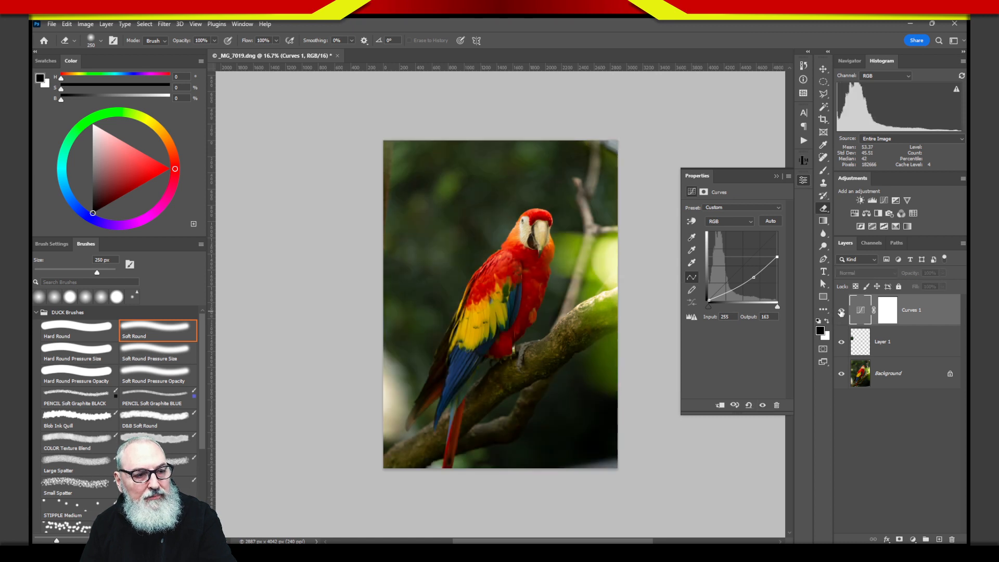
pyautogui.click(841, 312)
pyautogui.click(841, 312)
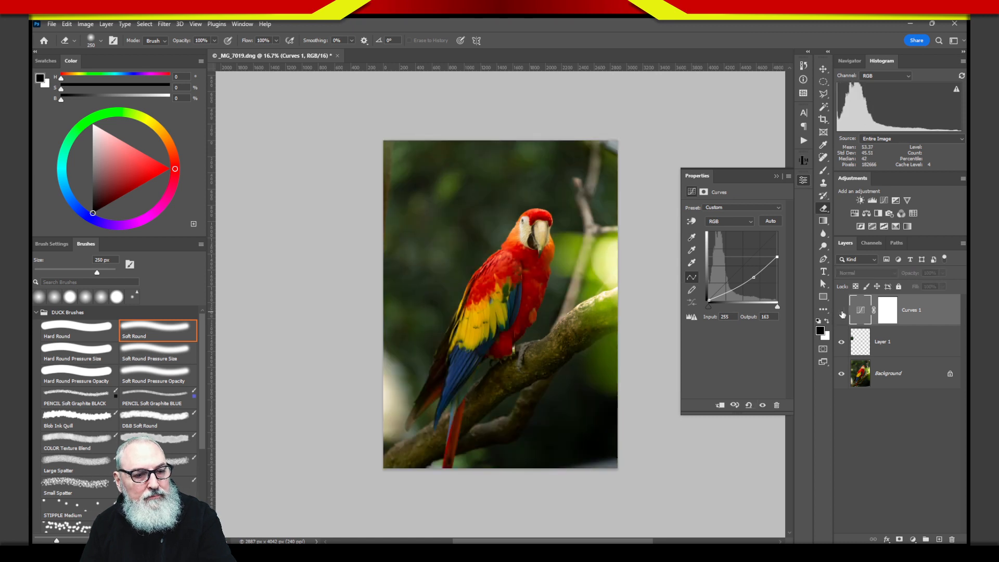
pyautogui.click(842, 312)
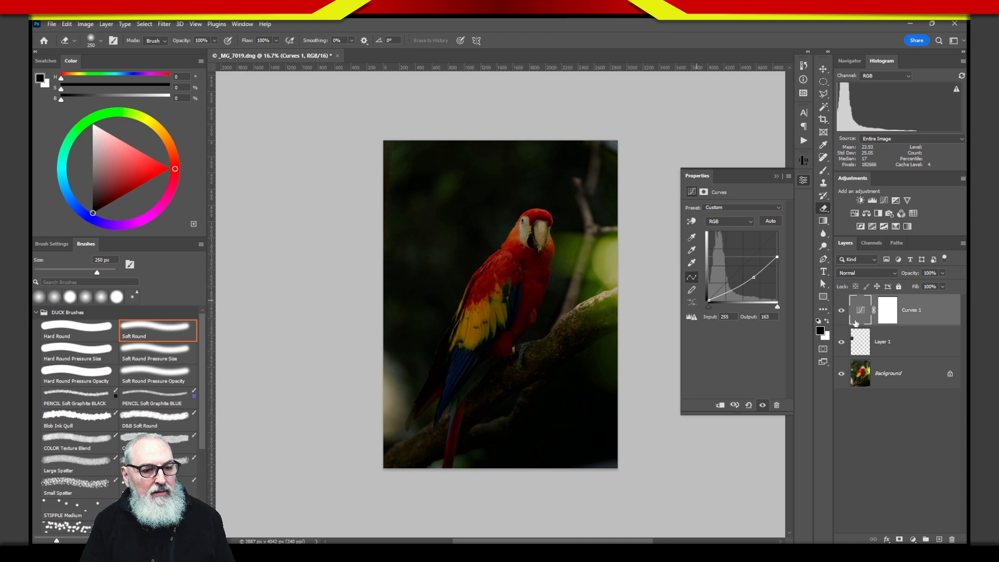
# - Invert the Curves adjustment's layer mask to black to hide the darkening effect
pyautogui.click(889, 314)
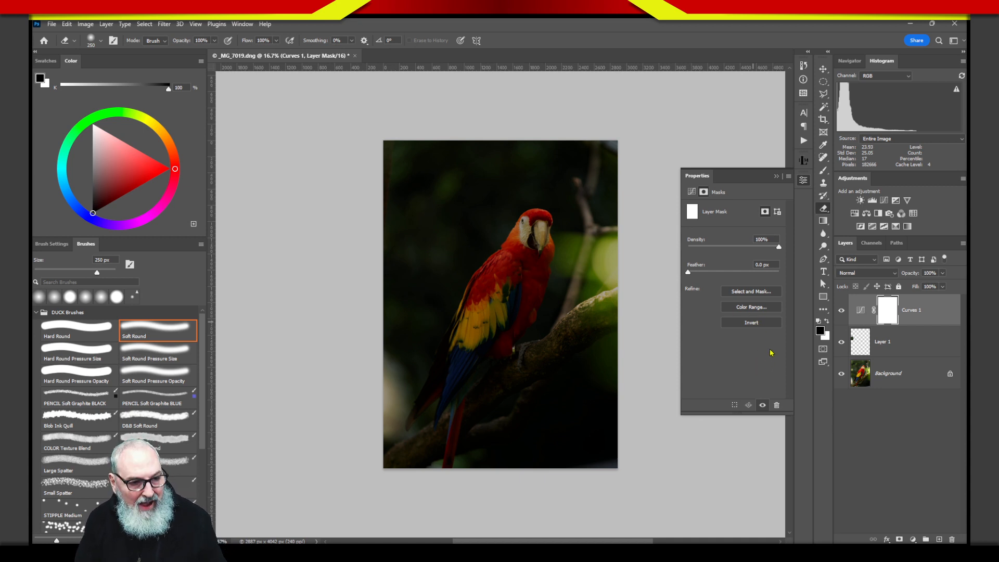
pyautogui.click(757, 325)
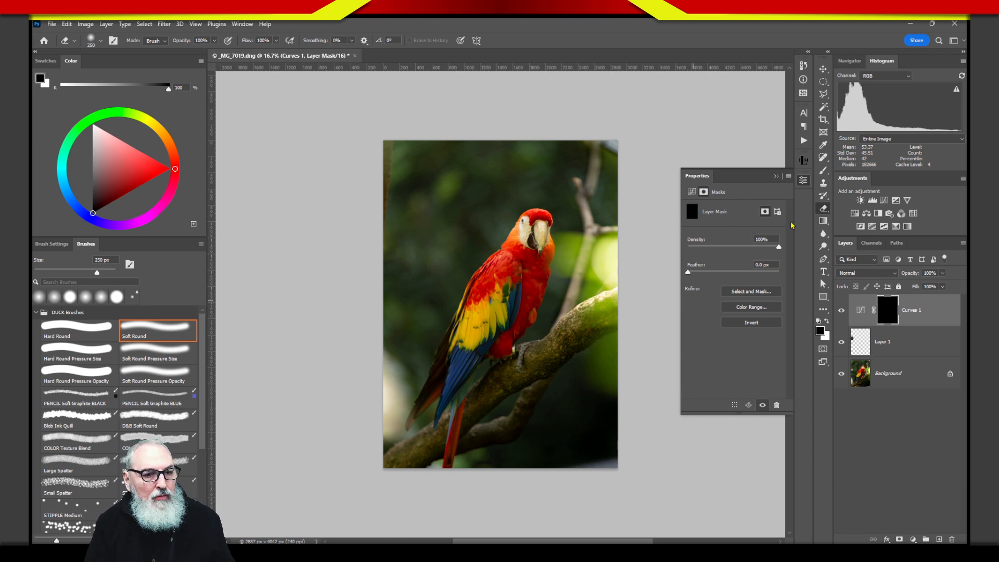
# - Set up a soft round Brush with white as the foreground colour and a size of 700 px
pyautogui.click(823, 175)
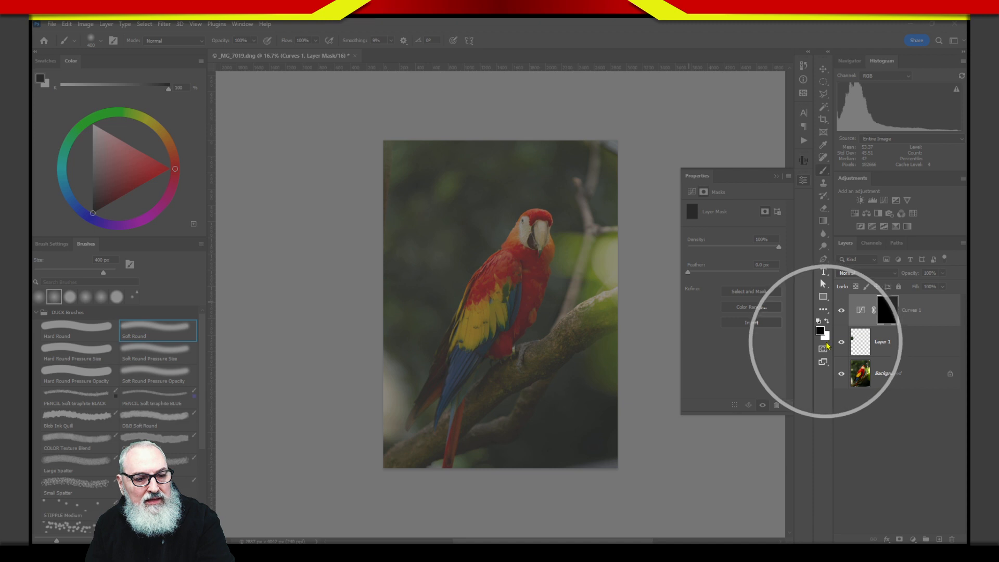
pyautogui.click(827, 322)
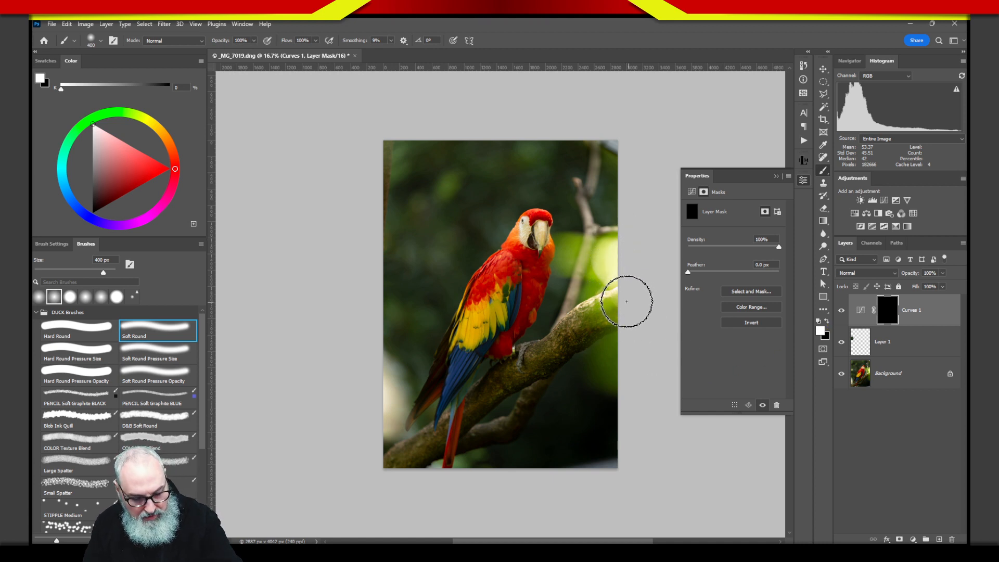
pyautogui.press(']')
pyautogui.press(']')
pyautogui.press(']')
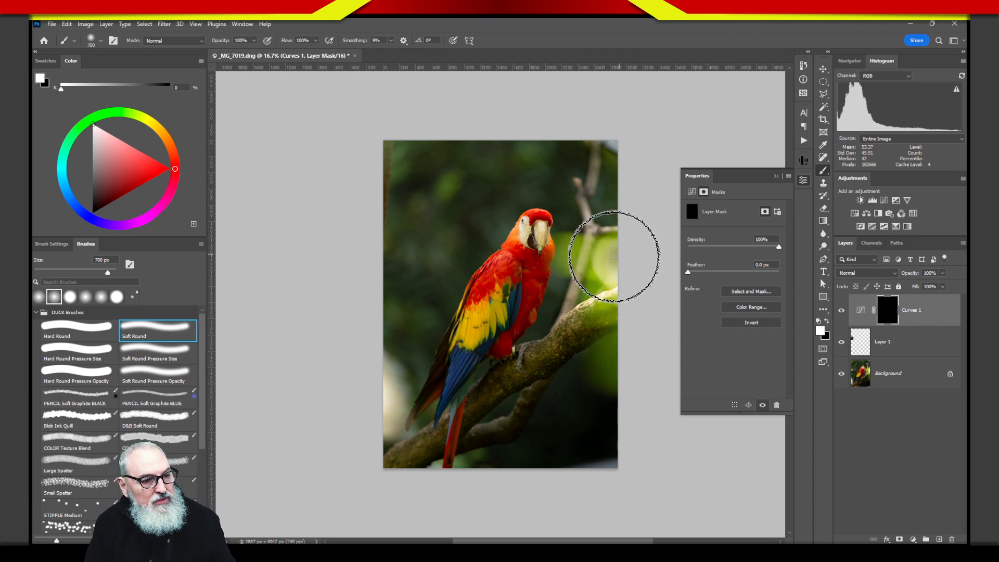
# - Paint white at full opacity on the Curves mask over the bright spots and edges around the parrot, resizing the brush between 175 and 700 px
pyautogui.moveTo(608, 273)
pyautogui.mouseDown()
pyautogui.moveTo(606, 260)
pyautogui.moveTo(582, 252)
pyautogui.moveTo(584, 272)
pyautogui.moveTo(622, 294)
pyautogui.moveTo(601, 258)
pyautogui.moveTo(642, 317)
pyautogui.moveTo(589, 260)
pyautogui.moveTo(598, 260)
pyautogui.mouseUp()
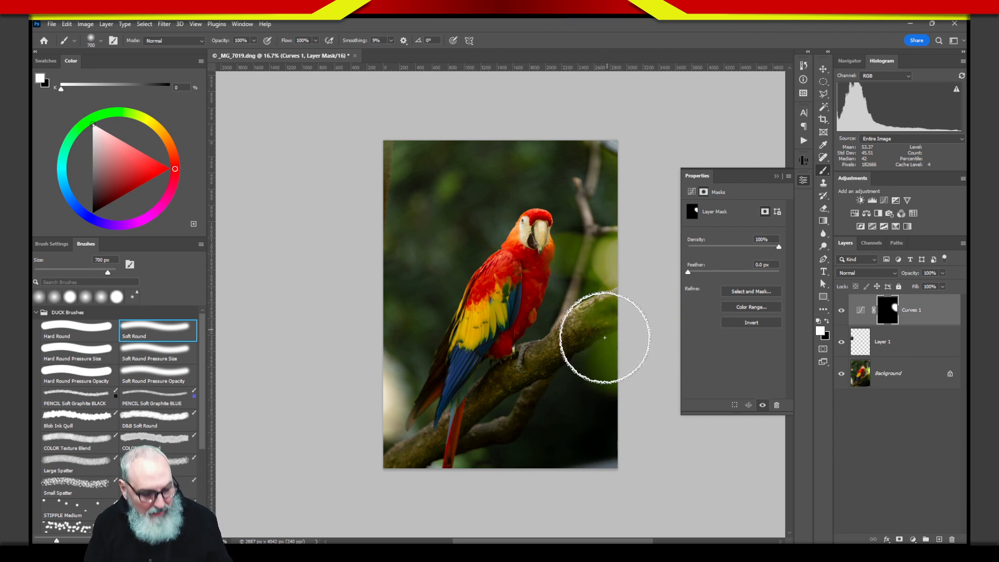
pyautogui.press('[')
pyautogui.press('[')
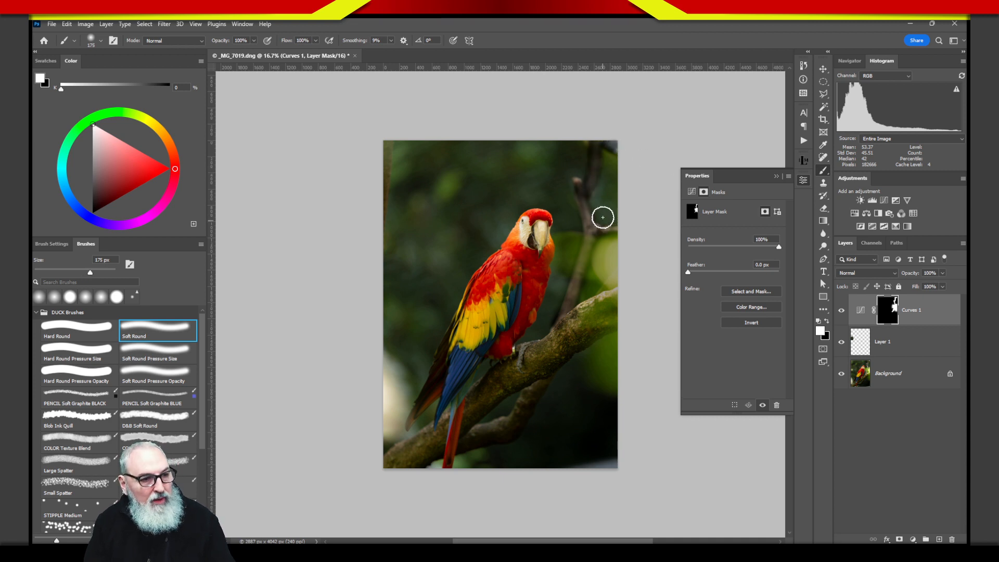
pyautogui.press(']')
pyautogui.press(']')
pyautogui.press(']')
pyautogui.press(']')
pyautogui.moveTo(597, 252)
pyautogui.mouseDown()
pyautogui.moveTo(592, 164)
pyautogui.moveTo(542, 148)
pyautogui.moveTo(618, 202)
pyautogui.moveTo(581, 149)
pyautogui.moveTo(532, 130)
pyautogui.moveTo(613, 232)
pyautogui.moveTo(538, 148)
pyautogui.moveTo(435, 154)
pyautogui.moveTo(373, 280)
pyautogui.moveTo(355, 223)
pyautogui.moveTo(432, 79)
pyautogui.moveTo(354, 251)
pyautogui.moveTo(465, 89)
pyautogui.moveTo(371, 351)
pyautogui.moveTo(371, 447)
pyautogui.moveTo(363, 438)
pyautogui.moveTo(417, 368)
pyautogui.moveTo(559, 472)
pyautogui.moveTo(555, 450)
pyautogui.moveTo(596, 277)
pyautogui.moveTo(612, 425)
pyautogui.moveTo(580, 444)
pyautogui.moveTo(617, 451)
pyautogui.mouseUp()
pyautogui.moveTo(539, 67)
pyautogui.mouseDown()
pyautogui.moveTo(628, 159)
pyautogui.moveTo(648, 248)
pyautogui.mouseUp()
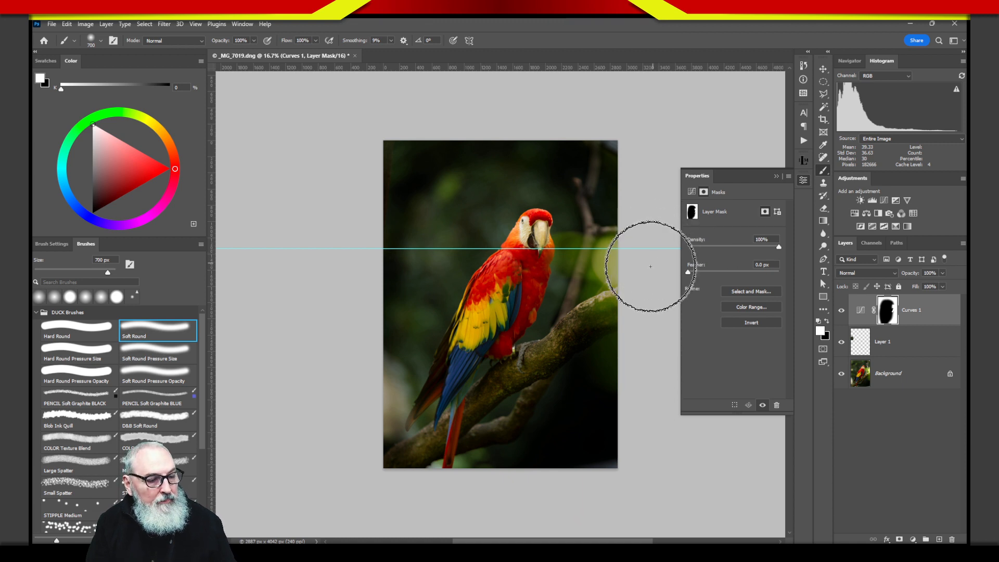
pyautogui.press('v')
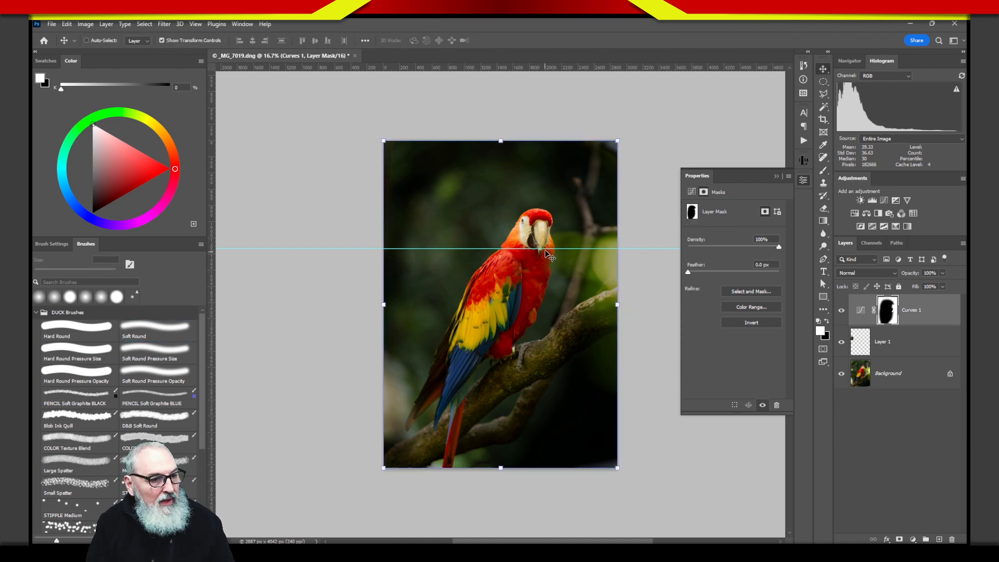
pyautogui.moveTo(549, 249); pyautogui.dragTo(506, 19)
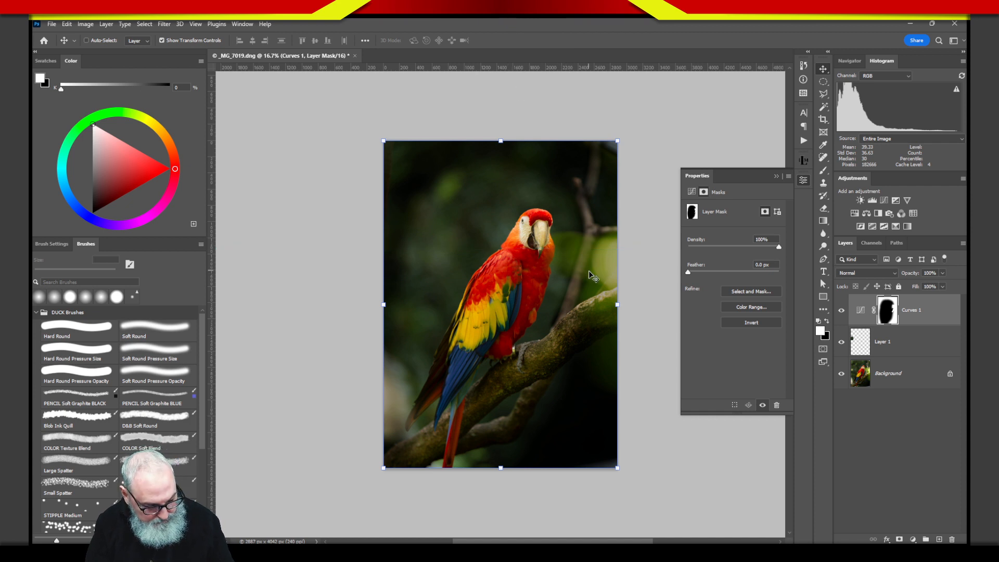
# - Fill the whole Curves mask with black again and set the brush to 20% opacity and 1000 px
pyautogui.press('b')
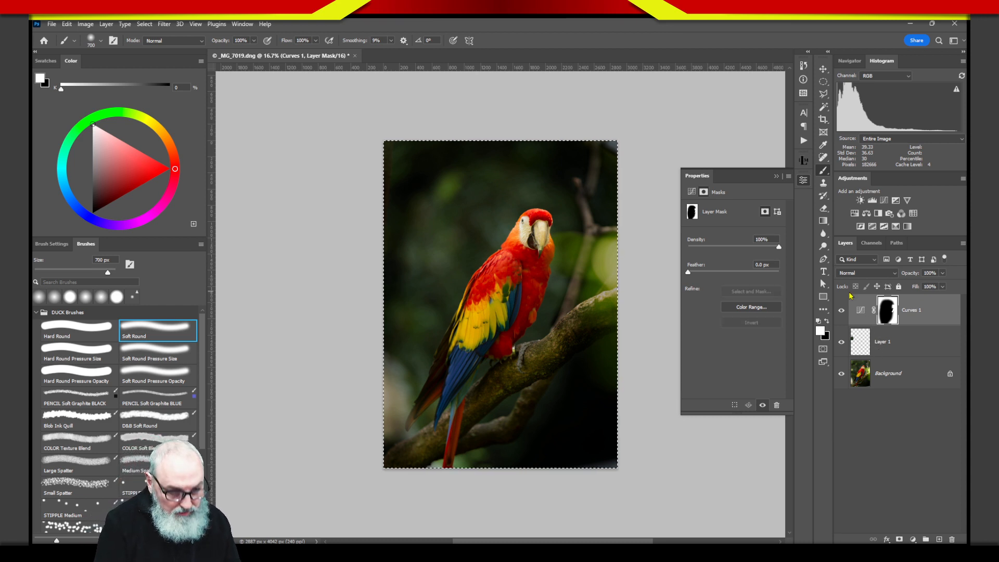
pyautogui.hotkey('ctrl', 'BackSpace')
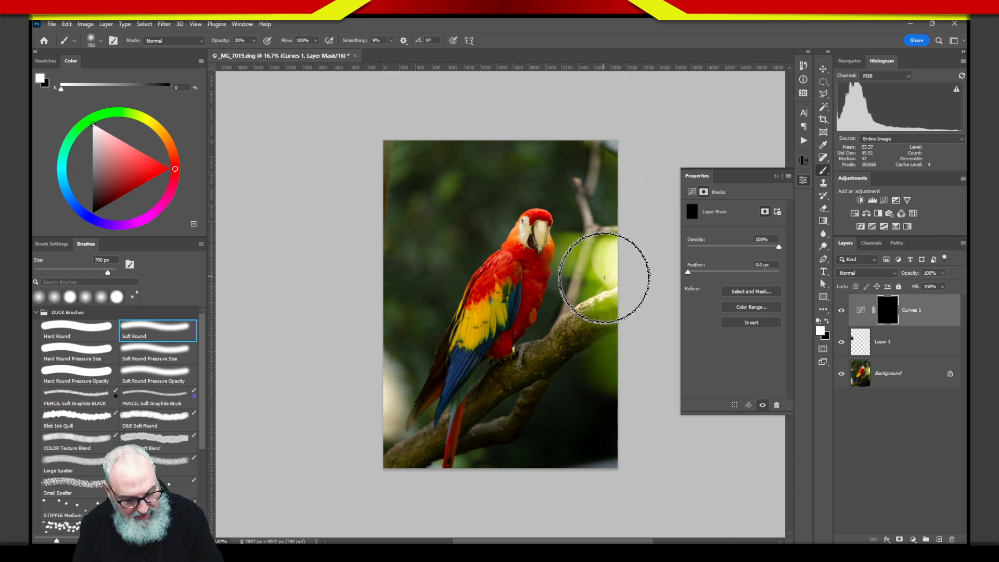
pyautogui.press(']')
pyautogui.press(']')
pyautogui.press(']')
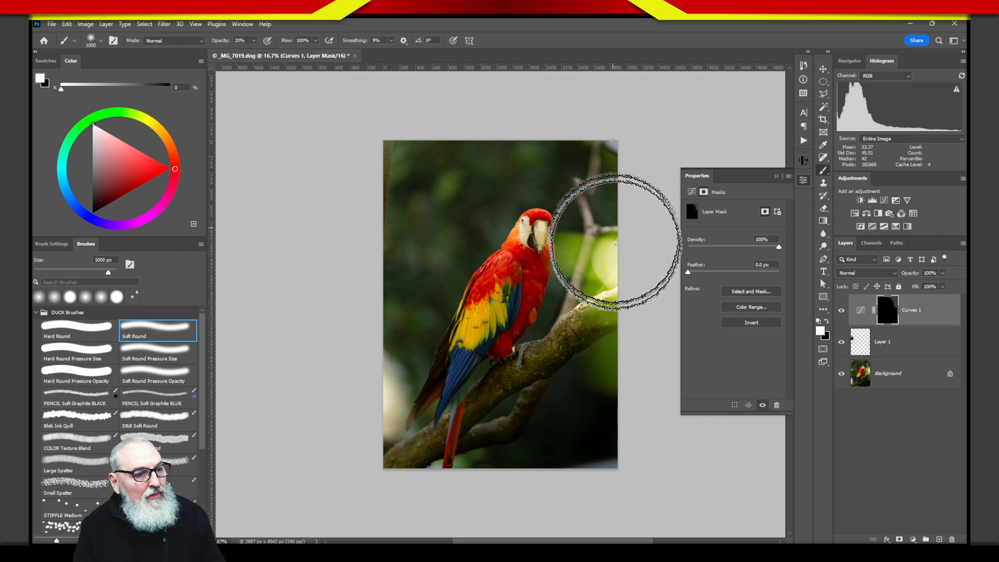
# - Build up white strokes on the Curves mask over the bright background on both sides of the parrot
pyautogui.moveTo(617, 241)
pyautogui.mouseDown()
pyautogui.moveTo(603, 274)
pyautogui.moveTo(591, 245)
pyautogui.moveTo(584, 267)
pyautogui.moveTo(579, 248)
pyautogui.moveTo(589, 276)
pyautogui.moveTo(608, 250)
pyautogui.moveTo(608, 311)
pyautogui.moveTo(611, 245)
pyautogui.moveTo(610, 312)
pyautogui.moveTo(615, 251)
pyautogui.moveTo(607, 314)
pyautogui.moveTo(613, 244)
pyautogui.moveTo(614, 264)
pyautogui.moveTo(604, 220)
pyautogui.moveTo(559, 143)
pyautogui.moveTo(607, 180)
pyautogui.mouseUp()
pyautogui.moveTo(379, 208)
pyautogui.mouseDown()
pyautogui.moveTo(381, 409)
pyautogui.moveTo(371, 387)
pyautogui.moveTo(393, 455)
pyautogui.moveTo(381, 411)
pyautogui.moveTo(403, 449)
pyautogui.moveTo(425, 458)
pyautogui.moveTo(381, 380)
pyautogui.moveTo(381, 411)
pyautogui.moveTo(373, 384)
pyautogui.moveTo(408, 469)
pyautogui.mouseUp()
pyautogui.moveTo(618, 260)
pyautogui.mouseDown()
pyautogui.moveTo(607, 301)
pyautogui.moveTo(597, 252)
pyautogui.moveTo(619, 269)
pyautogui.moveTo(614, 302)
pyautogui.moveTo(618, 245)
pyautogui.moveTo(618, 374)
pyautogui.moveTo(603, 469)
pyautogui.moveTo(564, 471)
pyautogui.moveTo(623, 318)
pyautogui.moveTo(597, 153)
pyautogui.mouseUp()
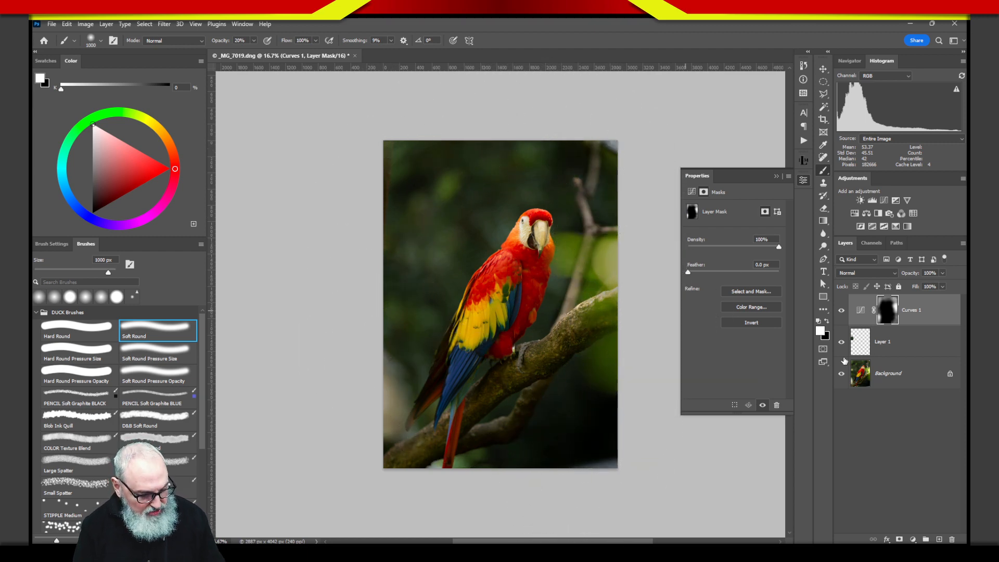
# - Display the Curves mask on its own and paint white around the photo's edges to even out the darkened border
pyautogui.keyDown('alt'); pyautogui.click(895, 314); pyautogui.keyUp('alt')
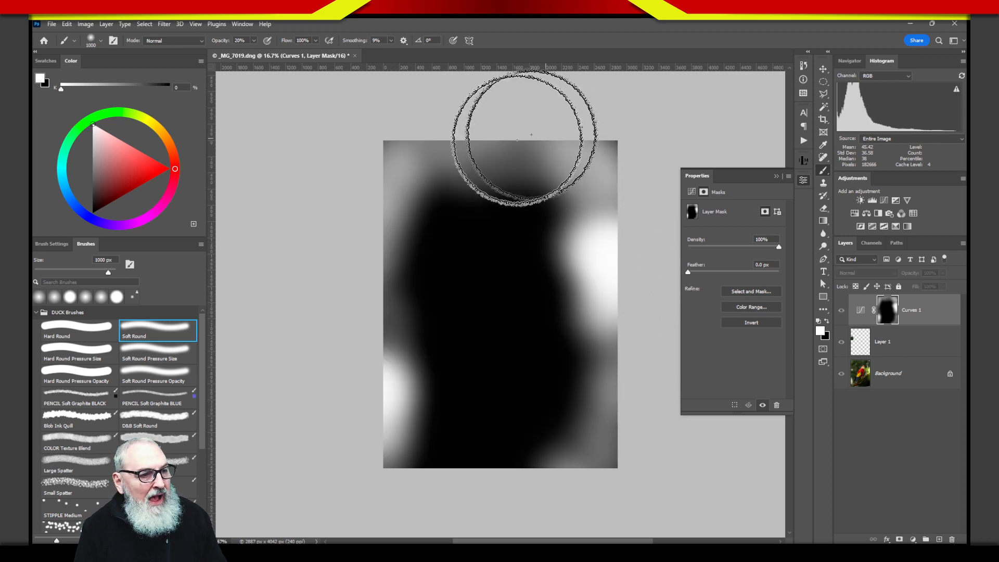
pyautogui.moveTo(620, 165)
pyautogui.mouseDown()
pyautogui.moveTo(605, 144)
pyautogui.moveTo(562, 138)
pyautogui.moveTo(528, 150)
pyautogui.mouseUp()
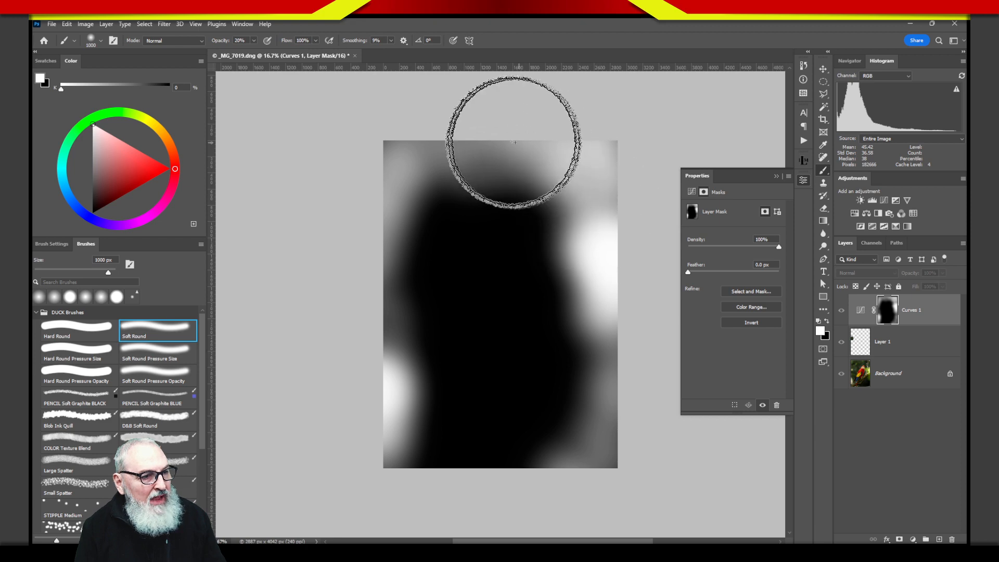
pyautogui.moveTo(397, 138)
pyautogui.mouseDown()
pyautogui.moveTo(374, 225)
pyautogui.moveTo(448, 160)
pyautogui.moveTo(405, 216)
pyautogui.moveTo(372, 303)
pyautogui.moveTo(376, 432)
pyautogui.moveTo(401, 487)
pyautogui.moveTo(536, 489)
pyautogui.moveTo(606, 449)
pyautogui.moveTo(607, 436)
pyautogui.moveTo(517, 473)
pyautogui.moveTo(463, 461)
pyautogui.moveTo(440, 472)
pyautogui.moveTo(529, 487)
pyautogui.moveTo(610, 440)
pyautogui.moveTo(620, 444)
pyautogui.moveTo(605, 482)
pyautogui.moveTo(622, 327)
pyautogui.mouseUp()
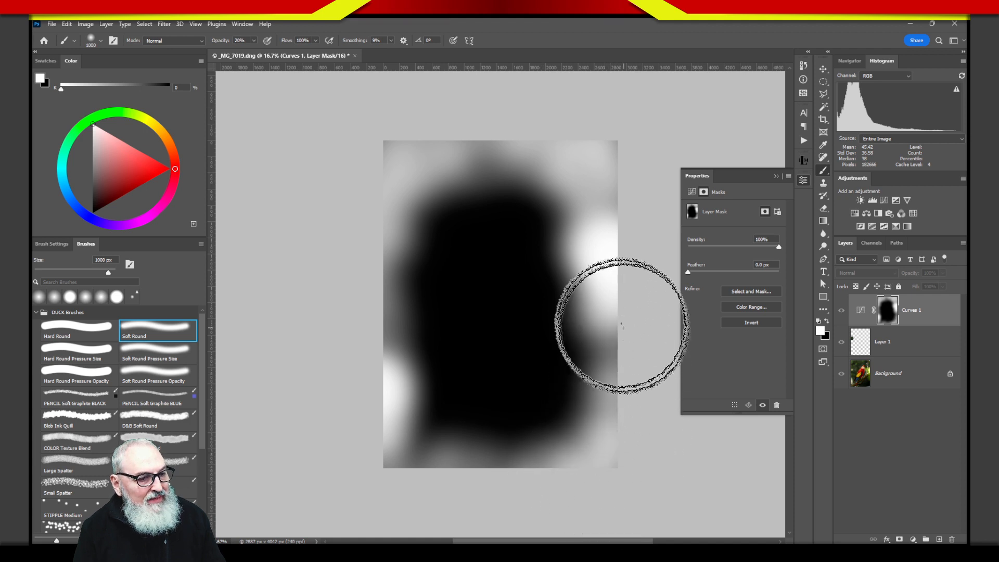
# - Reopen the Curves 1 settings, lower the white endpoint, and set the midtone point to input 160, output 54
pyautogui.click(862, 312)
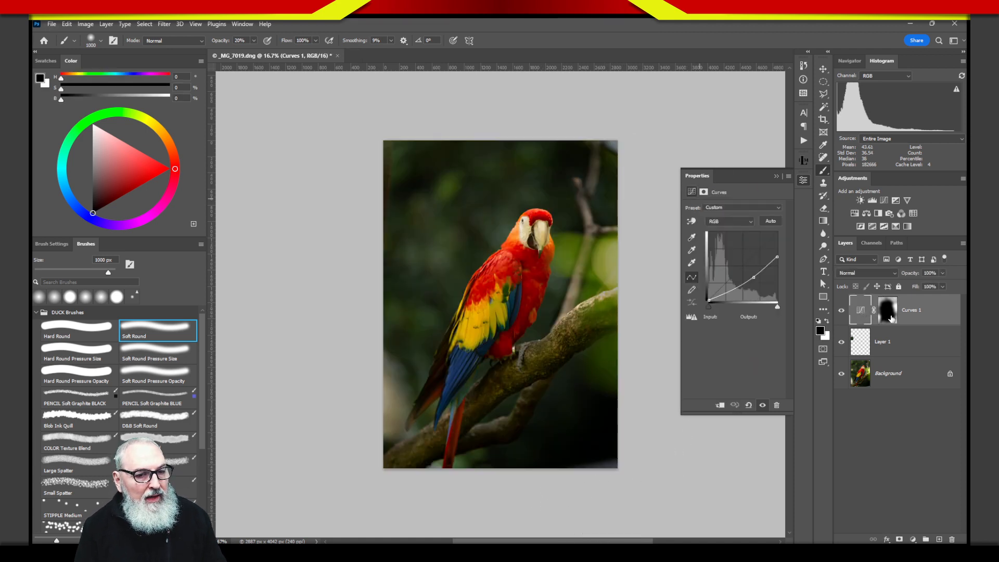
pyautogui.click(889, 312)
pyautogui.click(861, 314)
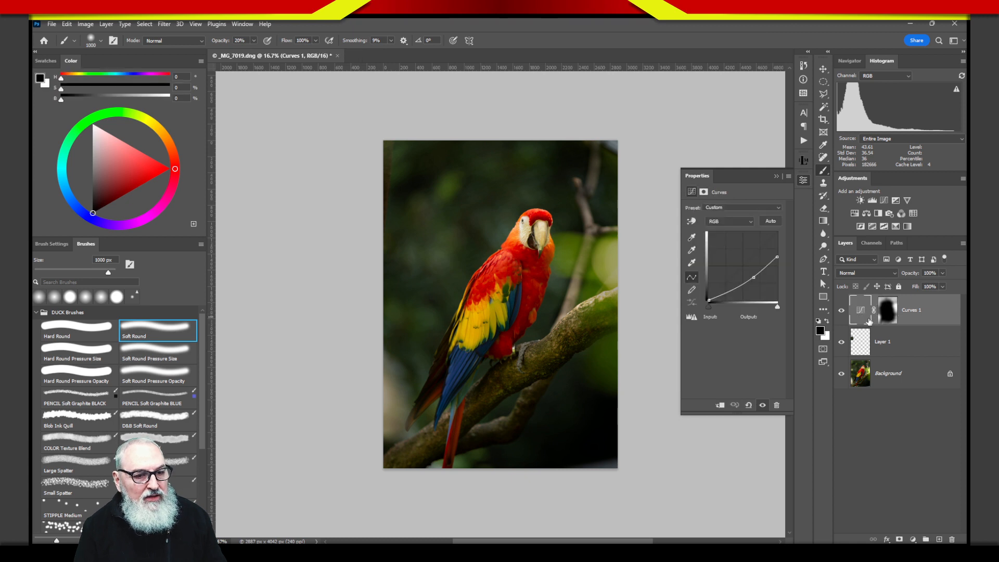
pyautogui.moveTo(753, 277); pyautogui.dragTo(777, 265)
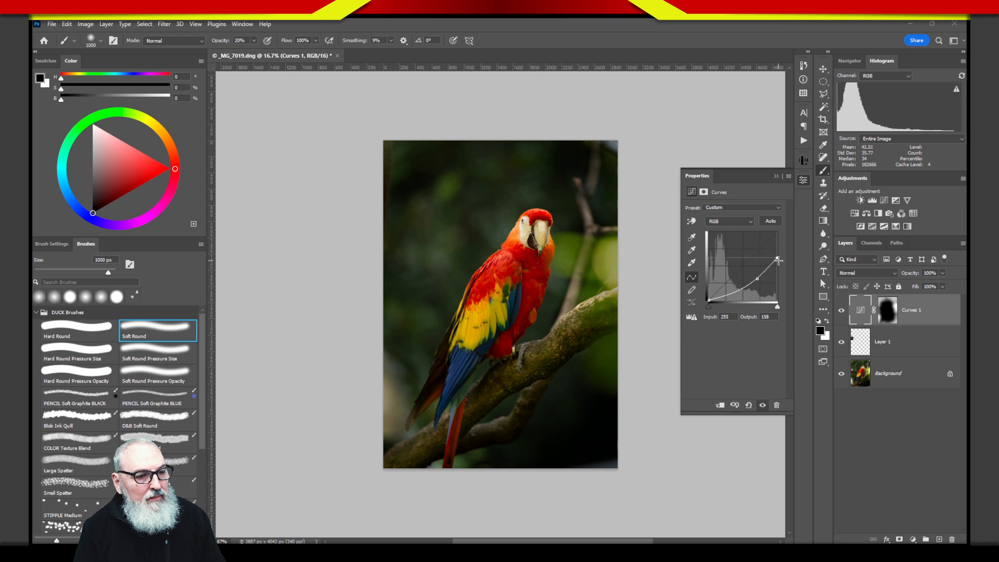
pyautogui.moveTo(758, 281); pyautogui.dragTo(752, 285)
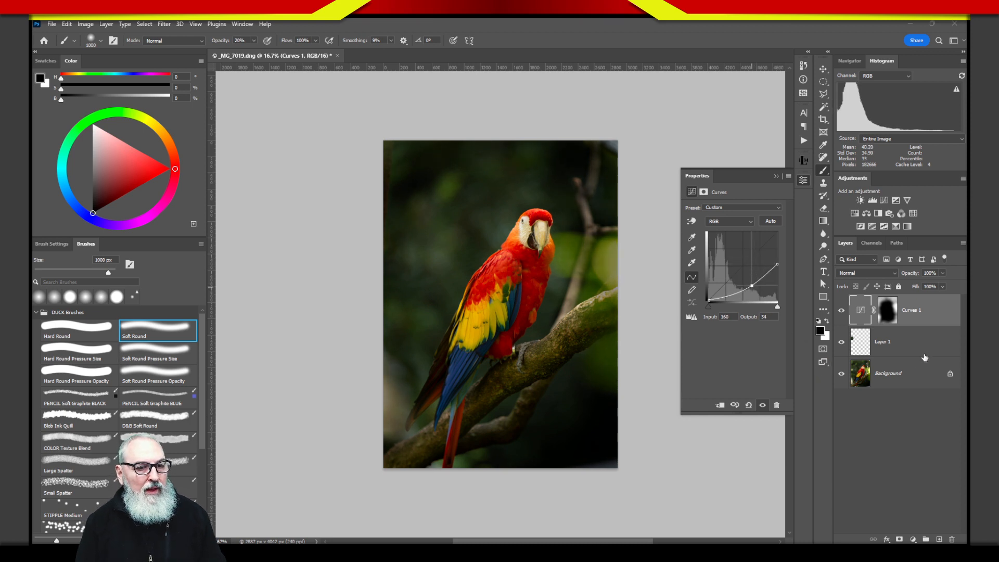
# - Compare the photo with and without the Curves 1 adjustment, and with and without the Layer 1 healing
pyautogui.click(841, 312)
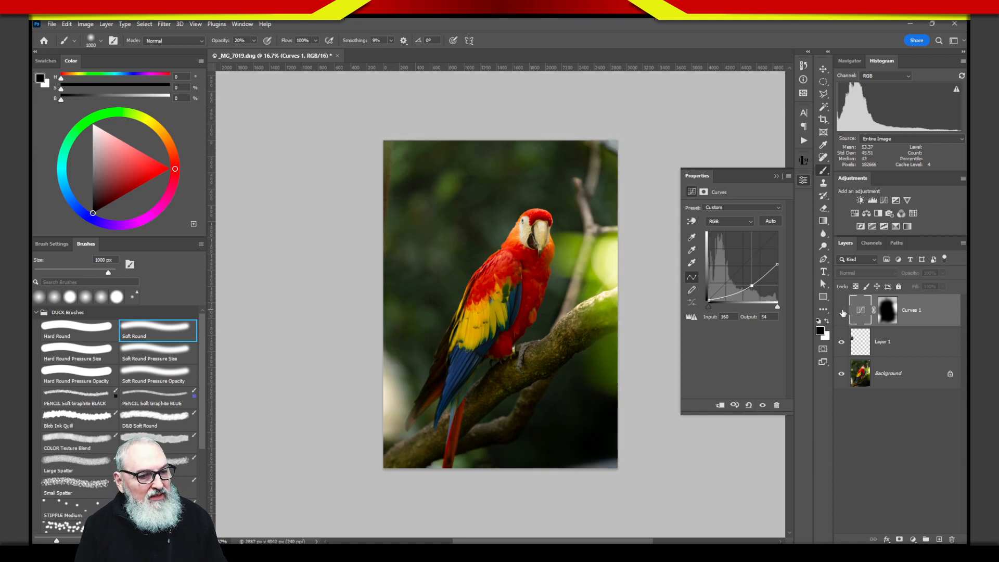
pyautogui.click(843, 314)
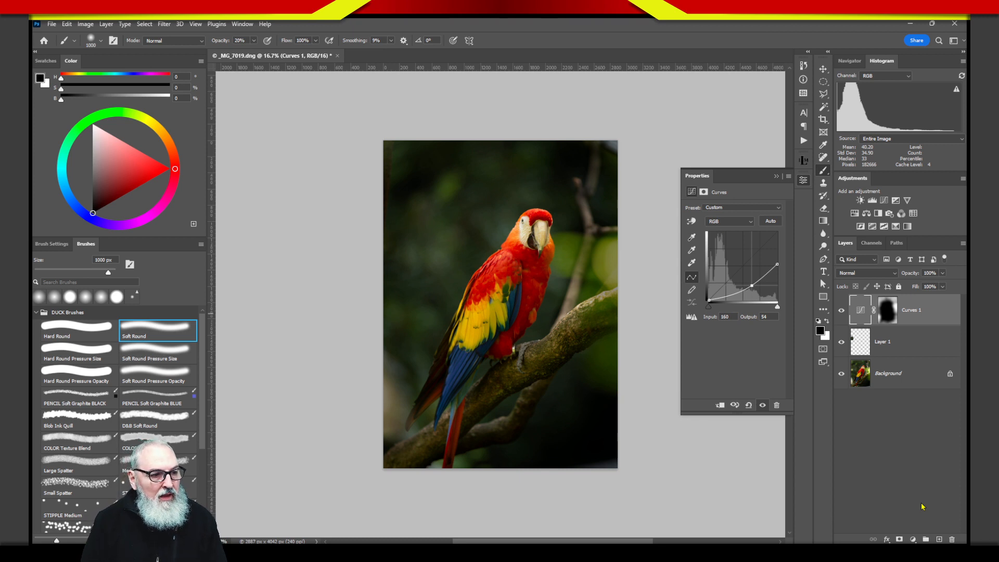
pyautogui.click(842, 343)
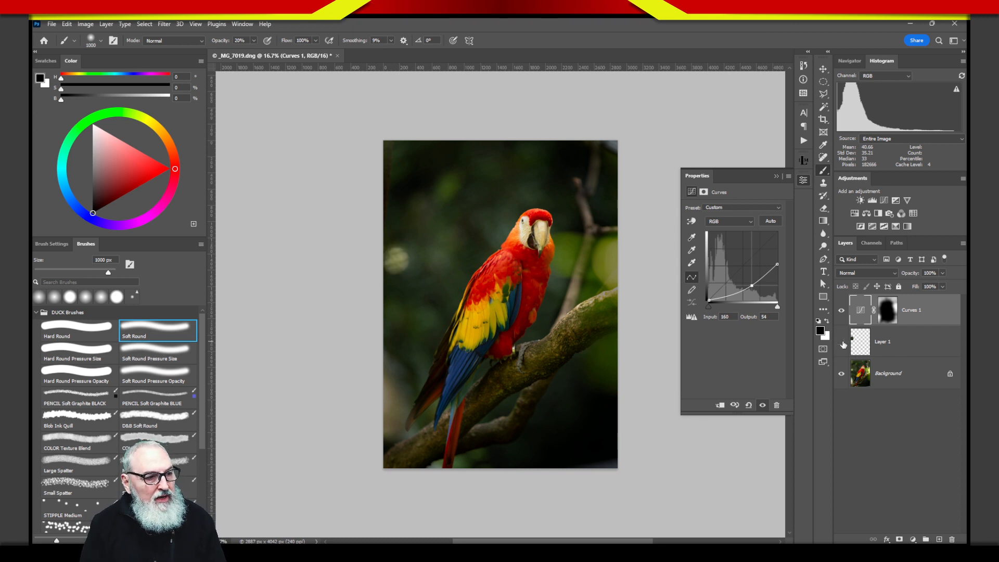
pyautogui.click(841, 342)
pyautogui.click(841, 342)
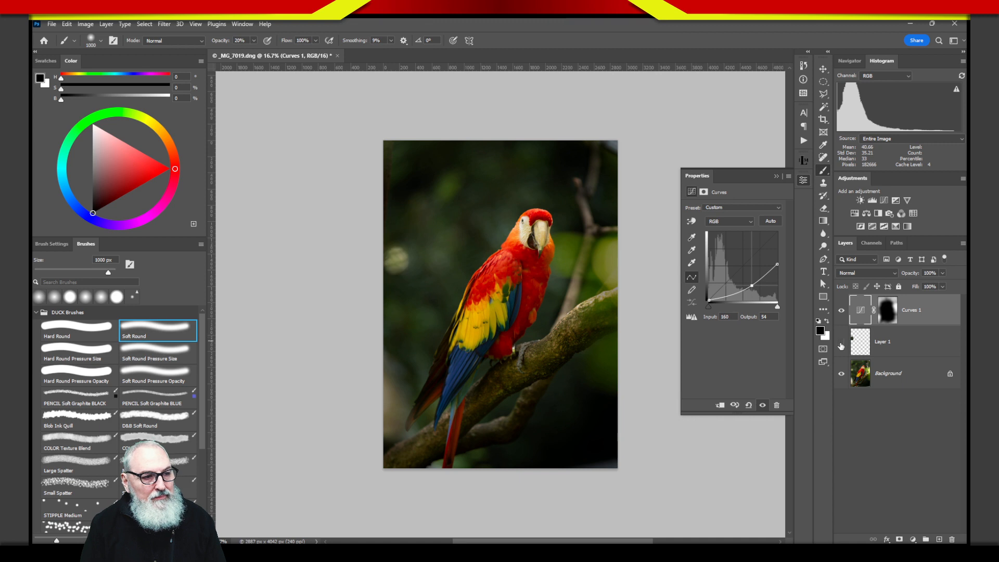
pyautogui.click(841, 343)
pyautogui.click(842, 343)
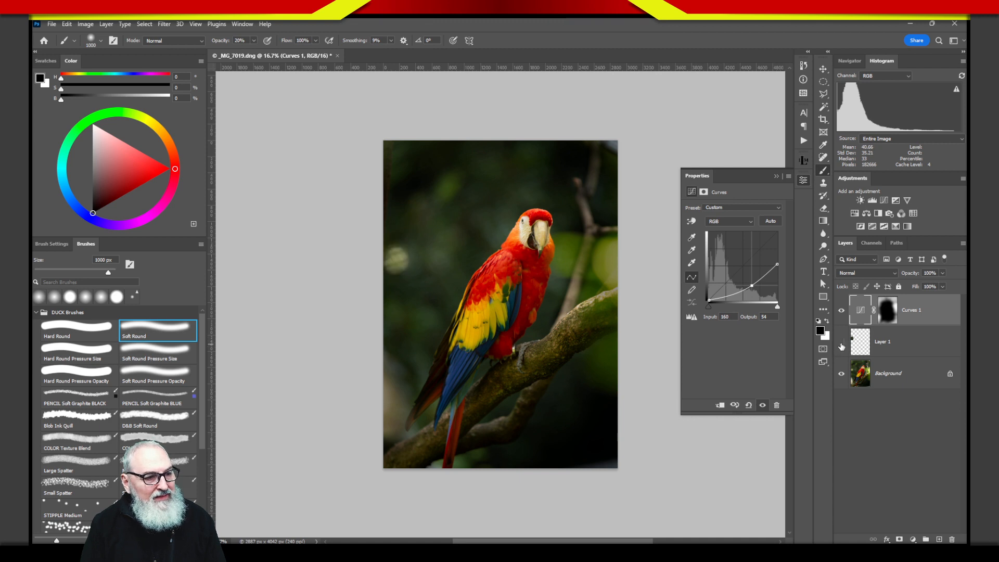
pyautogui.click(841, 344)
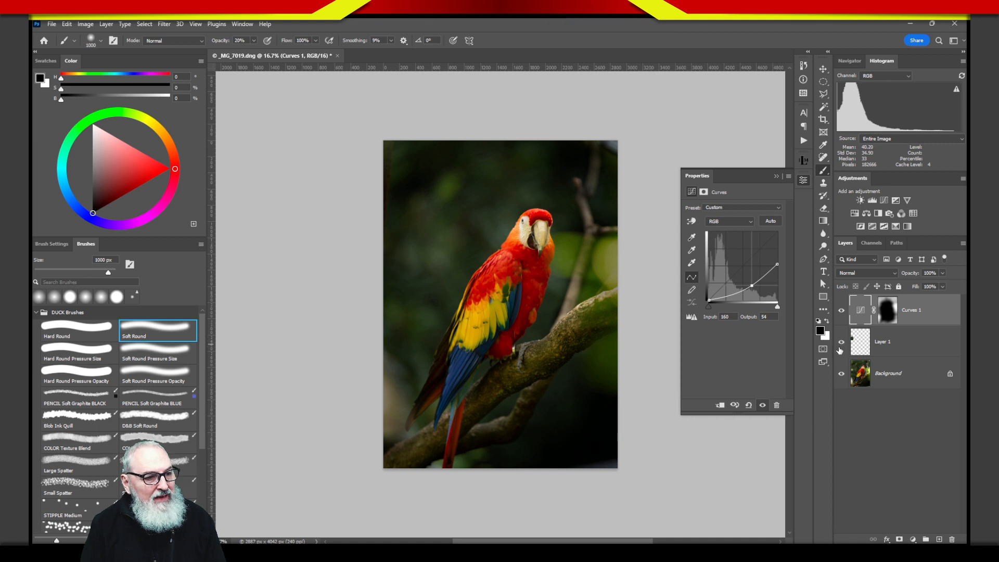
# - Check the overall background darkening by repeatedly hiding and showing the Curves 1 layer
pyautogui.click(843, 311)
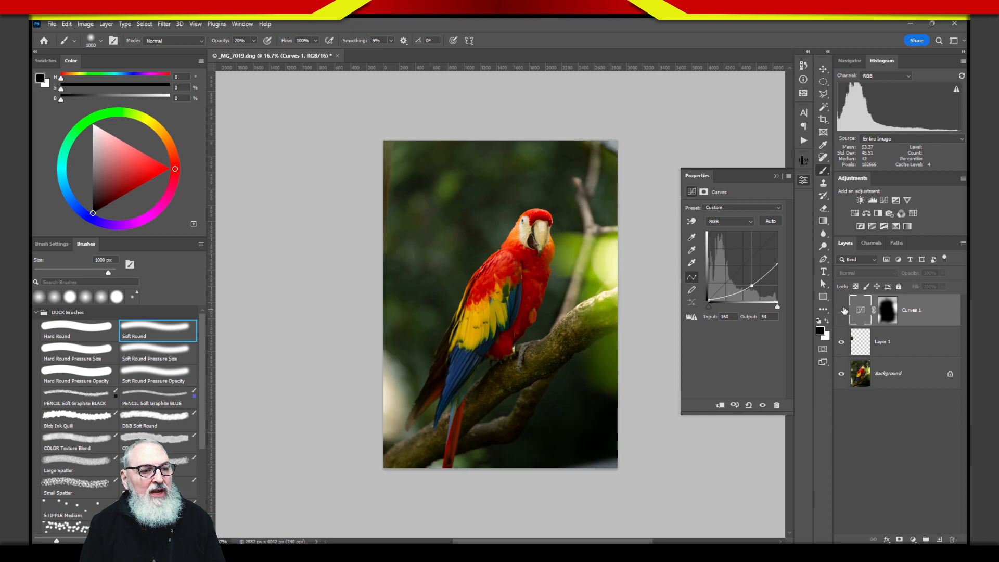
pyautogui.click(843, 311)
pyautogui.click(843, 311)
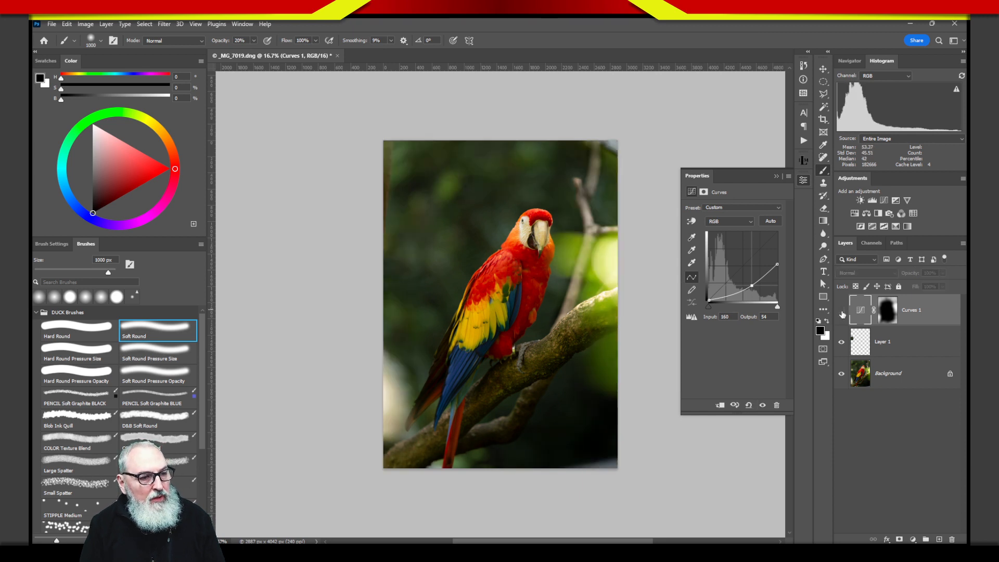
pyautogui.click(842, 312)
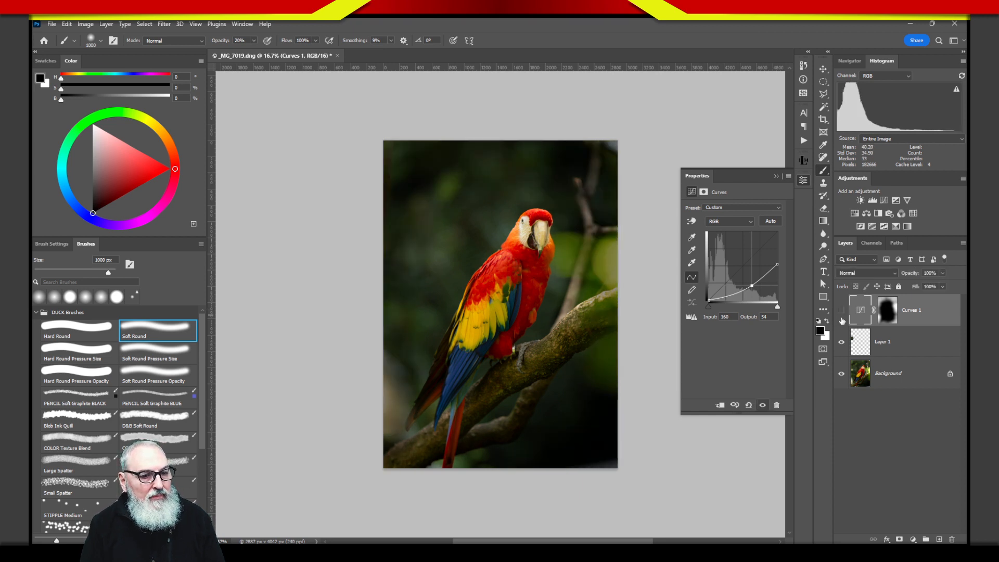
pyautogui.click(842, 312)
pyautogui.click(841, 312)
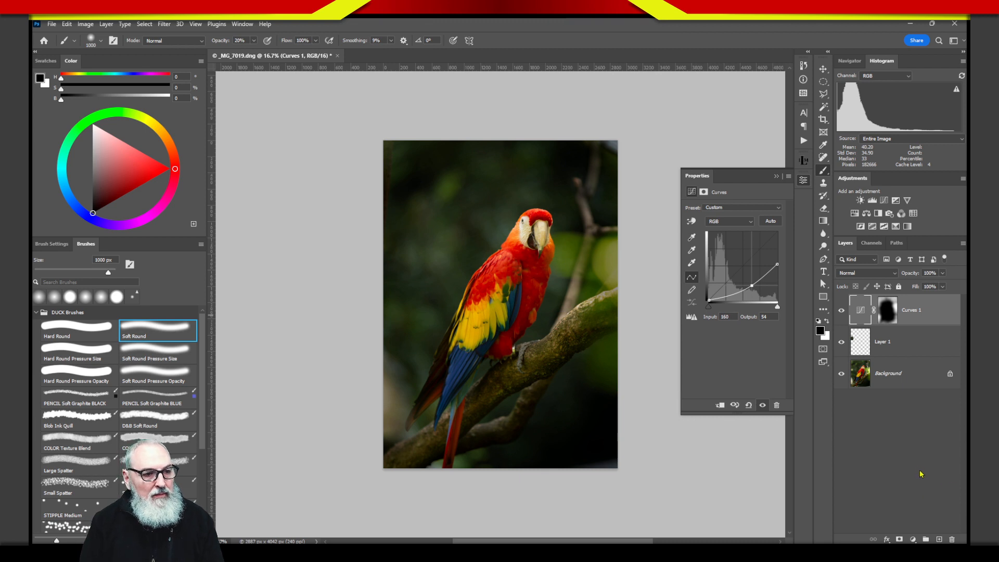
# - Add a second Curves adjustment above Curves 1 and raise its midtone point to input 122, output 173
pyautogui.click(930, 505)
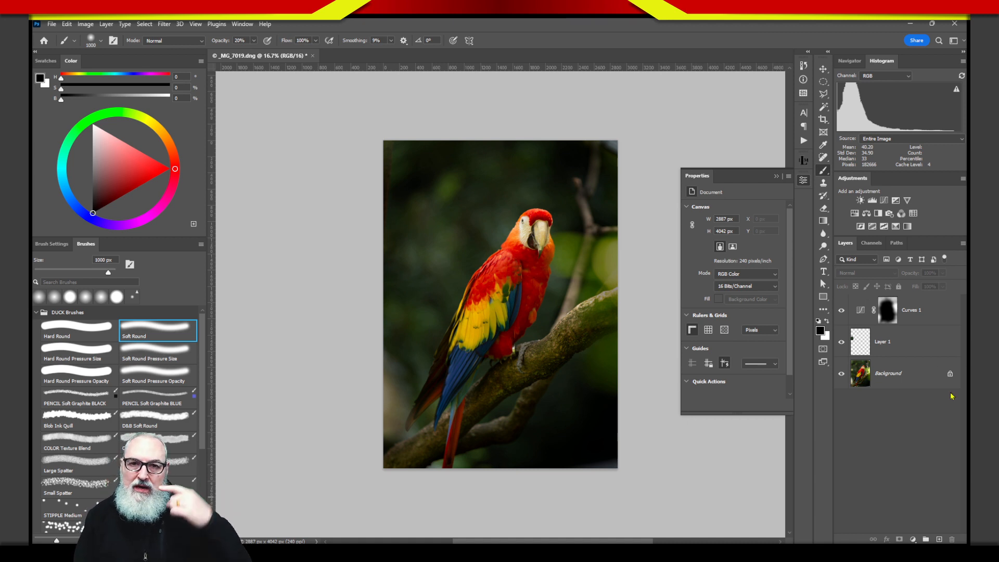
pyautogui.click(884, 201)
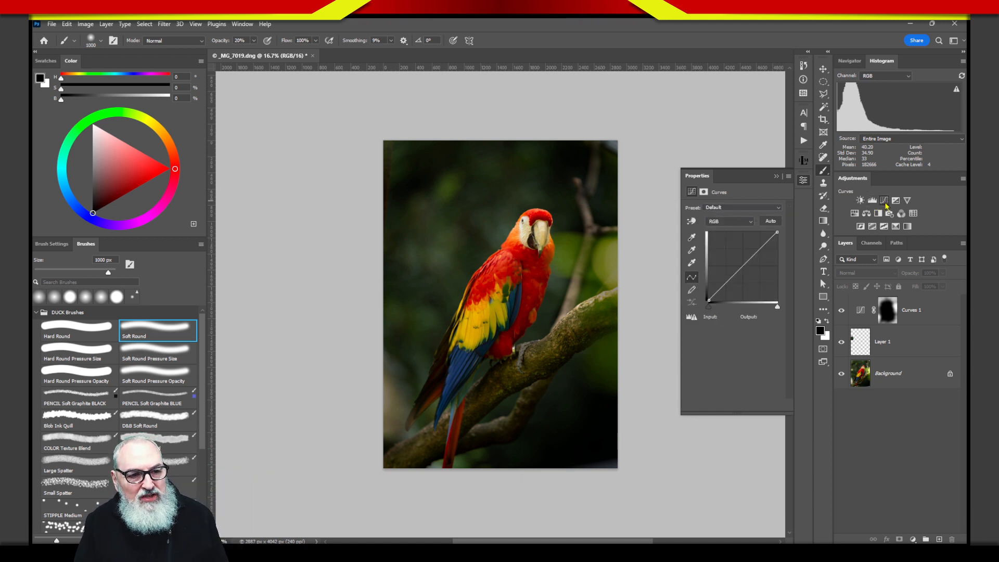
pyautogui.click(744, 265)
pyautogui.moveTo(743, 265); pyautogui.dragTo(742, 254)
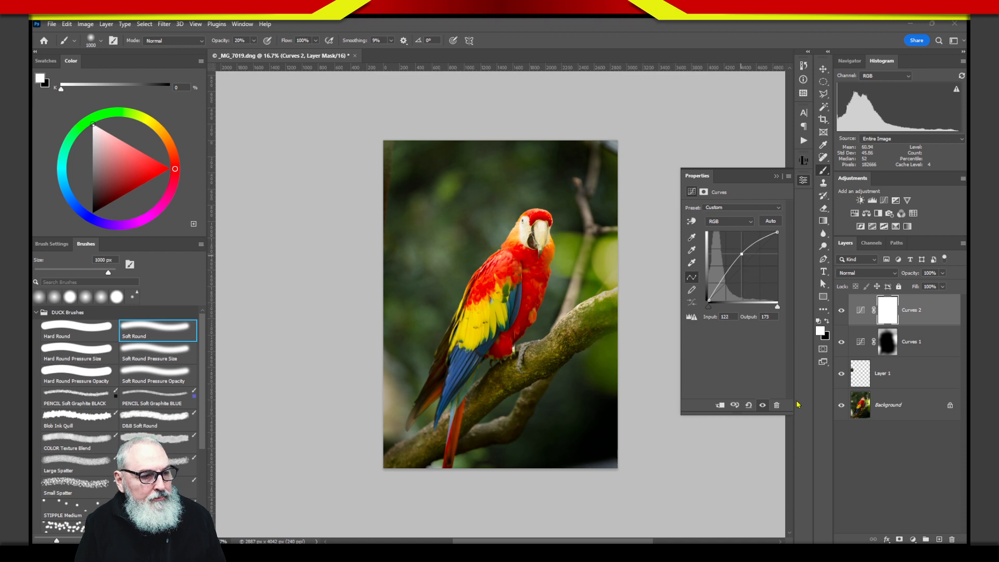
# - Invert the Curves 2 mask to black and paint white over the parrot to brighten only the bird
pyautogui.click(894, 316)
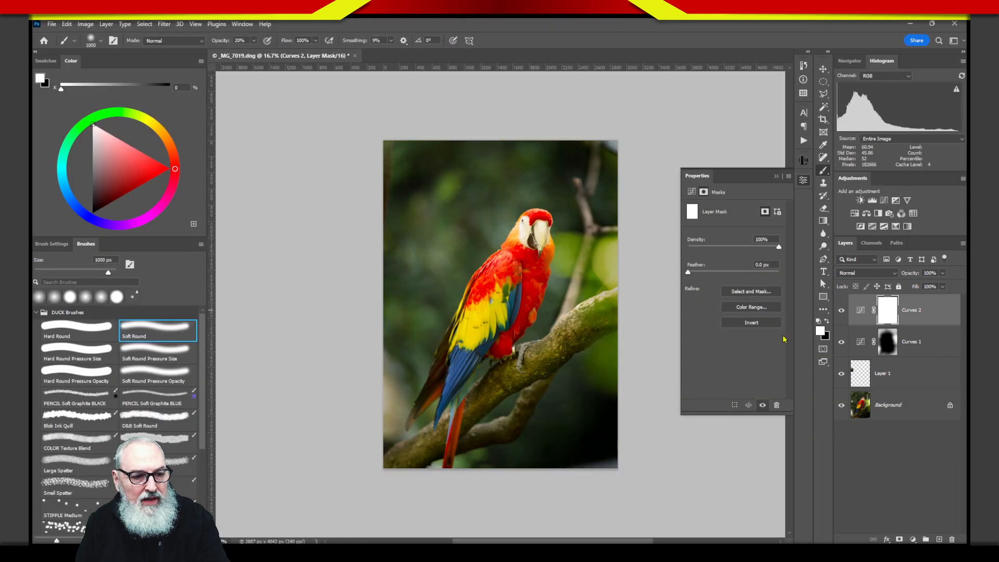
pyautogui.click(751, 323)
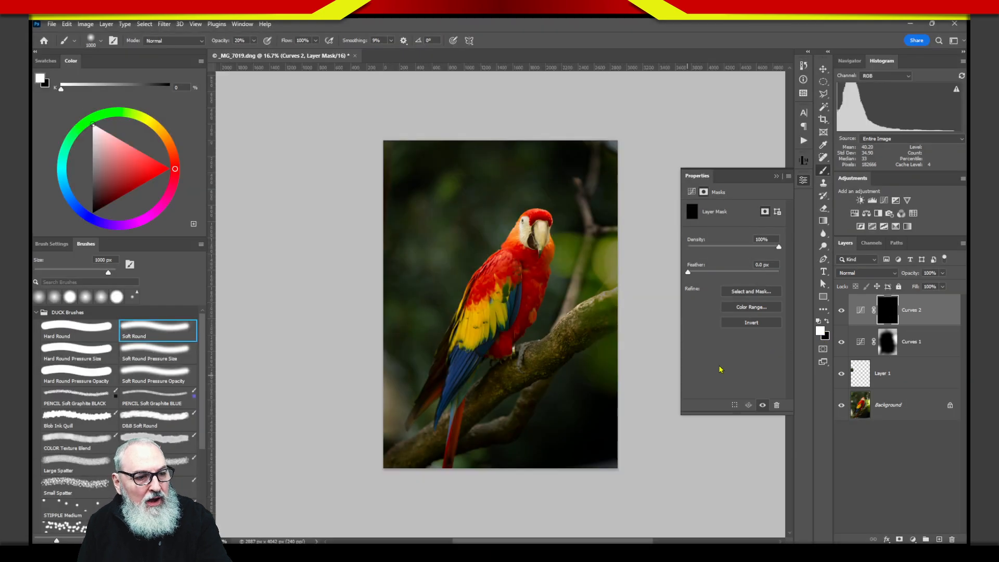
pyautogui.moveTo(533, 238)
pyautogui.mouseDown()
pyautogui.moveTo(505, 298)
pyautogui.moveTo(530, 244)
pyautogui.moveTo(473, 323)
pyautogui.moveTo(533, 228)
pyautogui.moveTo(446, 429)
pyautogui.mouseUp()
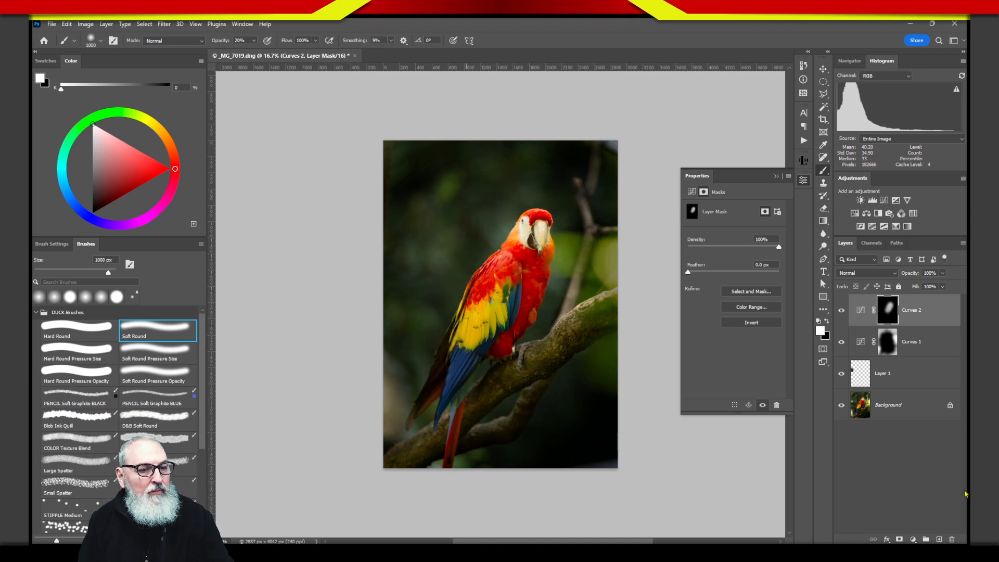
# - Compare the parrot with and without the Curves 2 brightening, and inspect the Curves 2 layer mask on its own
pyautogui.click(841, 311)
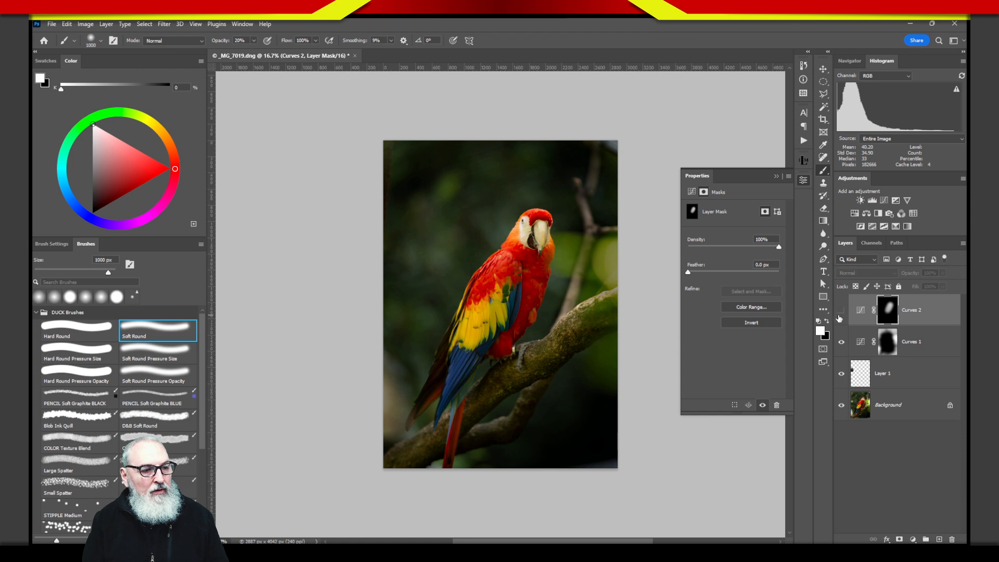
pyautogui.click(841, 312)
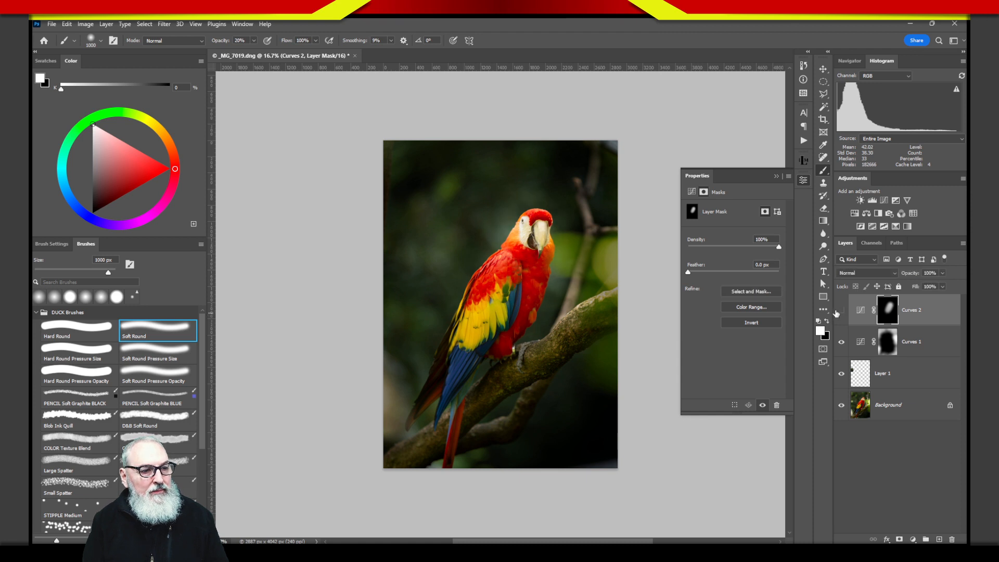
pyautogui.click(841, 310)
pyautogui.click(840, 310)
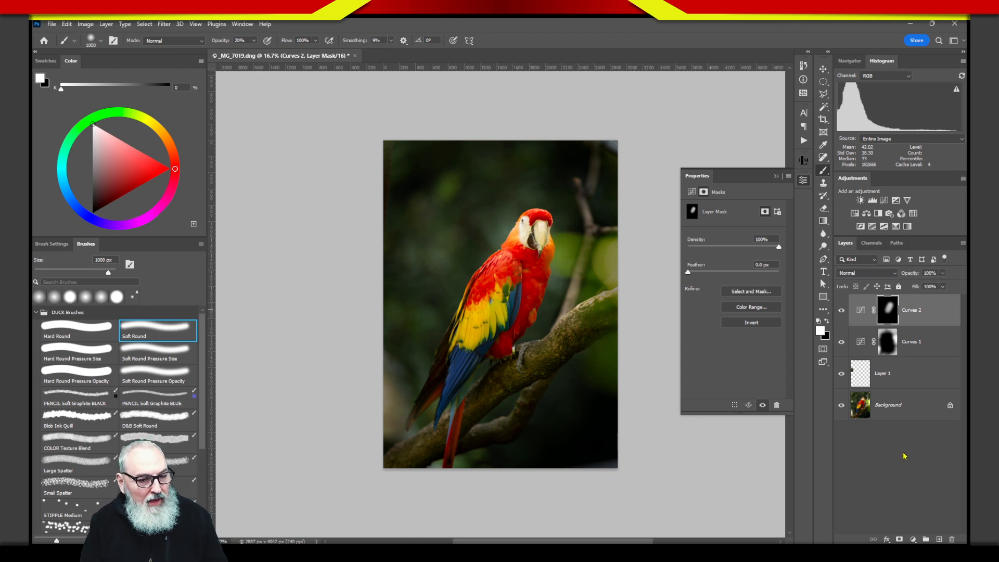
pyautogui.keyDown('alt'); pyautogui.click(889, 315); pyautogui.keyUp('alt')
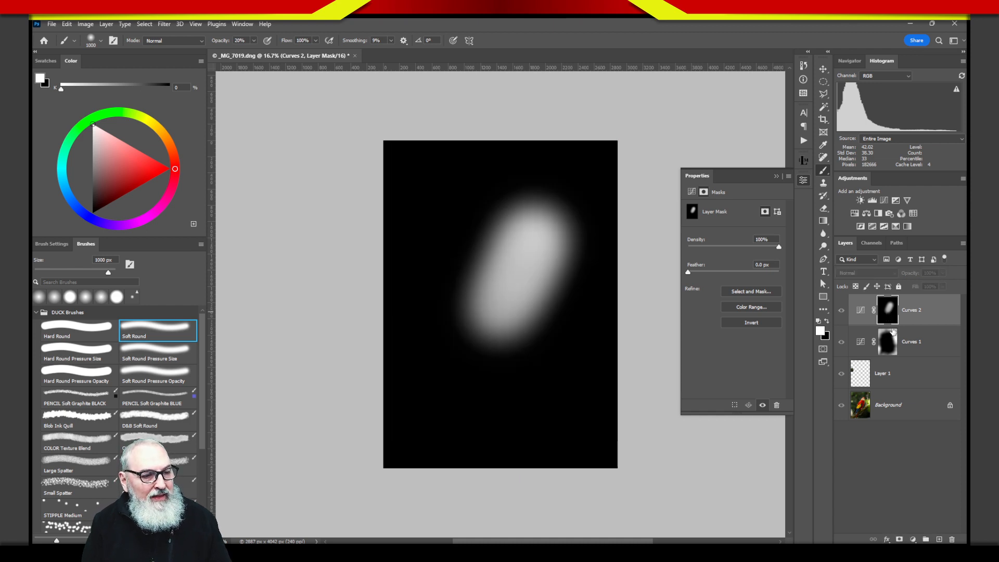
pyautogui.click(862, 315)
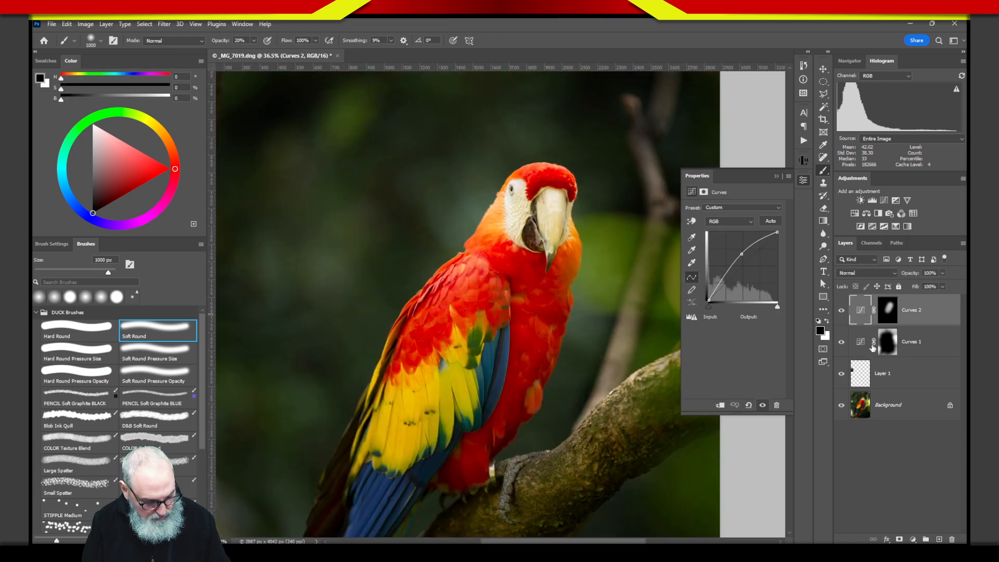
# - Review the Curves 1 curve and move the Curves 2 midtone point to input 129, output 178
pyautogui.hotkey('ctrl', '0')
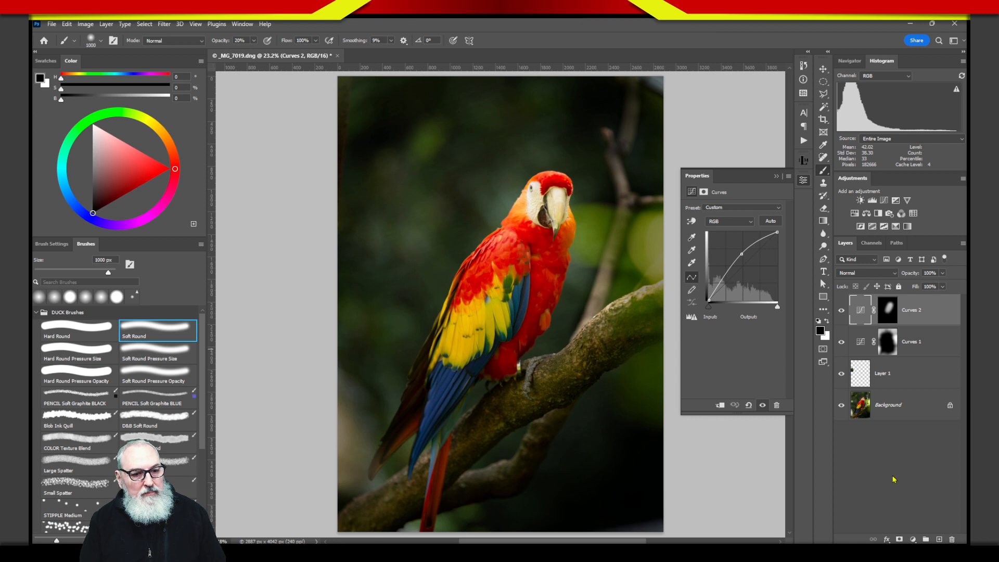
pyautogui.click(859, 342)
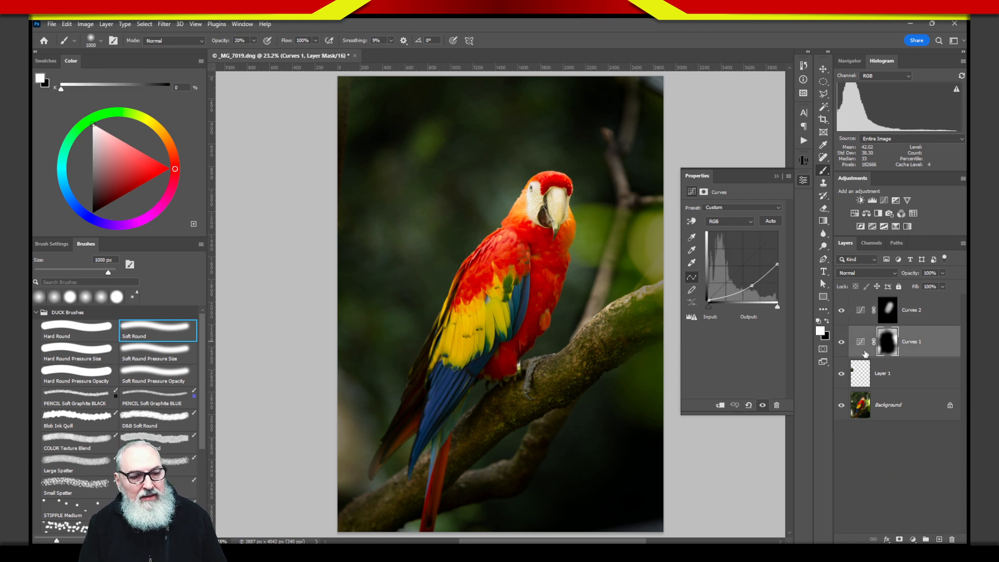
pyautogui.click(861, 315)
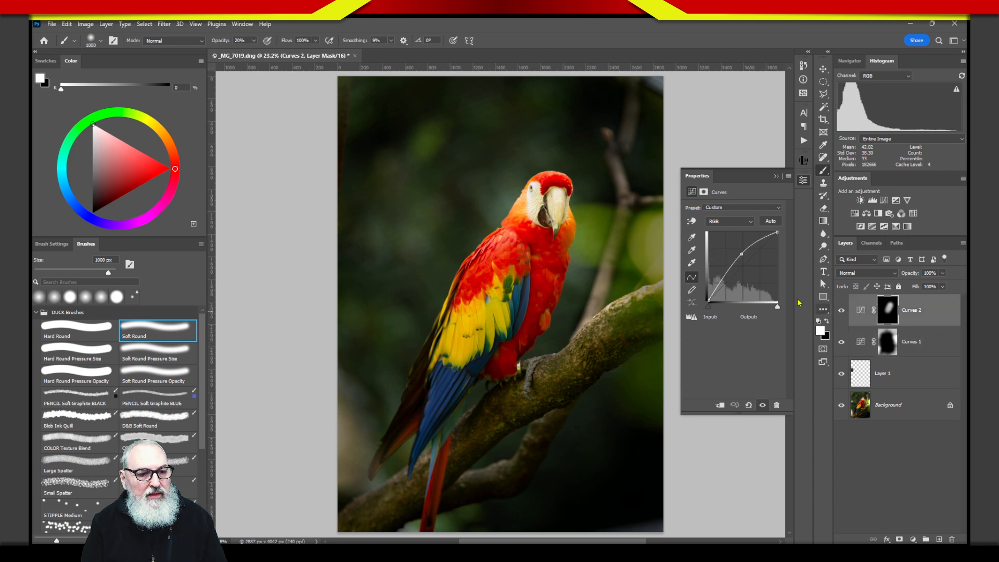
pyautogui.moveTo(742, 256); pyautogui.dragTo(743, 252)
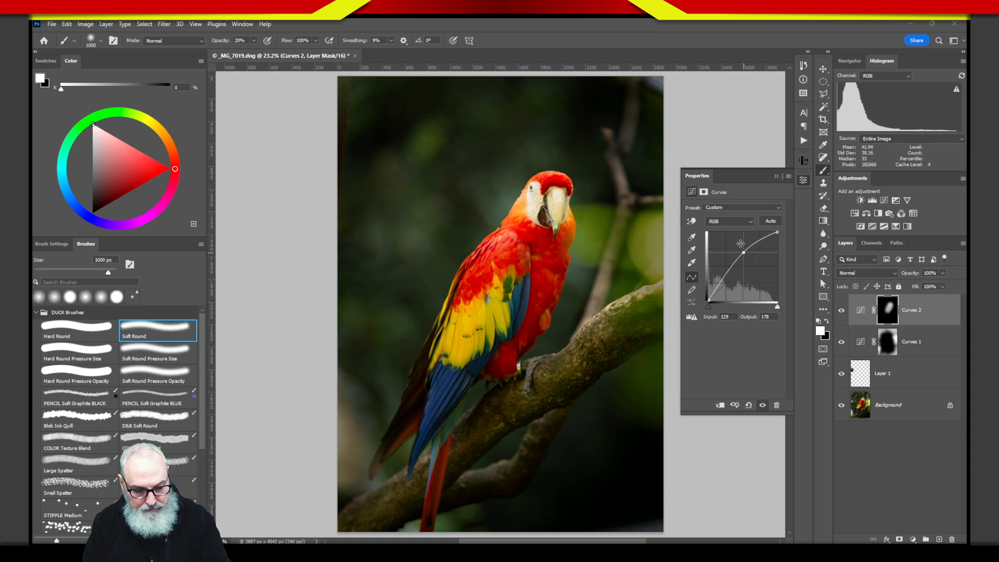
pyautogui.moveTo(739, 235)
pyautogui.mouseDown()
pyautogui.moveTo(736, 193)
pyautogui.moveTo(746, 211)
pyautogui.mouseUp()
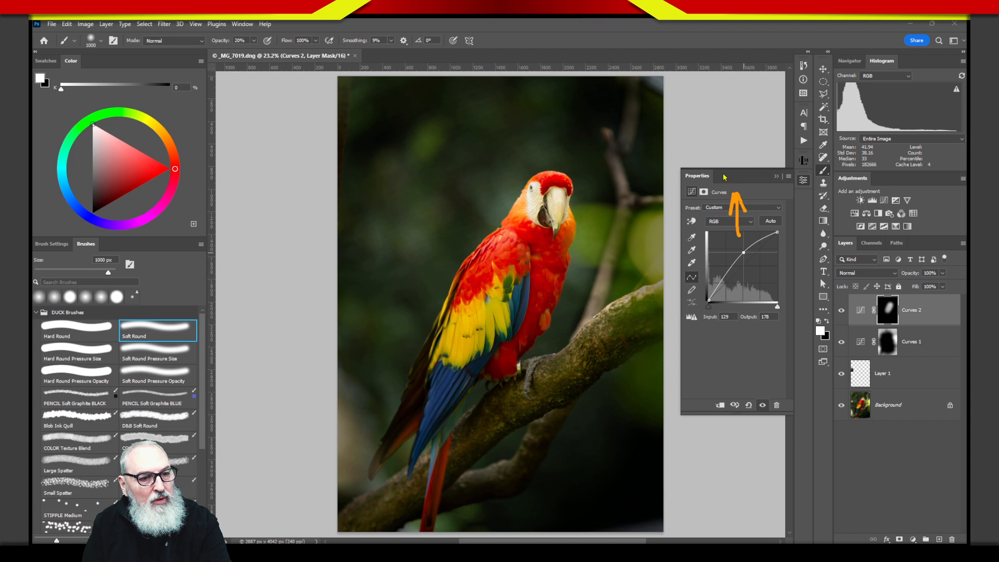
pyautogui.moveTo(720, 170)
pyautogui.mouseDown()
pyautogui.moveTo(749, 190)
pyautogui.moveTo(758, 174)
pyautogui.moveTo(774, 193)
pyautogui.moveTo(765, 199)
pyautogui.moveTo(796, 200)
pyautogui.mouseUp()
pyautogui.moveTo(810, 165); pyautogui.dragTo(804, 185)
pyautogui.moveTo(799, 179); pyautogui.dragTo(815, 170)
pyautogui.moveTo(747, 271)
pyautogui.mouseDown()
pyautogui.moveTo(748, 340)
pyautogui.moveTo(742, 325)
pyautogui.moveTo(765, 327)
pyautogui.mouseUp()
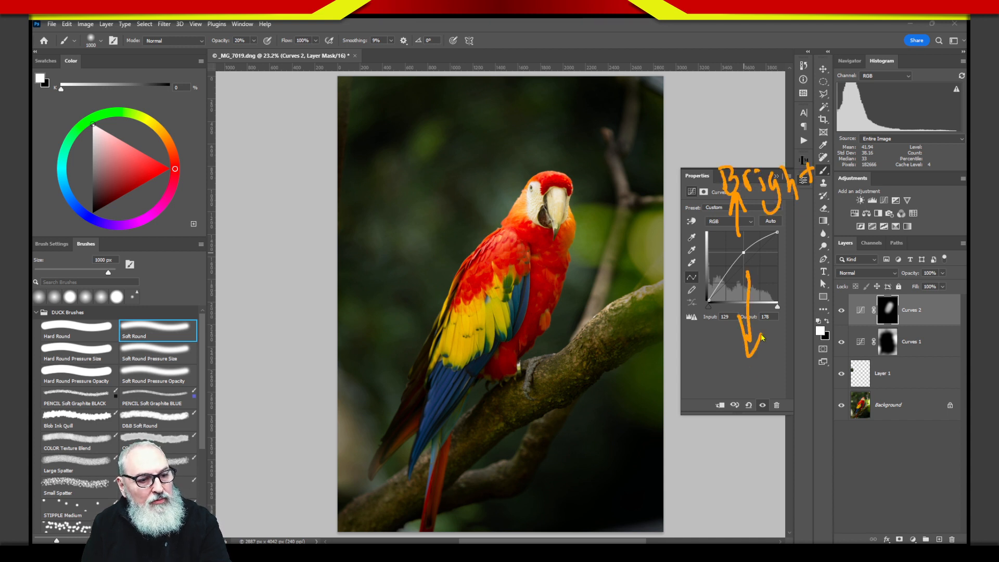
pyautogui.moveTo(722, 403)
pyautogui.mouseDown()
pyautogui.moveTo(716, 380)
pyautogui.moveTo(753, 390)
pyautogui.moveTo(771, 359)
pyautogui.moveTo(815, 365)
pyautogui.mouseUp()
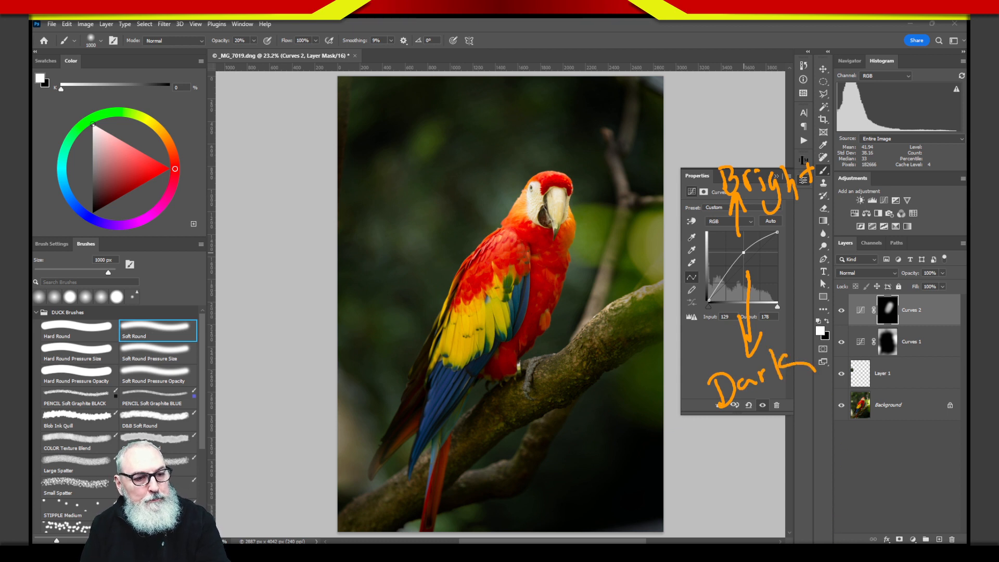
pyautogui.press('Escape')
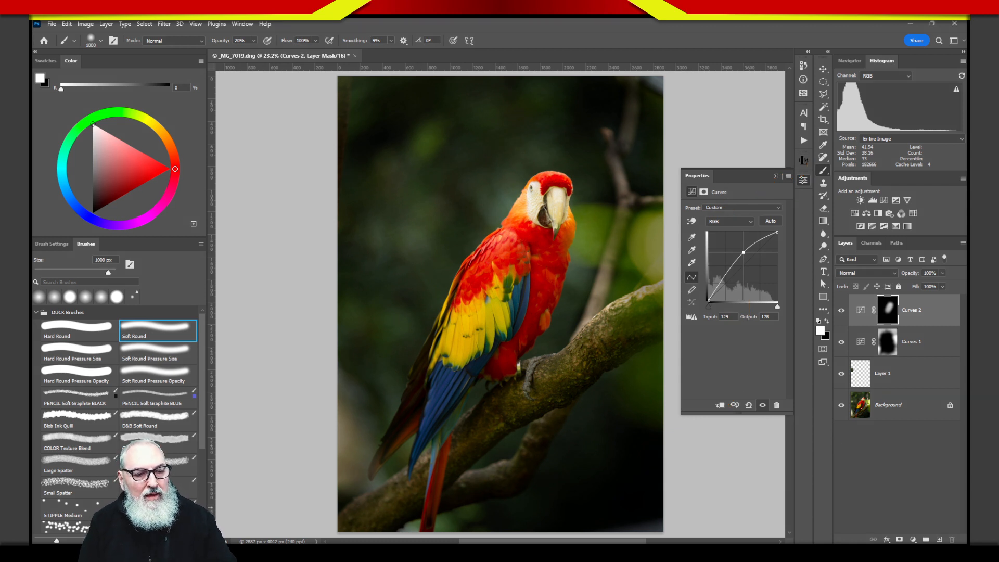